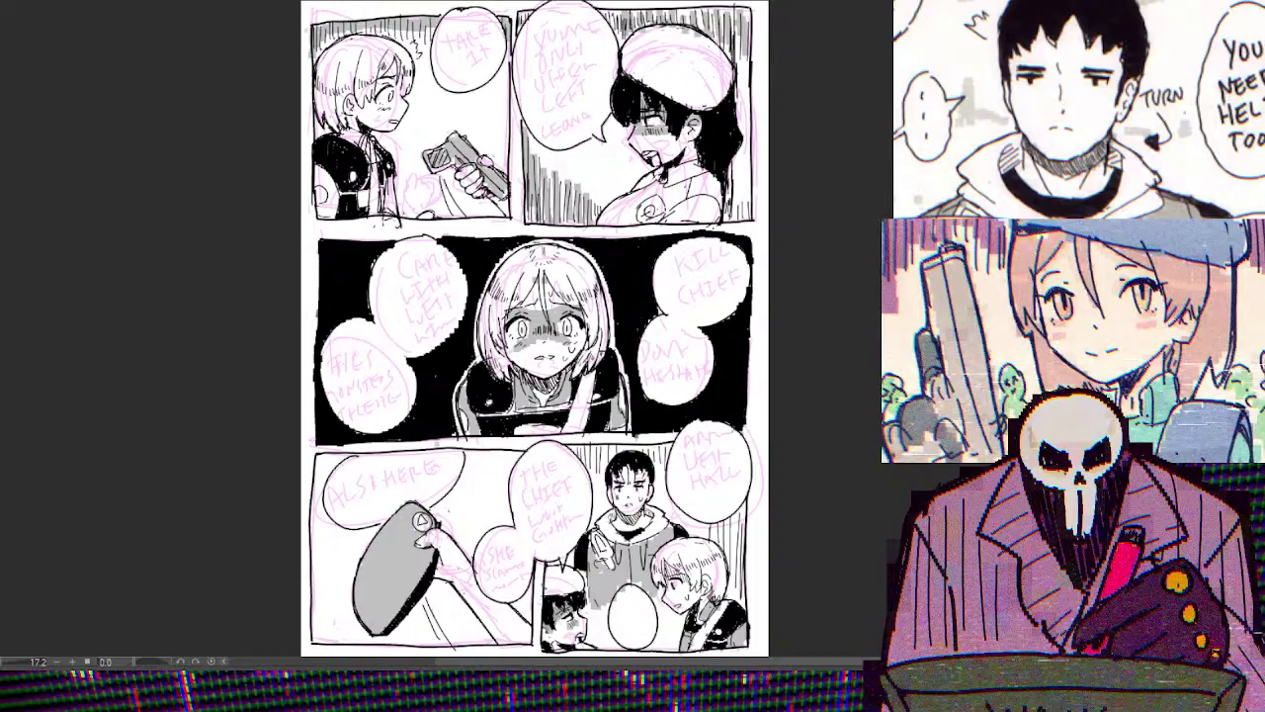
Hand-letter "LEONA," as the first line of the large speech balloon in the top-right comic panel
scroll(534, 198, up, 5)
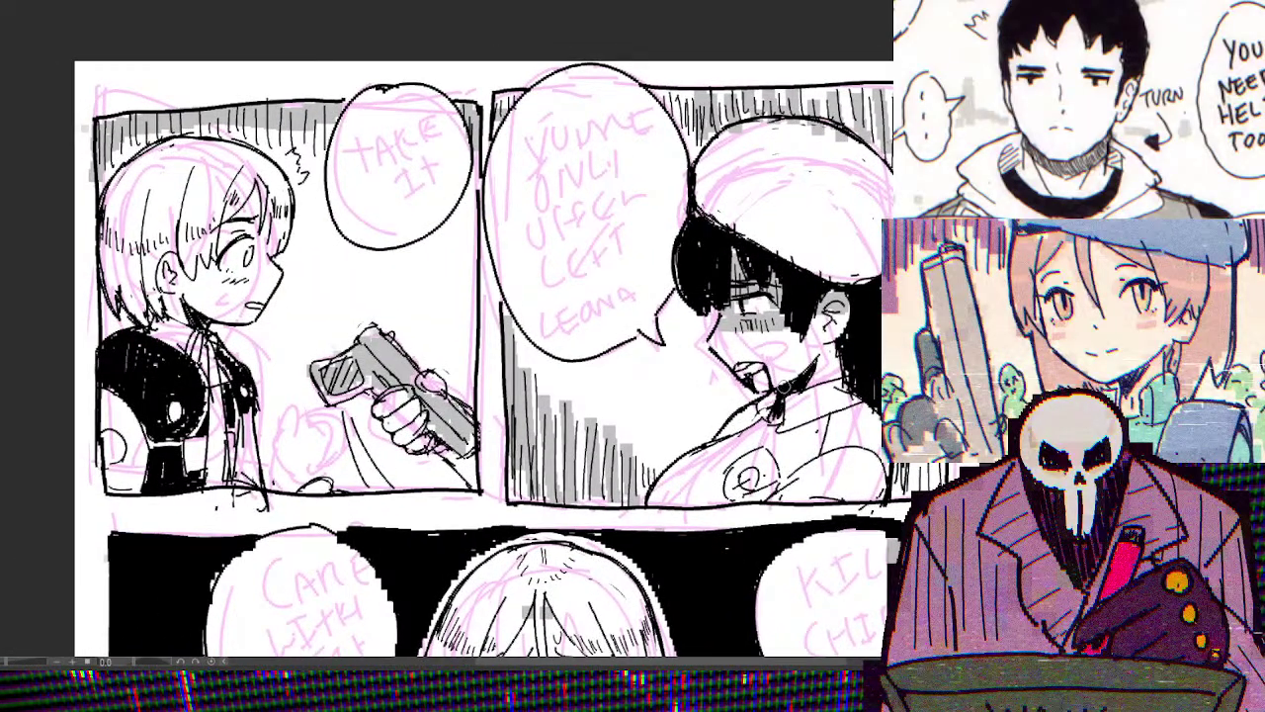
scroll(538, 74, up, 3)
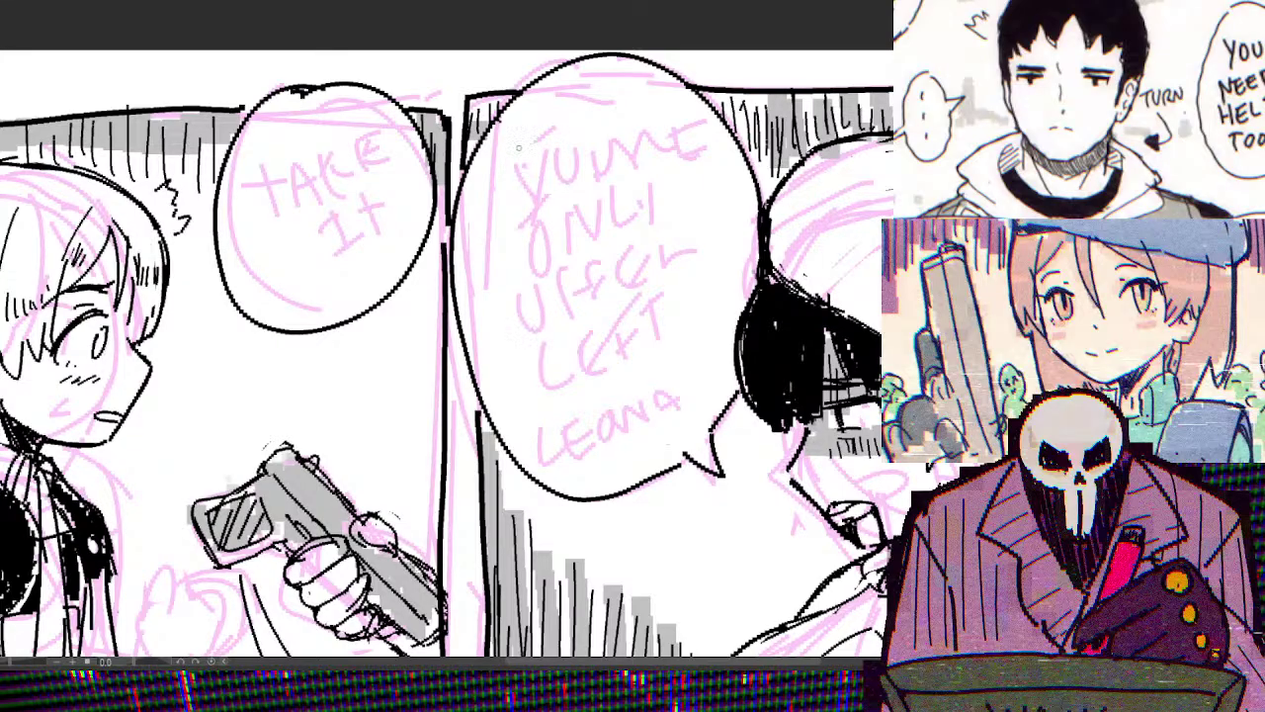
mouse_move(516, 131)
mouse_down()
mouse_move(542, 179)
mouse_move(568, 174)
mouse_move(561, 155)
mouse_up()
drag(582, 132, 577, 161)
mouse_move(599, 132)
mouse_down()
mouse_move(600, 160)
mouse_move(625, 121)
mouse_up()
mouse_move(639, 112)
mouse_down()
mouse_move(633, 147)
mouse_move(658, 143)
mouse_up()
drag(641, 131, 670, 148)
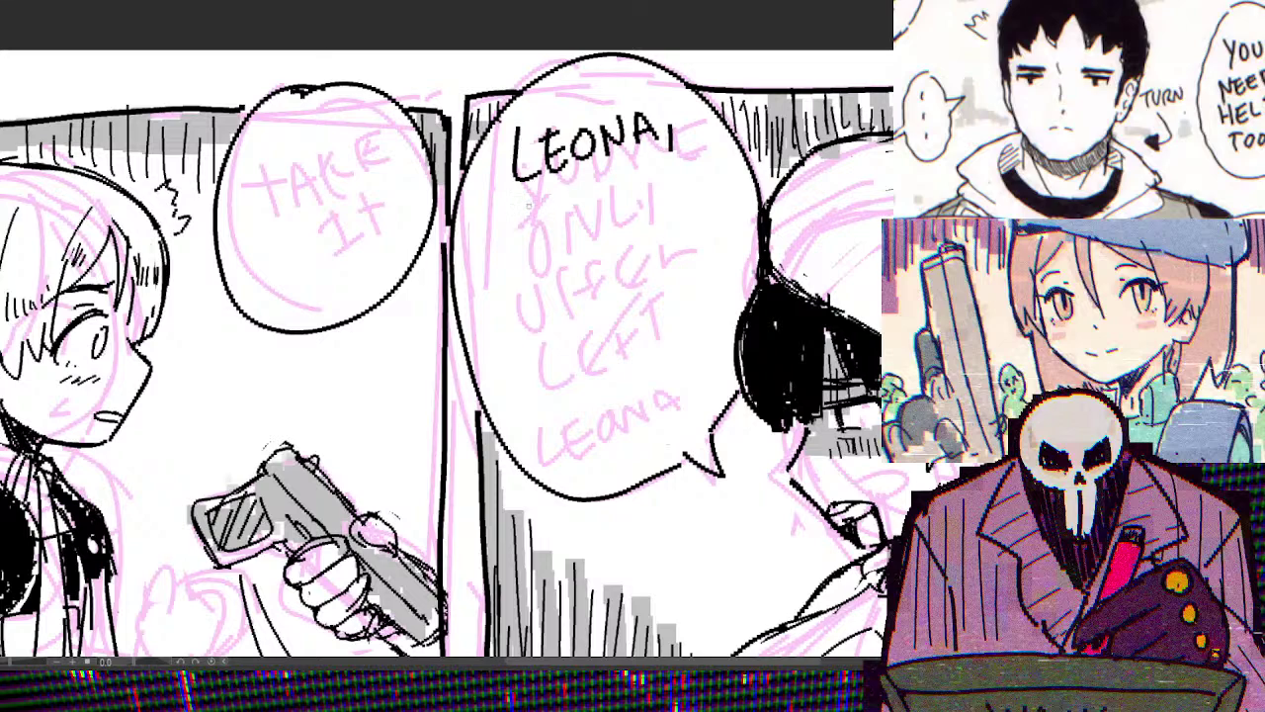
Letter "YOU'RE" and "THE ONLY" on the two lines below "LEONA," in the same balloon
drag(514, 196, 528, 220)
mouse_move(540, 195)
mouse_down()
mouse_move(528, 243)
mouse_move(547, 197)
mouse_move(583, 188)
mouse_move(599, 211)
mouse_up()
mouse_move(599, 184)
mouse_down()
mouse_move(615, 207)
mouse_move(645, 199)
mouse_move(639, 186)
mouse_move(585, 182)
mouse_up()
mouse_move(492, 259)
mouse_down()
mouse_move(501, 290)
mouse_move(506, 256)
mouse_up()
mouse_move(514, 251)
mouse_down()
mouse_move(516, 287)
mouse_move(534, 269)
mouse_up()
mouse_move(533, 255)
mouse_down()
mouse_move(539, 286)
mouse_move(567, 281)
mouse_move(565, 255)
mouse_up()
drag(546, 268, 595, 238)
mouse_move(612, 267)
mouse_down()
mouse_move(614, 233)
mouse_move(634, 223)
mouse_up()
mouse_move(647, 224)
mouse_down()
mouse_move(672, 247)
mouse_move(676, 234)
mouse_up()
drag(684, 219, 672, 251)
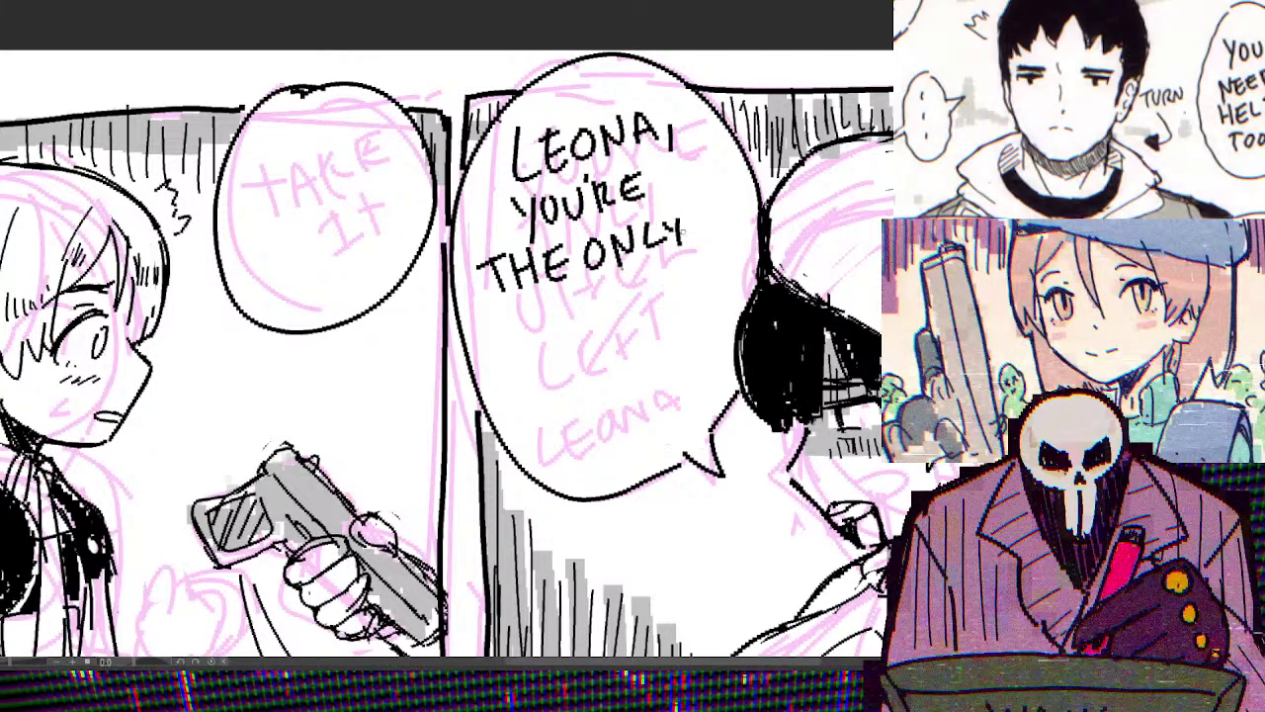
Letter "OFFICER" under "THE ONLY", undoing and redrawing the word's faulty strokes
drag(532, 308, 545, 342)
drag(541, 326, 580, 340)
mouse_move(571, 324)
mouse_down()
mouse_move(597, 322)
mouse_move(608, 302)
mouse_move(605, 326)
mouse_up()
mouse_move(623, 290)
mouse_down()
mouse_move(617, 322)
mouse_move(646, 321)
mouse_move(672, 281)
mouse_up()
mouse_move(653, 302)
mouse_down()
mouse_move(679, 280)
mouse_move(664, 312)
mouse_up()
key(ctrl+z)
key(ctrl+z)
key(ctrl+z)
key(ctrl+z)
mouse_move(668, 278)
mouse_down()
mouse_move(684, 277)
mouse_move(696, 300)
mouse_up()
drag(697, 273, 704, 289)
drag(704, 289, 722, 300)
Finish the balloon's sentence with "LEFT.", lettered below "OFFICER"
mouse_move(562, 364)
mouse_down()
mouse_move(561, 397)
mouse_move(592, 399)
mouse_up()
mouse_move(597, 363)
mouse_down()
mouse_move(597, 397)
mouse_move(601, 361)
mouse_move(619, 356)
mouse_up()
mouse_move(599, 381)
mouse_down()
mouse_move(630, 382)
mouse_move(657, 348)
mouse_up()
mouse_move(660, 346)
mouse_down()
mouse_move(658, 387)
mouse_move(682, 342)
mouse_up()
mouse_move(628, 379)
mouse_down()
mouse_move(680, 346)
mouse_move(672, 387)
mouse_move(644, 352)
mouse_up()
click(686, 381)
key(e)
key(p)
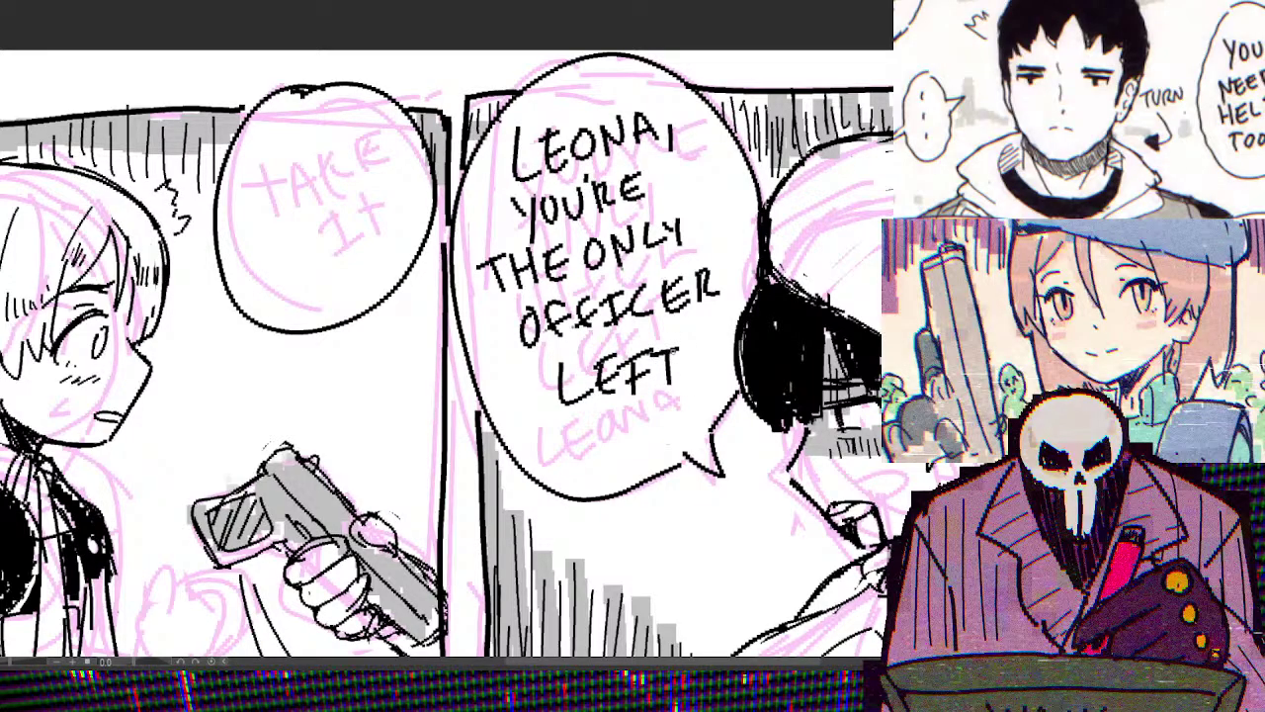
click(688, 376)
scroll(689, 374, down, 3)
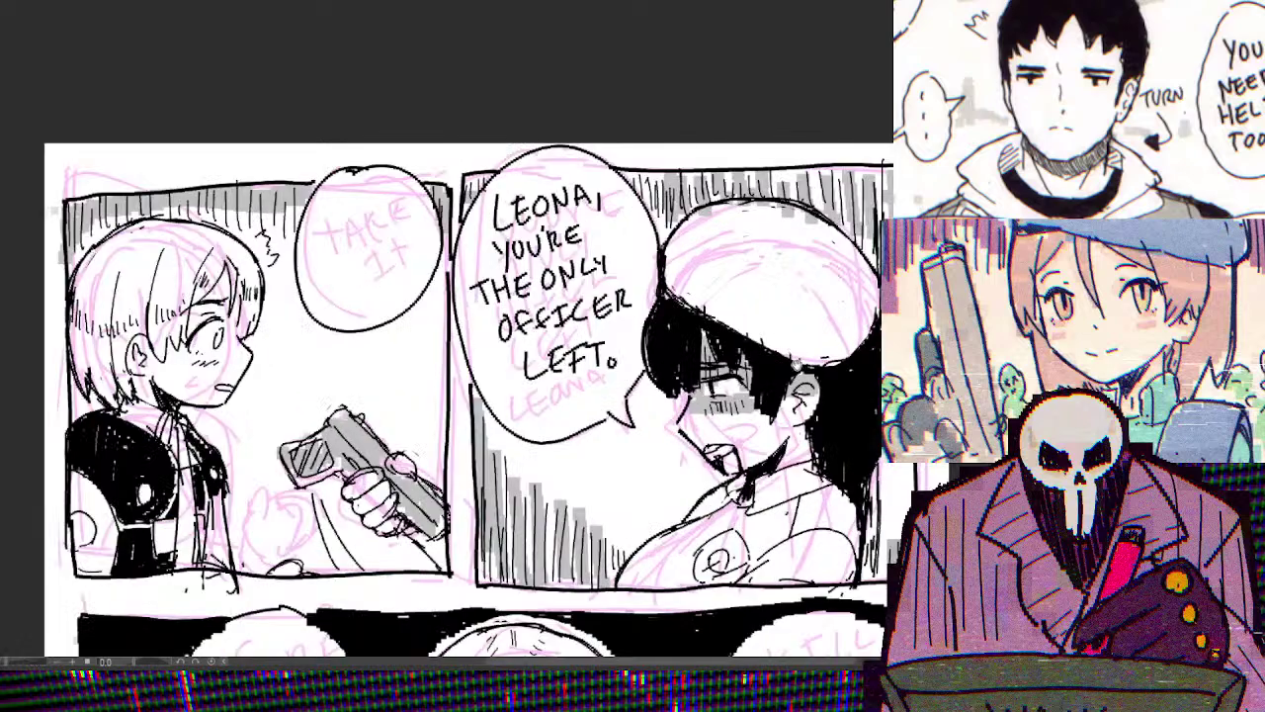
scroll(790, 348, down, 2)
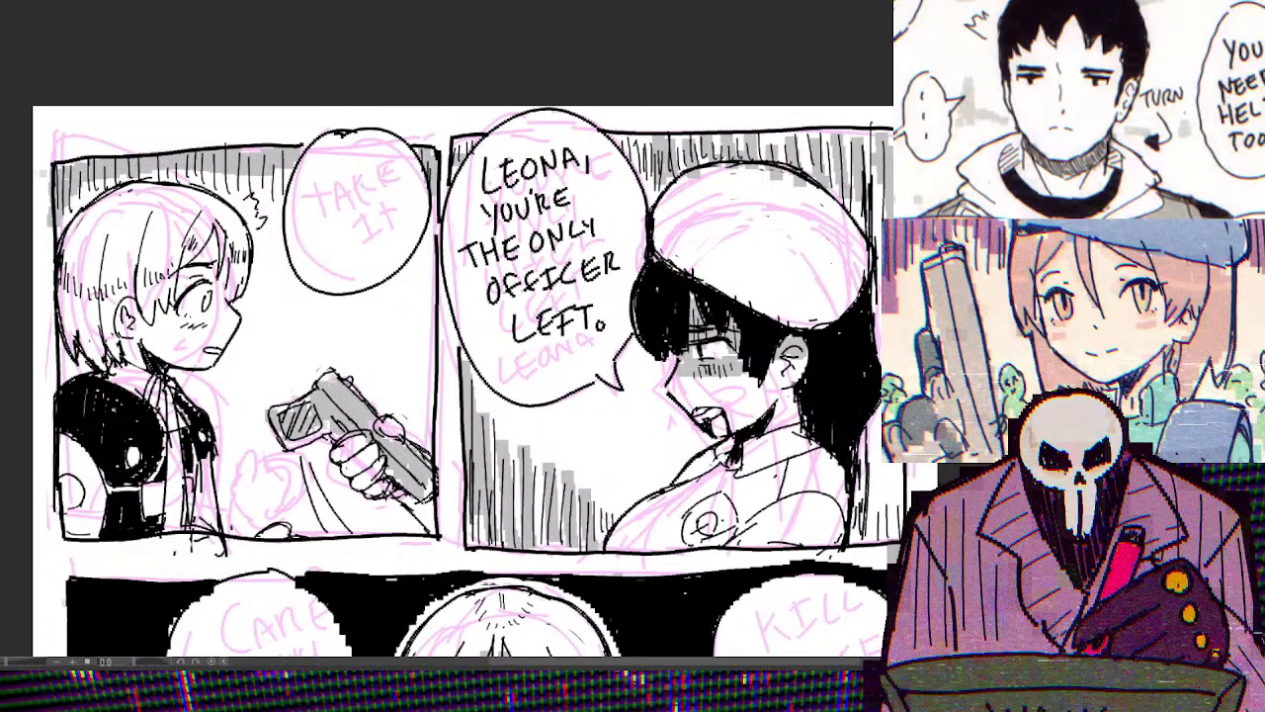
Letter "TAKE IT." on two lines in the balloon above the handgun in the first panel
scroll(632, 381, up, 3)
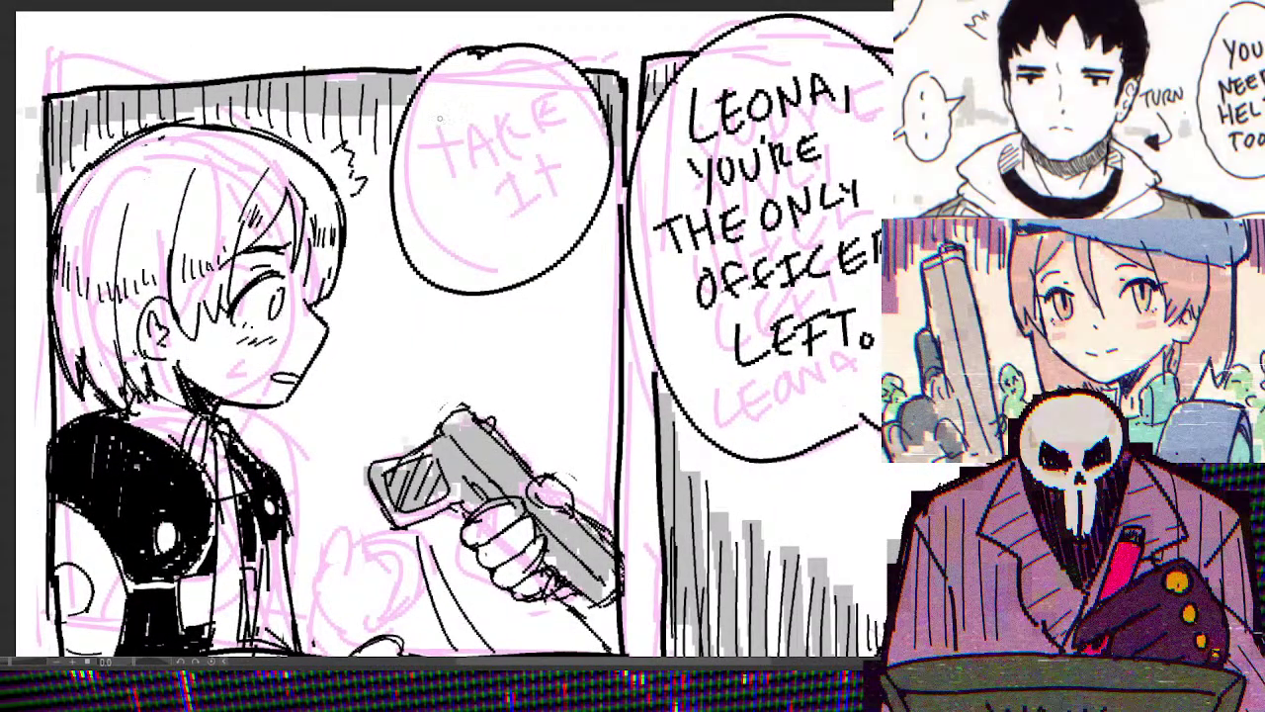
mouse_move(416, 124)
mouse_down()
mouse_move(458, 113)
mouse_move(445, 163)
mouse_move(492, 156)
mouse_move(488, 143)
mouse_up()
mouse_move(499, 113)
mouse_down()
mouse_move(508, 155)
mouse_move(528, 147)
mouse_up()
mouse_move(522, 112)
mouse_down()
mouse_move(544, 141)
mouse_move(540, 105)
mouse_up()
drag(524, 129, 545, 127)
mouse_move(459, 186)
mouse_down()
mouse_move(469, 219)
mouse_move(478, 178)
mouse_up()
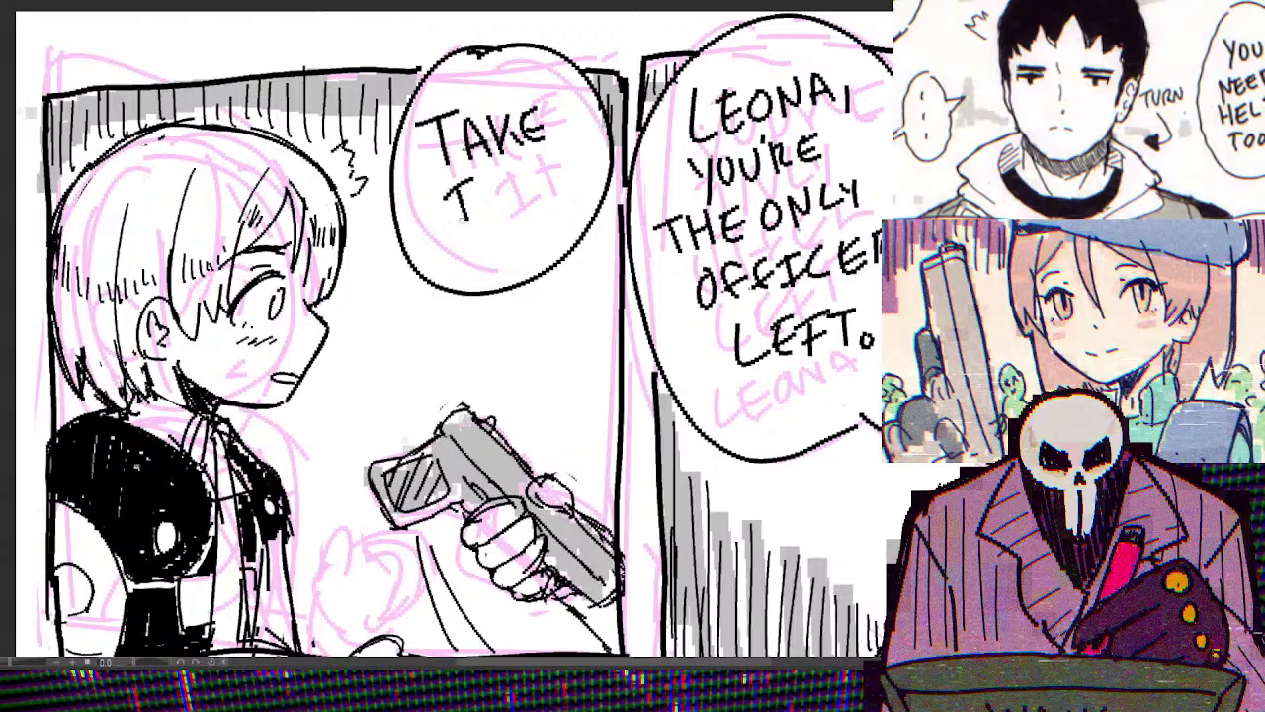
drag(451, 228, 484, 214)
mouse_move(494, 178)
mouse_down()
mouse_move(504, 208)
mouse_move(514, 168)
mouse_up()
mouse_move(500, 200)
mouse_down()
mouse_move(512, 170)
mouse_move(526, 200)
mouse_up()
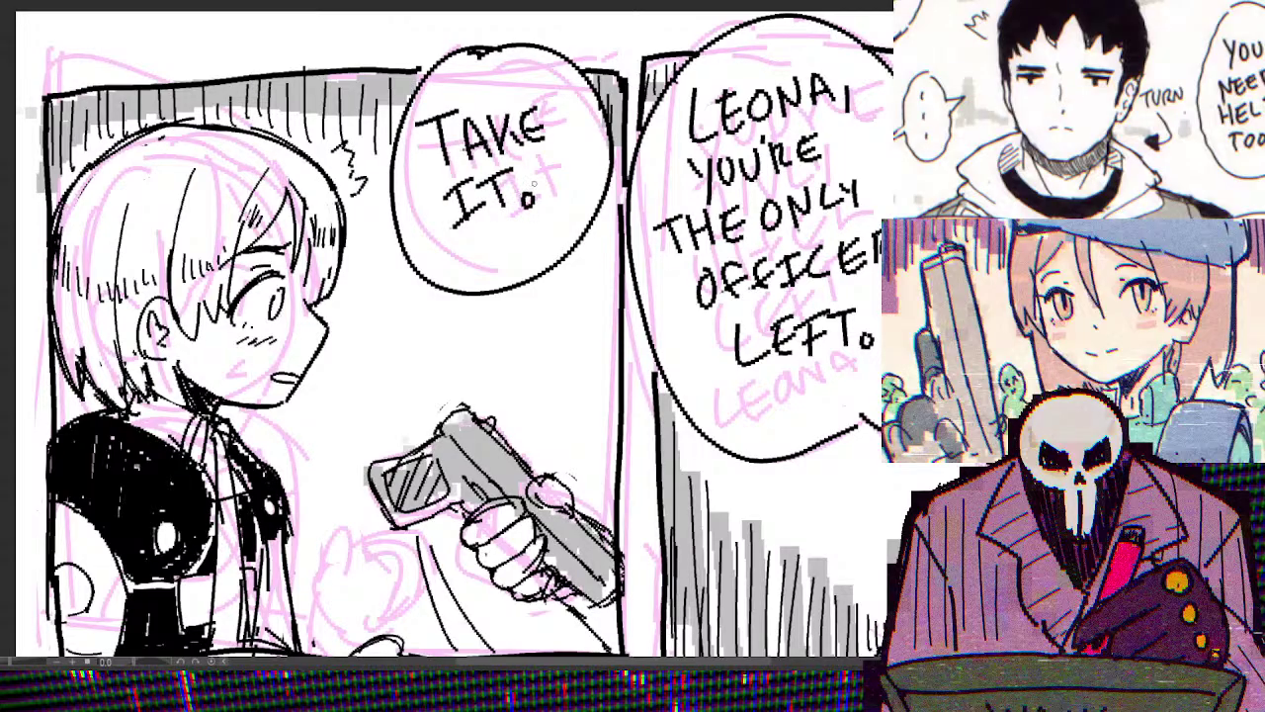
key(ctrl+minus)
key(ctrl+minus)
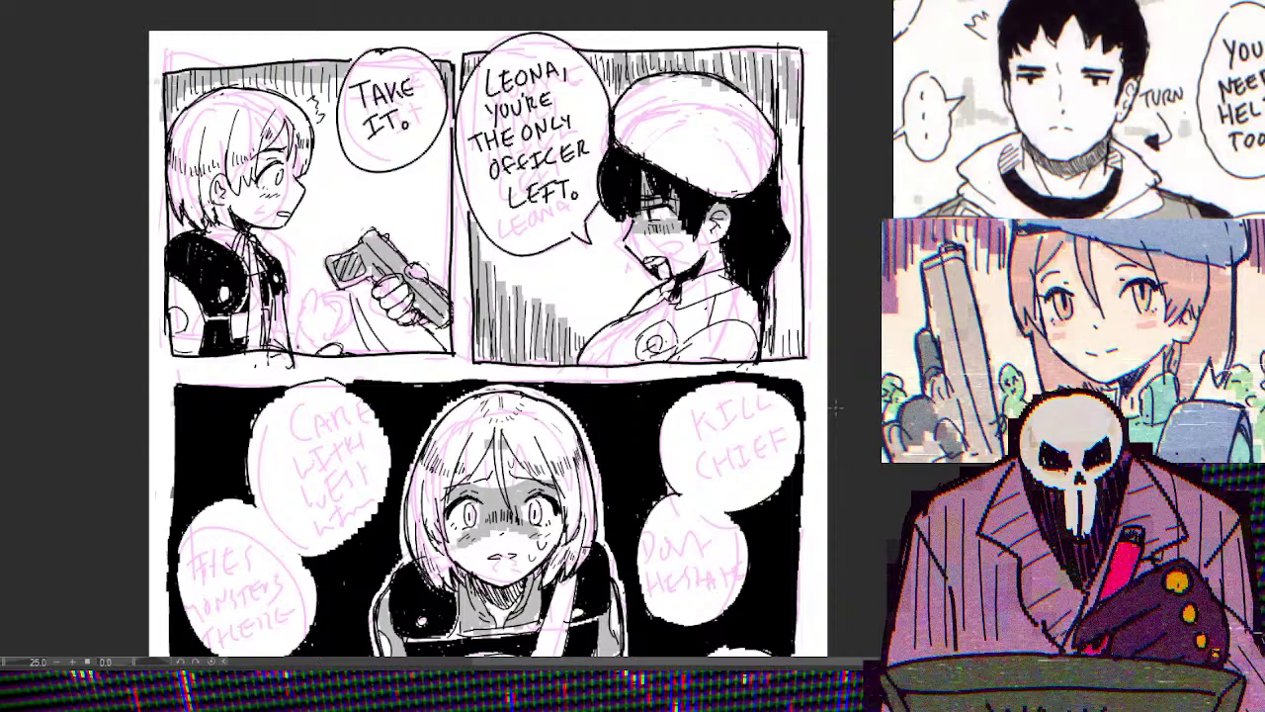
mouse_move(839, 418)
mouse_down()
mouse_move(837, 366)
mouse_move(847, 390)
mouse_move(818, 403)
mouse_move(849, 438)
mouse_up()
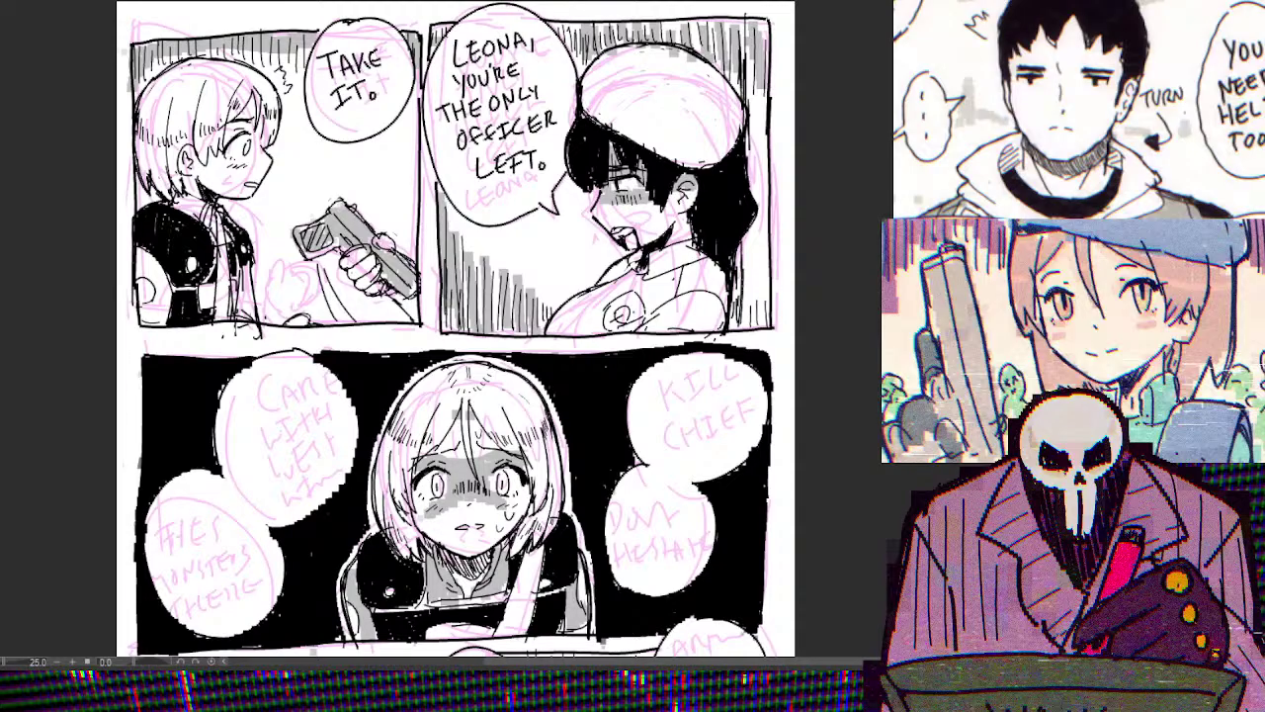
scroll(873, 370, down, 3)
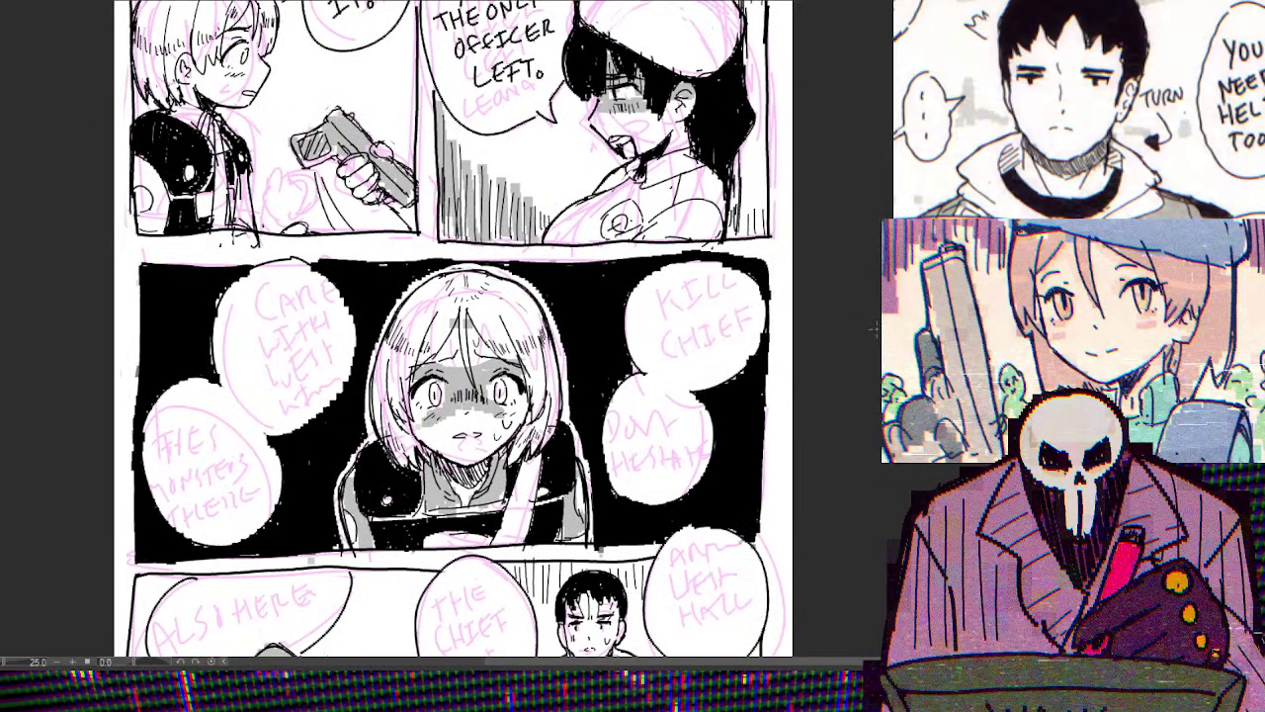
scroll(818, 399, up, 3)
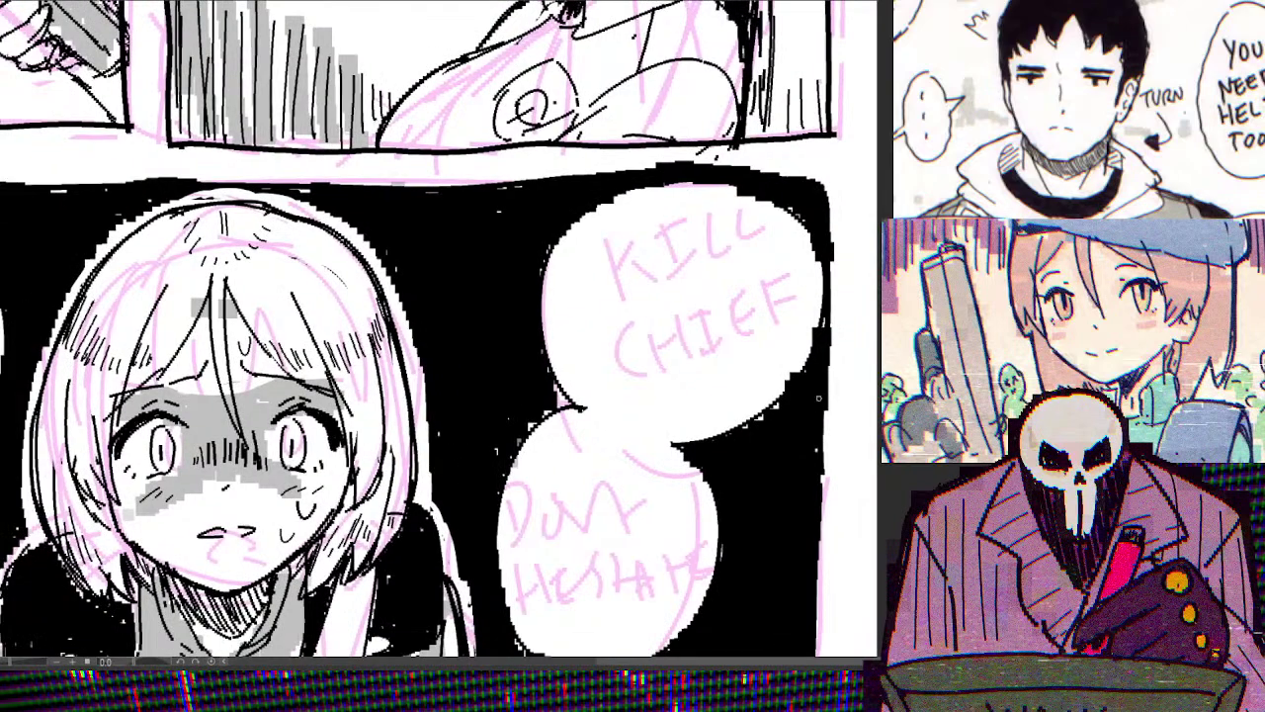
mouse_move(605, 231)
mouse_down()
mouse_move(608, 282)
mouse_move(608, 262)
mouse_move(644, 273)
mouse_up()
mouse_move(632, 250)
mouse_down()
mouse_move(660, 243)
mouse_move(669, 263)
mouse_up()
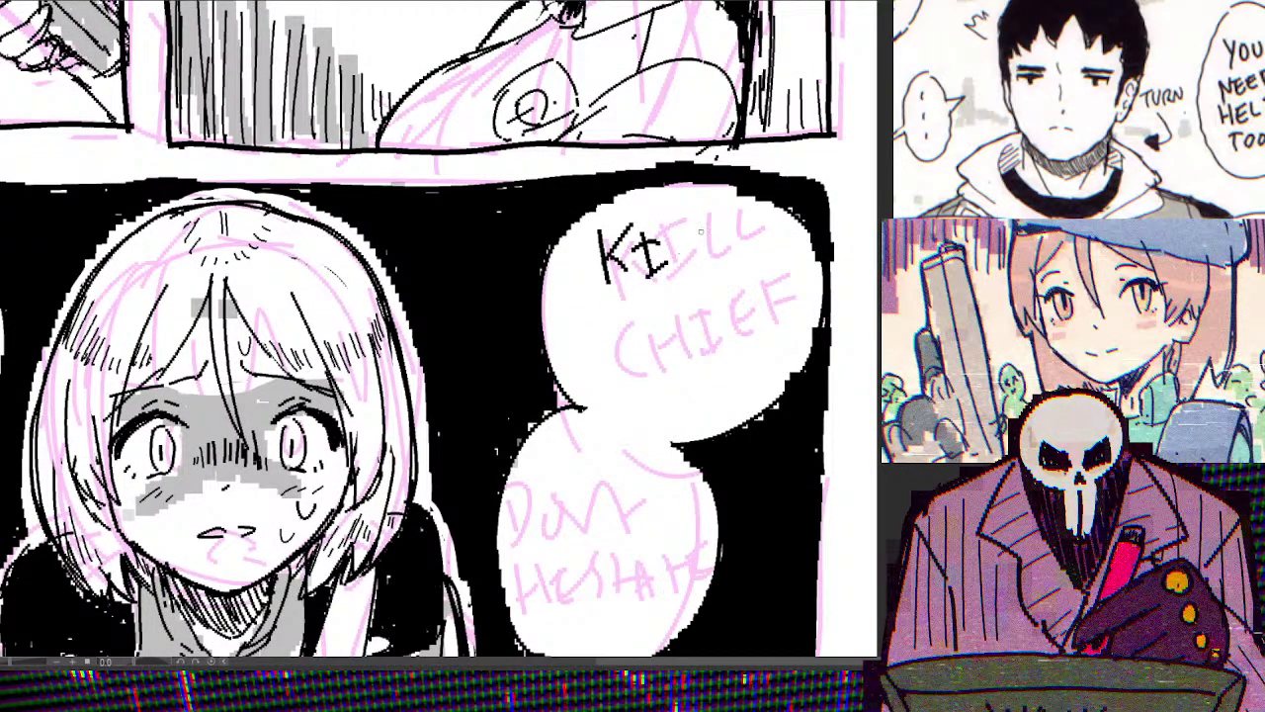
key(ctrl+z)
key(ctrl+z)
key(ctrl+z)
key(ctrl+z)
key(ctrl+z)
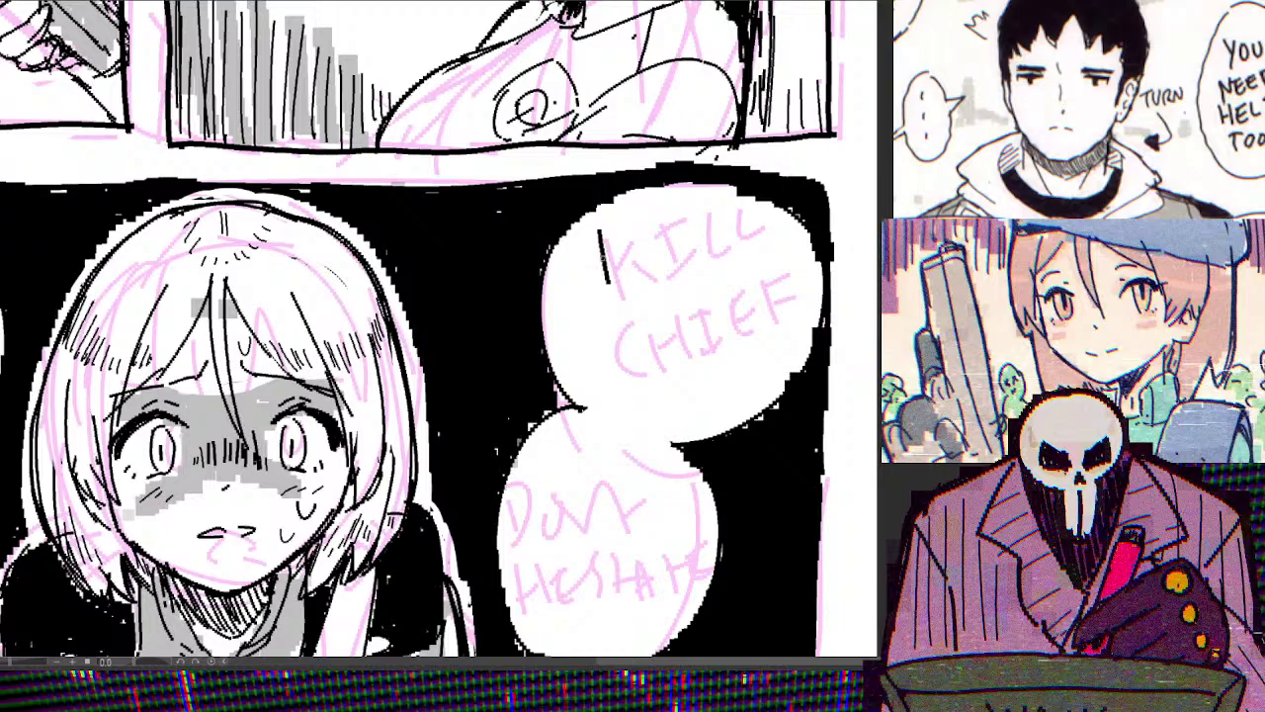
Letter "KILL" and the opening "CH" of "CHIEF" in the middle panel's upper balloon over the sketched words
drag(633, 223, 608, 260)
drag(609, 259, 635, 272)
mouse_move(653, 226)
mouse_down()
mouse_move(686, 252)
mouse_move(690, 267)
mouse_move(718, 231)
mouse_move(741, 255)
mouse_up()
drag(613, 302, 615, 351)
mouse_move(620, 308)
mouse_down()
mouse_move(623, 348)
mouse_move(641, 322)
mouse_up()
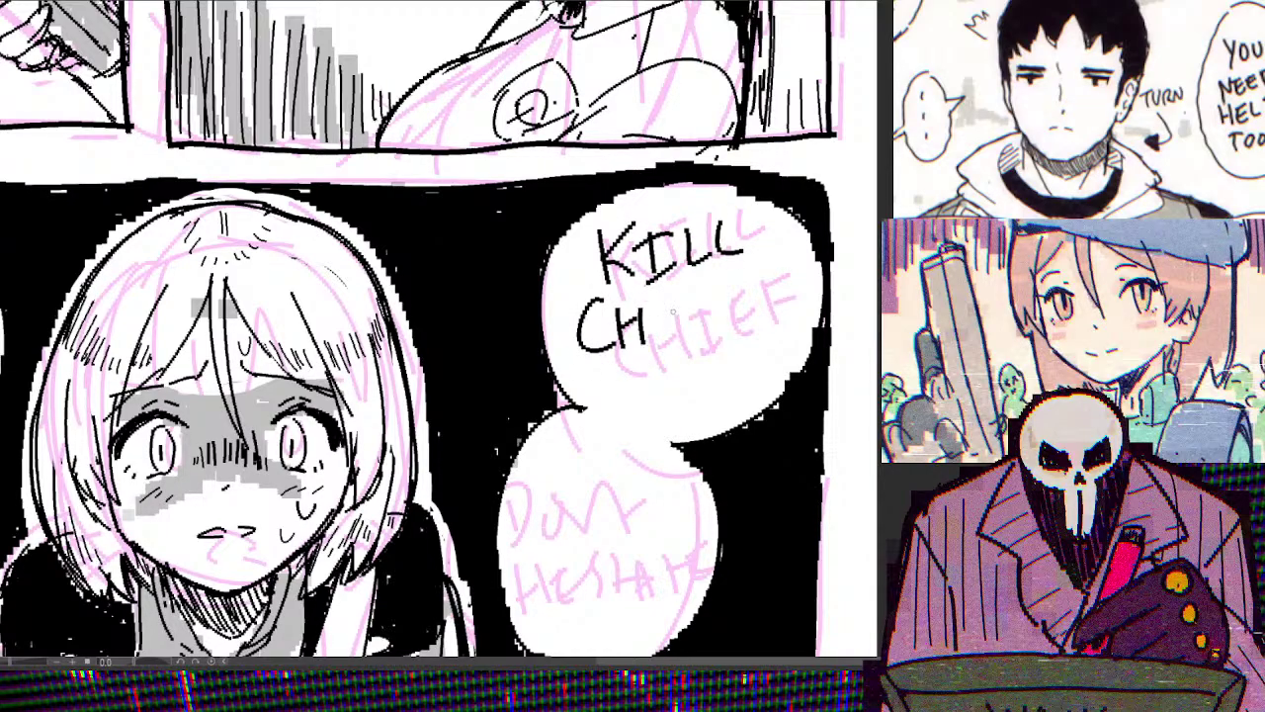
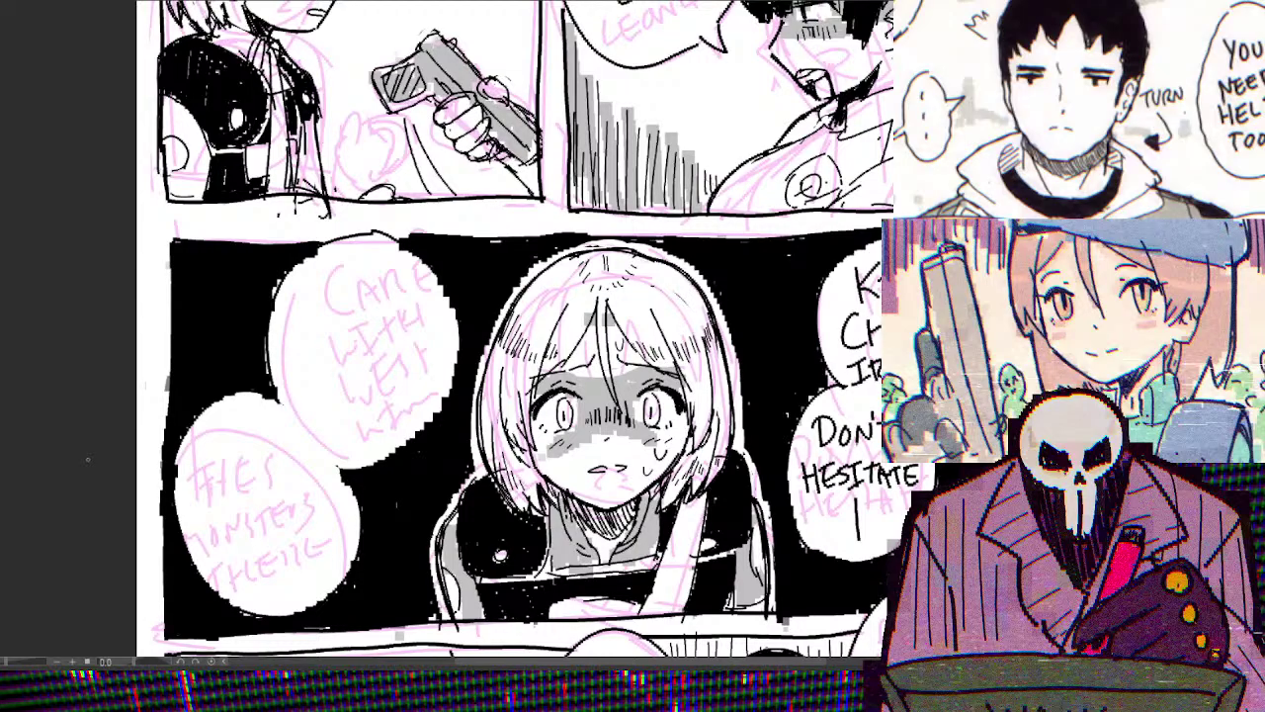
scroll(87, 459, up, 2)
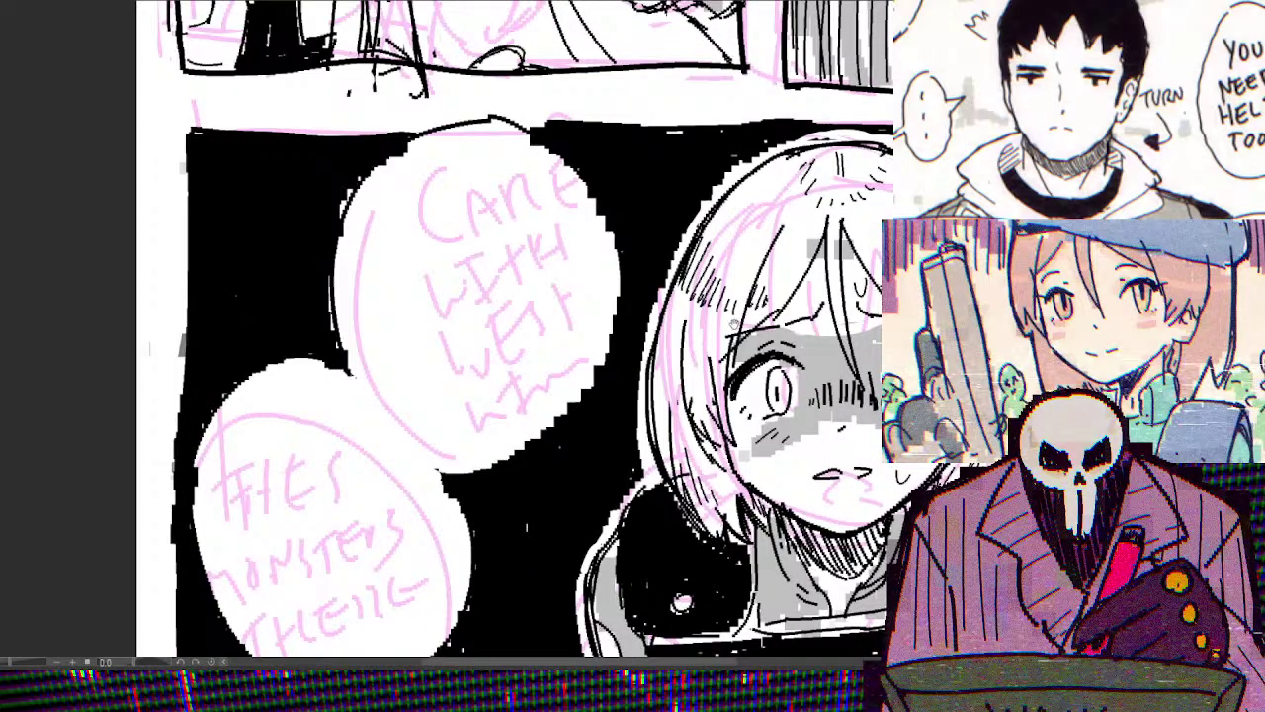
scroll(698, 344, up, 1)
mouse_move(334, 203)
mouse_down()
mouse_move(306, 252)
mouse_move(346, 245)
mouse_up()
drag(368, 200, 366, 237)
mouse_move(346, 230)
mouse_down()
mouse_move(407, 229)
mouse_move(402, 213)
mouse_up()
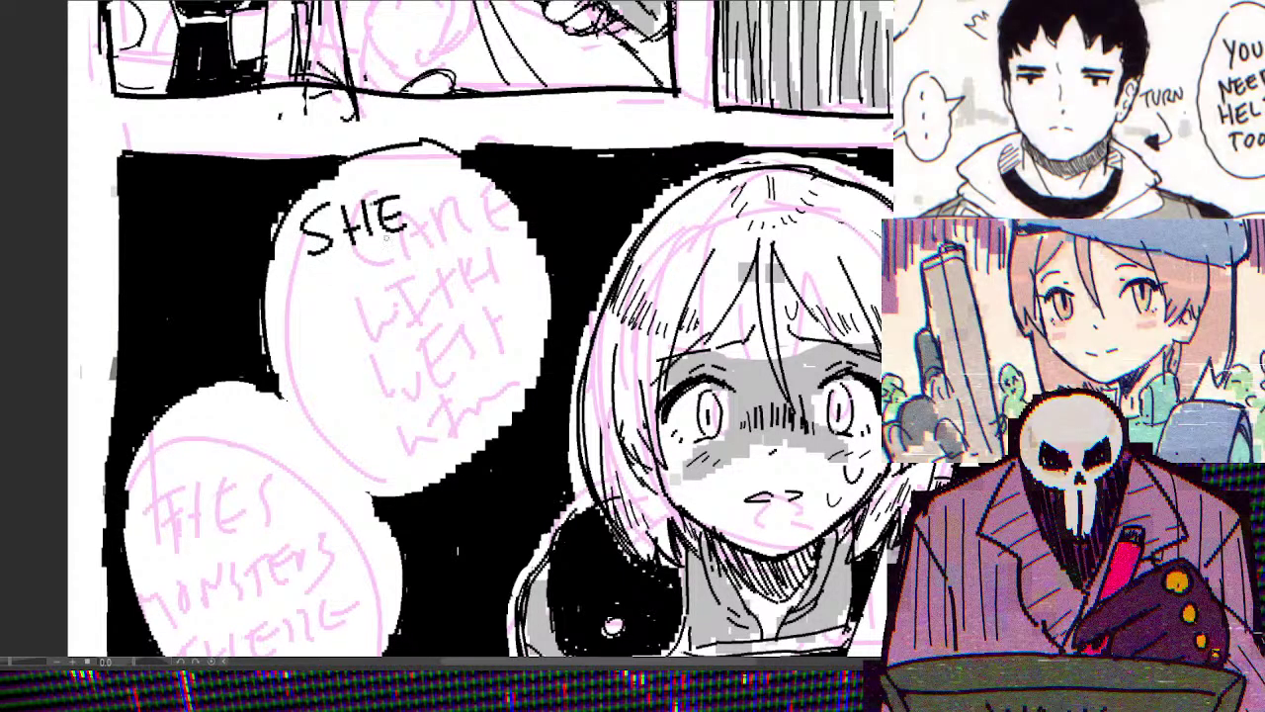
key(ctrl+z)
key(ctrl+z)
key(ctrl+z)
key(ctrl+z)
key(ctrl+z)
key(ctrl+z)
Letter "SHE" centred near the top of the upper balloon on the other side of the girl's head
mouse_move(365, 184)
mouse_down()
mouse_move(346, 192)
mouse_move(340, 219)
mouse_up()
mouse_move(372, 188)
mouse_down()
mouse_move(370, 218)
mouse_move(393, 201)
mouse_up()
drag(393, 184, 396, 212)
mouse_move(413, 180)
mouse_down()
mouse_move(405, 198)
mouse_move(425, 206)
mouse_up()
drag(409, 192, 425, 191)
Letter "KILLED" on the line below "SHE"
drag(314, 239, 312, 277)
mouse_move(330, 231)
mouse_down()
mouse_move(316, 259)
mouse_move(340, 271)
mouse_up()
mouse_move(351, 241)
mouse_down()
mouse_move(348, 265)
mouse_move(393, 267)
mouse_up()
mouse_move(405, 223)
mouse_down()
mouse_move(404, 255)
mouse_move(427, 223)
mouse_move(423, 245)
mouse_up()
drag(425, 211, 451, 209)
drag(427, 228, 452, 239)
drag(455, 212, 455, 239)
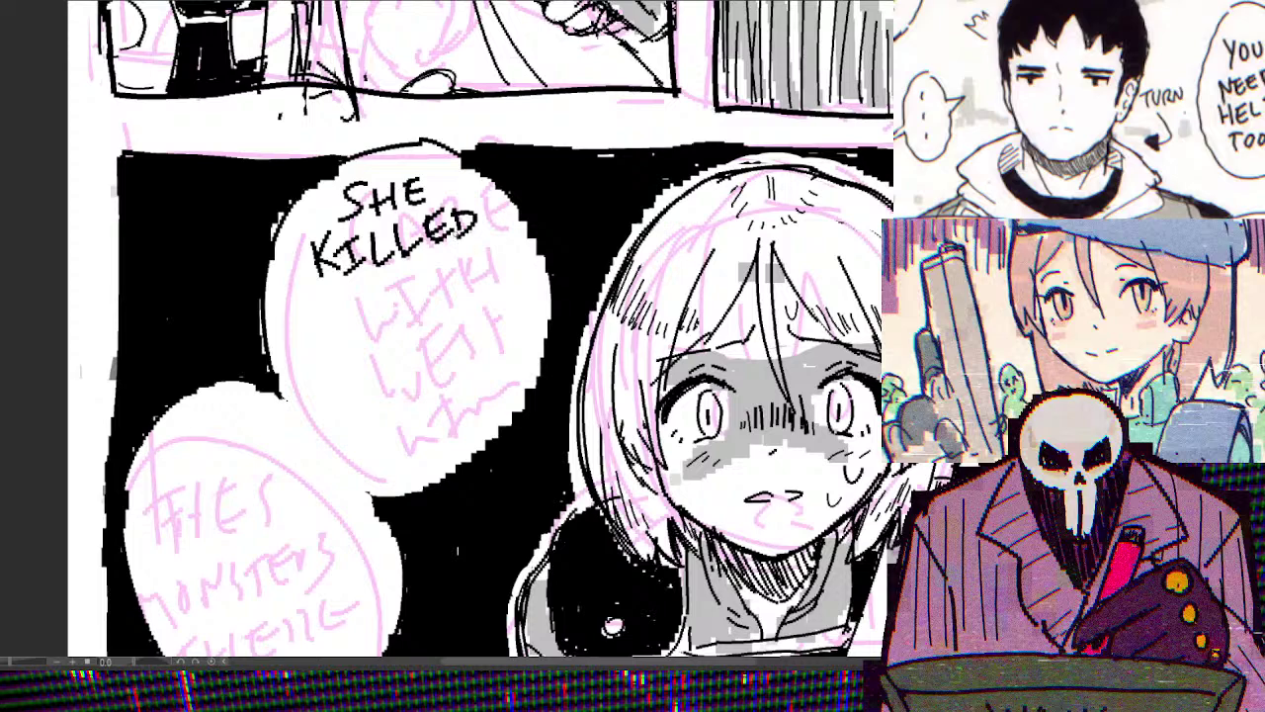
drag(315, 293, 312, 332)
mouse_move(313, 311)
mouse_down()
mouse_move(340, 307)
mouse_move(336, 326)
mouse_up()
mouse_move(348, 288)
mouse_down()
mouse_move(367, 317)
mouse_move(365, 287)
mouse_up()
drag(350, 306, 361, 307)
mouse_move(374, 285)
mouse_down()
mouse_move(372, 318)
mouse_move(401, 320)
mouse_up()
drag(419, 273, 439, 293)
mouse_move(462, 257)
mouse_down()
mouse_move(461, 288)
mouse_move(469, 281)
mouse_up()
mouse_move(460, 267)
mouse_down()
mouse_move(480, 265)
mouse_move(486, 281)
mouse_up()
drag(504, 247, 502, 277)
key(ctrl+z)
key(ctrl+z)
key(ctrl+z)
key(ctrl+z)
key(ctrl+z)
key(ctrl+z)
key(ctrl+z)
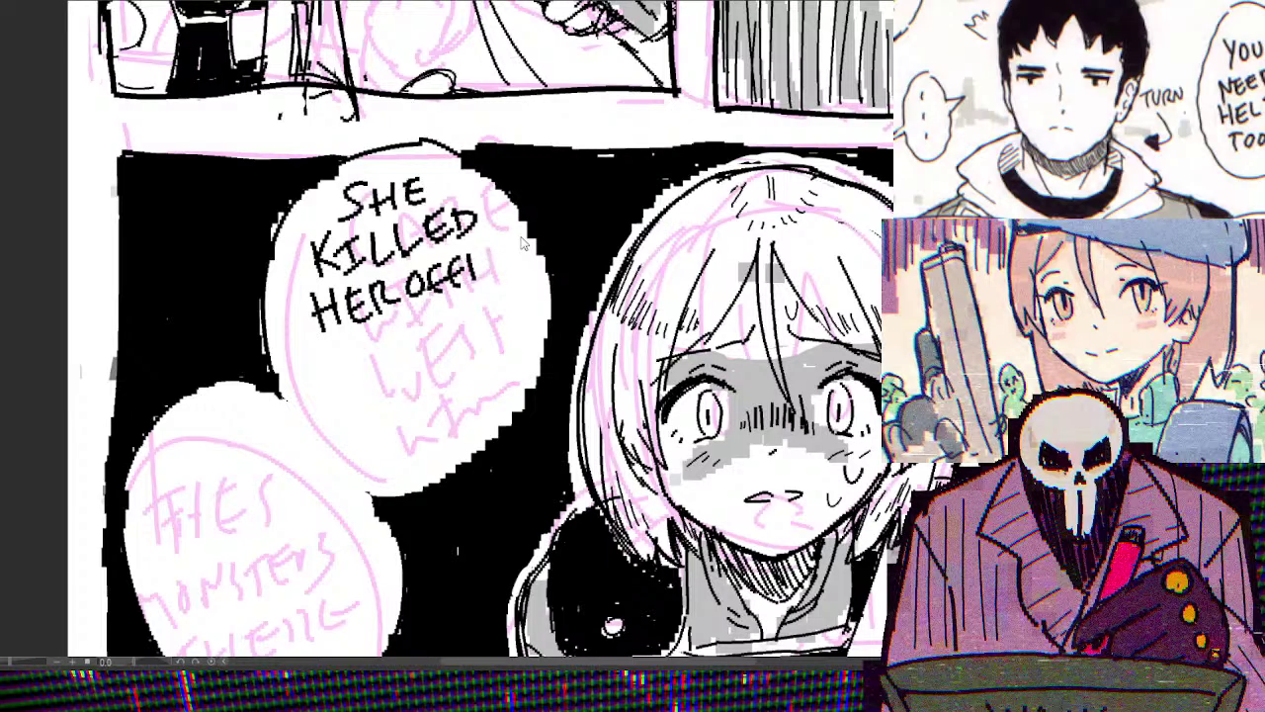
key(ctrl+z)
key(ctrl+z)
key(ctrl+z)
key(ctrl+z)
key(ctrl+z)
key(ctrl+z)
key(ctrl+z)
key(ctrl+z)
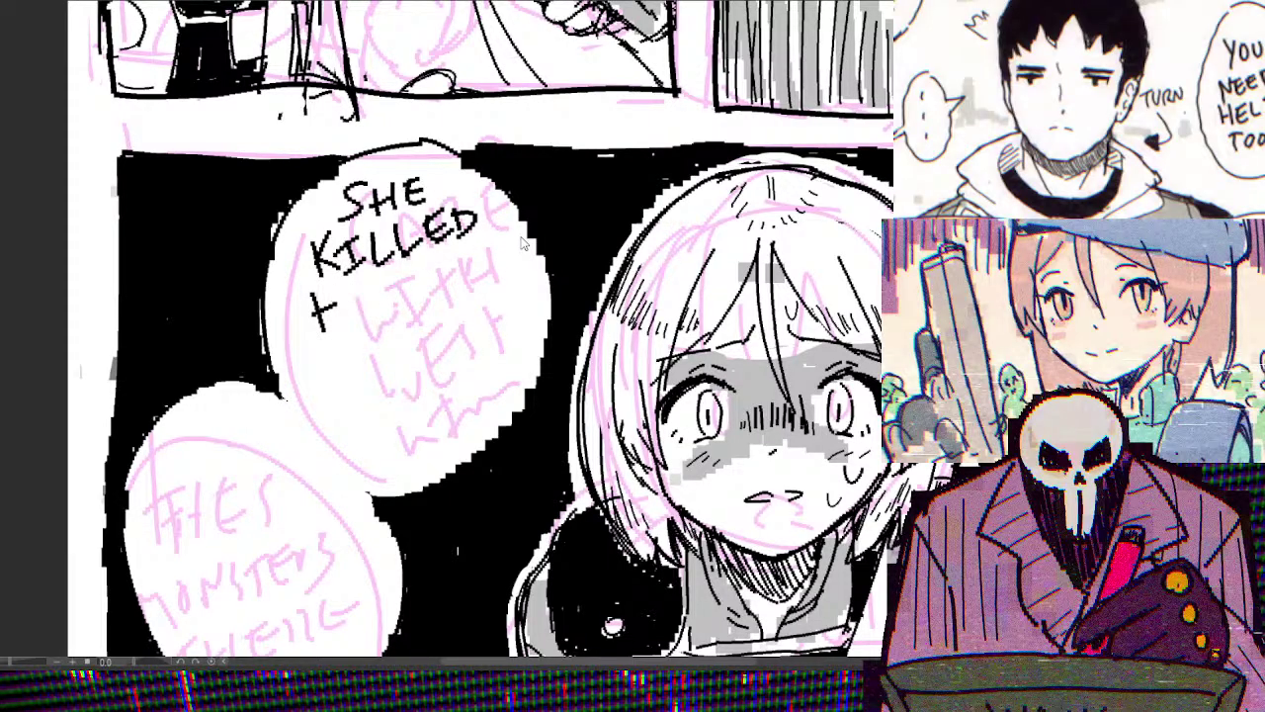
Letter "HER OFFIERS" below "KILLED", starting close to the balloon's edge so the line fits across it
mouse_move(288, 301)
mouse_down()
mouse_move(287, 336)
mouse_move(306, 317)
mouse_up()
drag(306, 298, 304, 334)
mouse_move(336, 300)
mouse_down()
mouse_move(316, 333)
mouse_move(332, 313)
mouse_move(338, 330)
mouse_up()
mouse_move(342, 296)
mouse_down()
mouse_move(362, 306)
mouse_move(383, 283)
mouse_move(401, 300)
mouse_up()
drag(399, 286, 426, 296)
drag(425, 283, 441, 281)
drag(454, 259, 447, 285)
mouse_move(471, 253)
mouse_down()
mouse_move(463, 273)
mouse_move(486, 248)
mouse_up()
mouse_move(488, 248)
mouse_down()
mouse_move(488, 269)
mouse_move(500, 267)
mouse_up()
drag(518, 243, 508, 265)
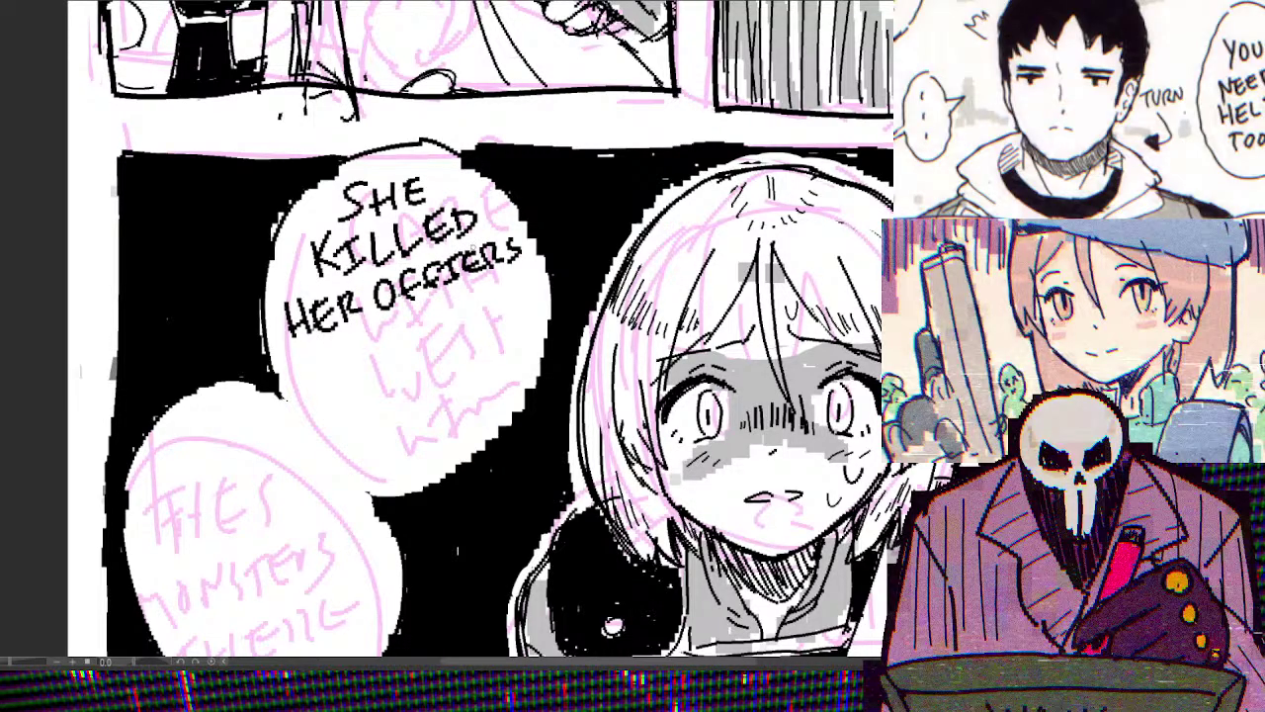
Letter "AND THOSE" on the balloon's next line, redrawing the stroke that goes wrong
mouse_move(316, 372)
mouse_down()
mouse_move(334, 371)
mouse_move(330, 362)
mouse_up()
drag(346, 366, 359, 336)
key(ctrl+z)
mouse_move(339, 368)
mouse_down()
mouse_move(339, 340)
mouse_move(355, 337)
mouse_up()
drag(360, 338, 362, 365)
mouse_move(388, 314)
mouse_down()
mouse_move(407, 336)
mouse_move(435, 303)
mouse_move(493, 298)
mouse_move(450, 318)
mouse_up()
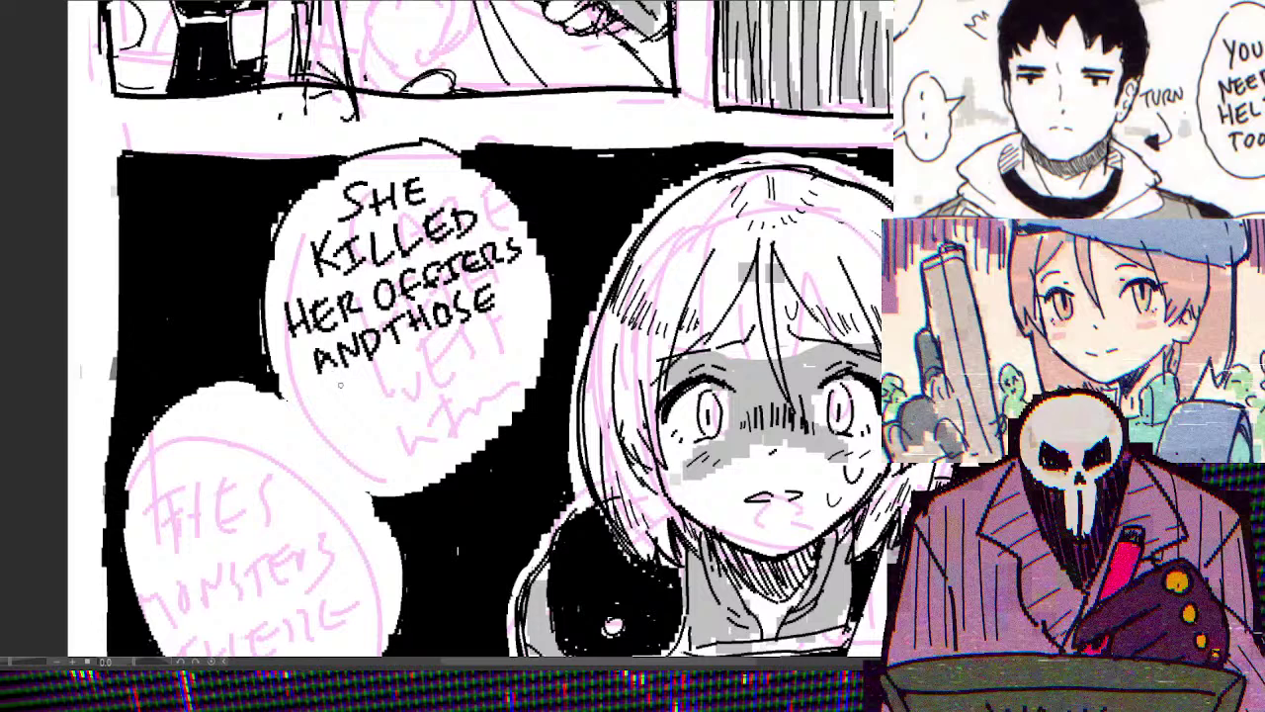
Letter "CIVILIANS" below "AND THOSE", undoing the misspaced strokes and redrawing them
drag(344, 384, 363, 405)
mouse_move(356, 376)
mouse_down()
mouse_move(376, 373)
mouse_move(379, 403)
mouse_move(403, 387)
mouse_up()
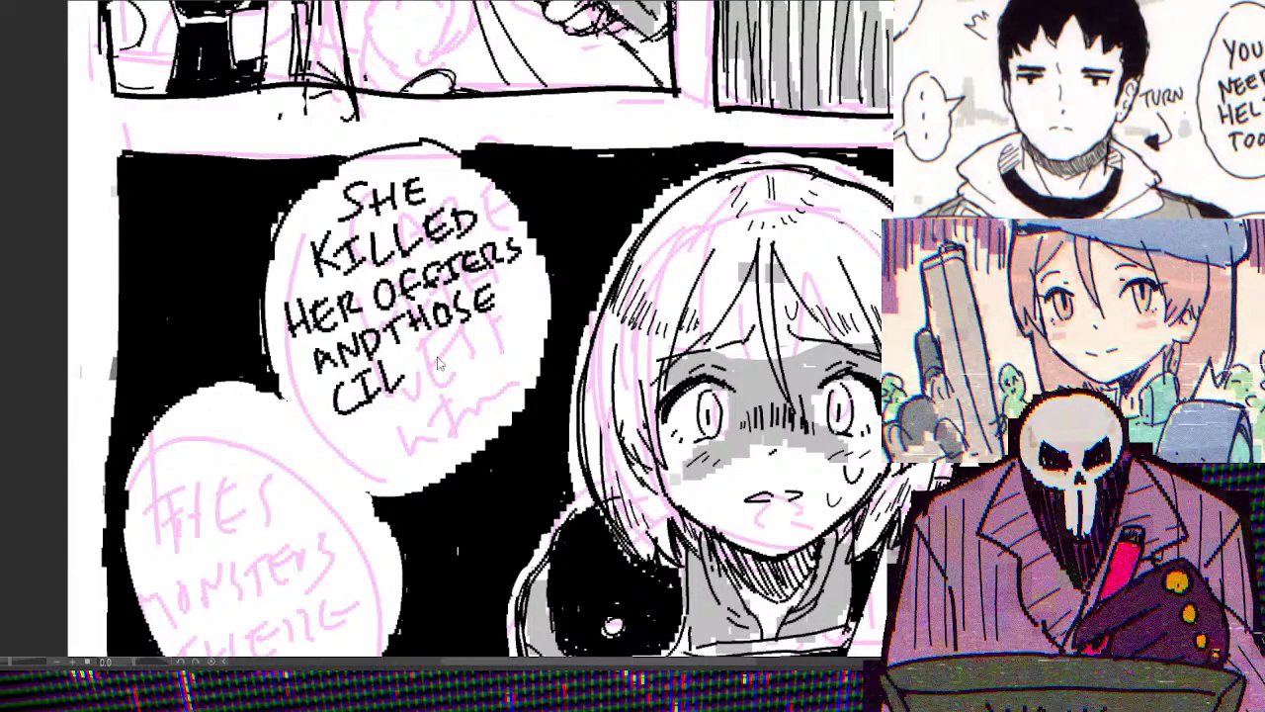
key(ctrl+z)
key(ctrl+z)
drag(357, 405, 384, 402)
mouse_move(380, 366)
mouse_down()
mouse_move(390, 383)
mouse_move(403, 358)
mouse_move(412, 388)
mouse_up()
mouse_move(400, 352)
mouse_down()
mouse_move(411, 384)
mouse_move(453, 373)
mouse_up()
mouse_move(455, 340)
mouse_down()
mouse_move(455, 370)
mouse_move(471, 333)
mouse_up()
mouse_move(458, 363)
mouse_down()
mouse_move(472, 334)
mouse_move(483, 359)
mouse_move(504, 318)
mouse_up()
drag(520, 318, 510, 348)
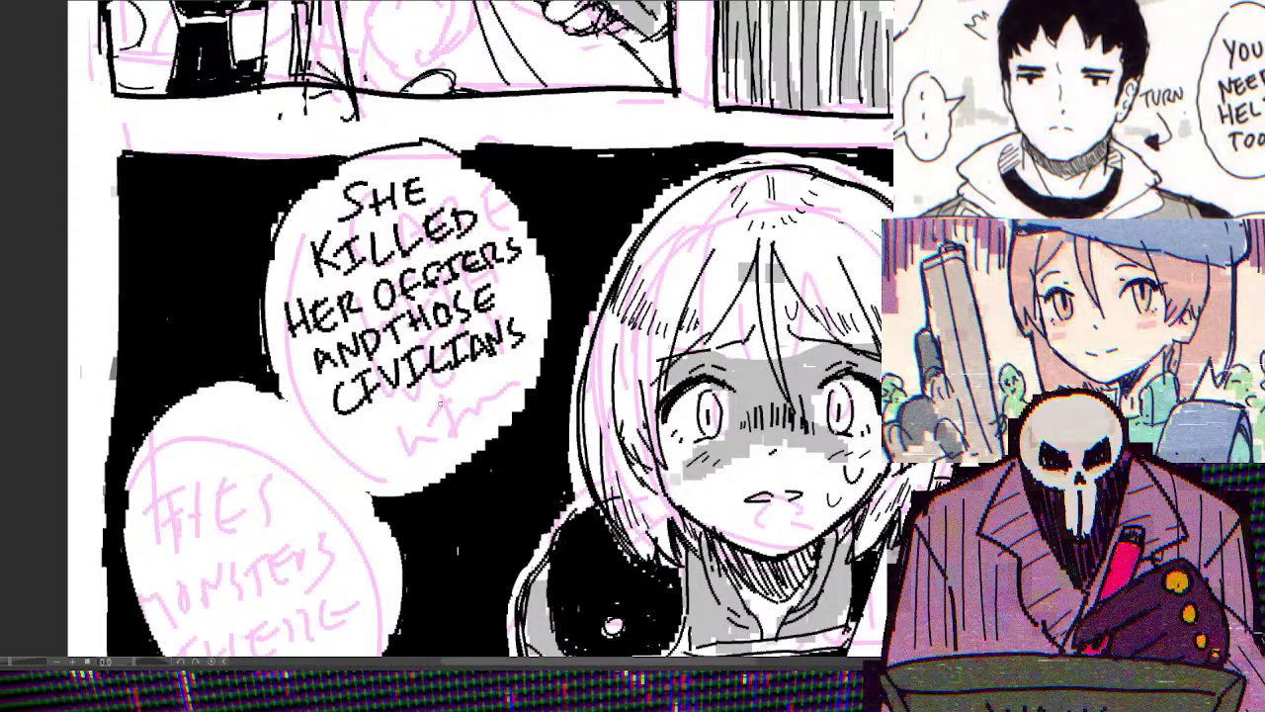
Complete the balloon's text with "IN COLD" and "BLOOD" on two lines below "CIVILIANS"
scroll(441, 403, down, 5)
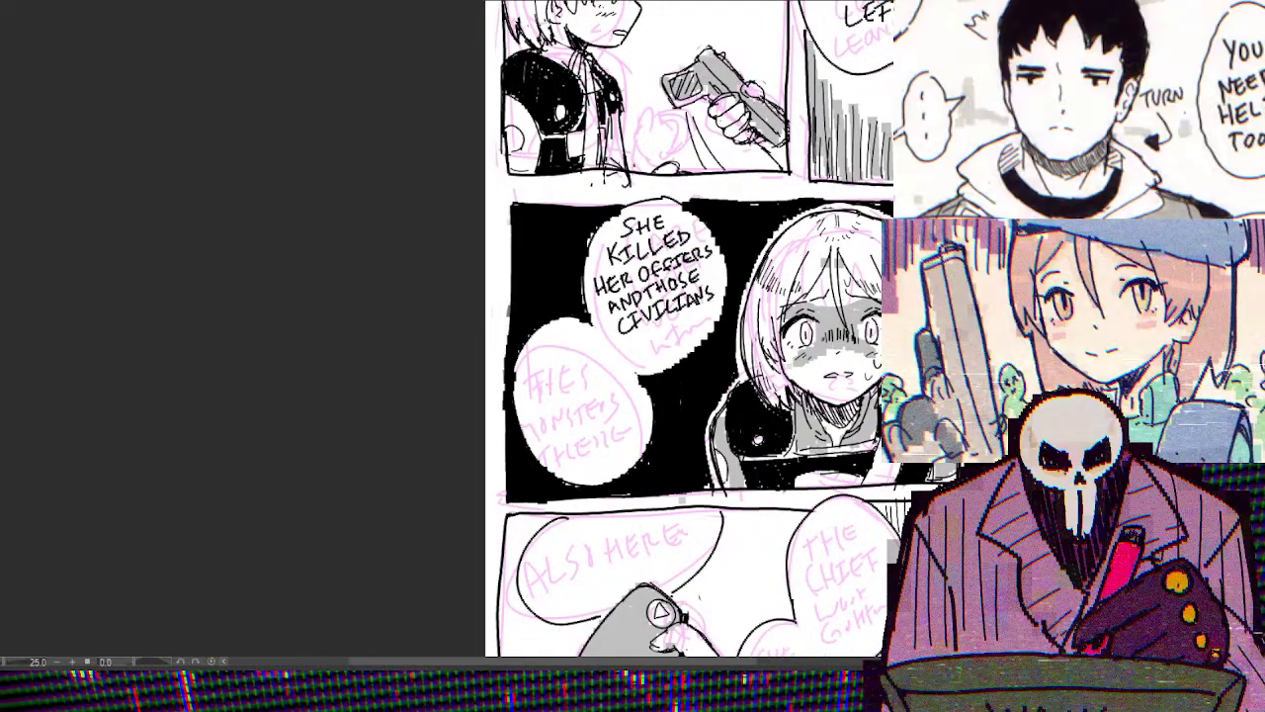
drag(1087, 411, 838, 351)
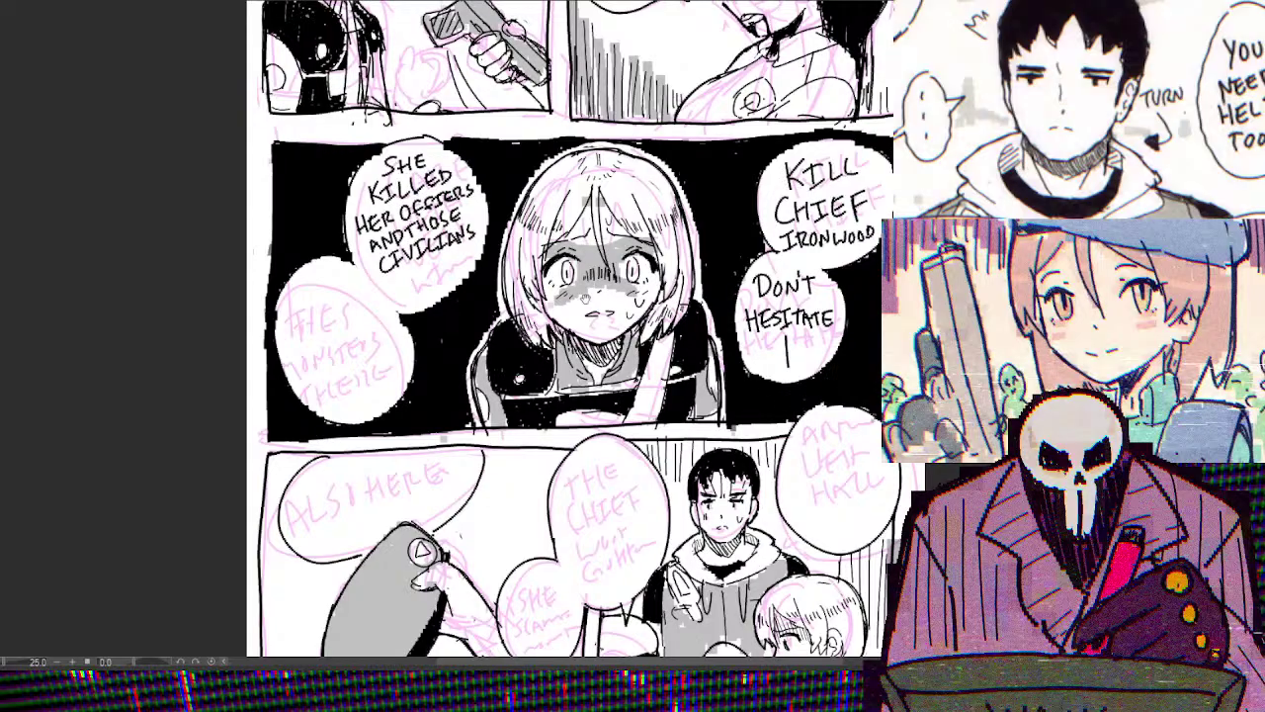
scroll(420, 281, up, 3)
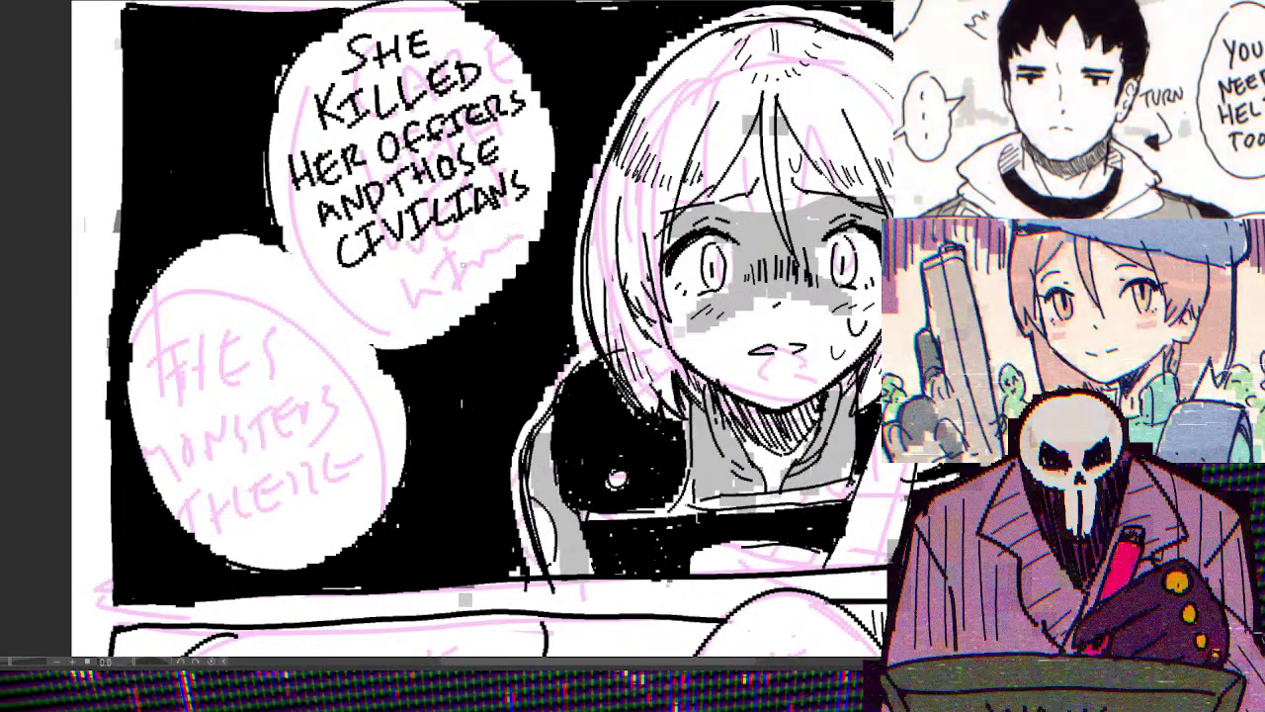
mouse_move(345, 296)
mouse_down()
mouse_move(346, 326)
mouse_move(378, 278)
mouse_move(405, 299)
mouse_move(413, 265)
mouse_move(443, 276)
mouse_up()
mouse_move(441, 247)
mouse_down()
mouse_move(445, 273)
mouse_move(413, 322)
mouse_up()
drag(409, 292, 434, 322)
mouse_move(434, 292)
mouse_down()
mouse_move(411, 314)
mouse_move(431, 321)
mouse_up()
key(ctrl+z)
key(ctrl+z)
mouse_move(441, 281)
mouse_down()
mouse_move(453, 307)
mouse_move(460, 281)
mouse_move(470, 286)
mouse_up()
drag(483, 253, 484, 279)
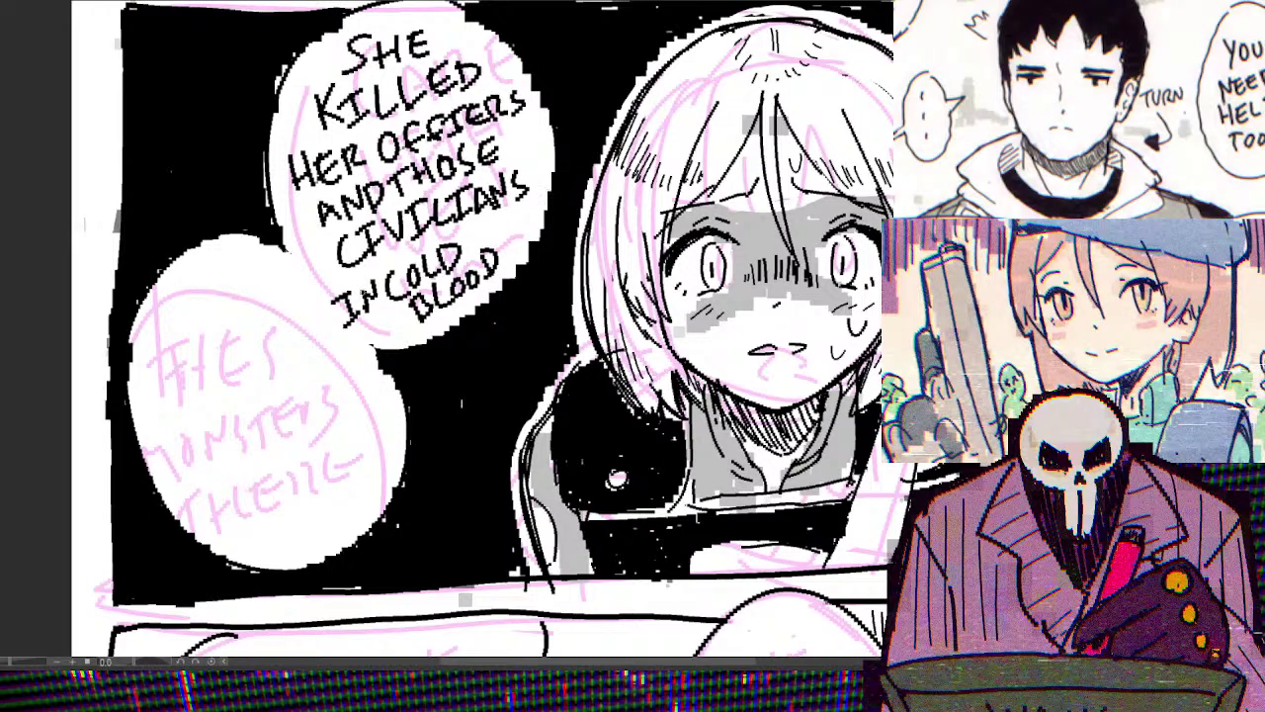
scroll(475, 326, down, 3)
scroll(474, 326, up, 2)
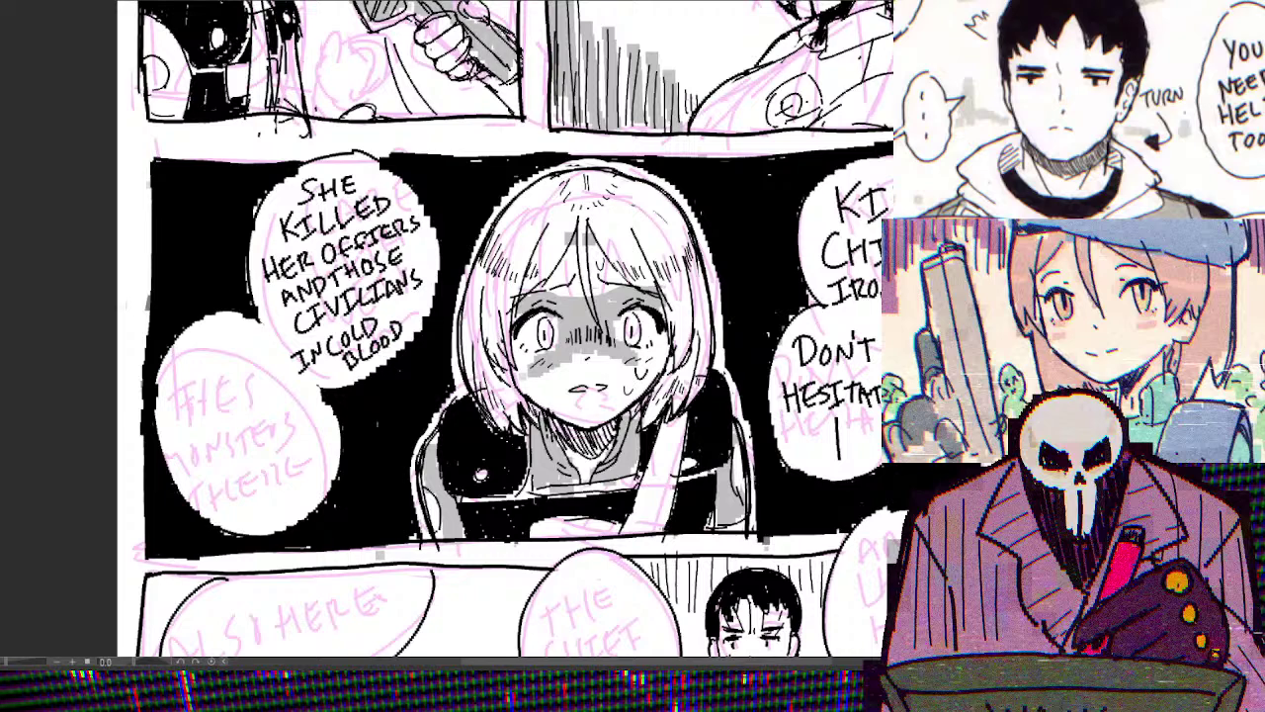
mouse_move(182, 376)
mouse_down()
mouse_move(181, 401)
mouse_move(225, 396)
mouse_up()
drag(211, 389, 228, 393)
drag(243, 367, 234, 393)
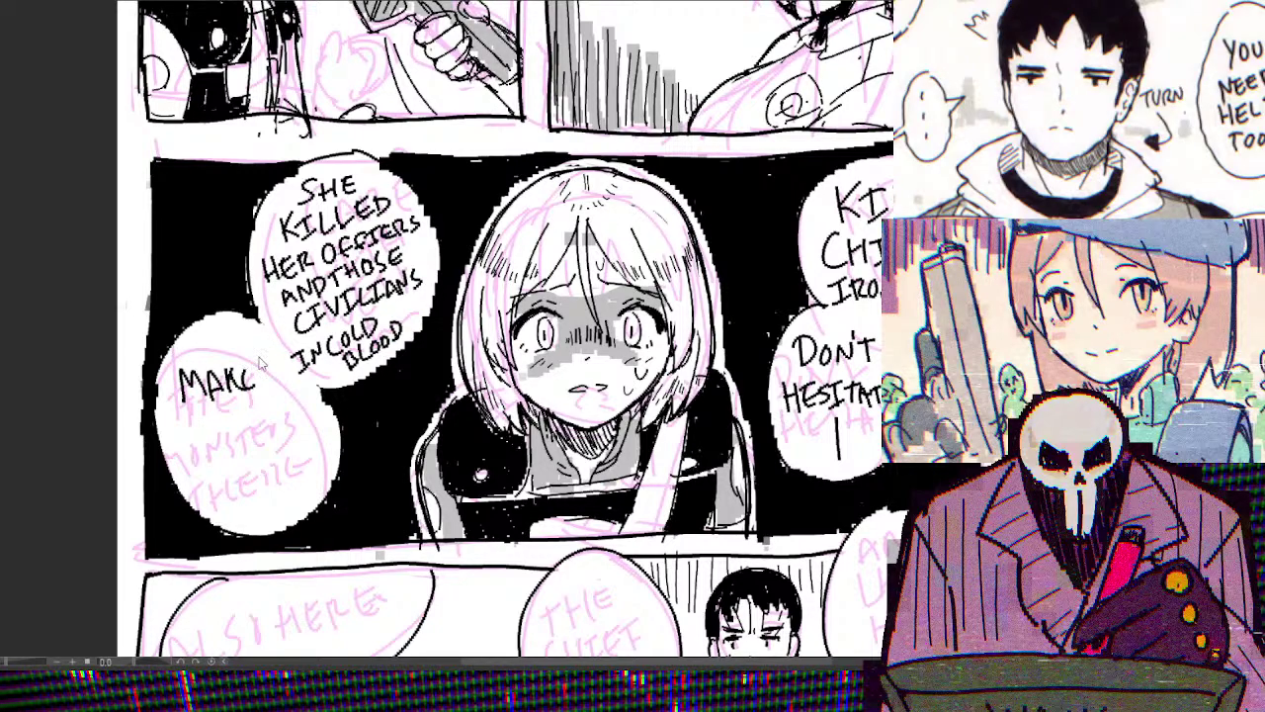
key(ctrl+z)
key(ctrl+z)
key(ctrl+z)
key(ctrl+z)
key(ctrl+z)
key(ctrl+z)
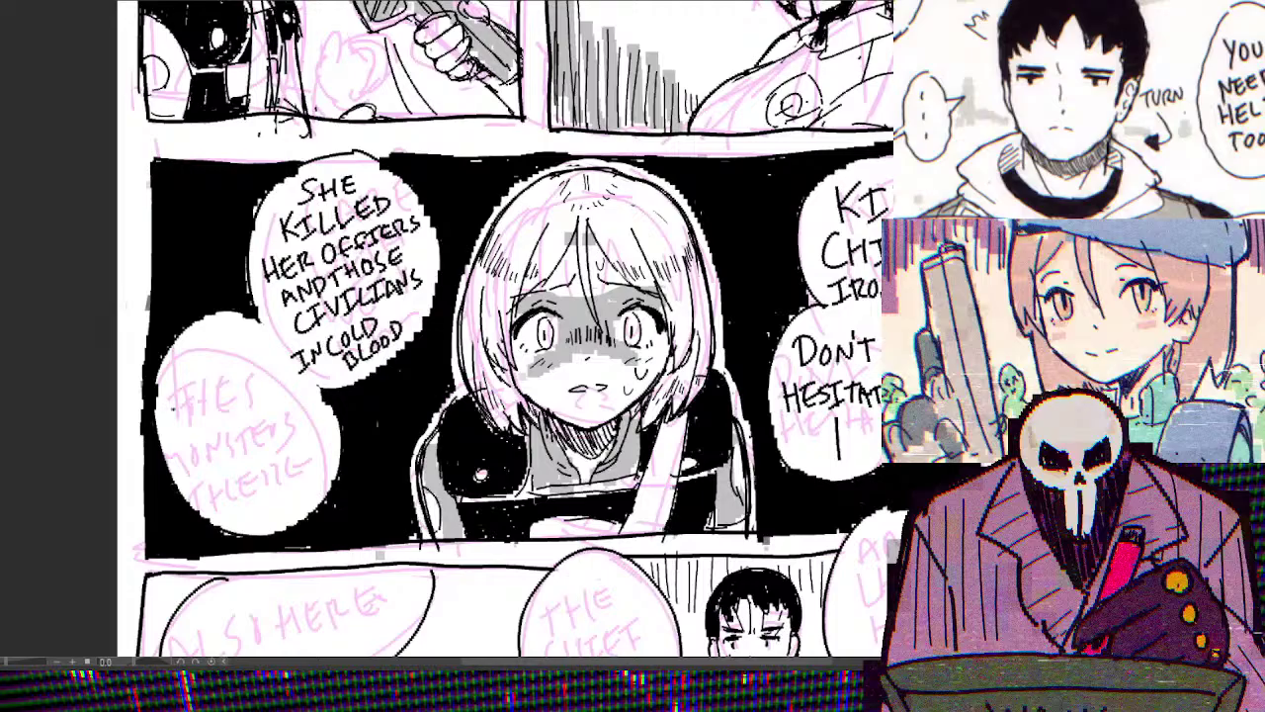
Letter "MAKE" and "HER" on two lines in the lower-left balloon of the black panel
drag(170, 408, 217, 396)
drag(228, 368, 228, 402)
mouse_move(239, 367)
mouse_down()
mouse_move(229, 387)
mouse_move(243, 397)
mouse_up()
mouse_move(249, 370)
mouse_down()
mouse_move(265, 394)
mouse_move(263, 370)
mouse_up()
drag(249, 382, 259, 381)
drag(189, 429, 191, 458)
drag(194, 447, 207, 443)
mouse_move(205, 425)
mouse_down()
mouse_move(208, 455)
mouse_move(220, 451)
mouse_up()
mouse_move(217, 421)
mouse_down()
mouse_move(235, 417)
mouse_move(234, 431)
mouse_up()
mouse_move(239, 407)
mouse_down()
mouse_move(241, 437)
mouse_move(270, 425)
mouse_up()
Complete the balloon with "PAY." on the line below "HER" and underline the word
drag(214, 464, 225, 493)
mouse_move(217, 458)
mouse_down()
mouse_move(225, 481)
mouse_move(263, 479)
mouse_up()
drag(243, 470, 277, 466)
mouse_move(283, 450)
mouse_down()
mouse_move(275, 480)
mouse_move(292, 464)
mouse_up()
mouse_move(229, 514)
mouse_down()
mouse_move(293, 482)
mouse_move(305, 403)
mouse_move(289, 447)
mouse_up()
Look over the lettered panels and the balloons in the bottom row that still hold only sketch text
scroll(294, 482, down, 1)
scroll(870, 435, right, 2)
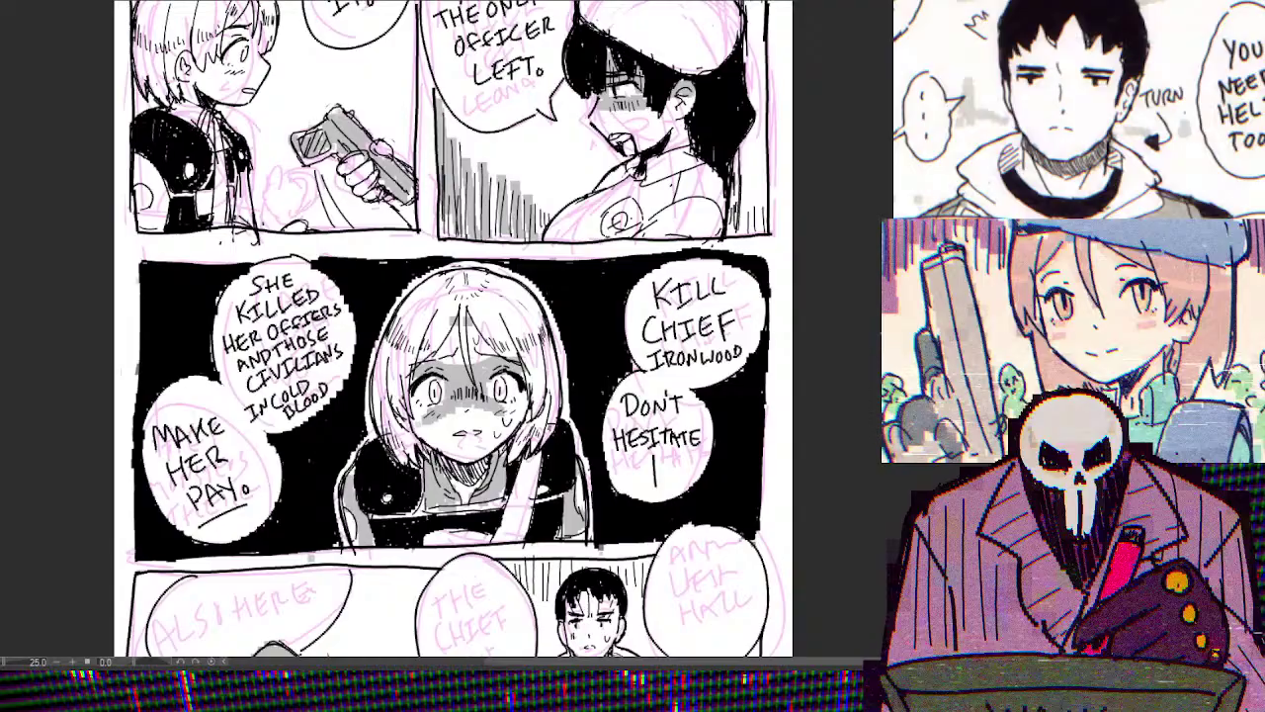
scroll(866, 431, up, 3)
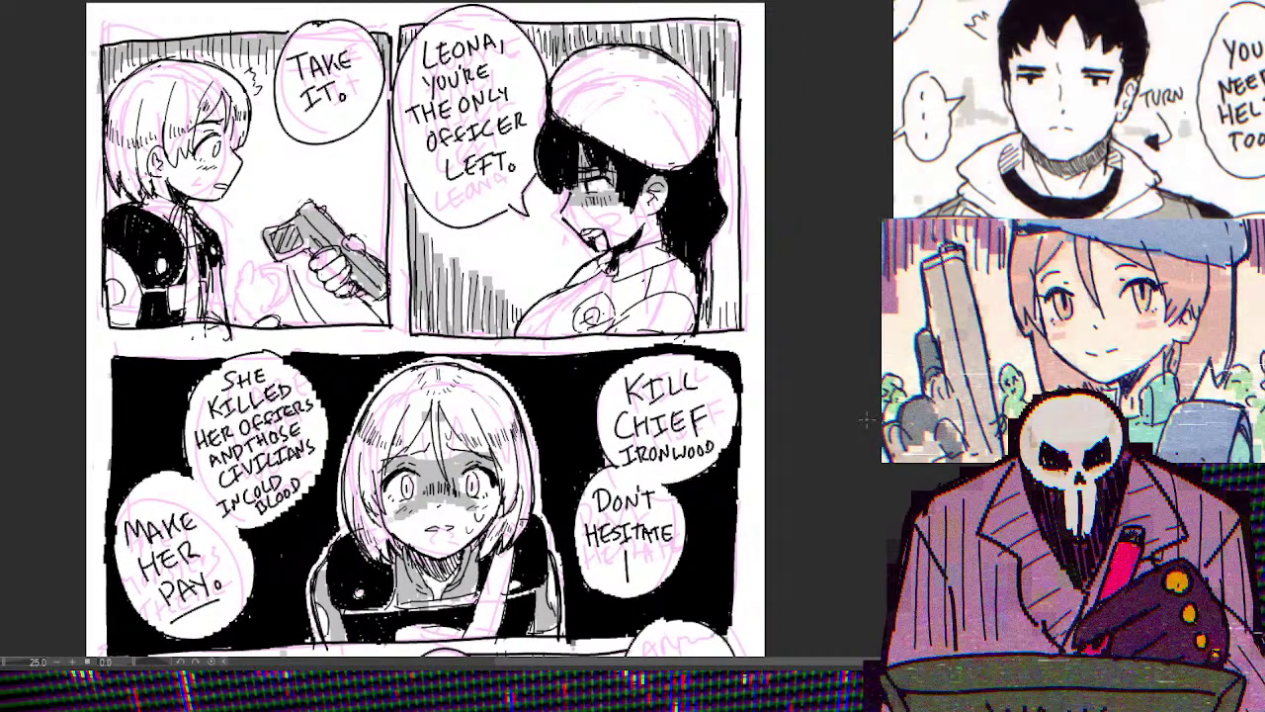
scroll(847, 438, down, 4)
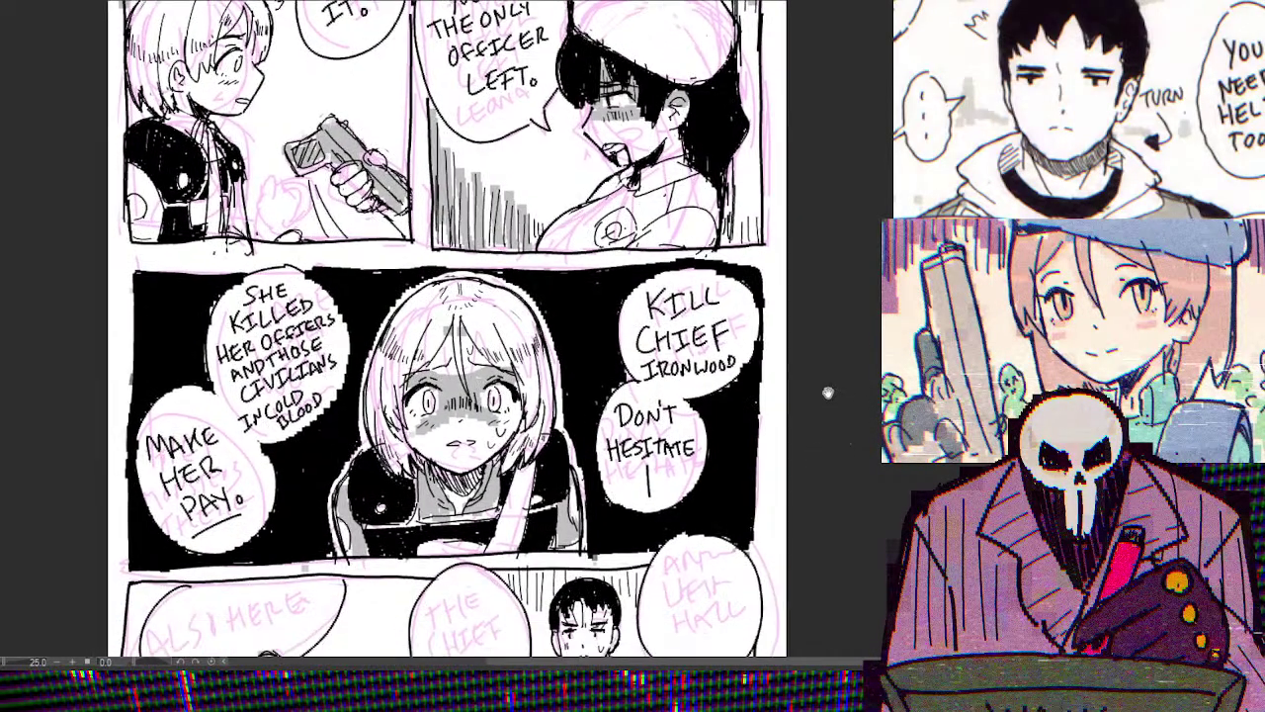
scroll(828, 390, left, 1)
scroll(853, 348, down, 3)
scroll(853, 347, left, 2)
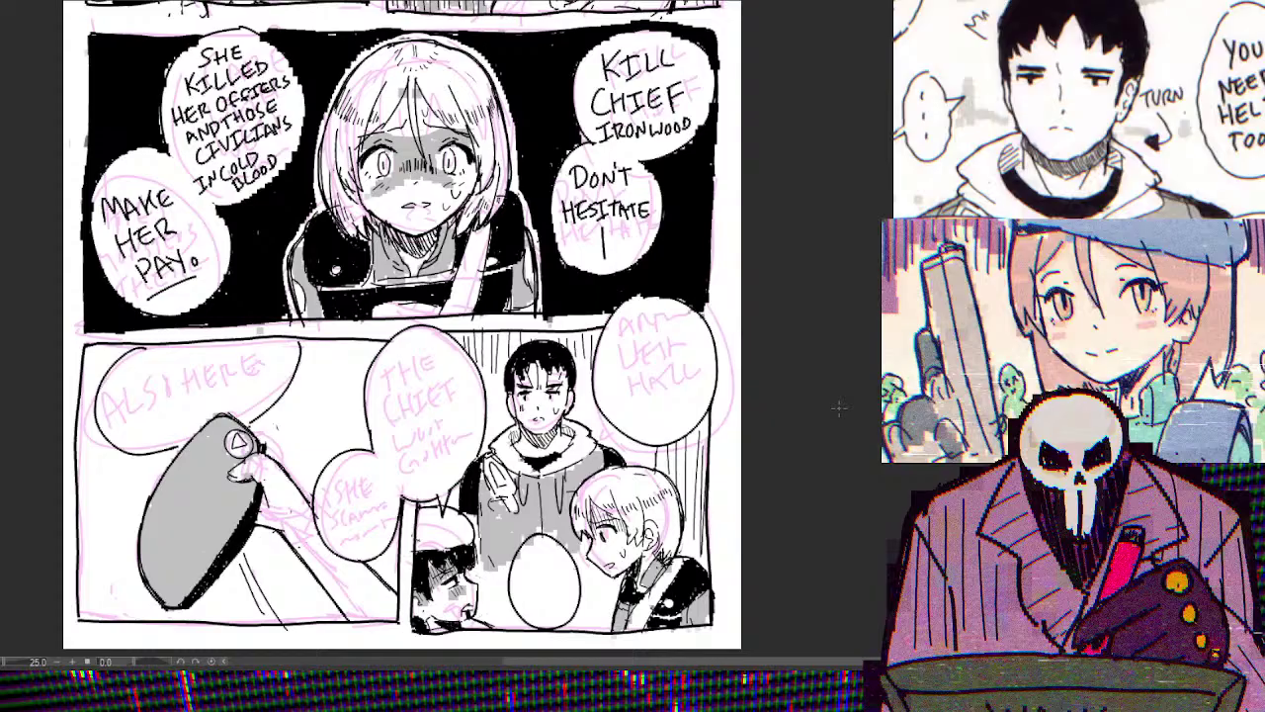
drag(836, 376, 854, 416)
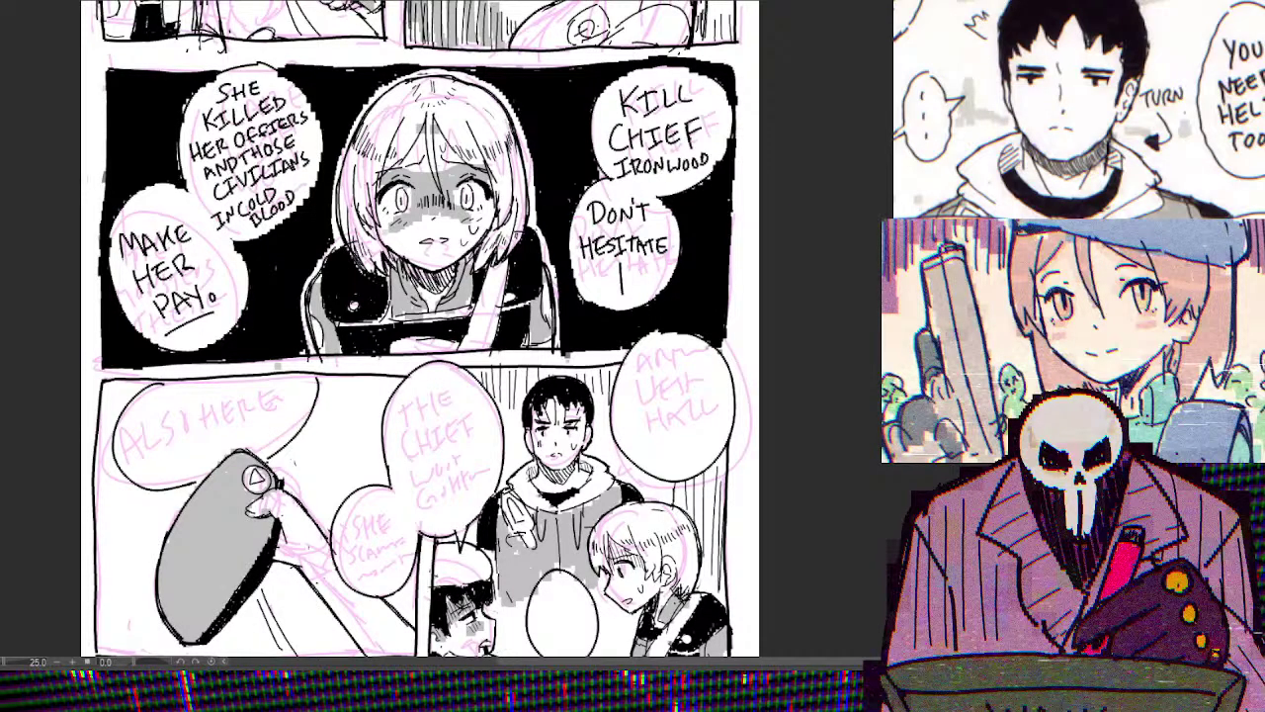
scroll(419, 330, down, 2)
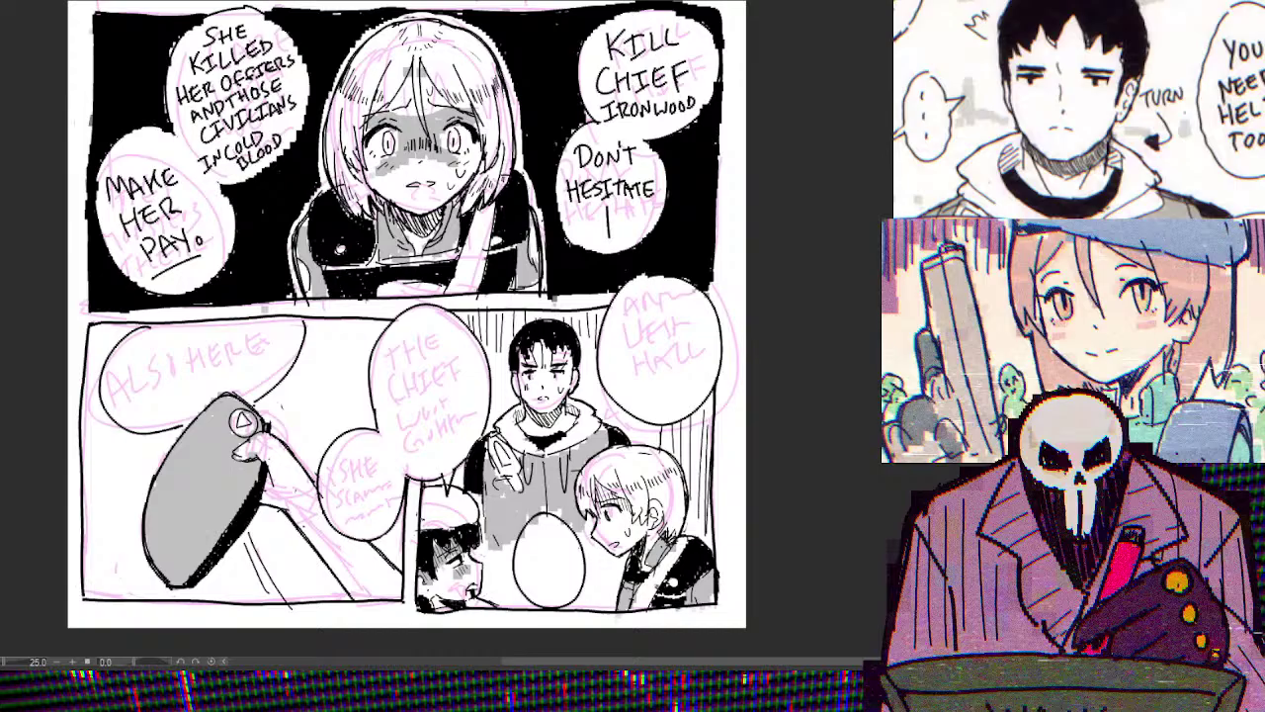
drag(843, 425, 853, 457)
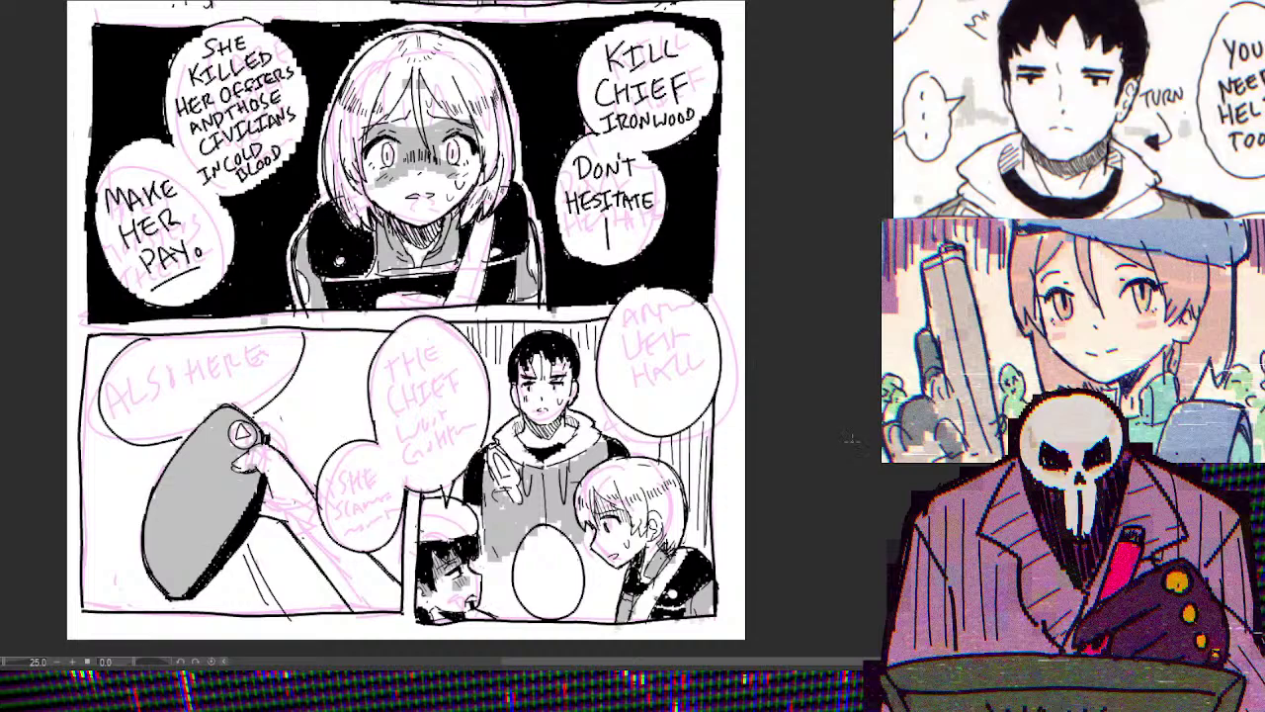
scroll(852, 447, up, 6)
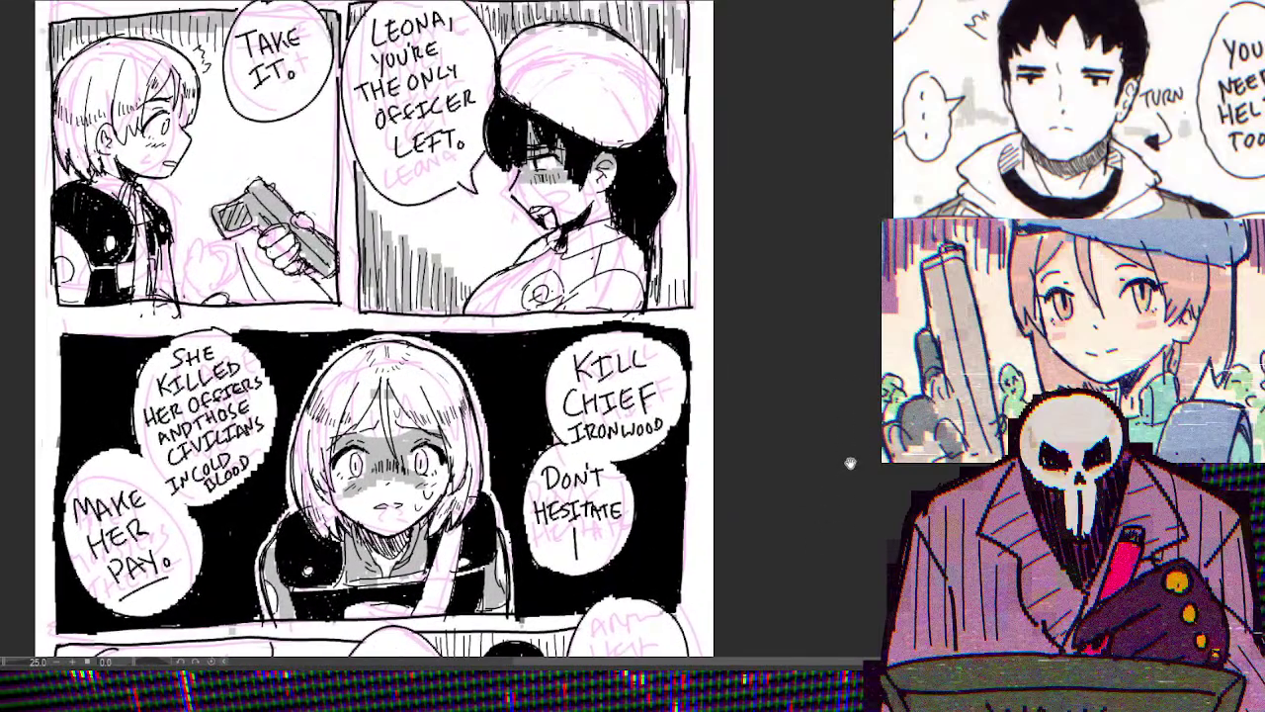
scroll(847, 461, down, 5)
scroll(869, 404, down, 4)
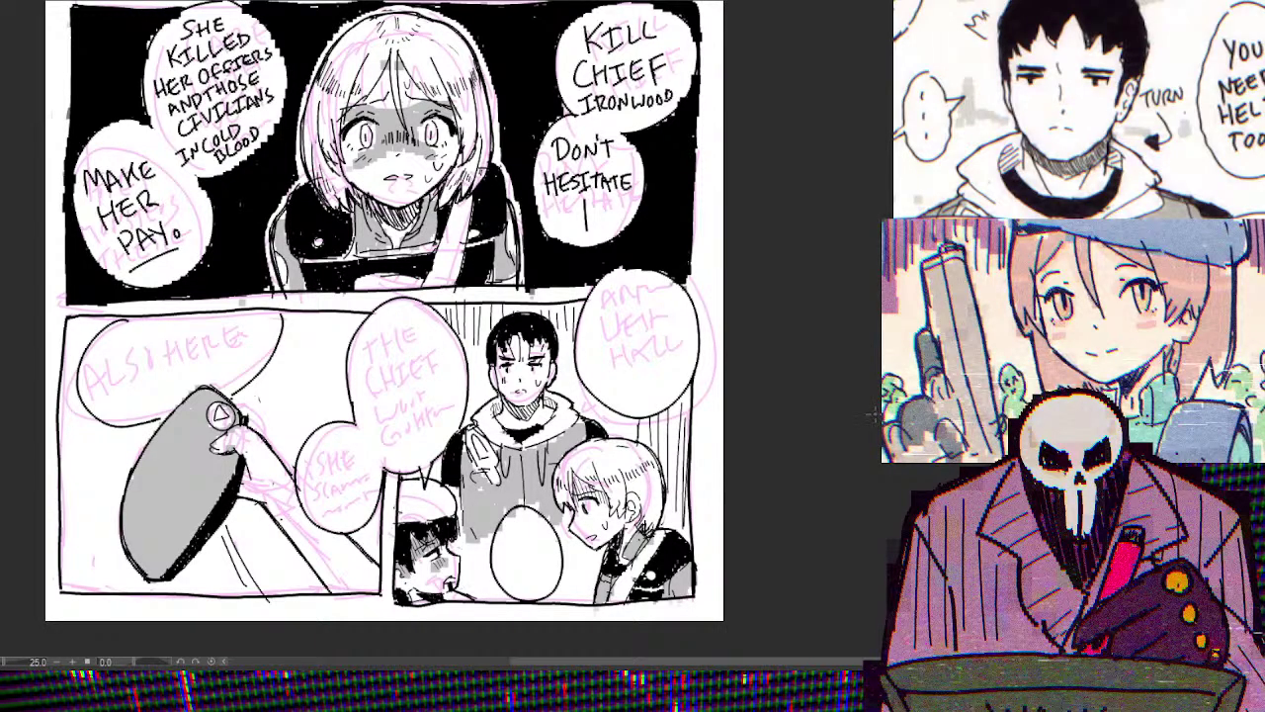
scroll(860, 435, up, 1)
scroll(860, 435, right, 1)
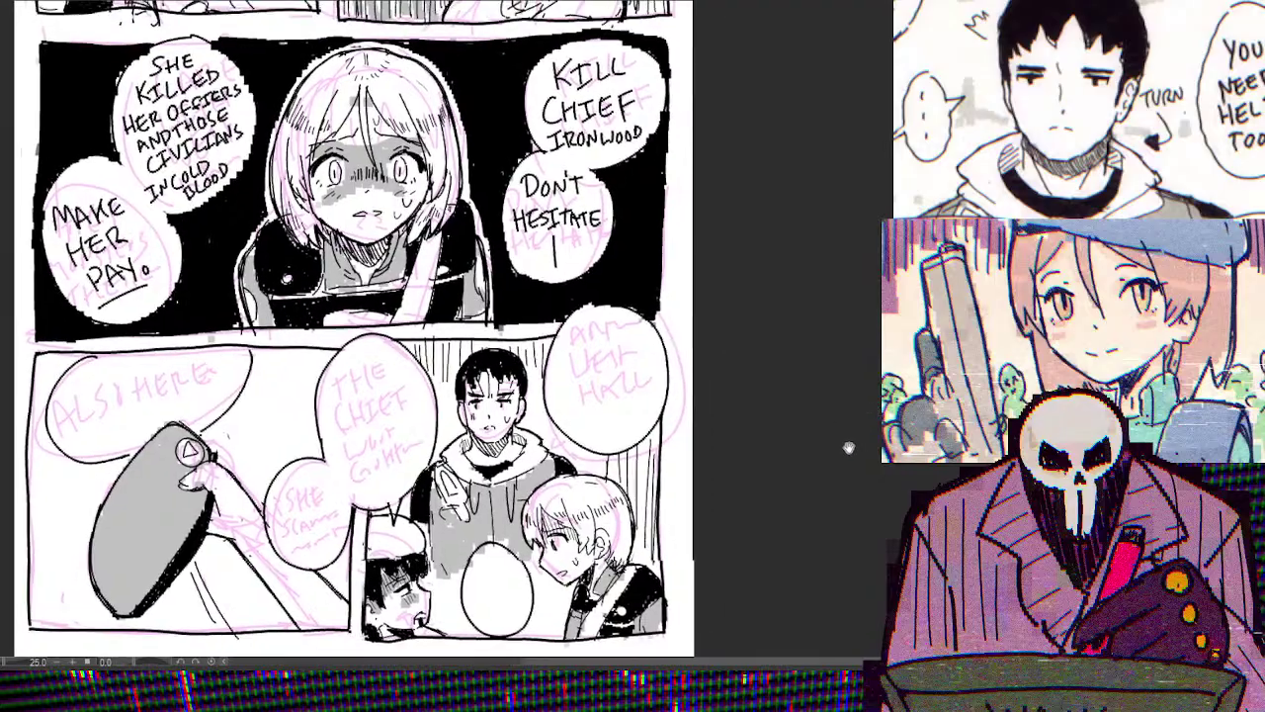
scroll(858, 452, up, 1)
scroll(858, 451, left, 2)
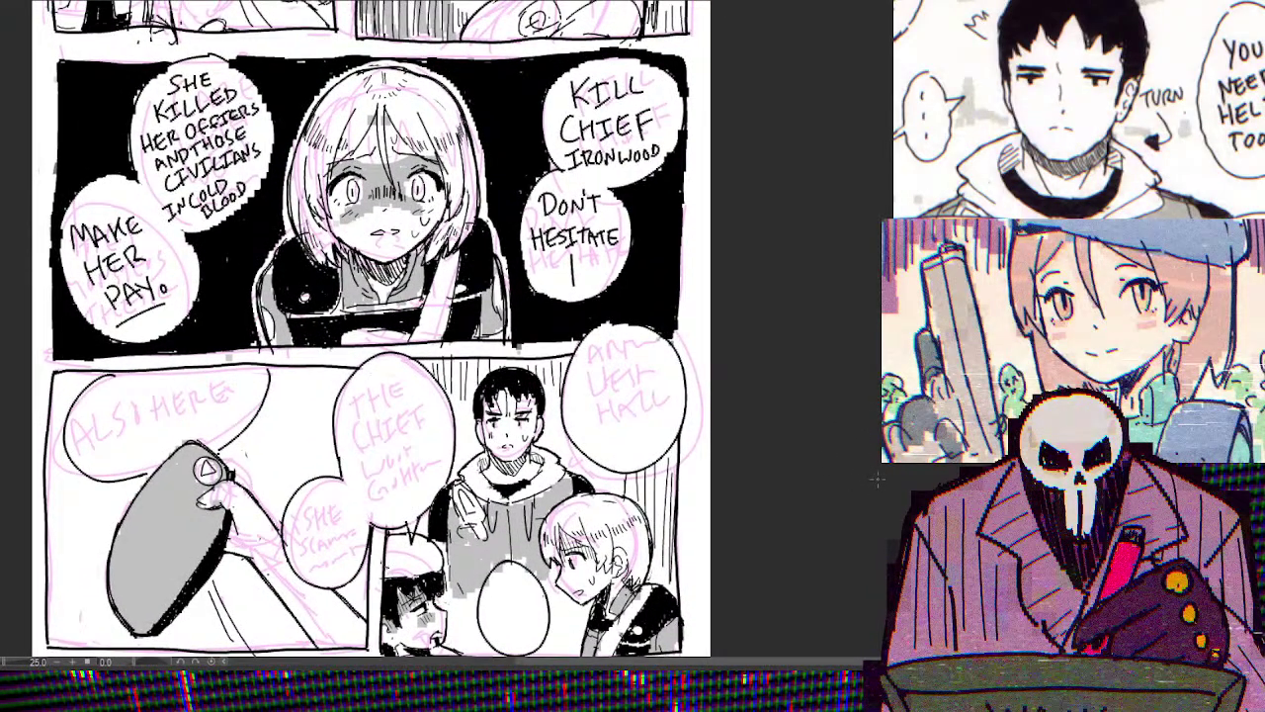
scroll(876, 455, up, 1)
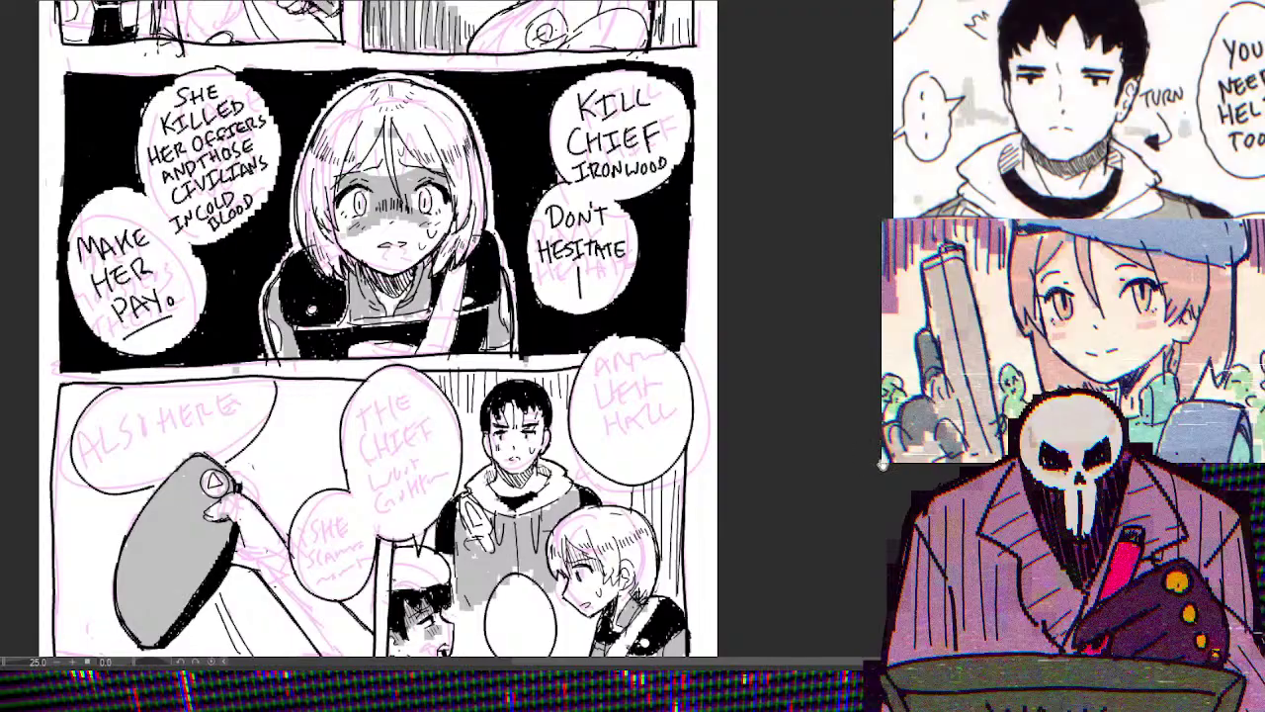
scroll(878, 465, down, 1)
scroll(878, 465, right, 1)
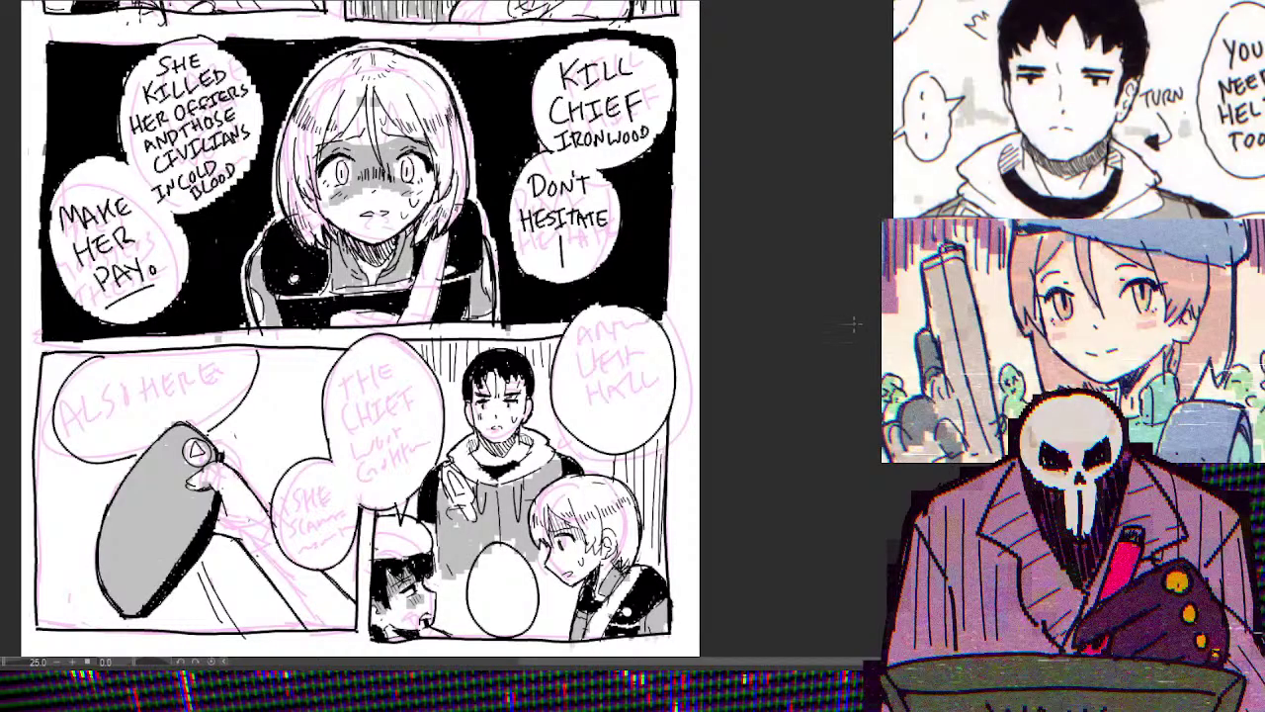
Letter "IN THE" as the first line of the upper-right balloon in the bottom-right panel
scroll(657, 381, up, 2)
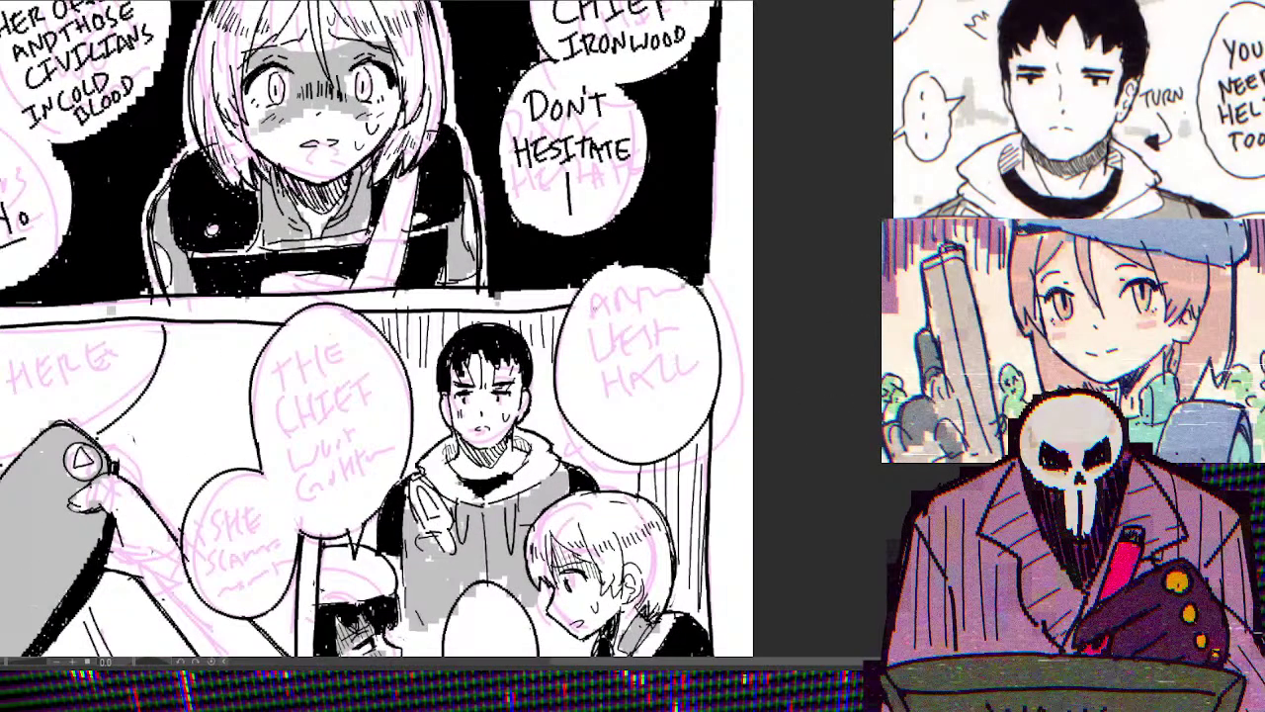
scroll(594, 318, up, 1)
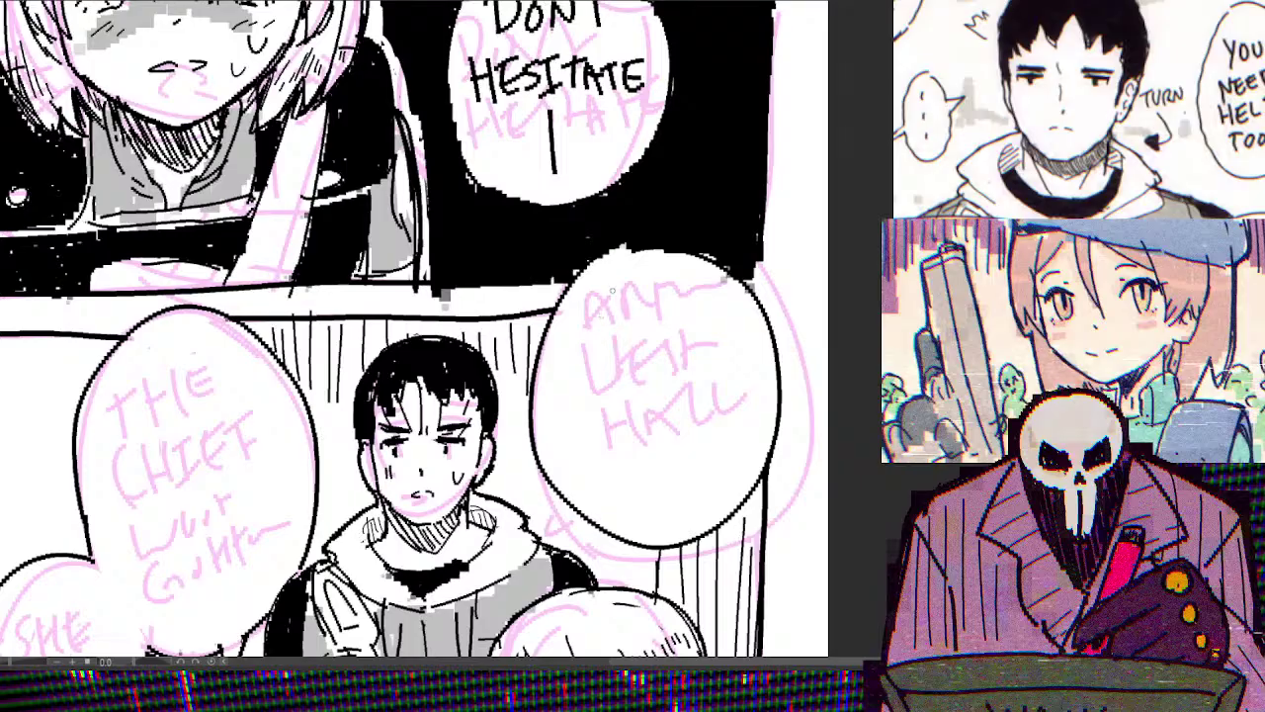
mouse_move(595, 293)
mouse_down()
mouse_move(595, 329)
mouse_move(604, 295)
mouse_up()
mouse_move(585, 329)
mouse_down()
mouse_move(620, 326)
mouse_move(655, 325)
mouse_up()
mouse_move(642, 300)
mouse_down()
mouse_move(669, 294)
mouse_move(668, 321)
mouse_up()
drag(665, 312, 684, 319)
mouse_move(692, 293)
mouse_down()
mouse_move(708, 318)
mouse_move(711, 291)
mouse_up()
drag(693, 307, 708, 306)
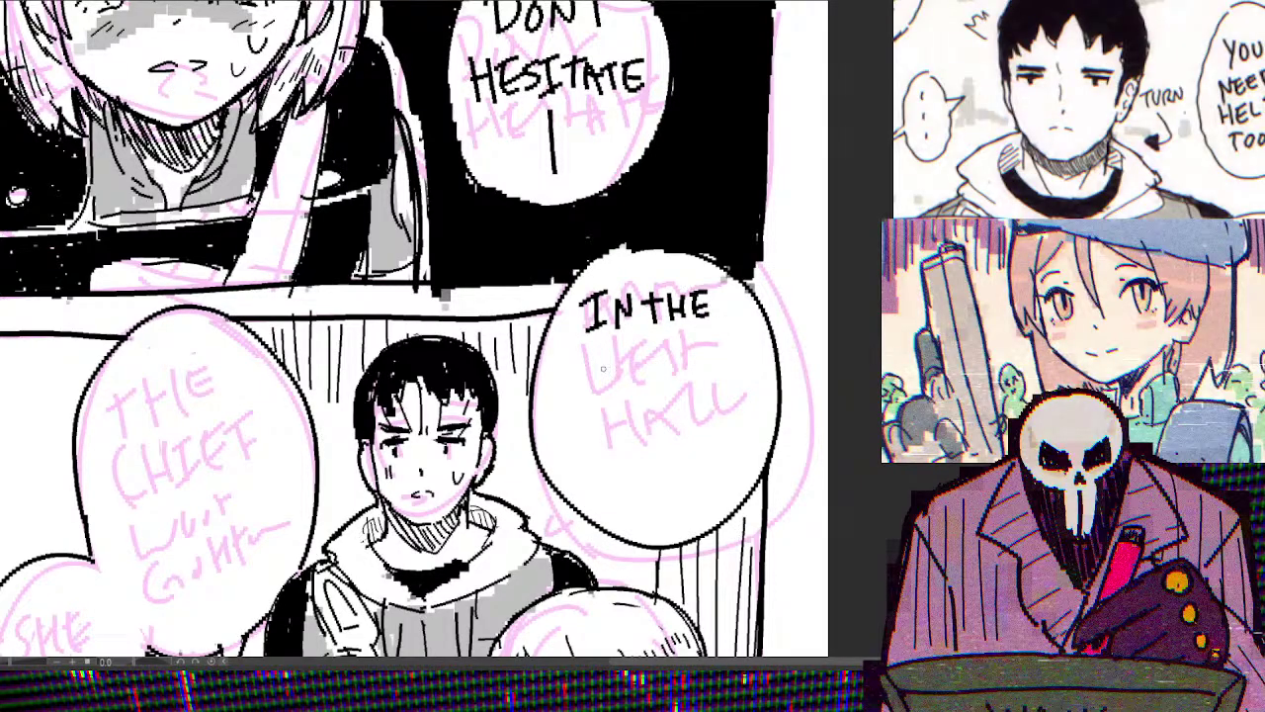
Letter "WEST HALL" across the balloon below "IN THE"
mouse_move(570, 348)
mouse_down()
mouse_move(611, 347)
mouse_move(607, 372)
mouse_up()
drag(609, 354, 636, 368)
mouse_move(662, 336)
mouse_down()
mouse_move(698, 340)
mouse_move(697, 372)
mouse_move(705, 333)
mouse_move(704, 372)
mouse_up()
drag(689, 356, 704, 353)
mouse_move(707, 372)
mouse_down()
mouse_move(730, 369)
mouse_move(724, 356)
mouse_up()
mouse_move(734, 336)
mouse_down()
mouse_move(750, 364)
mouse_move(766, 361)
mouse_up()
Letter "THERES" on the balloon's third line, below "WEST HALL"
mouse_move(579, 398)
mouse_down()
mouse_move(577, 430)
mouse_move(593, 393)
mouse_up()
mouse_move(599, 395)
mouse_down()
mouse_move(599, 427)
mouse_move(614, 427)
mouse_up()
drag(599, 411, 615, 412)
mouse_move(625, 394)
mouse_down()
mouse_move(626, 425)
mouse_move(644, 394)
mouse_up()
drag(627, 409, 650, 425)
drag(650, 395, 670, 423)
drag(670, 393, 688, 391)
drag(670, 407, 684, 408)
drag(670, 423, 690, 419)
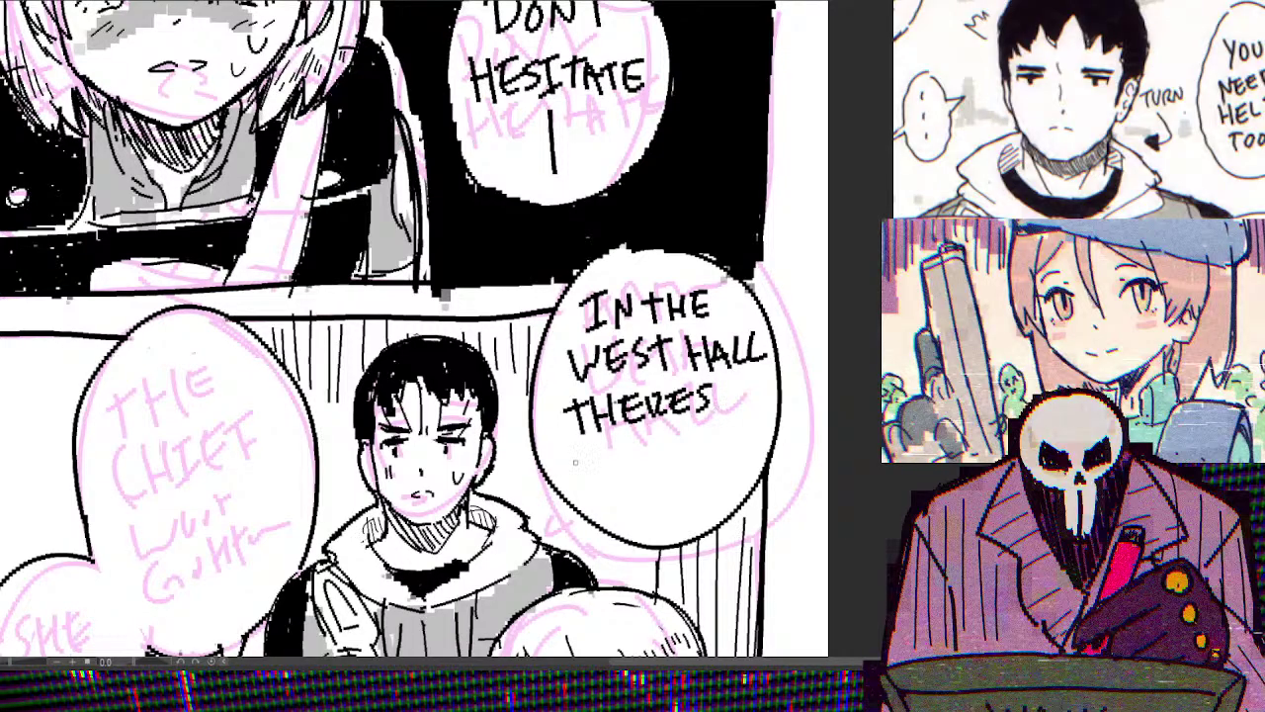
Complete the balloon's text with "AN" and "ARMORY" on two staggered lines below "THERES"
drag(577, 475, 597, 475)
drag(581, 465, 624, 444)
drag(616, 502, 632, 489)
drag(633, 475, 650, 473)
mouse_move(642, 476)
mouse_down()
mouse_move(667, 493)
mouse_move(664, 473)
mouse_move(704, 462)
mouse_up()
mouse_move(708, 481)
mouse_down()
mouse_move(720, 458)
mouse_move(736, 475)
mouse_up()
mouse_move(747, 440)
mouse_down()
mouse_move(741, 481)
mouse_move(743, 468)
mouse_up()
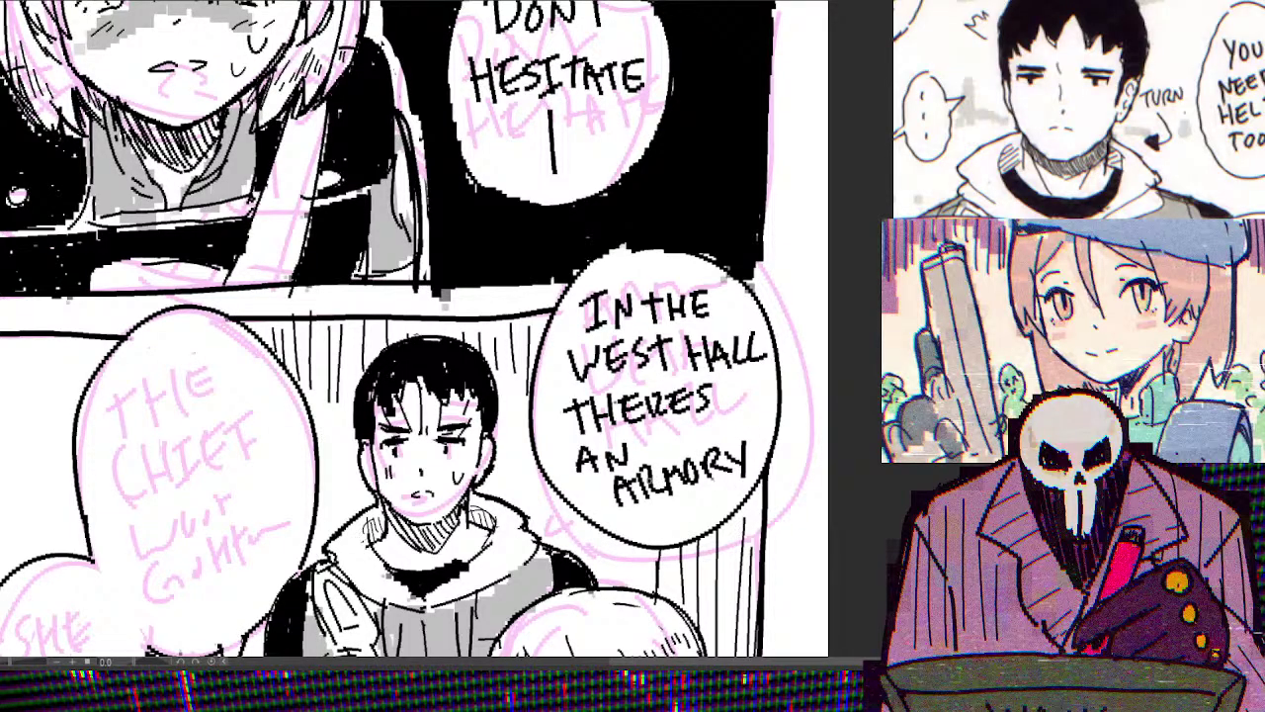
Touch up the R and M in "ARMORY", undoing the first correction stroke and redrawing it
drag(638, 472, 647, 494)
key(ctrl+z)
drag(637, 466, 662, 496)
mouse_move(667, 464)
mouse_down()
mouse_move(684, 482)
mouse_move(665, 479)
mouse_move(690, 465)
mouse_move(682, 494)
mouse_move(664, 459)
mouse_move(684, 488)
mouse_up()
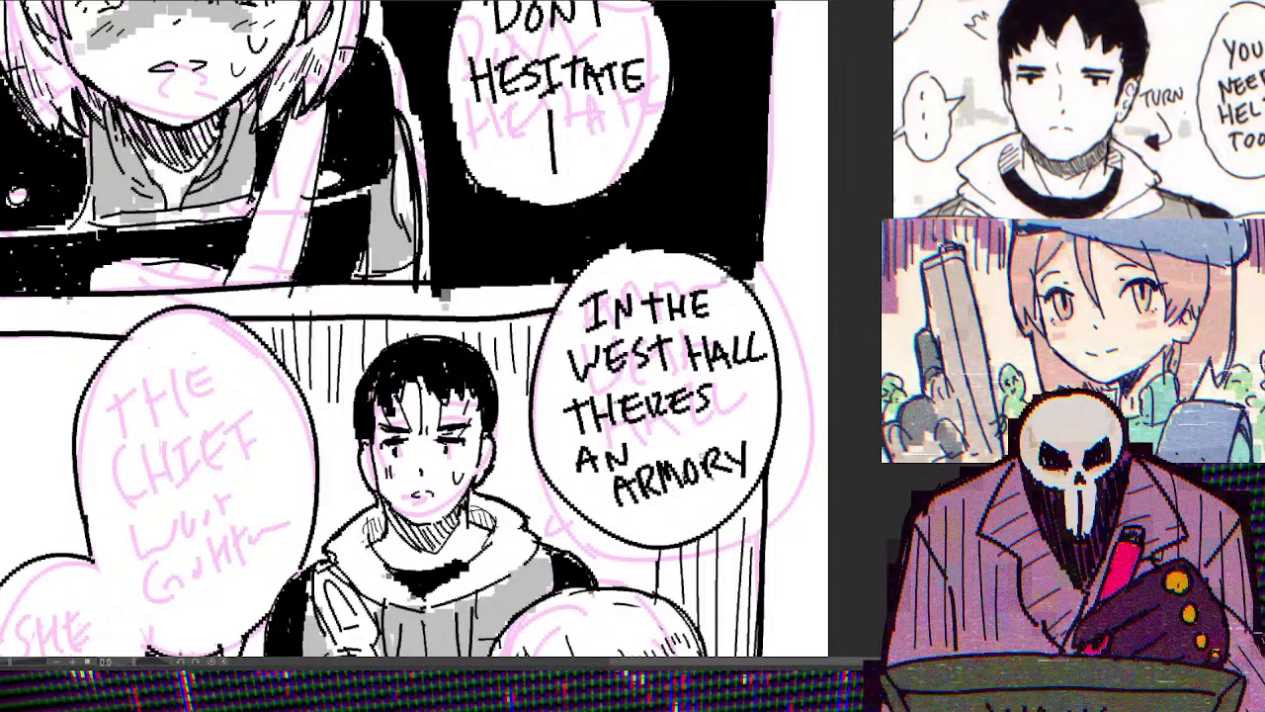
Examine the bottom-row panels and the empty balloon between the seated characters
scroll(692, 459, down, 2)
scroll(784, 480, up, 1)
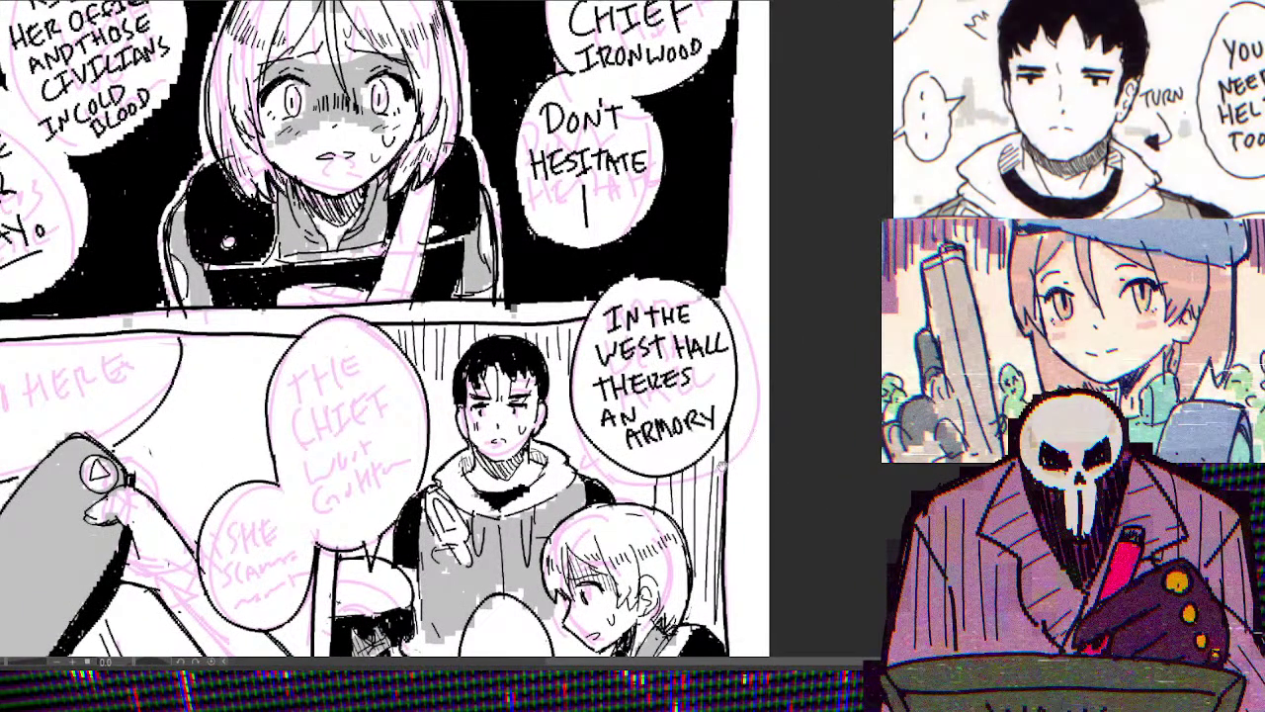
scroll(749, 447, up, 1)
scroll(736, 476, up, 2)
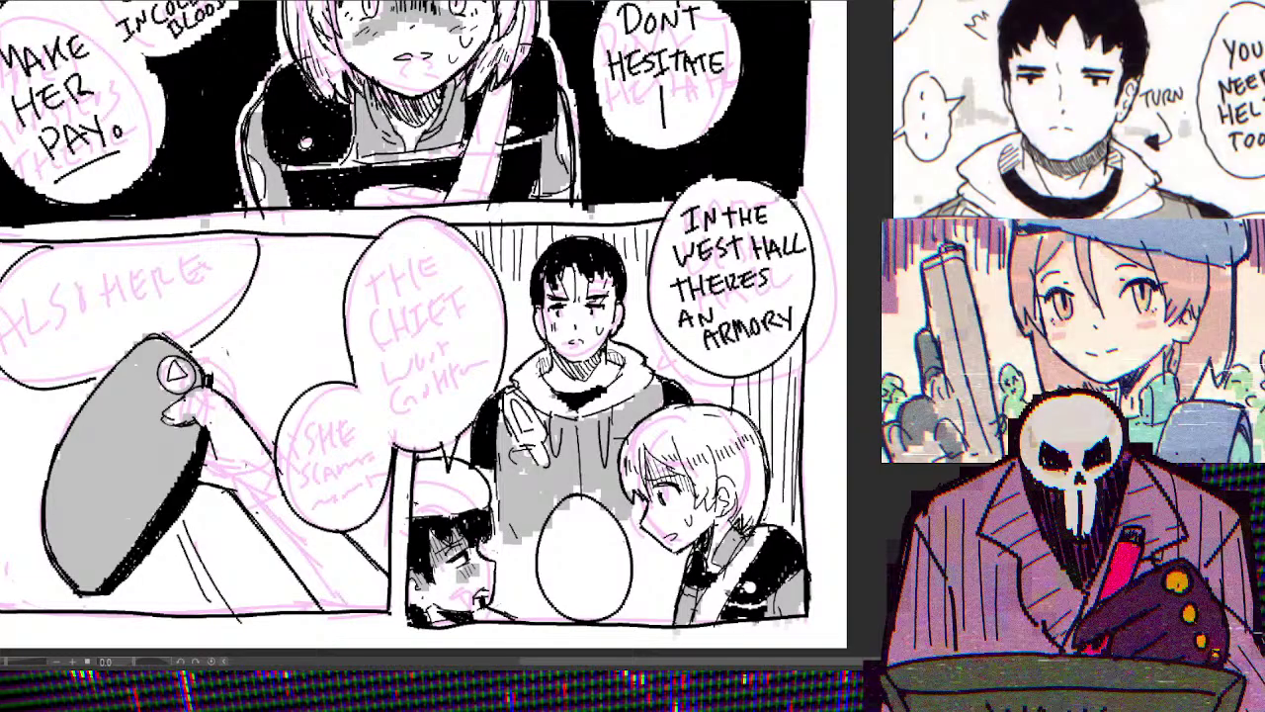
scroll(443, 331, up, 2)
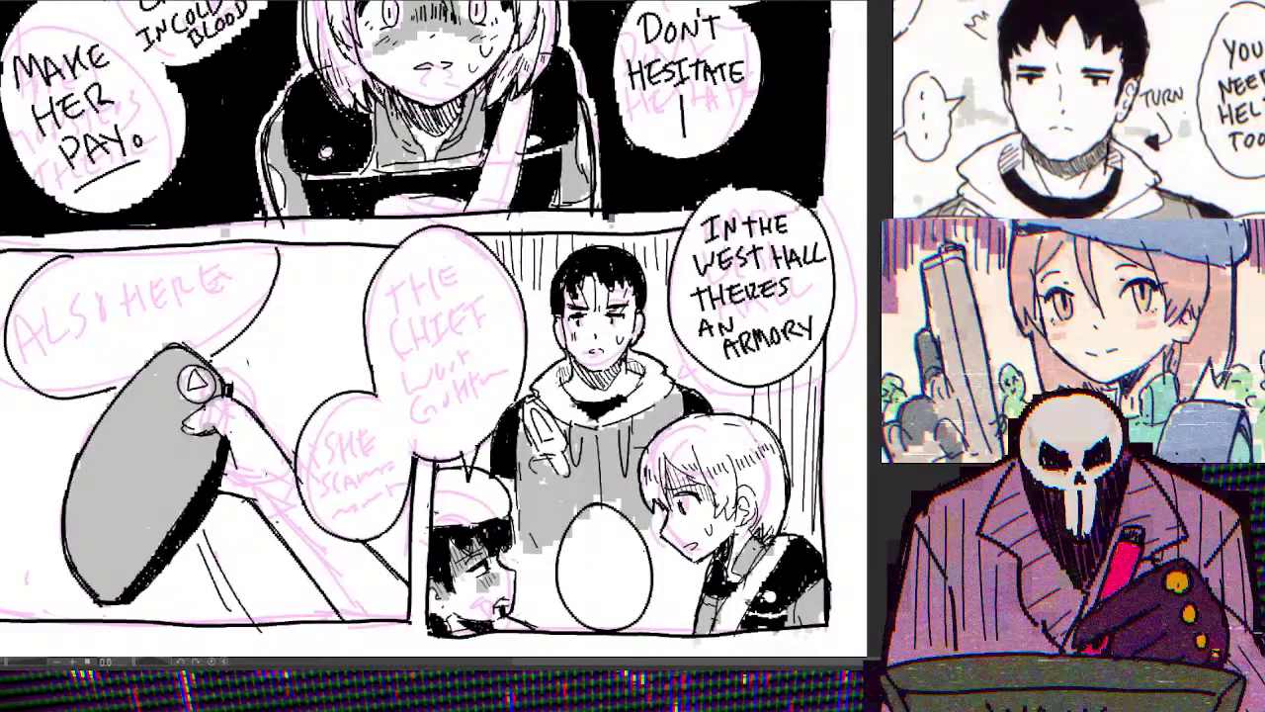
scroll(443, 331, right, 2)
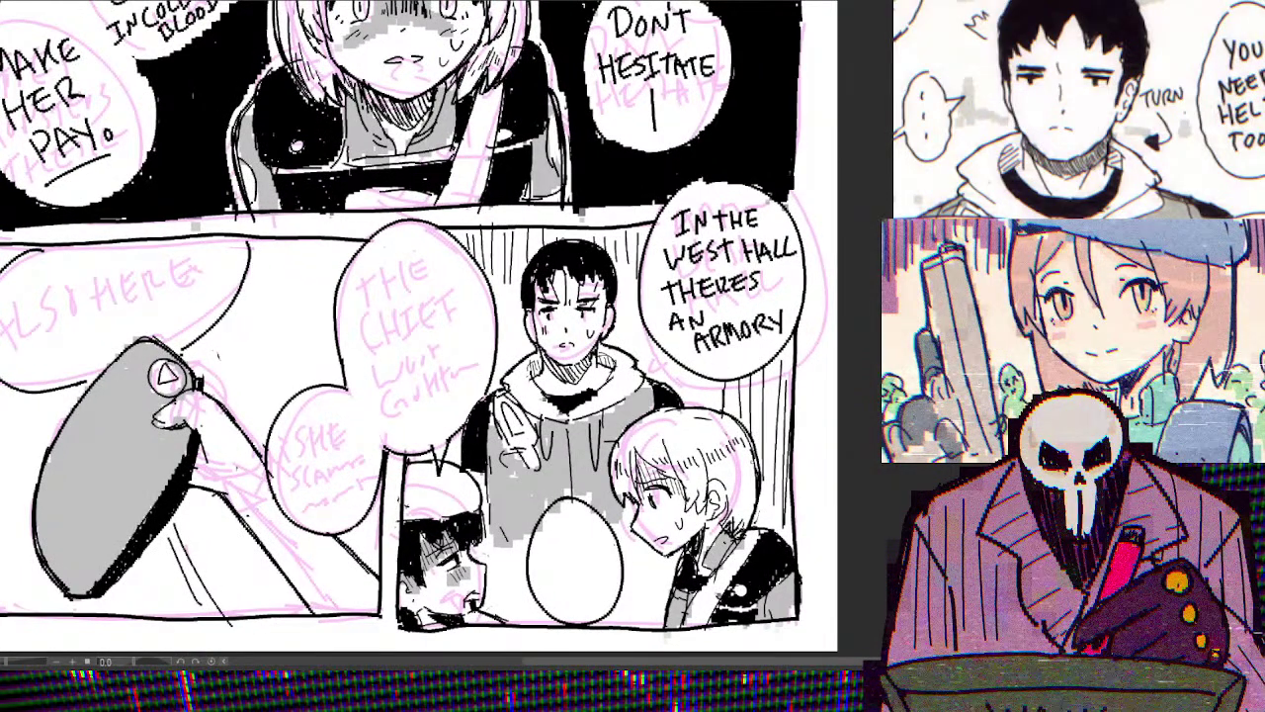
scroll(420, 330, up, 2)
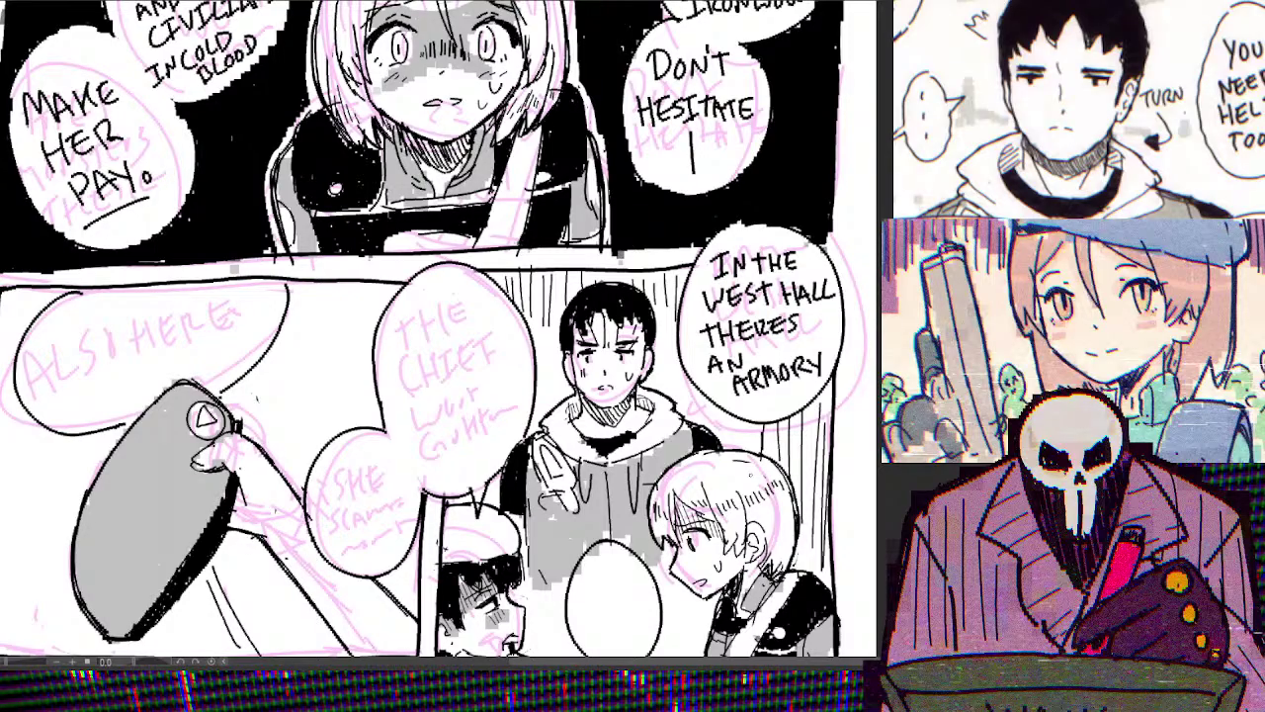
scroll(439, 332, down, 2)
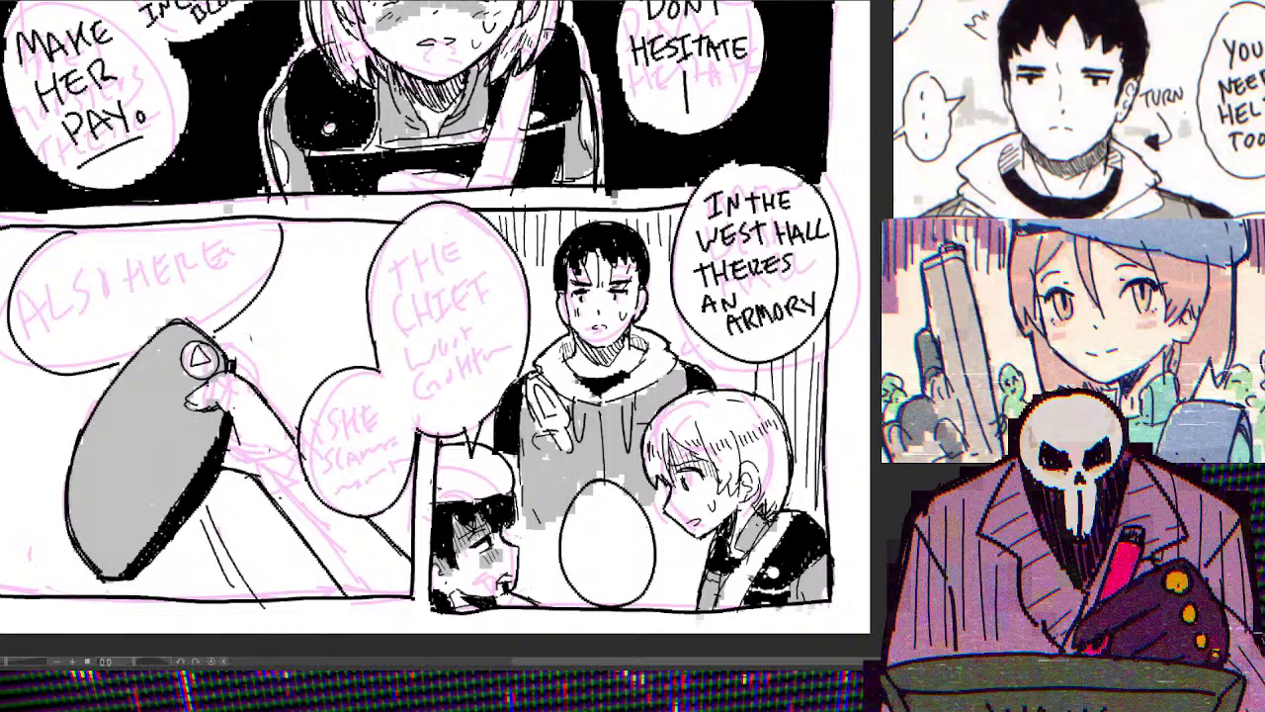
scroll(796, 489, up, 4)
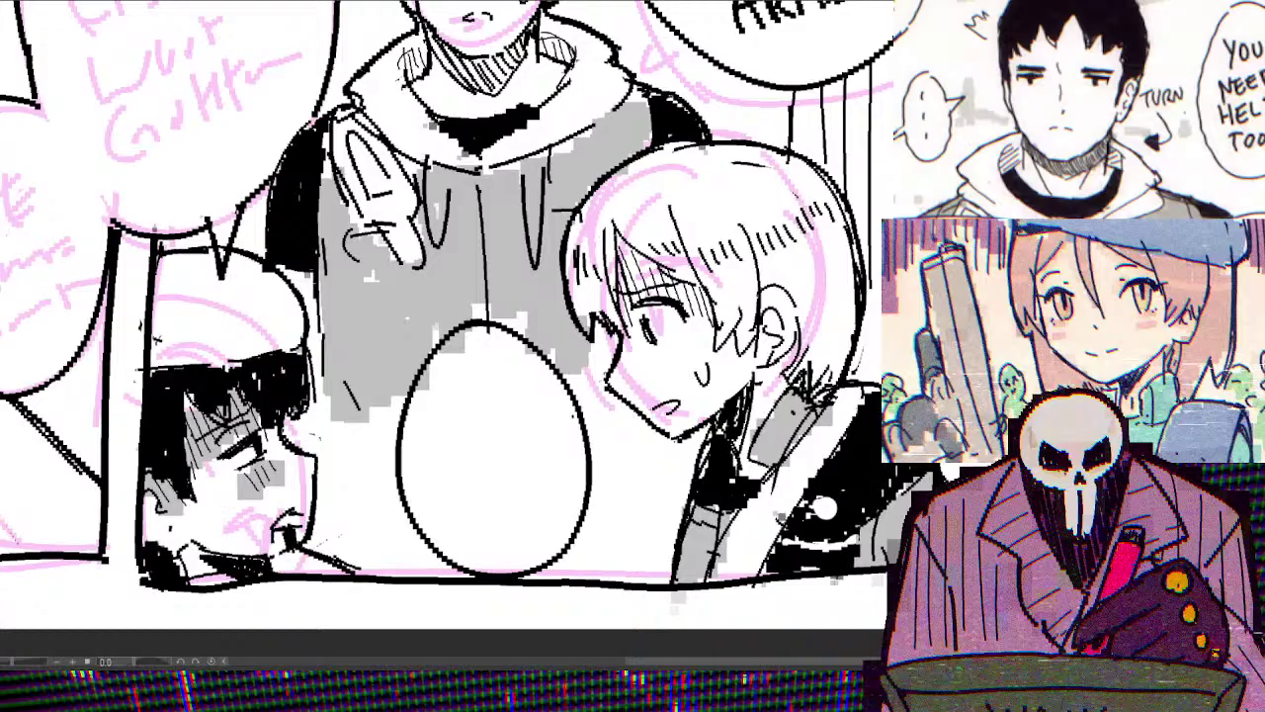
drag(435, 416, 449, 407)
drag(464, 417, 482, 390)
key(ctrl+z)
drag(439, 417, 491, 365)
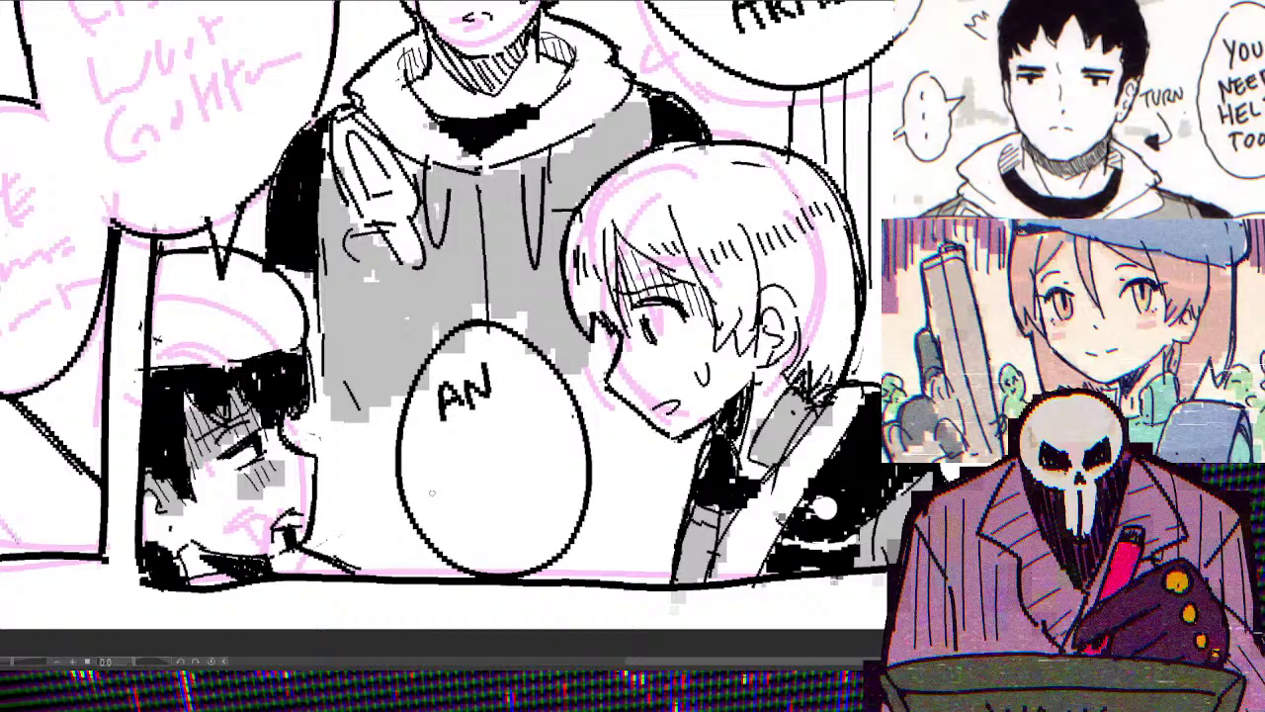
mouse_move(423, 486)
mouse_down()
mouse_move(452, 483)
mouse_move(447, 466)
mouse_up()
mouse_move(447, 479)
mouse_down()
mouse_move(458, 457)
mouse_move(477, 476)
mouse_move(493, 462)
mouse_up()
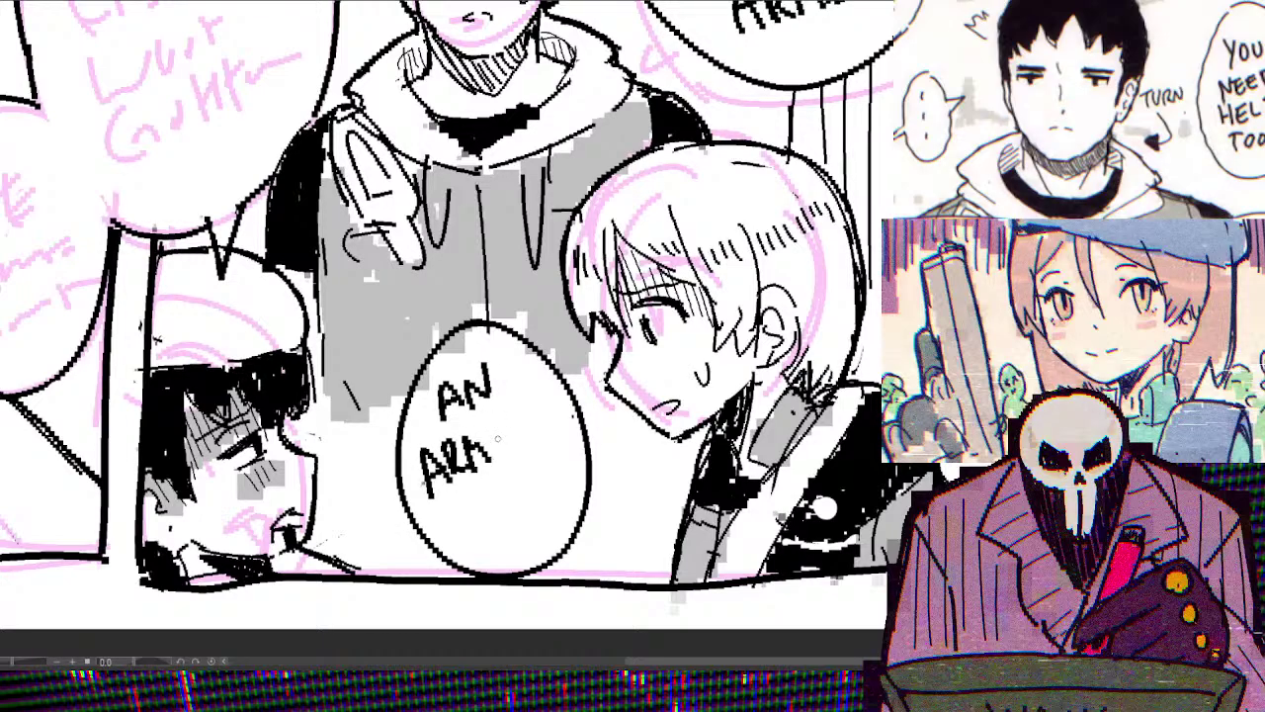
key(ctrl+z)
key(ctrl+z)
key(ctrl+z)
key(ctrl+z)
key(ctrl+z)
key(ctrl+z)
key(ctrl+z)
key(ctrl+z)
key(ctrl+z)
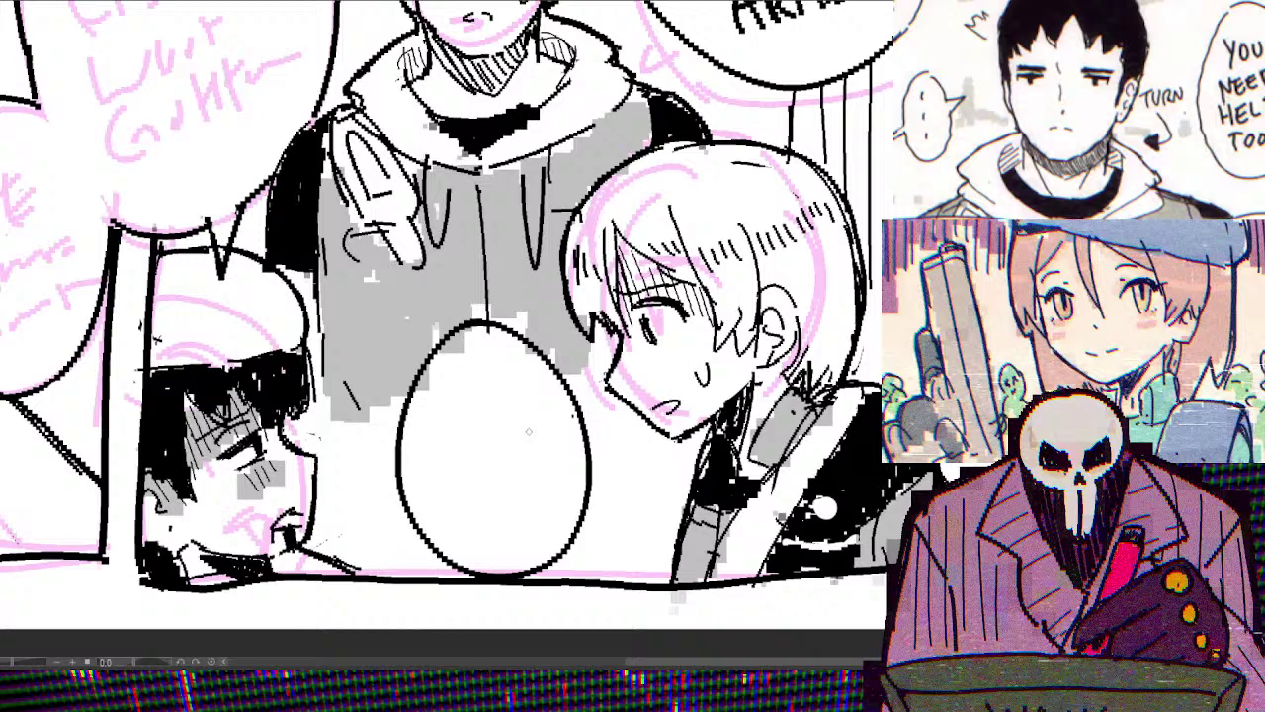
Letter "AN" and "ARMORY?" on two lines in the small empty balloon and add a short tail toward the light-haired character
mouse_move(443, 416)
mouse_down()
mouse_move(474, 415)
mouse_move(493, 371)
mouse_up()
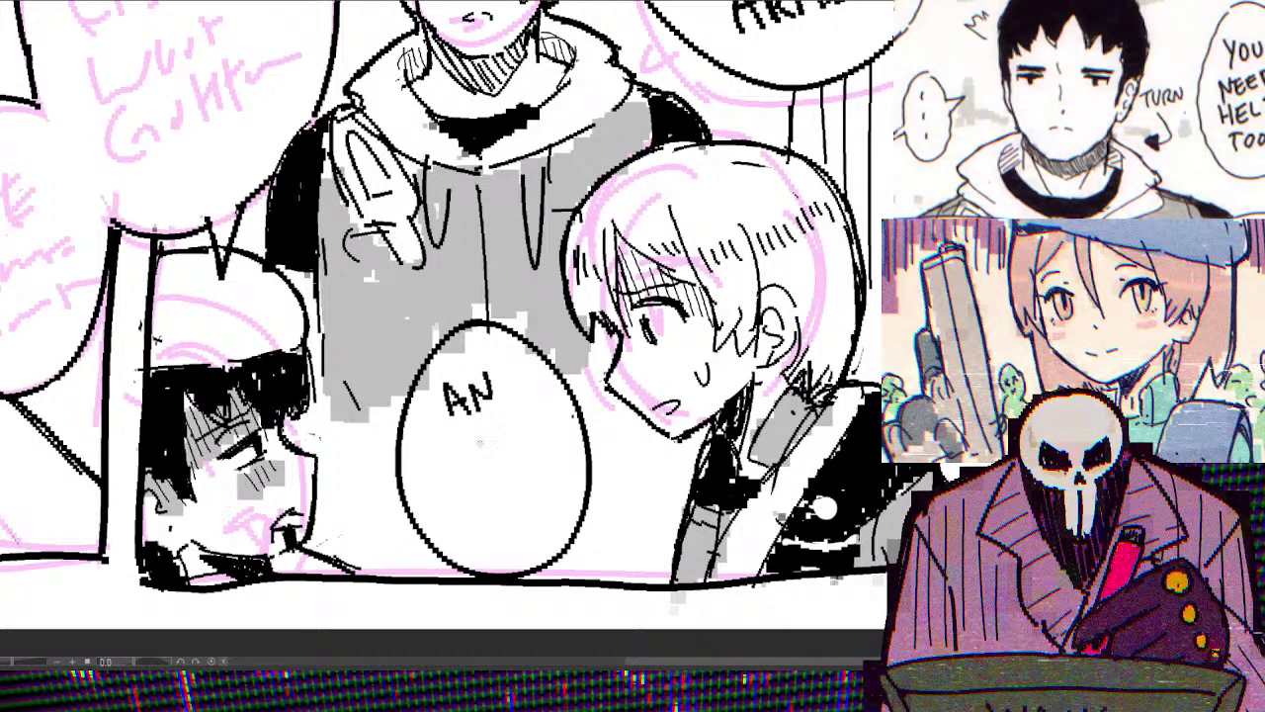
mouse_move(423, 499)
mouse_down()
mouse_move(426, 469)
mouse_move(451, 495)
mouse_up()
mouse_move(423, 482)
mouse_down()
mouse_move(455, 486)
mouse_move(457, 461)
mouse_up()
mouse_move(457, 461)
mouse_down()
mouse_move(477, 487)
mouse_move(476, 455)
mouse_move(498, 478)
mouse_up()
key(ctrl+z)
mouse_move(508, 445)
mouse_down()
mouse_move(520, 468)
mouse_move(536, 460)
mouse_up()
mouse_move(545, 431)
mouse_down()
mouse_move(551, 466)
mouse_move(539, 447)
mouse_move(563, 460)
mouse_move(609, 433)
mouse_move(593, 451)
mouse_up()
click(571, 481)
key(ctrl+minus)
drag(420, 286, 431, 326)
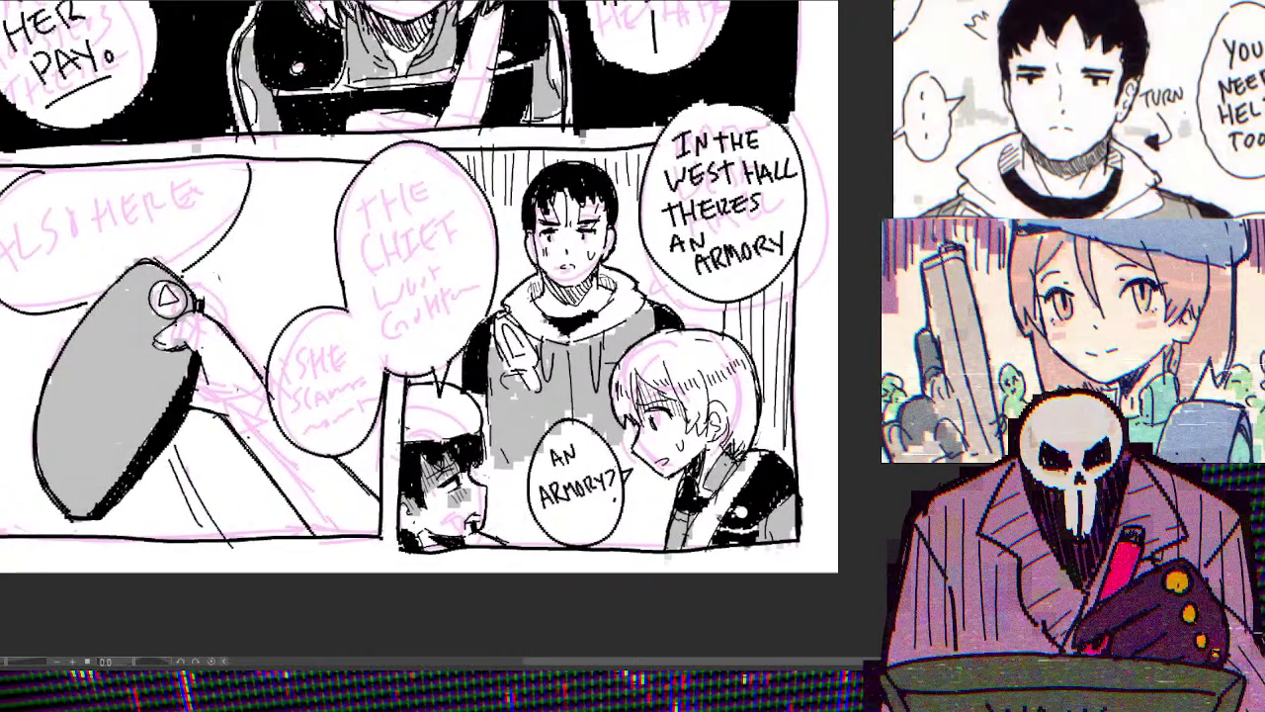
key(ctrl+minus)
key(ctrl+plus)
key(ctrl+plus)
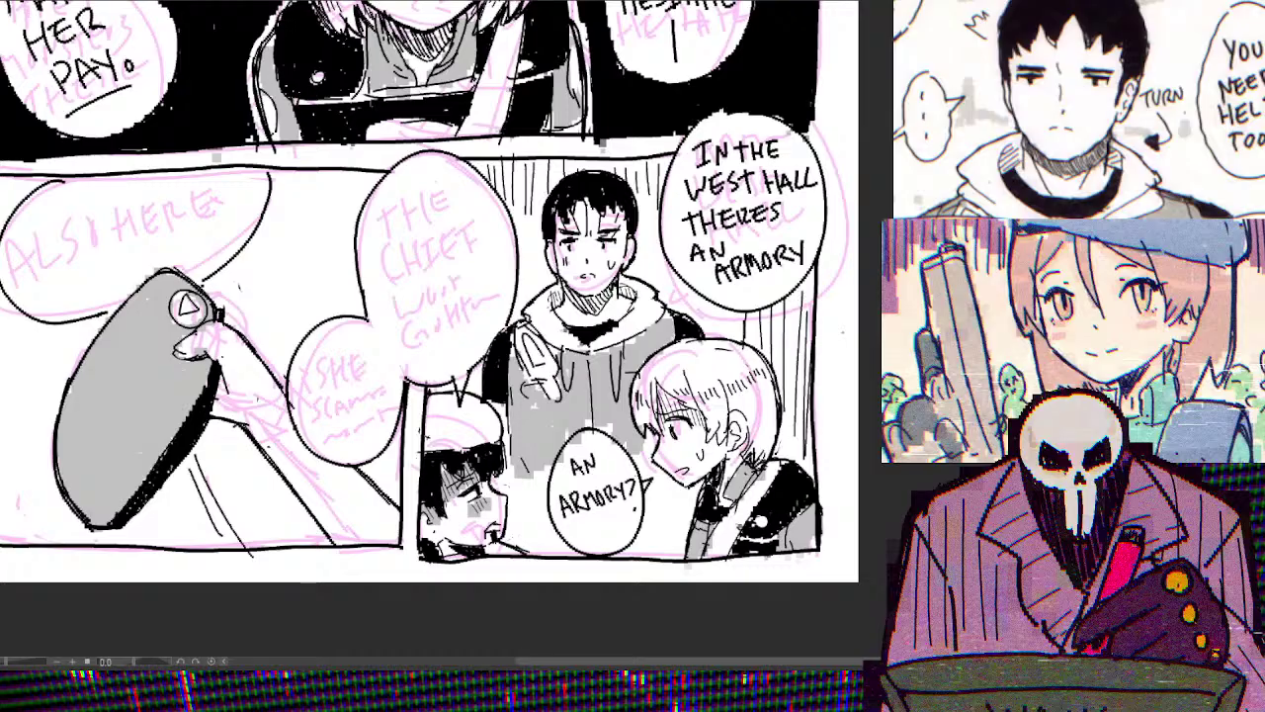
scroll(522, 336, up, 4)
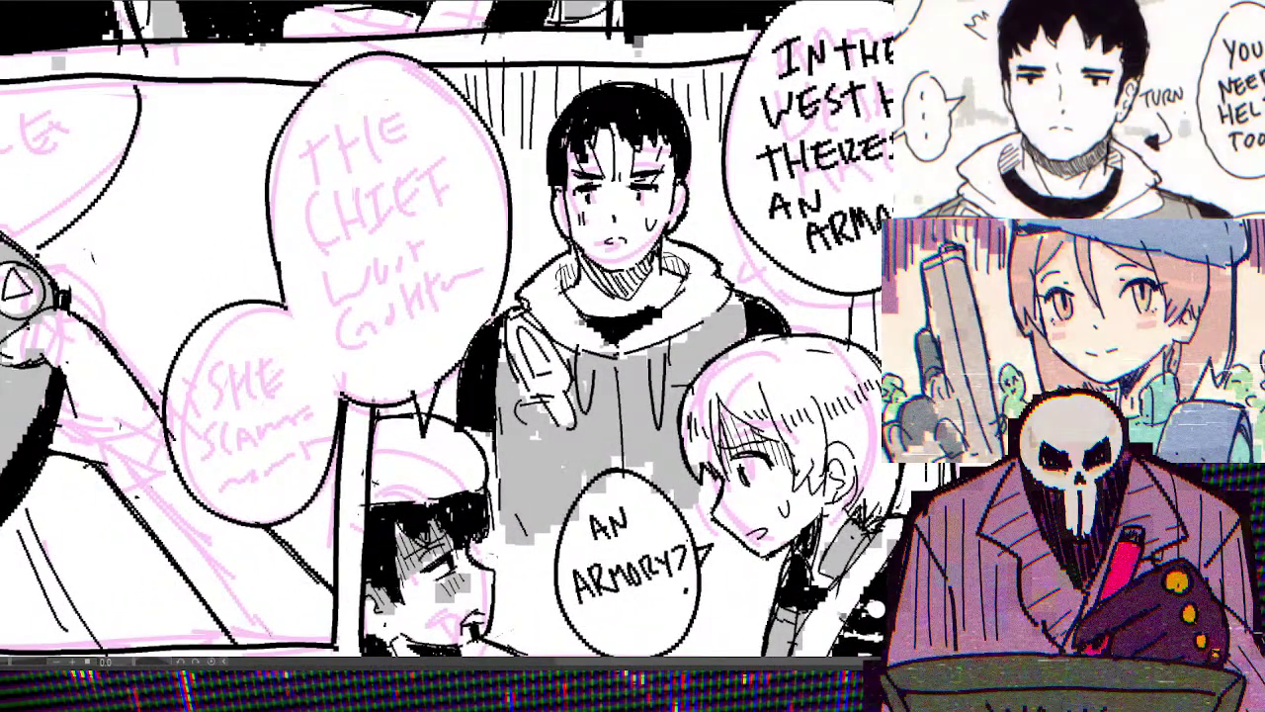
drag(698, 546, 698, 562)
scroll(852, 455, up, 1)
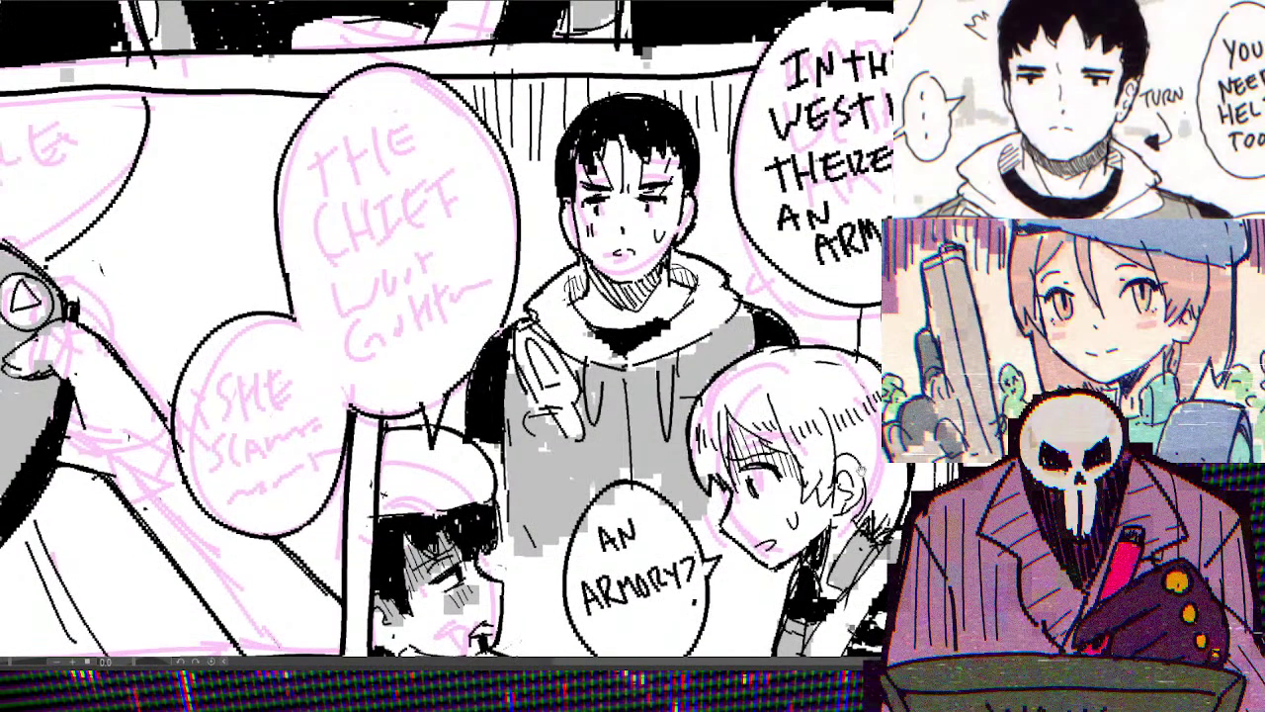
scroll(848, 463, left, 2)
scroll(831, 445, down, 1)
scroll(831, 445, left, 2)
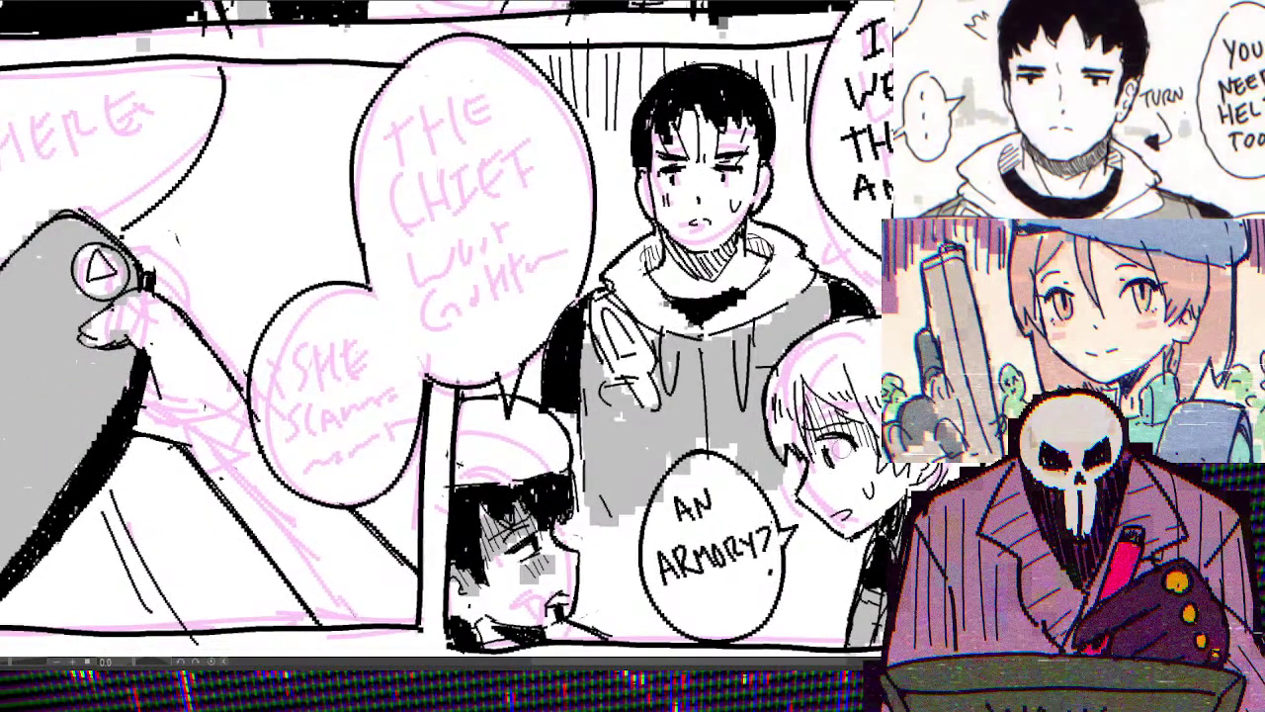
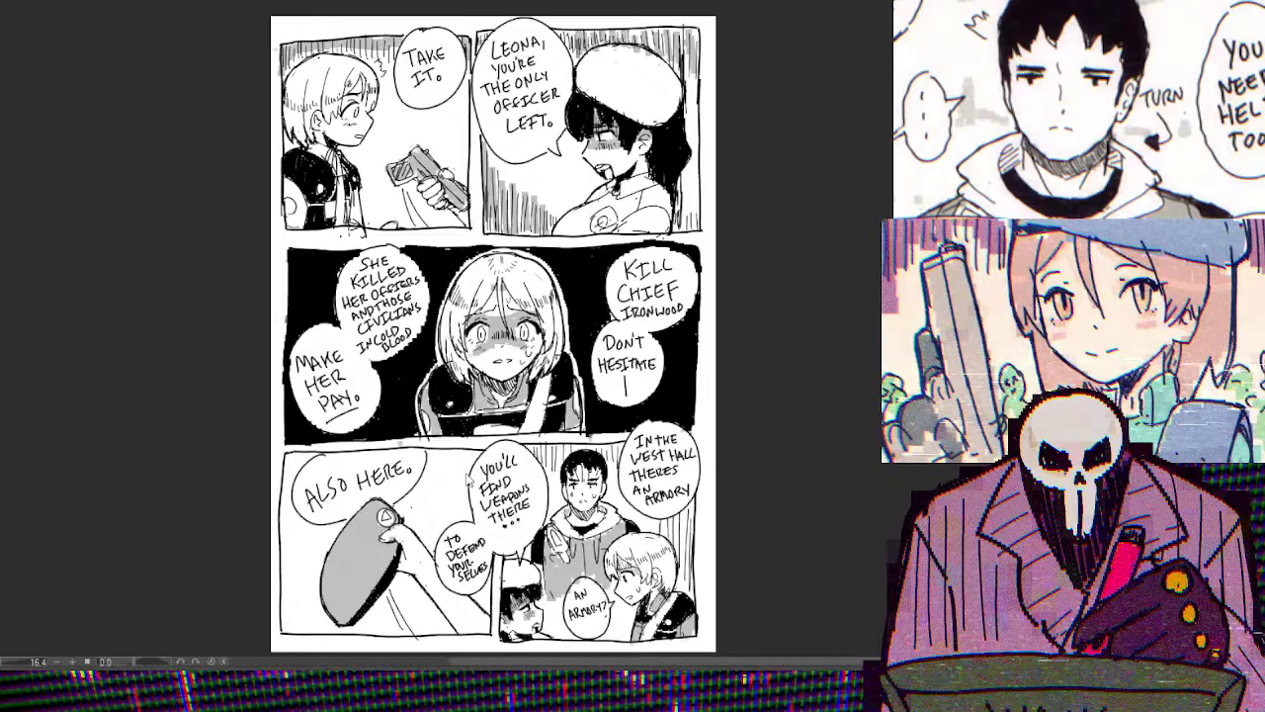
Compare the finished comic page with the blank page and switch to the blank page
key(ctrl+Tab)
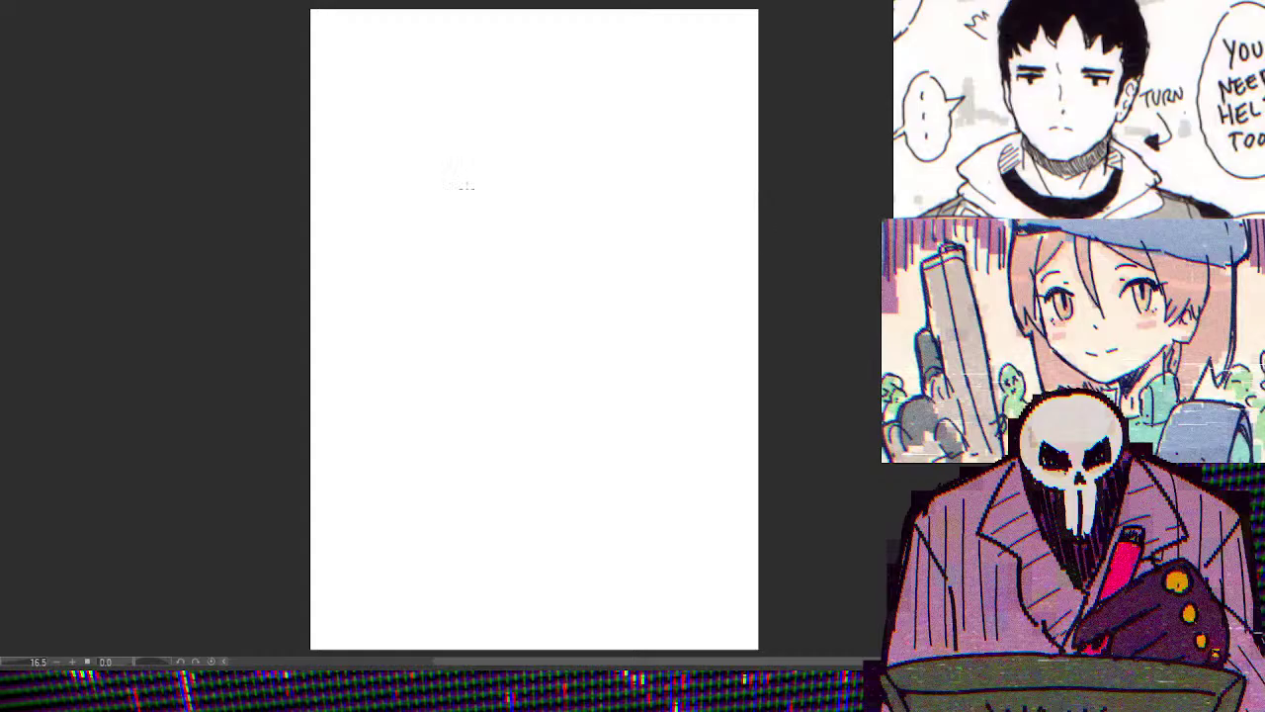
key(ctrl+Tab)
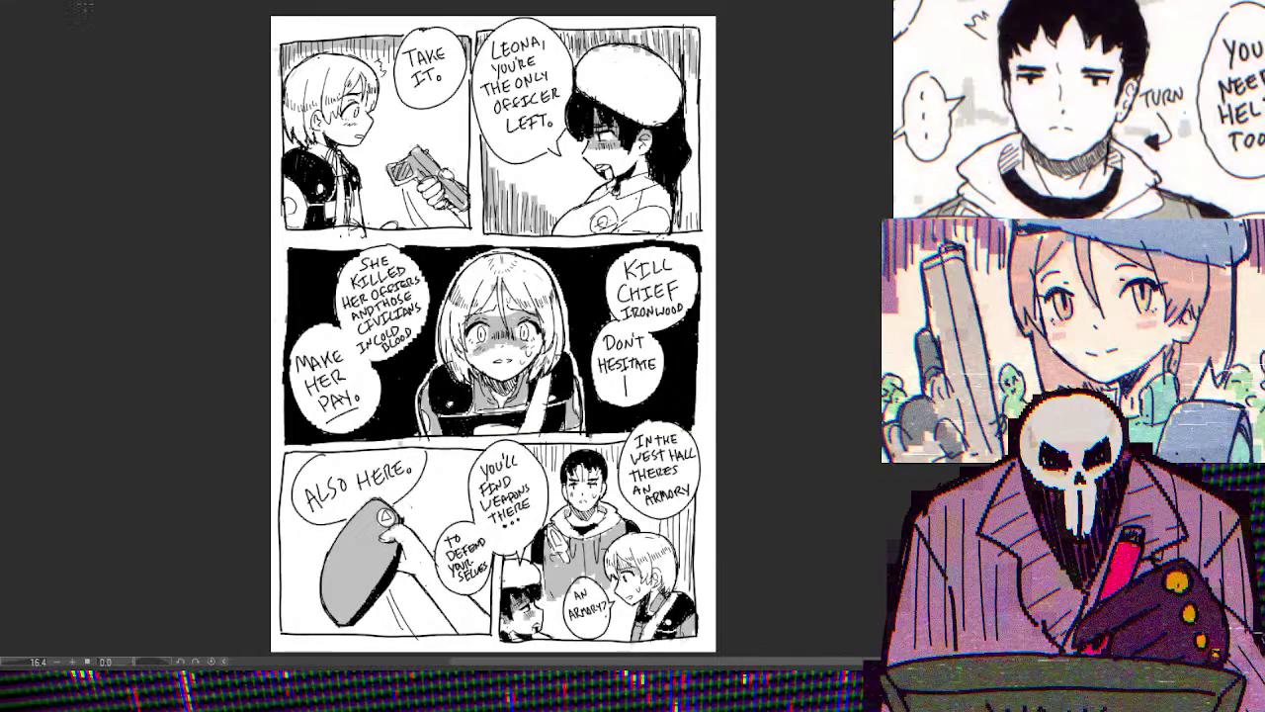
key(ctrl+Tab)
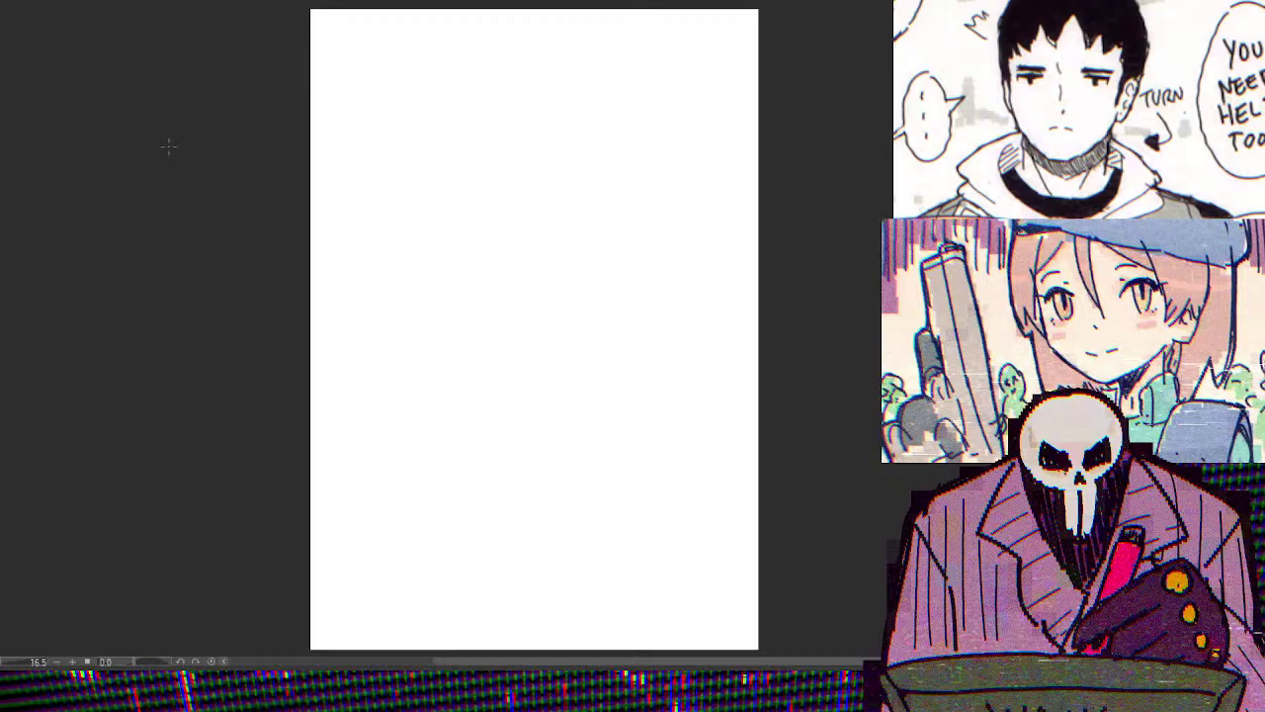
drag(741, 30, 733, 186)
mouse_move(737, 27)
mouse_down()
mouse_move(569, 29)
mouse_move(540, 48)
mouse_move(547, 156)
mouse_up()
mouse_move(552, 134)
mouse_down()
mouse_move(557, 210)
mouse_move(654, 213)
mouse_up()
drag(653, 221, 726, 213)
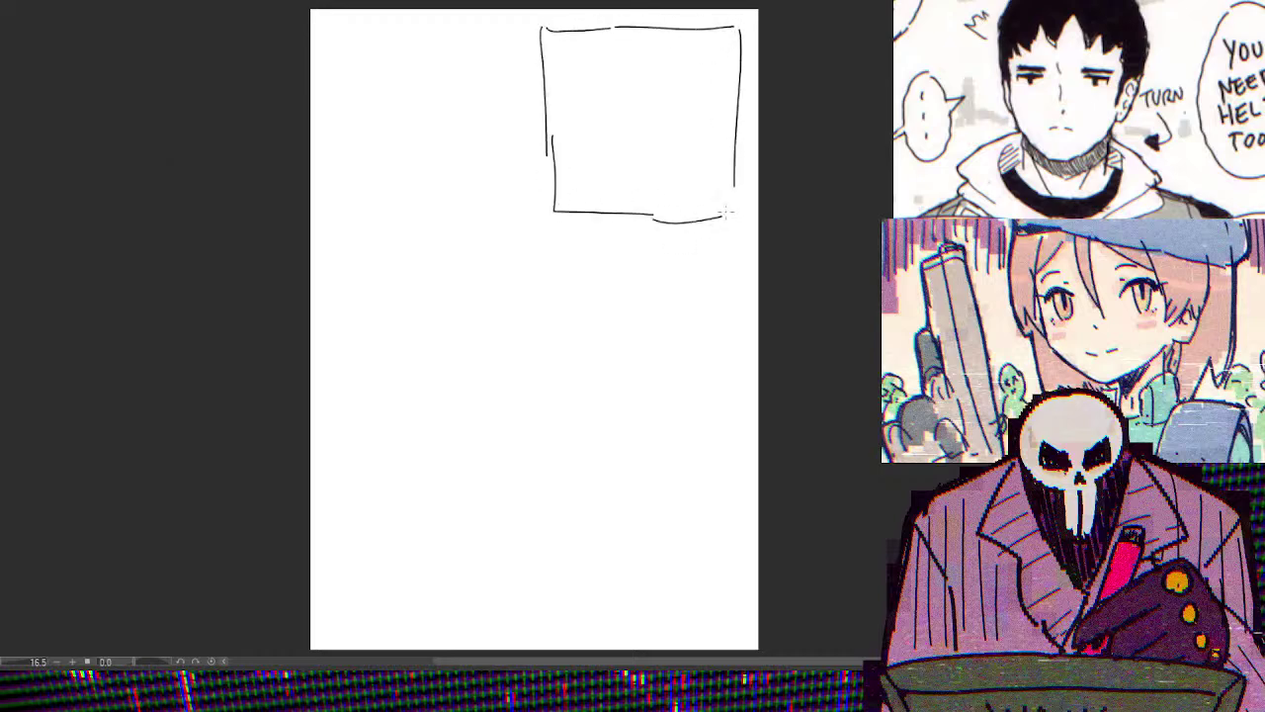
key(ctrl+z)
key(ctrl+z)
key(ctrl+z)
drag(741, 33, 741, 183)
mouse_move(544, 122)
mouse_down()
mouse_move(544, 191)
mouse_move(730, 185)
mouse_up()
mouse_move(649, 182)
mouse_down()
mouse_move(610, 184)
mouse_move(737, 187)
mouse_up()
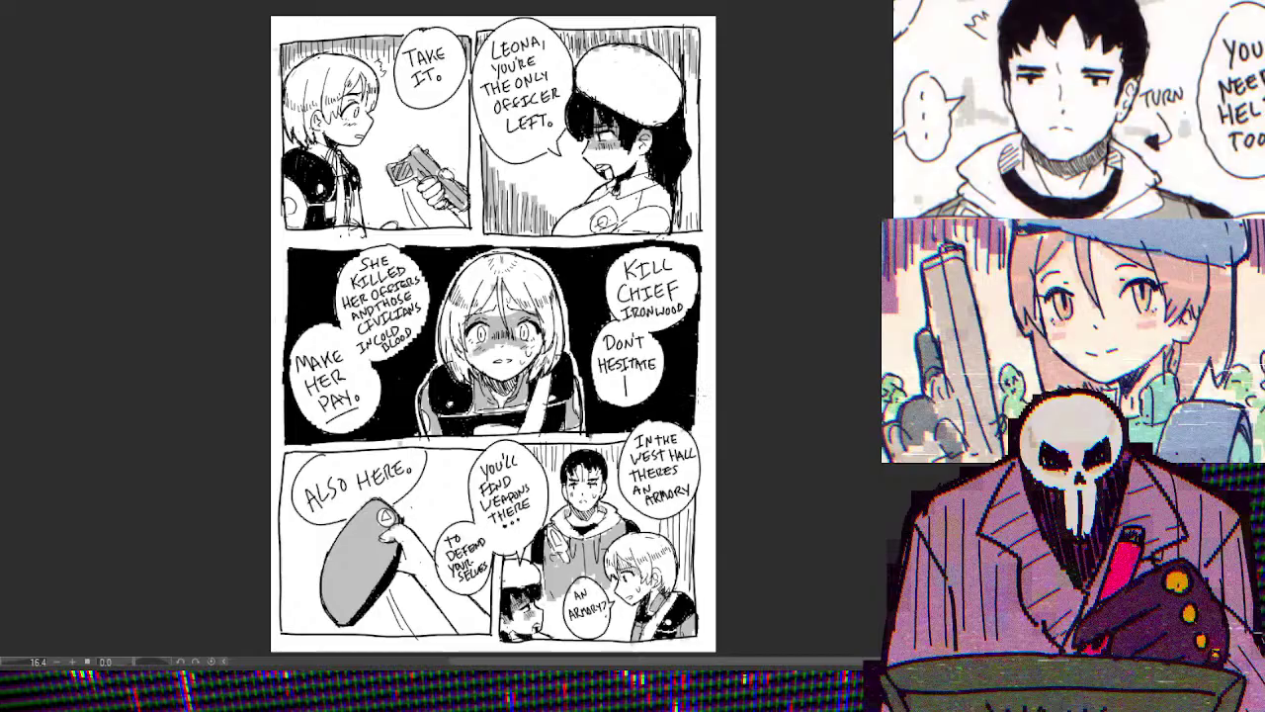
click(89, 6)
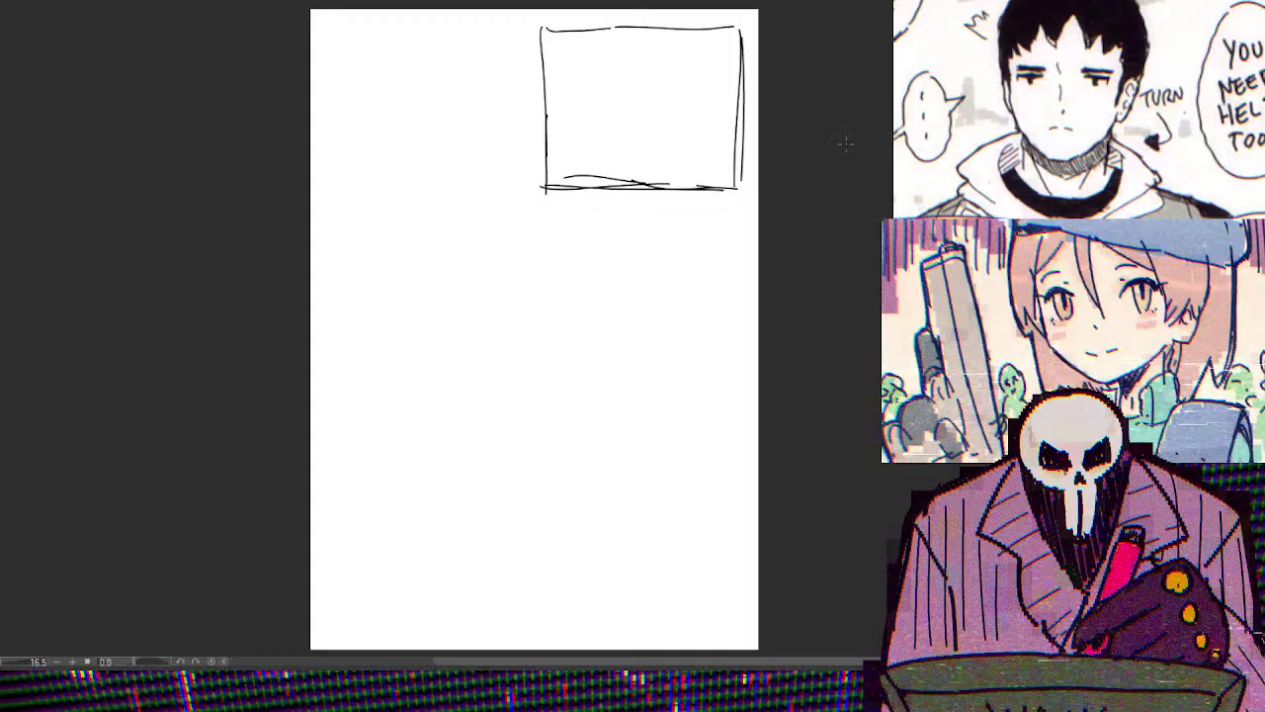
key(Delete)
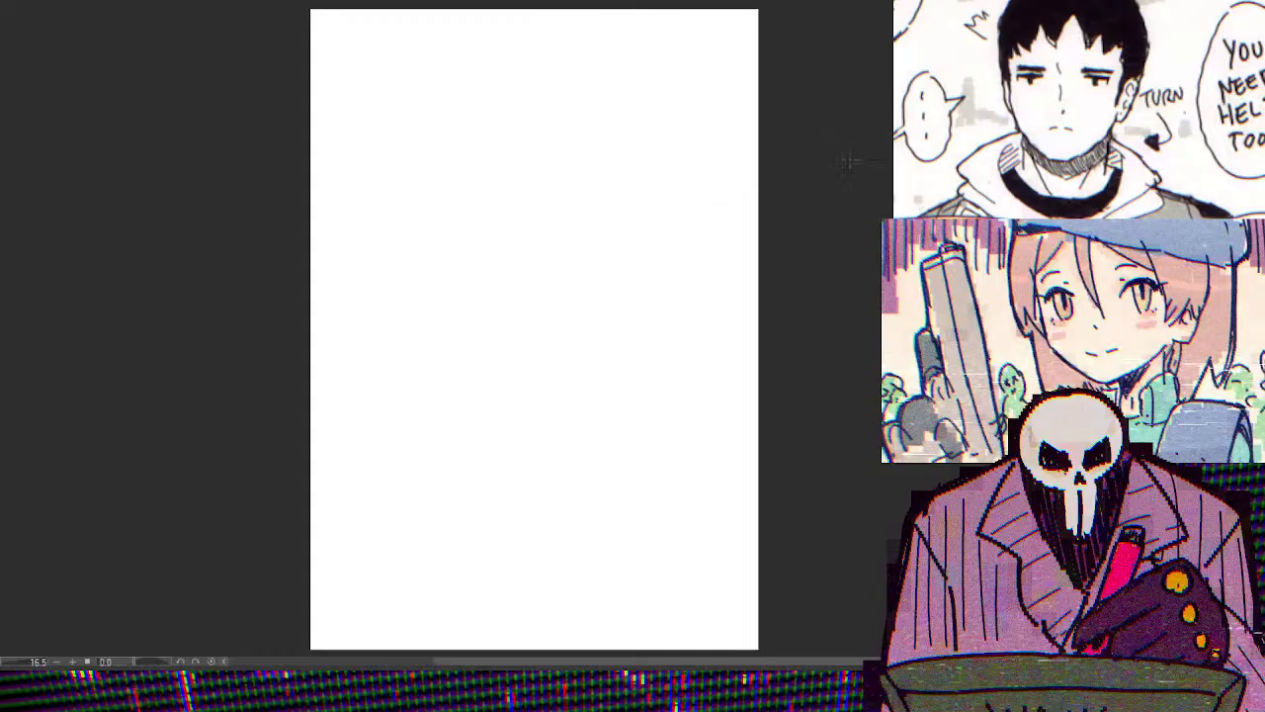
Draw a wide rectangular panel frame across the page's top third and erase the surplus upper bottom line
mouse_move(745, 31)
mouse_down()
mouse_move(749, 218)
mouse_move(570, 31)
mouse_move(339, 30)
mouse_move(318, 178)
mouse_move(326, 243)
mouse_up()
mouse_move(310, 219)
mouse_down()
mouse_move(578, 225)
mouse_move(586, 210)
mouse_move(613, 225)
mouse_up()
drag(585, 225, 722, 220)
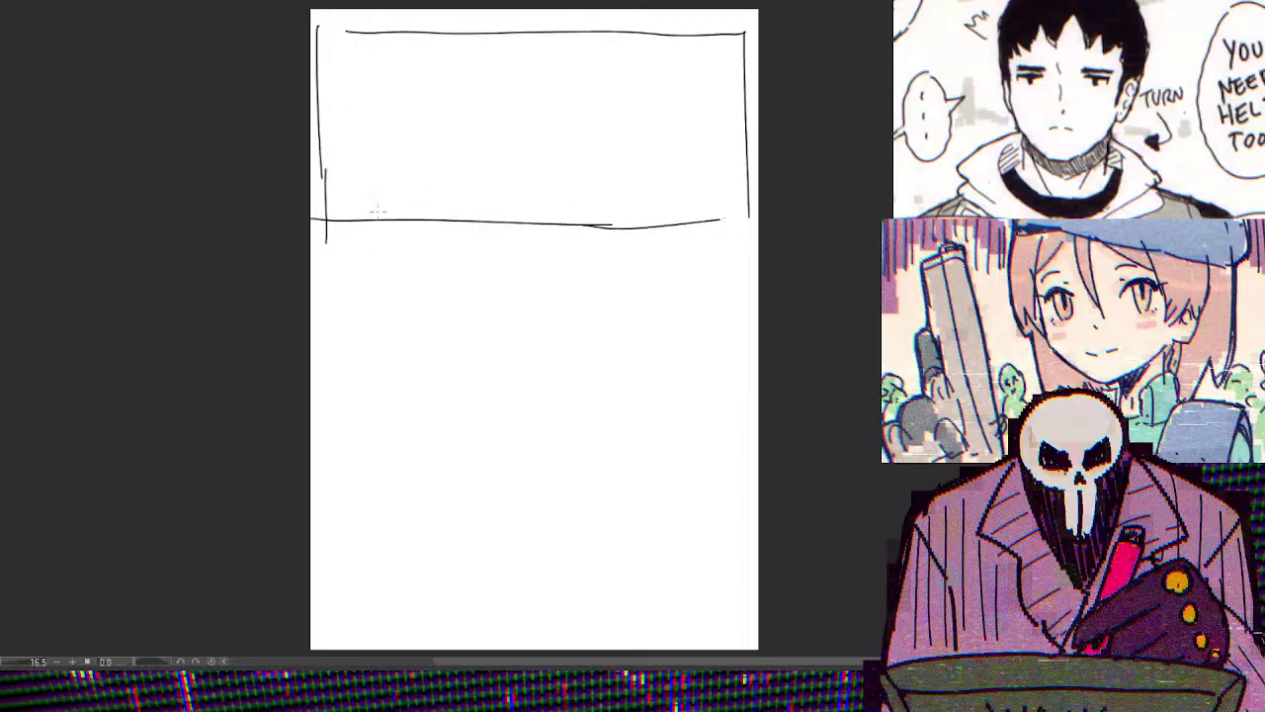
mouse_move(326, 241)
mouse_down()
mouse_move(388, 239)
mouse_move(751, 224)
mouse_up()
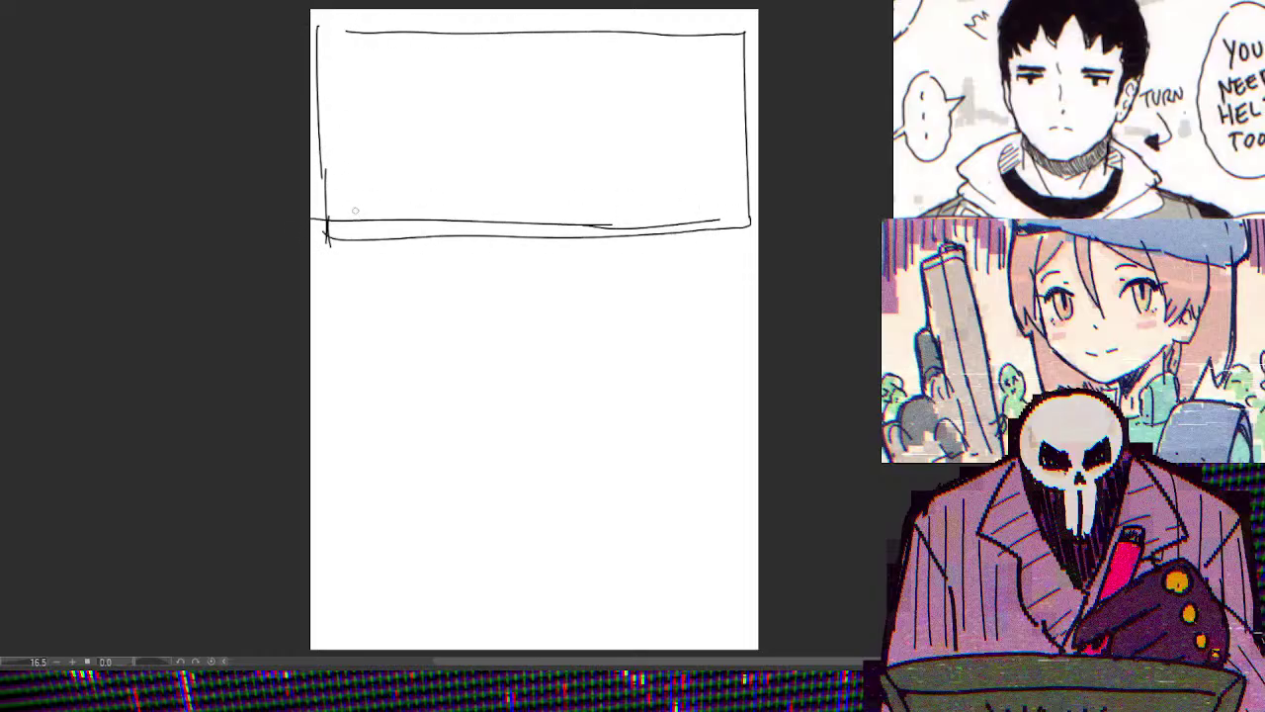
mouse_move(354, 211)
mouse_down()
mouse_move(474, 225)
mouse_move(406, 212)
mouse_move(722, 220)
mouse_move(391, 218)
mouse_up()
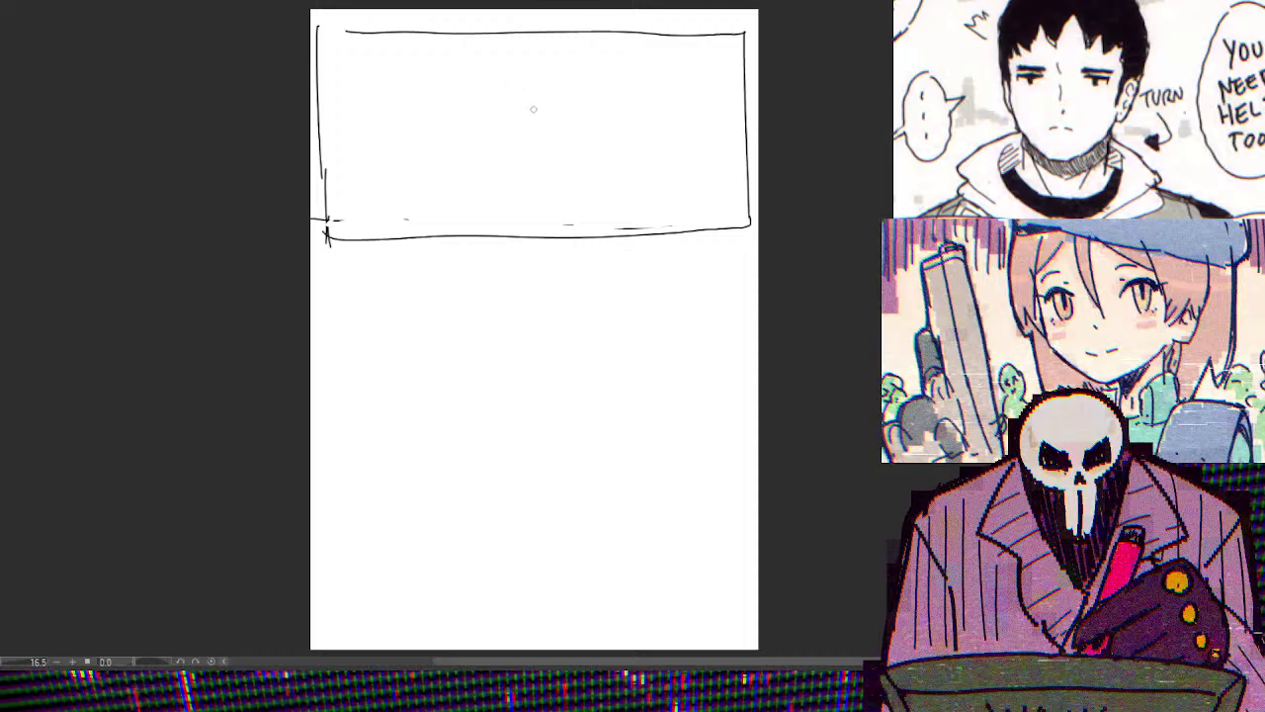
Sketch an oval head with simple eyes, a mouth and side hair in the middle of the panel, undoing the first attempt
mouse_move(521, 78)
mouse_down()
mouse_move(506, 141)
mouse_move(513, 156)
mouse_move(548, 151)
mouse_up()
key(ctrl+z)
mouse_move(516, 61)
mouse_down()
mouse_move(537, 168)
mouse_move(518, 57)
mouse_move(559, 161)
mouse_move(514, 49)
mouse_move(593, 99)
mouse_move(499, 46)
mouse_up()
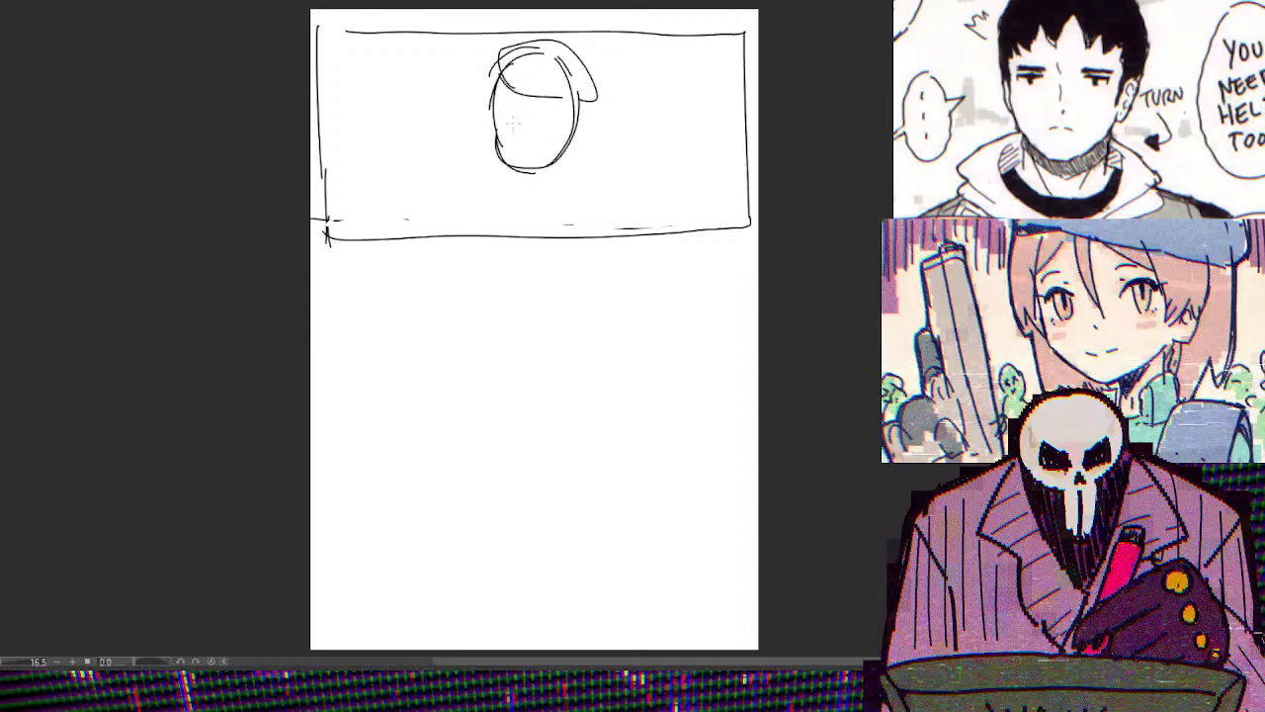
mouse_move(518, 110)
mouse_down()
mouse_move(511, 124)
mouse_move(548, 129)
mouse_up()
drag(499, 61, 482, 151)
drag(483, 87, 496, 173)
mouse_move(585, 91)
mouse_down()
mouse_move(574, 176)
mouse_move(534, 154)
mouse_up()
Rework the beret's outline and brim on the character's head with loose overlapping strokes
drag(527, 37, 486, 69)
drag(527, 69, 488, 98)
drag(489, 56, 496, 77)
drag(494, 42, 598, 103)
drag(598, 89, 583, 111)
Sketch the character's shoulders, redoing the first shoulder line, and rough in a raised hand beside the body
mouse_move(503, 81)
mouse_down()
mouse_move(579, 105)
mouse_move(569, 146)
mouse_move(450, 197)
mouse_up()
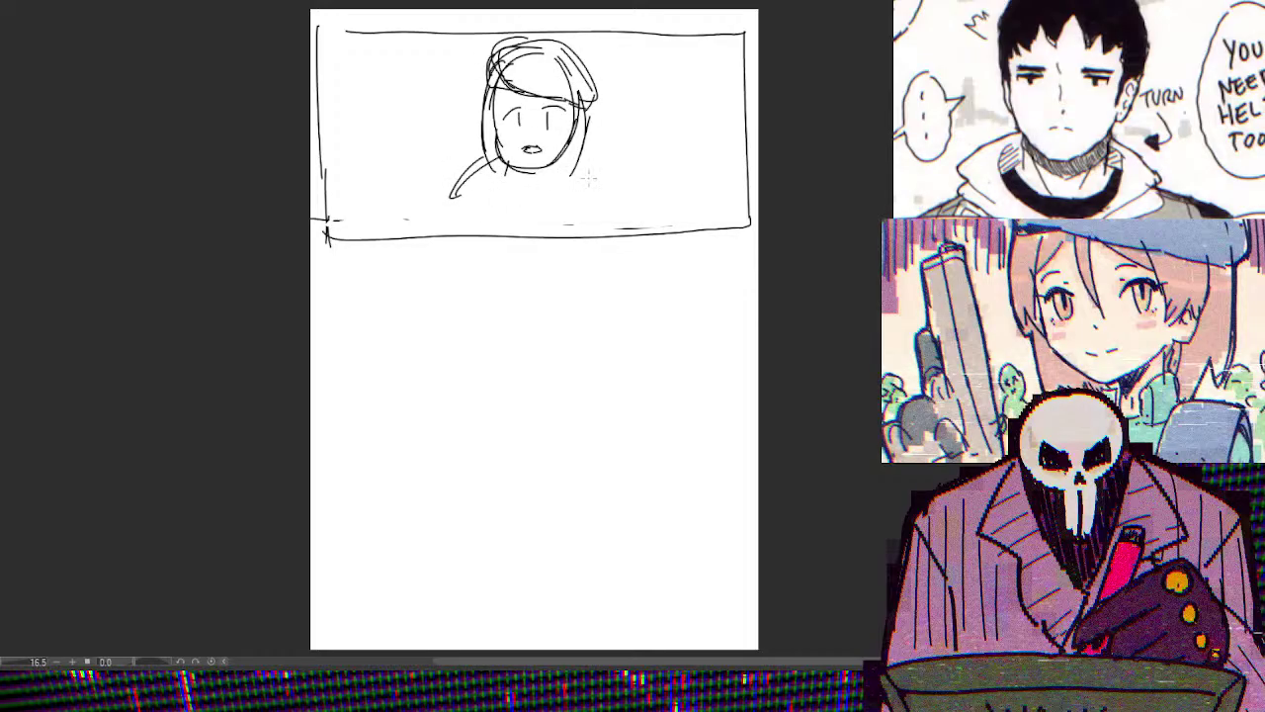
key(ctrl+z)
drag(494, 156, 450, 192)
drag(460, 180, 451, 202)
mouse_move(599, 166)
mouse_down()
mouse_move(593, 205)
mouse_move(621, 194)
mouse_move(601, 217)
mouse_up()
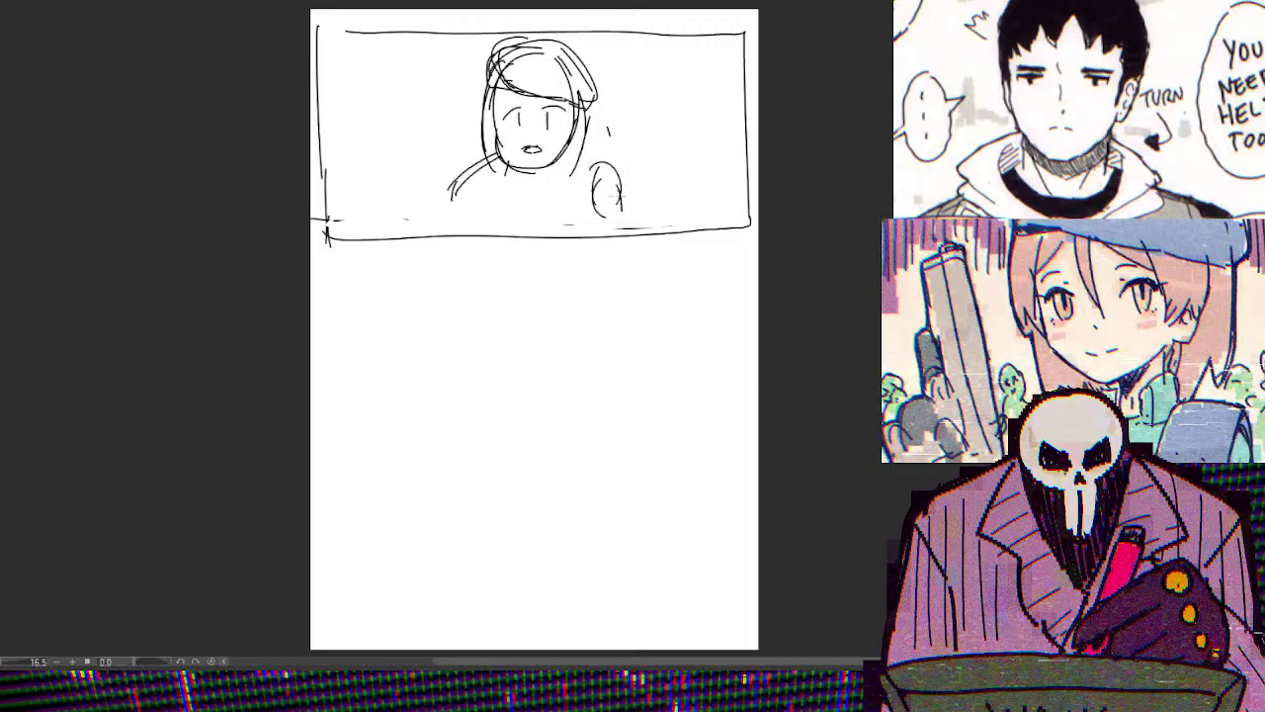
drag(560, 161, 593, 181)
mouse_move(593, 182)
mouse_down()
mouse_move(595, 213)
mouse_move(627, 160)
mouse_move(631, 196)
mouse_up()
mouse_move(630, 196)
mouse_down()
mouse_move(621, 223)
mouse_move(595, 212)
mouse_move(632, 223)
mouse_up()
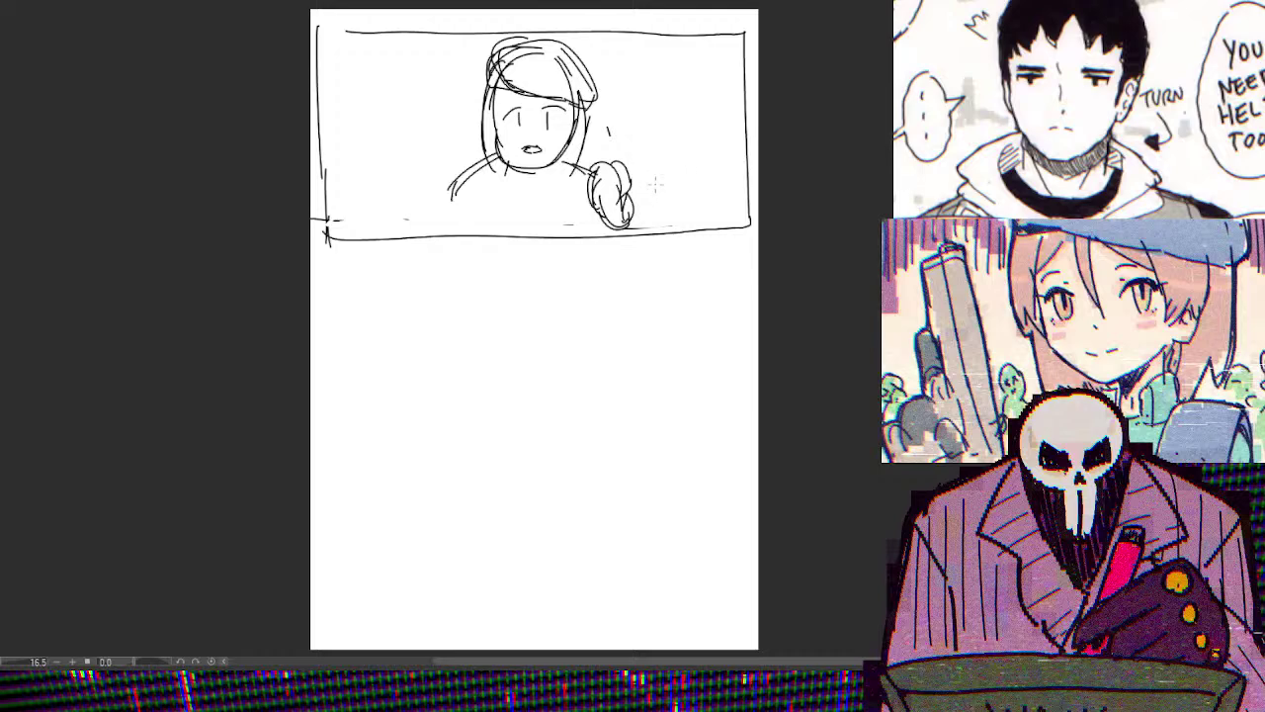
Consult the finished page, then sketch the character's uniform, collar and torso lines and reinforce the beret's outline
click(29, 3)
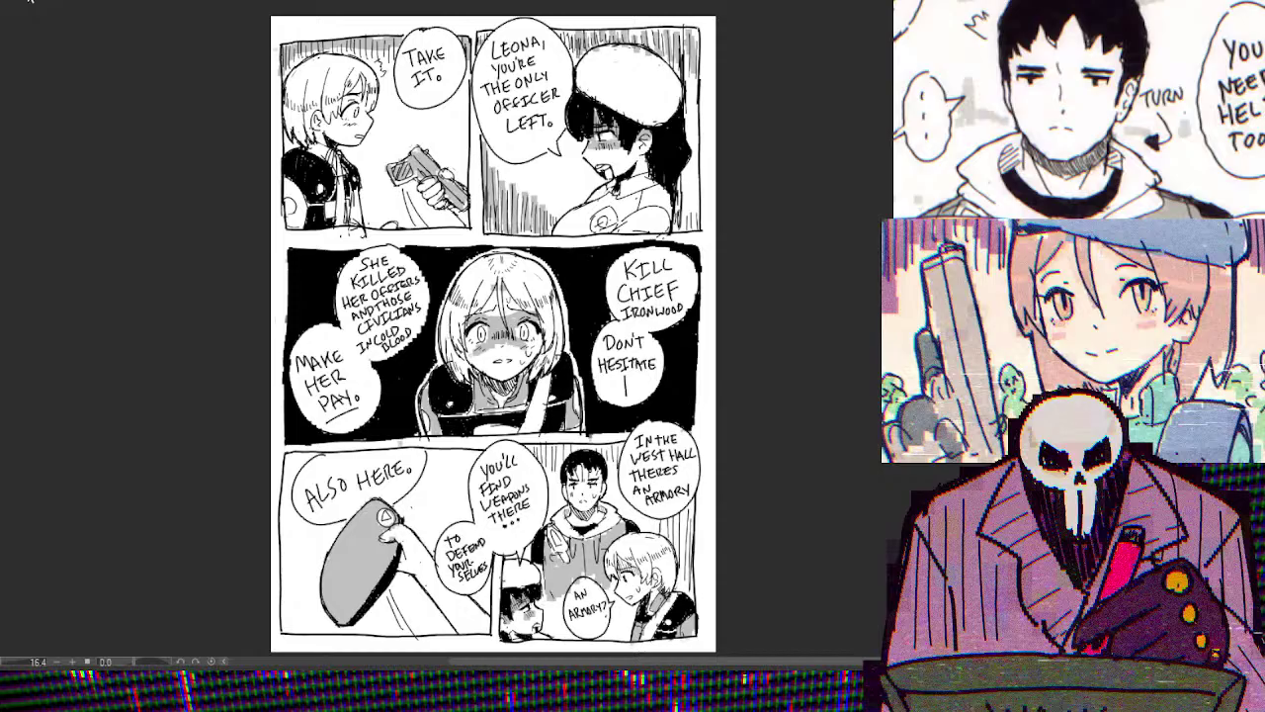
click(107, 7)
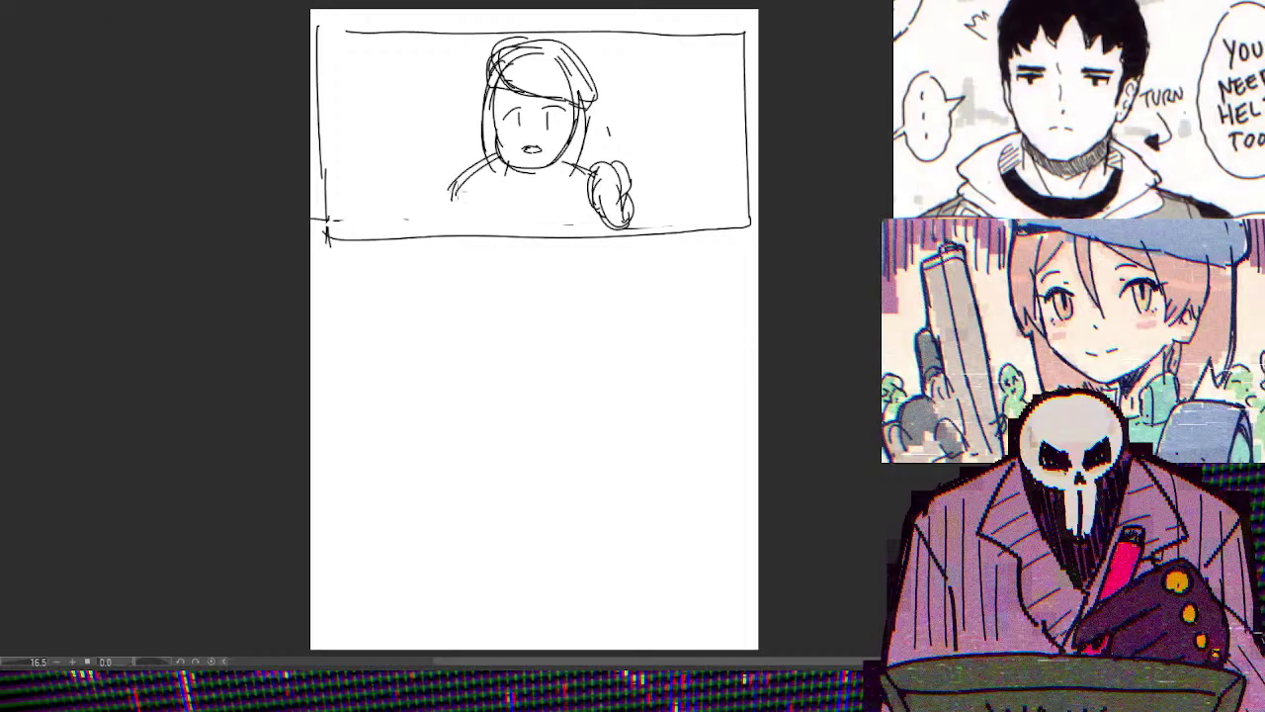
drag(453, 185, 458, 233)
mouse_move(478, 162)
mouse_down()
mouse_move(471, 214)
mouse_move(508, 187)
mouse_up()
drag(566, 153, 594, 186)
drag(508, 188, 550, 186)
drag(491, 218, 507, 235)
drag(577, 159, 556, 229)
drag(579, 182, 567, 234)
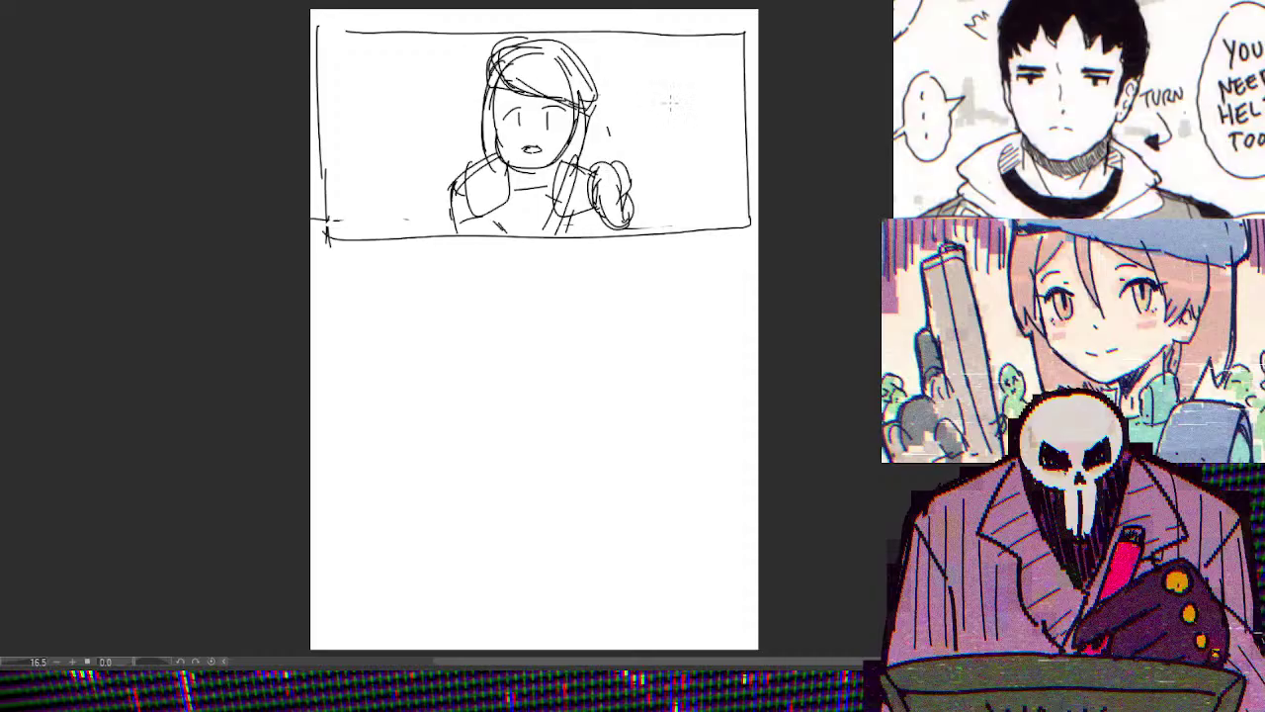
mouse_move(605, 115)
mouse_down()
mouse_move(551, 40)
mouse_move(486, 60)
mouse_up()
Draw an oval speech balloon in the panel's upper right corner, redoing the first outline, and roughly letter "YOUR UNI IS INCOM" inside
mouse_move(672, 42)
mouse_down()
mouse_move(718, 52)
mouse_move(690, 26)
mouse_up()
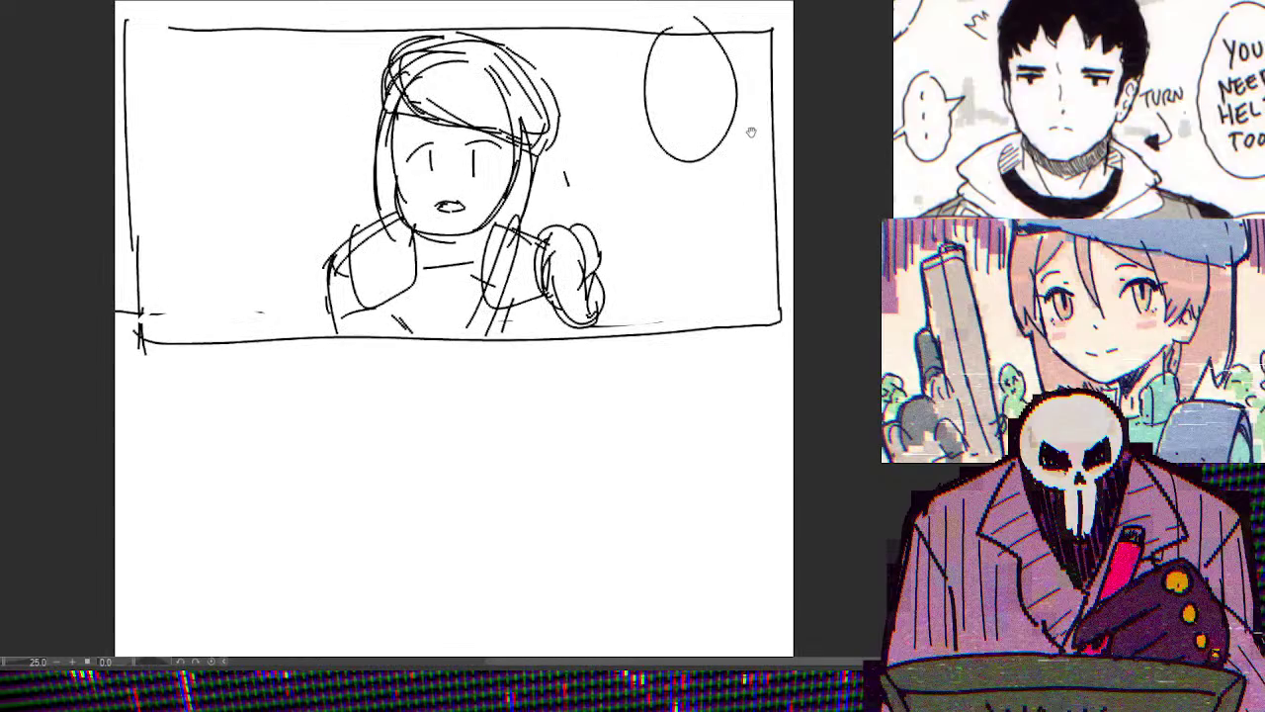
key(ctrl+z)
mouse_move(661, 40)
mouse_down()
mouse_move(726, 148)
mouse_move(692, 160)
mouse_up()
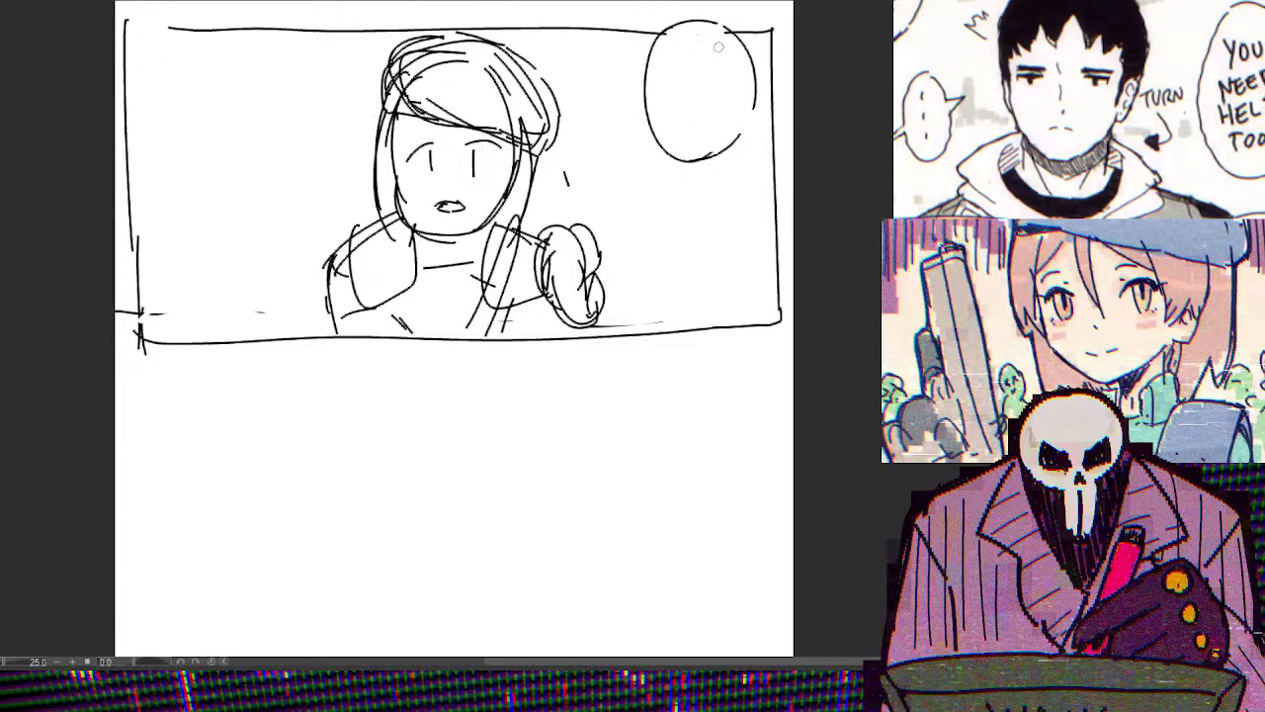
drag(751, 101, 733, 137)
mouse_move(674, 41)
mouse_down()
mouse_move(678, 71)
mouse_move(672, 55)
mouse_move(720, 40)
mouse_up()
mouse_move(659, 81)
mouse_down()
mouse_move(662, 97)
mouse_move(704, 75)
mouse_up()
mouse_move(698, 77)
mouse_down()
mouse_move(669, 109)
mouse_move(679, 132)
mouse_move(695, 117)
mouse_move(729, 127)
mouse_move(759, 95)
mouse_up()
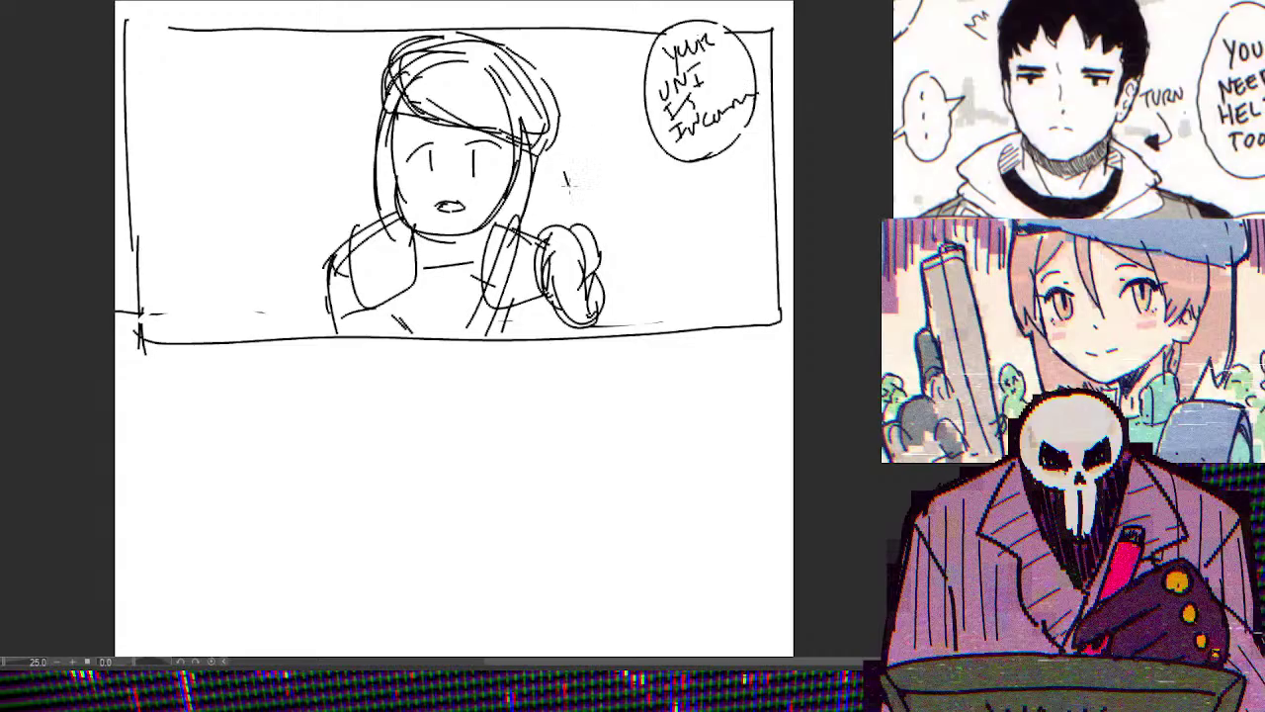
Rework the raised hand into a larger rough oval with a long curved line running behind it
mouse_move(590, 200)
mouse_down()
mouse_move(573, 204)
mouse_move(551, 255)
mouse_up()
mouse_move(583, 211)
mouse_down()
mouse_move(605, 286)
mouse_move(576, 278)
mouse_up()
drag(579, 215, 555, 283)
drag(559, 164, 567, 193)
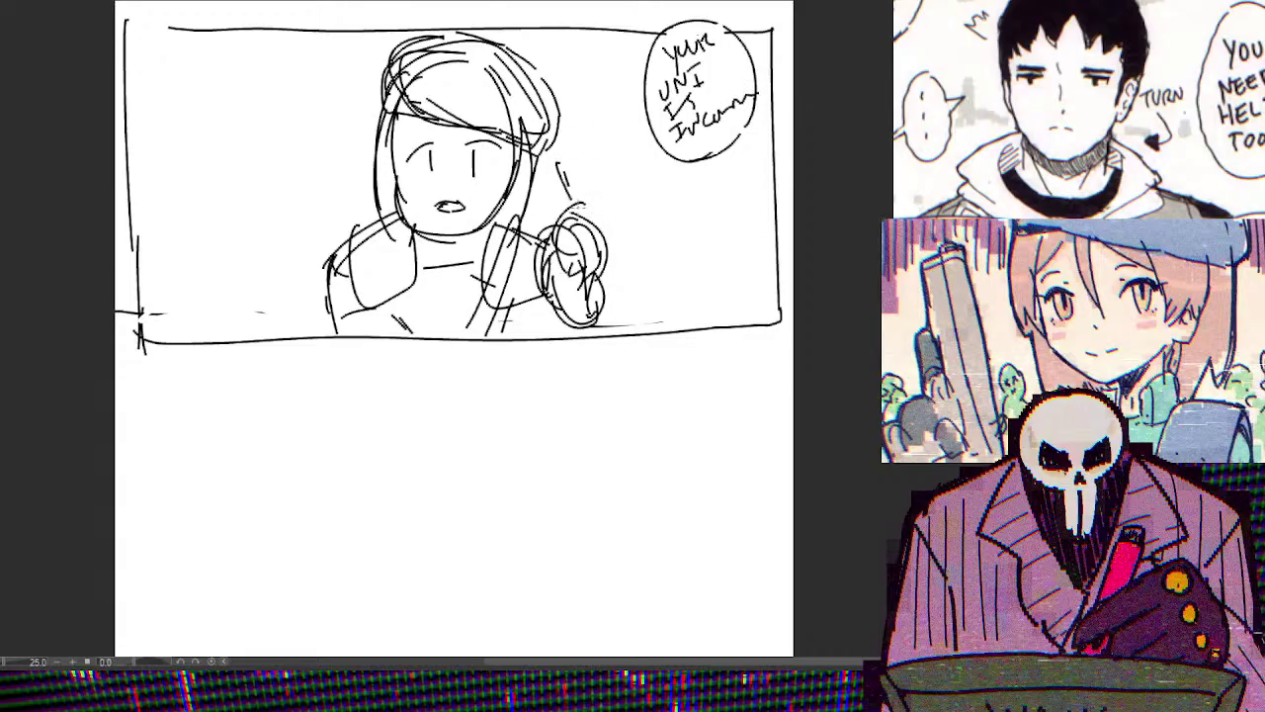
drag(597, 255, 605, 308)
drag(579, 160, 611, 296)
mouse_move(559, 226)
mouse_down()
mouse_move(593, 318)
mouse_move(599, 294)
mouse_move(593, 315)
mouse_move(597, 297)
mouse_move(571, 303)
mouse_up()
mouse_move(557, 251)
mouse_down()
mouse_move(552, 287)
mouse_move(581, 221)
mouse_move(612, 328)
mouse_move(597, 330)
mouse_up()
drag(607, 335, 625, 308)
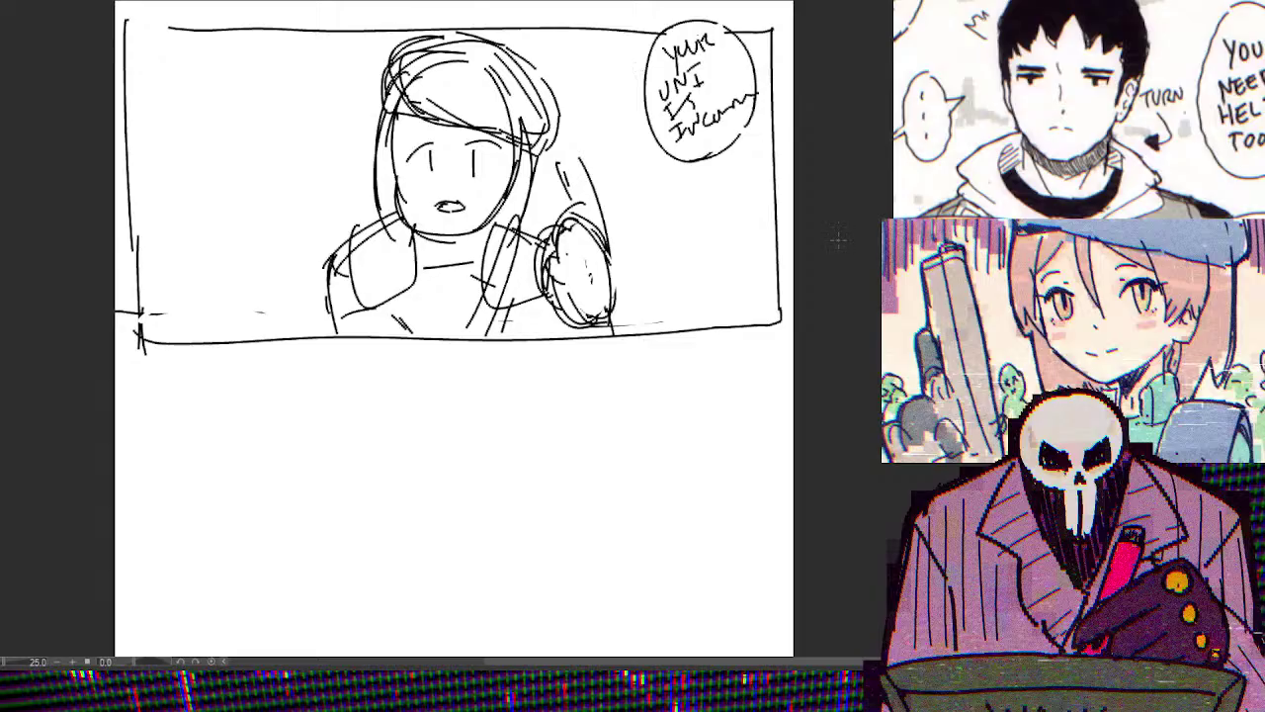
Extend the last word in the balloon, label the raised oval "HAND" and add a small round badge to the beret
drag(747, 95, 759, 103)
mouse_move(567, 255)
mouse_down()
mouse_move(579, 285)
mouse_move(618, 253)
mouse_up()
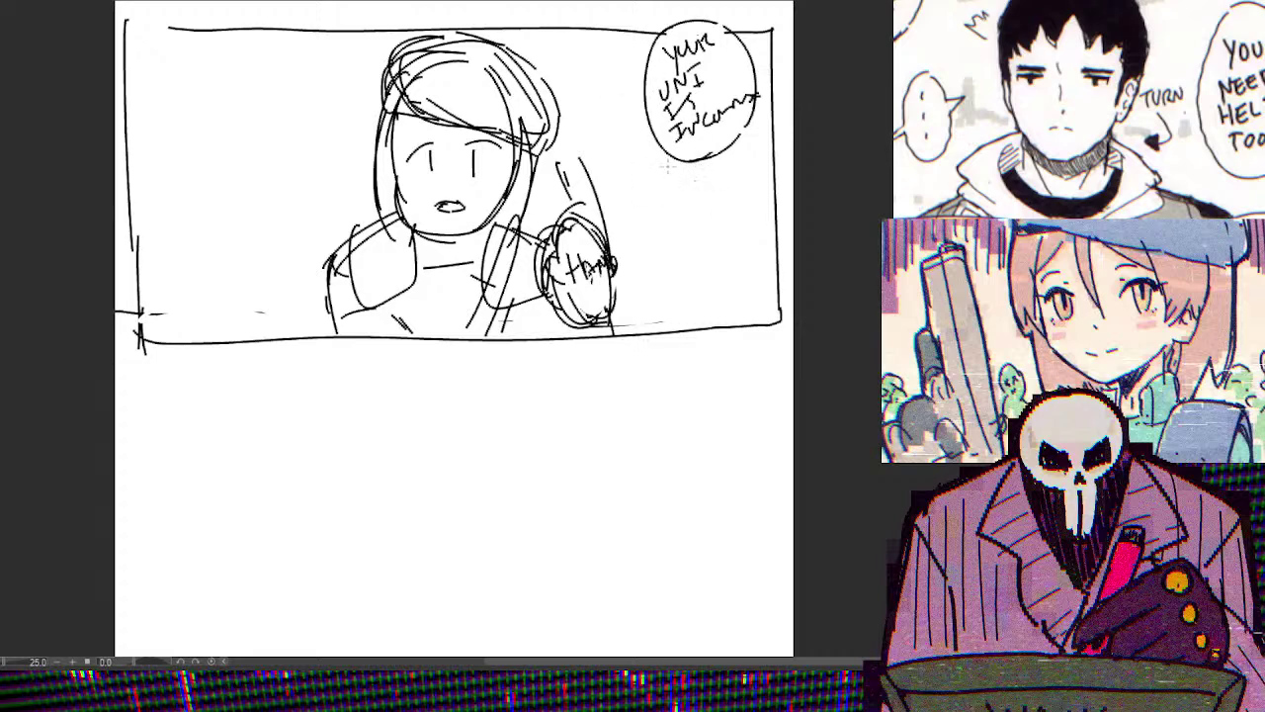
mouse_move(395, 83)
mouse_down()
mouse_move(409, 109)
mouse_move(417, 81)
mouse_up()
Draw a second oval balloon below the first, erase its surplus inner line and roughly letter "I WONT NEED THAT" inside
mouse_move(662, 147)
mouse_down()
mouse_move(656, 284)
mouse_move(706, 164)
mouse_move(718, 172)
mouse_move(656, 297)
mouse_move(620, 232)
mouse_up()
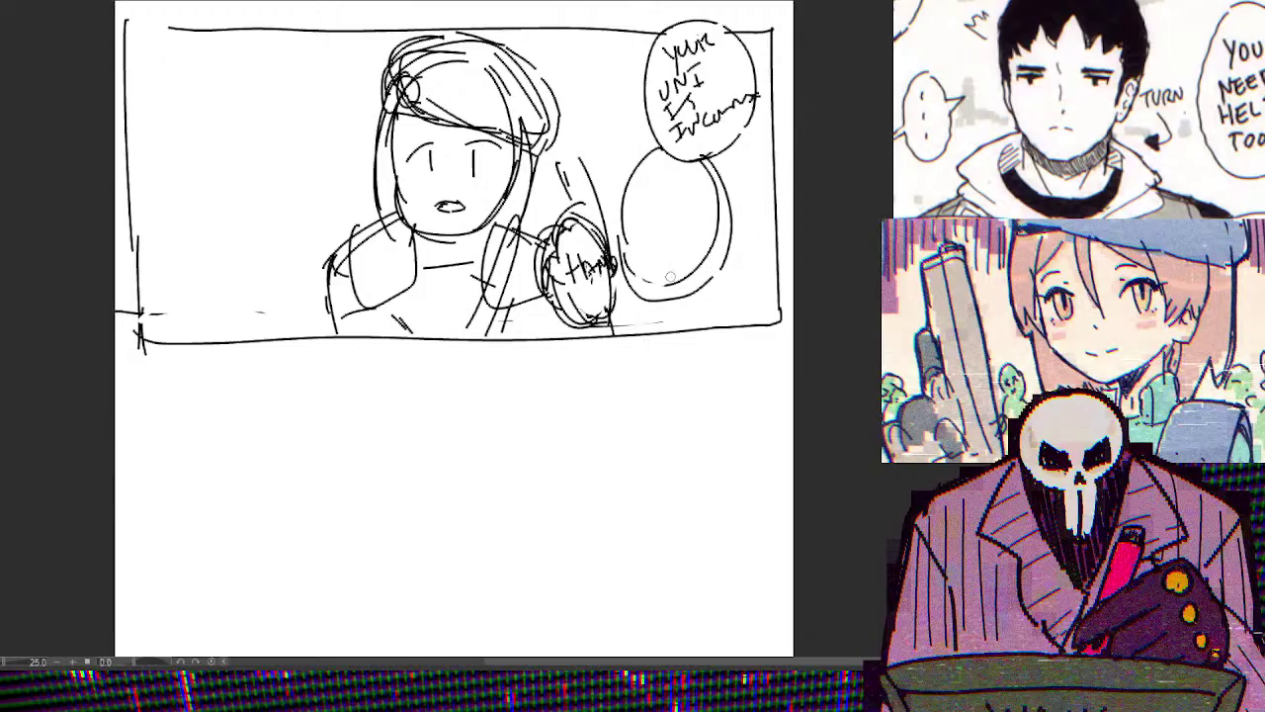
mouse_move(714, 224)
mouse_down()
mouse_move(698, 159)
mouse_move(672, 155)
mouse_up()
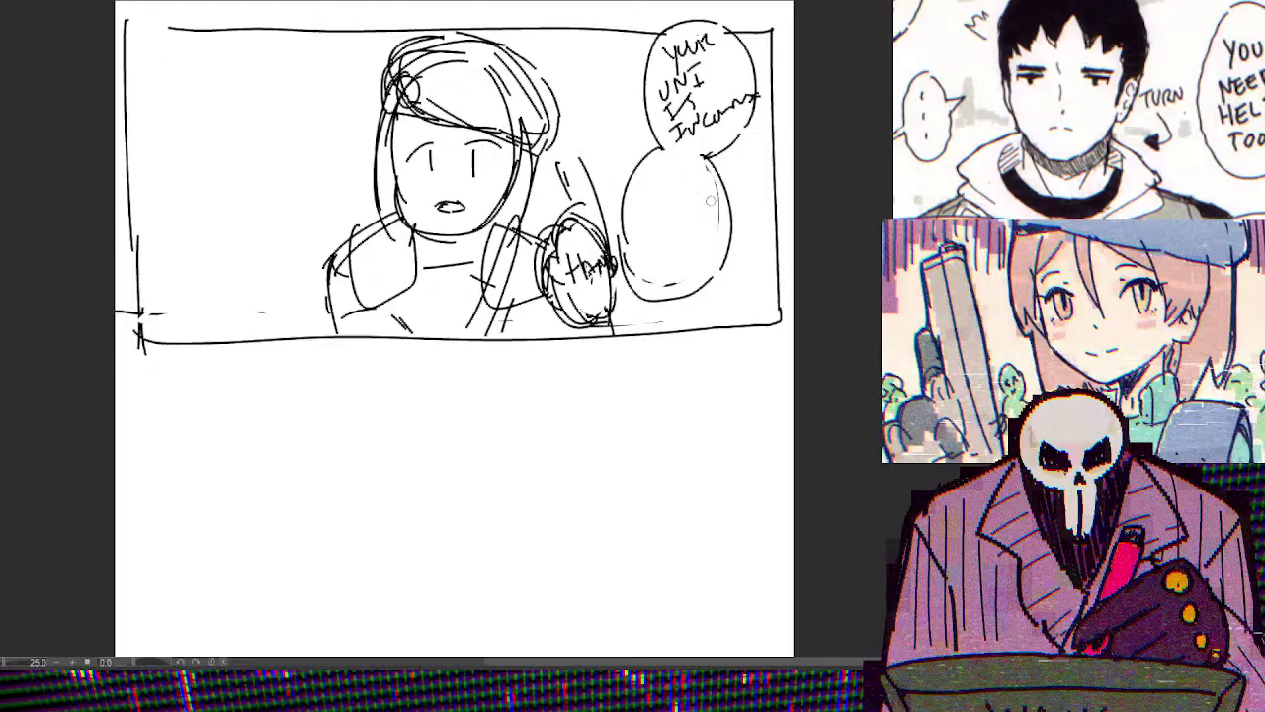
mouse_move(674, 283)
mouse_down()
mouse_move(645, 277)
mouse_move(663, 286)
mouse_up()
mouse_move(648, 170)
mouse_down()
mouse_move(648, 198)
mouse_move(694, 176)
mouse_move(704, 190)
mouse_up()
mouse_move(643, 216)
mouse_down()
mouse_move(657, 233)
mouse_move(692, 213)
mouse_move(658, 229)
mouse_up()
mouse_move(650, 232)
mouse_down()
mouse_move(652, 251)
mouse_move(682, 241)
mouse_move(693, 216)
mouse_up()
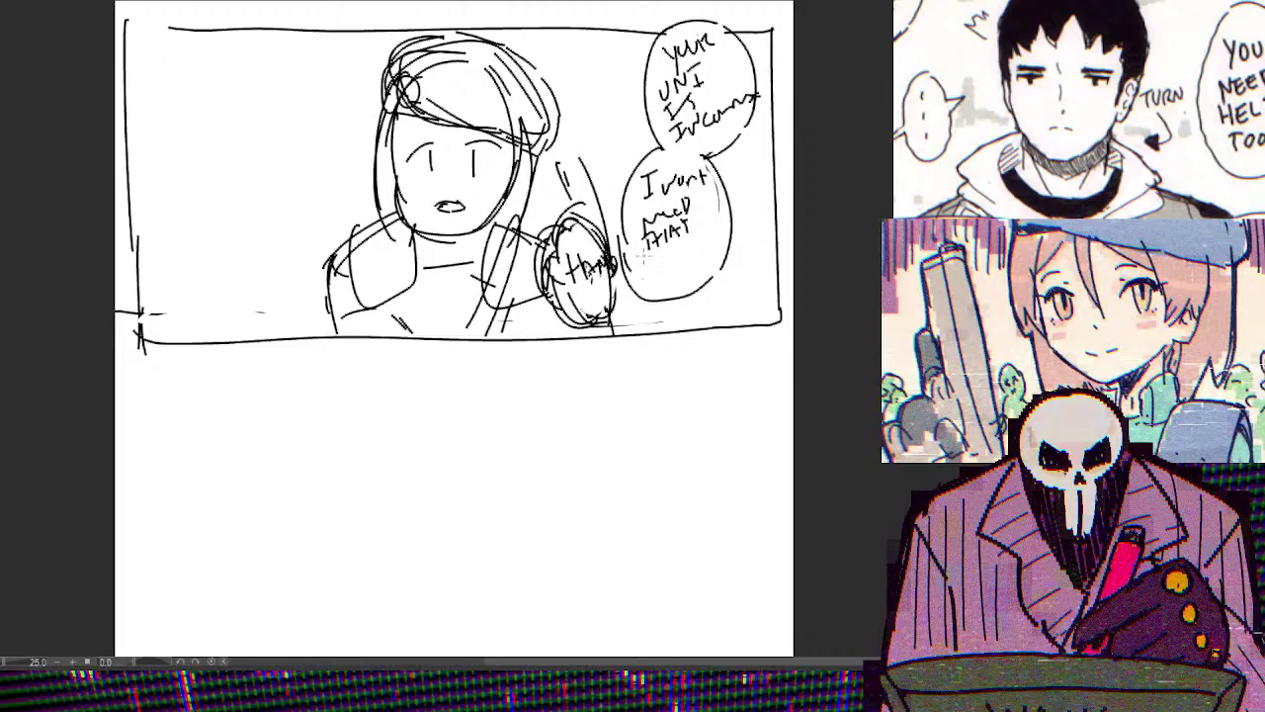
Roughly letter "ANYM" as the last line of the lower balloon, undoing the first attempt and rewriting it
drag(640, 253, 655, 249)
drag(647, 253, 648, 273)
mouse_move(656, 255)
mouse_down()
mouse_move(662, 269)
mouse_move(678, 253)
mouse_move(659, 286)
mouse_up()
key(ctrl+z)
key(ctrl+z)
key(ctrl+z)
key(ctrl+z)
key(ctrl+z)
drag(643, 276, 660, 273)
mouse_move(660, 275)
mouse_down()
mouse_move(678, 255)
mouse_move(684, 273)
mouse_move(714, 241)
mouse_up()
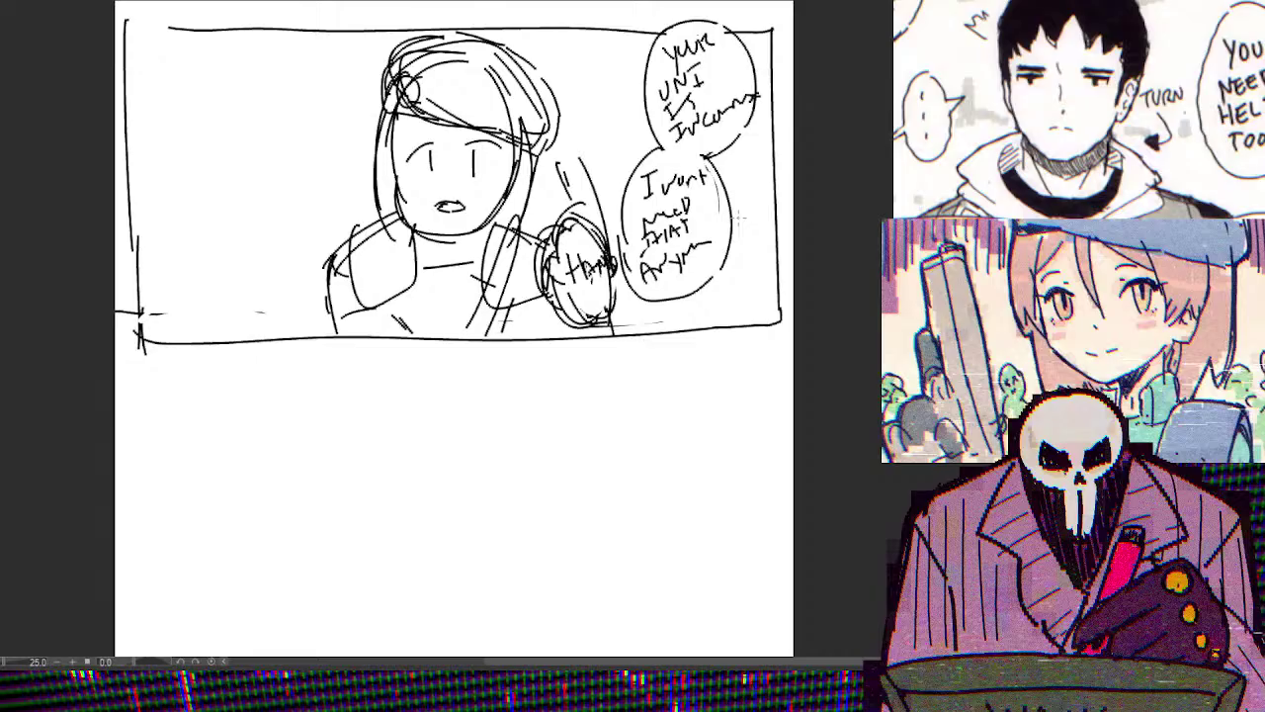
Add a zigzag reaction mark beside the beret, and draw the nose line and loose hair strands on the face
drag(810, 393, 889, 430)
mouse_move(689, 94)
mouse_down()
mouse_move(694, 132)
mouse_move(720, 136)
mouse_up()
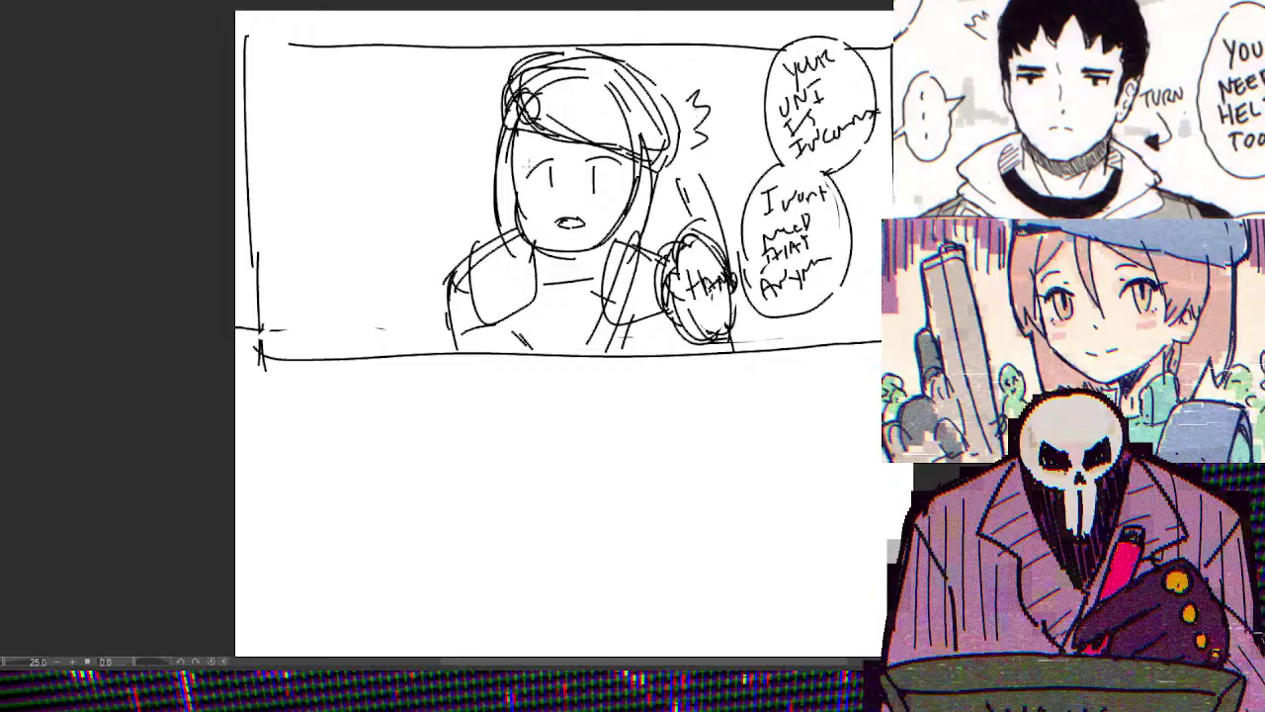
mouse_move(565, 196)
mouse_down()
mouse_move(574, 145)
mouse_move(577, 189)
mouse_up()
drag(596, 127, 629, 187)
drag(526, 143, 497, 202)
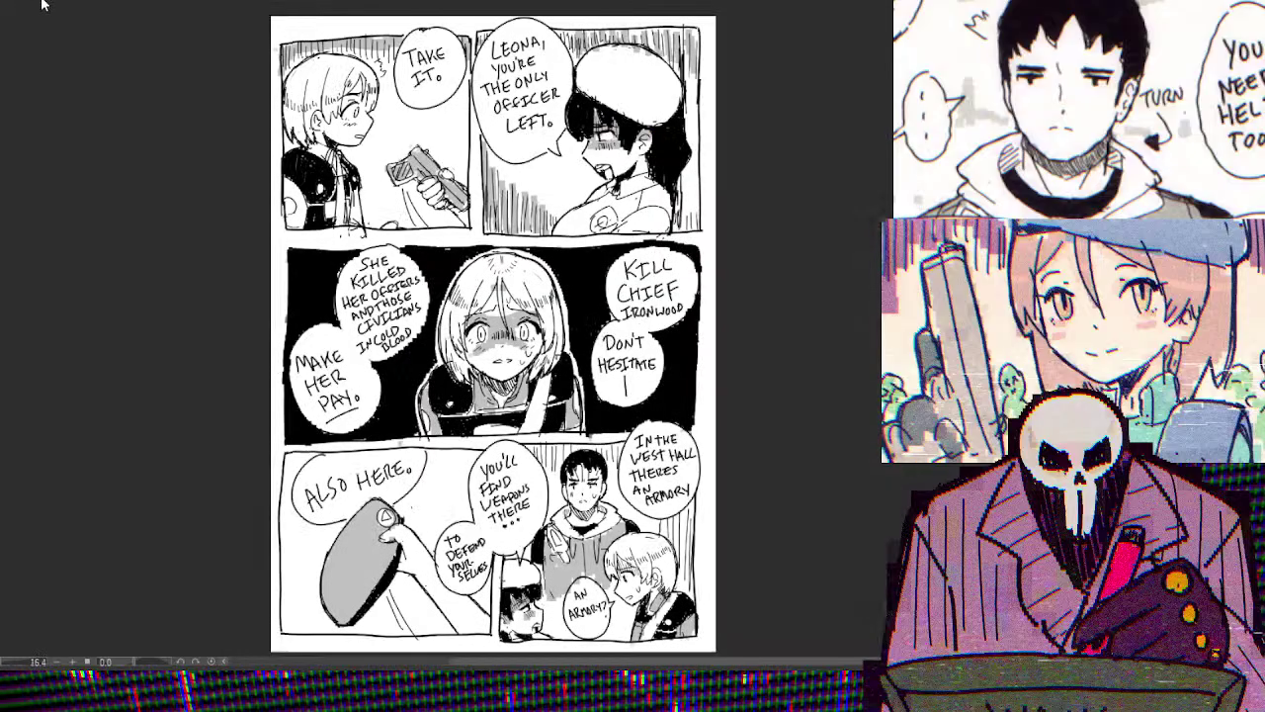
Consult the finished page, then divide the wide panel with two vertical gutter lines beside the character, redoing the first line
click(16, 5)
click(146, 5)
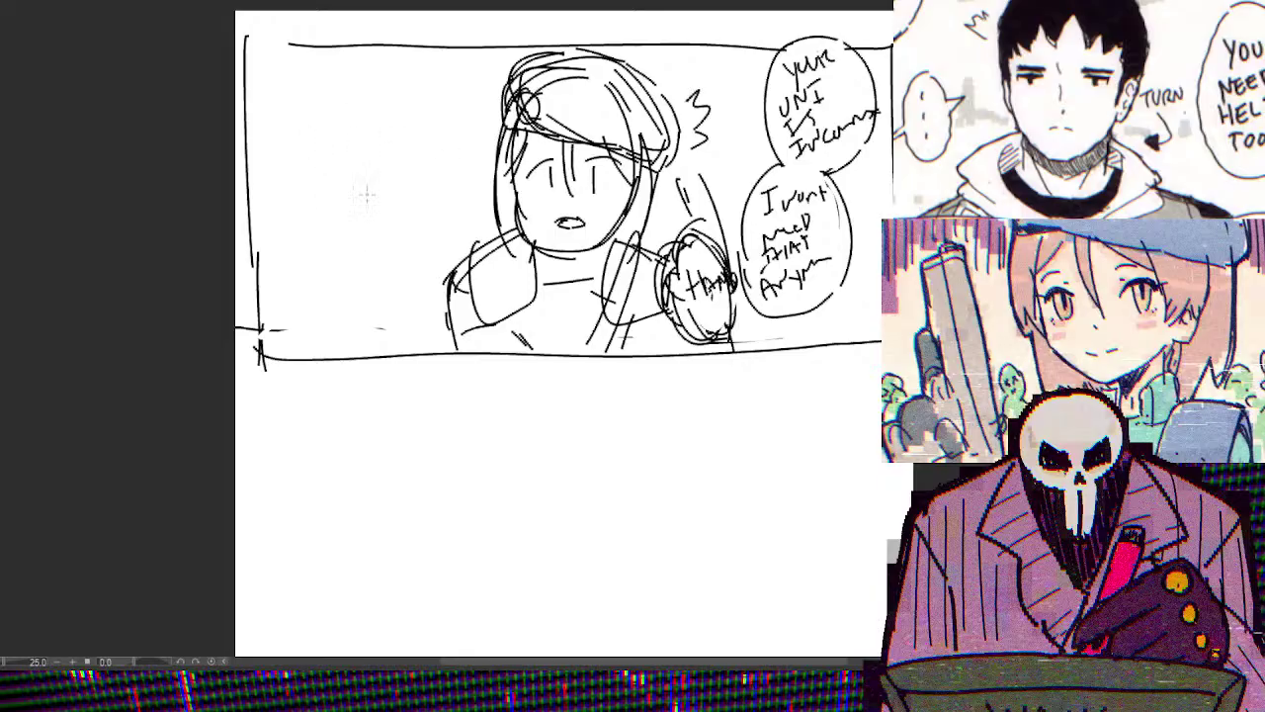
drag(427, 45, 419, 237)
key(ctrl+z)
mouse_move(400, 39)
mouse_down()
mouse_move(408, 356)
mouse_move(386, 312)
mouse_up()
drag(381, 243, 394, 364)
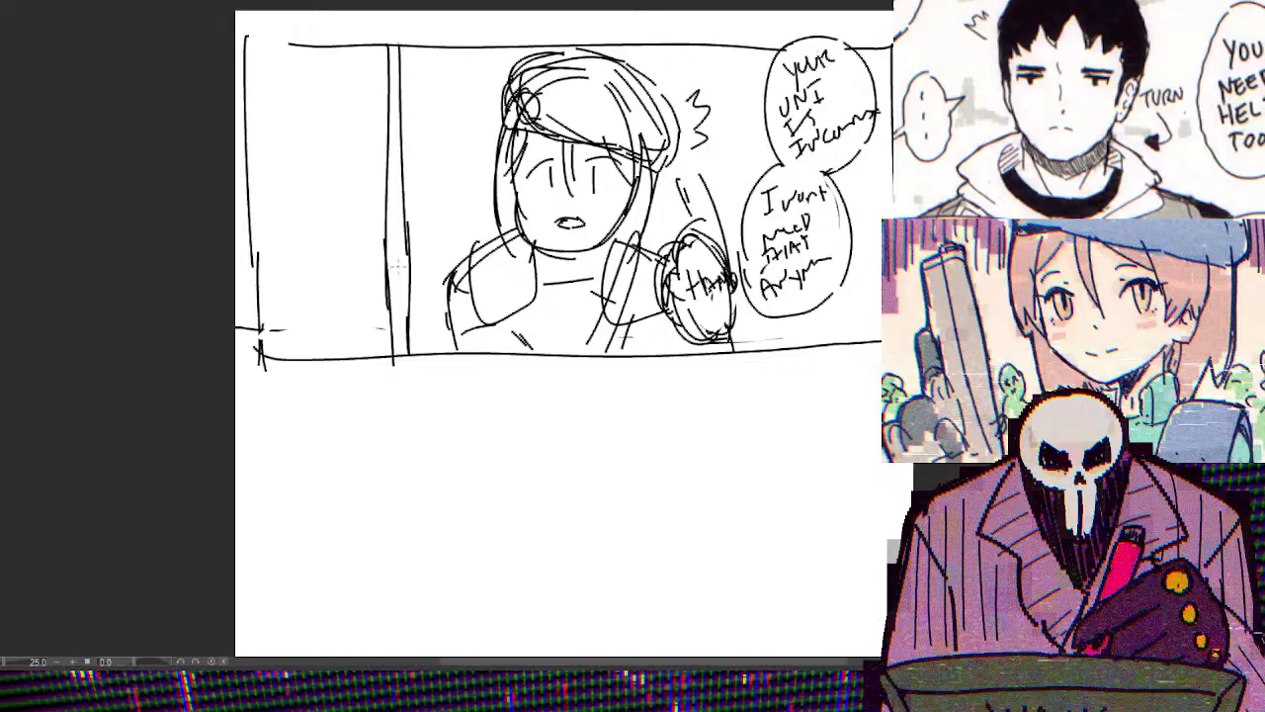
Draw an oval balloon over the gutter lettered "LISTEN!" and a second balloon in the narrow panel lettered "THE WEST HALL"
mouse_move(392, 73)
mouse_down()
mouse_move(453, 168)
mouse_move(405, 77)
mouse_up()
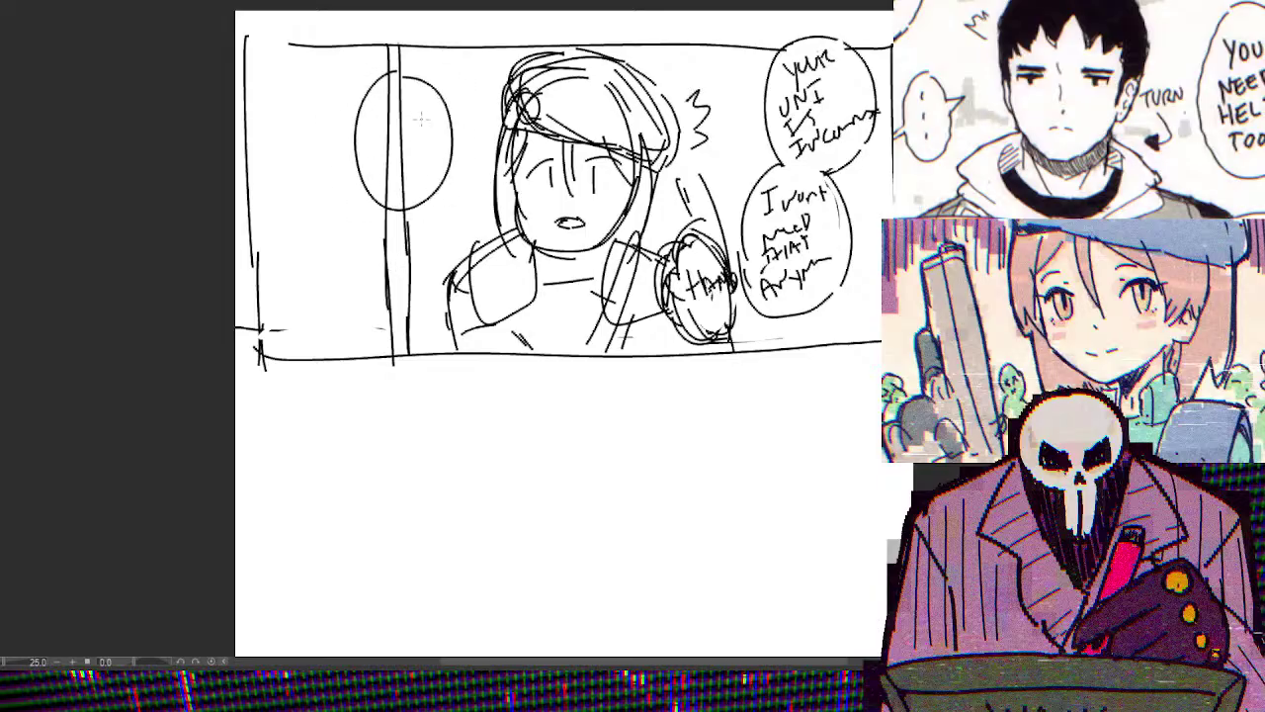
mouse_move(399, 132)
mouse_down()
mouse_move(396, 81)
mouse_move(387, 88)
mouse_move(399, 158)
mouse_up()
mouse_move(369, 113)
mouse_down()
mouse_move(372, 148)
mouse_move(412, 148)
mouse_move(429, 119)
mouse_move(439, 131)
mouse_move(436, 99)
mouse_up()
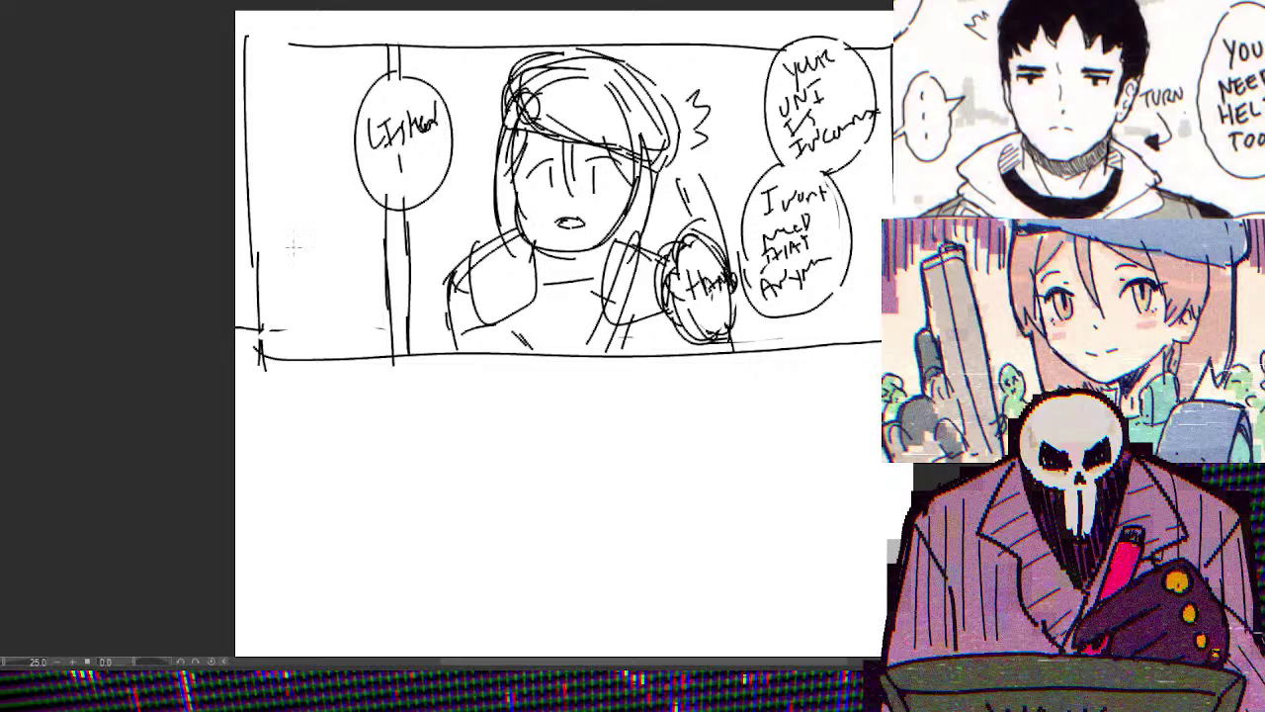
mouse_move(298, 210)
mouse_down()
mouse_move(289, 327)
mouse_move(363, 210)
mouse_move(291, 204)
mouse_move(300, 257)
mouse_move(338, 235)
mouse_move(305, 279)
mouse_move(320, 247)
mouse_move(340, 242)
mouse_move(318, 294)
mouse_move(352, 286)
mouse_up()
drag(355, 255, 364, 283)
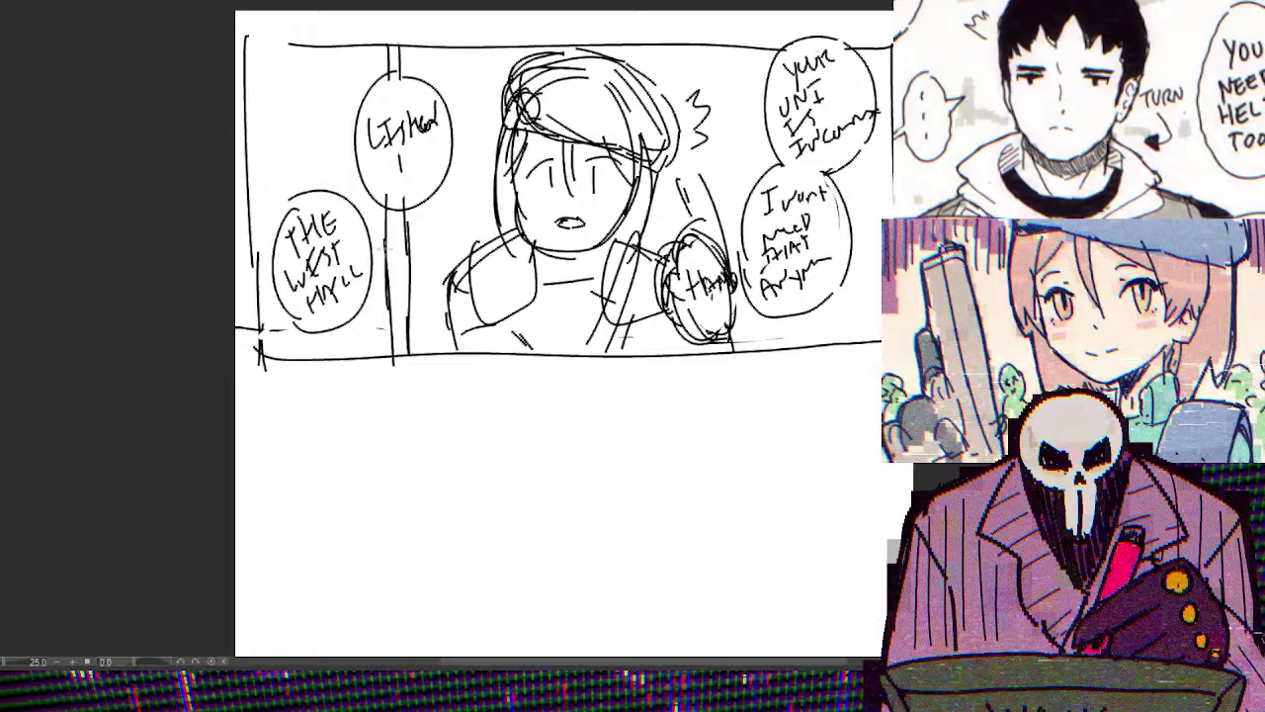
Sketch the outline of a second wide panel directly below the first, reinforcing its upper, side and lower borders
scroll(386, 247, down, 5)
key(minus)
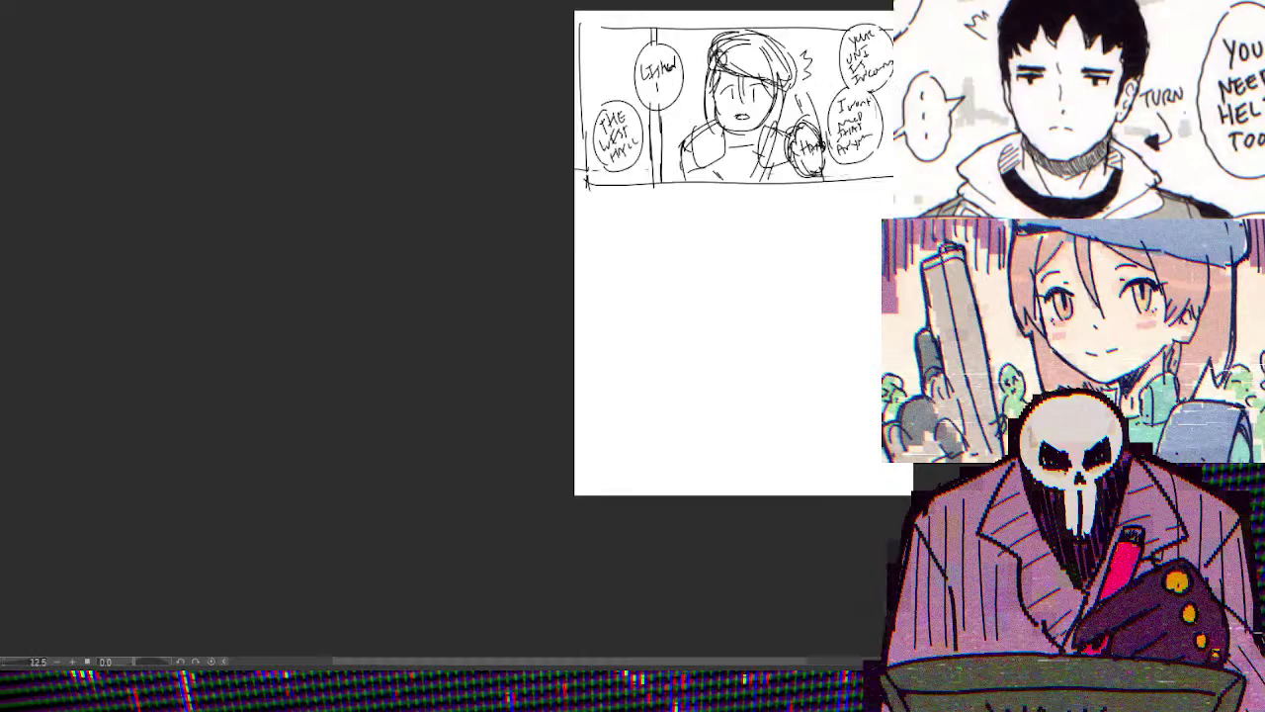
mouse_move(869, 190)
mouse_down()
mouse_move(860, 348)
mouse_move(698, 194)
mouse_move(571, 198)
mouse_move(549, 216)
mouse_up()
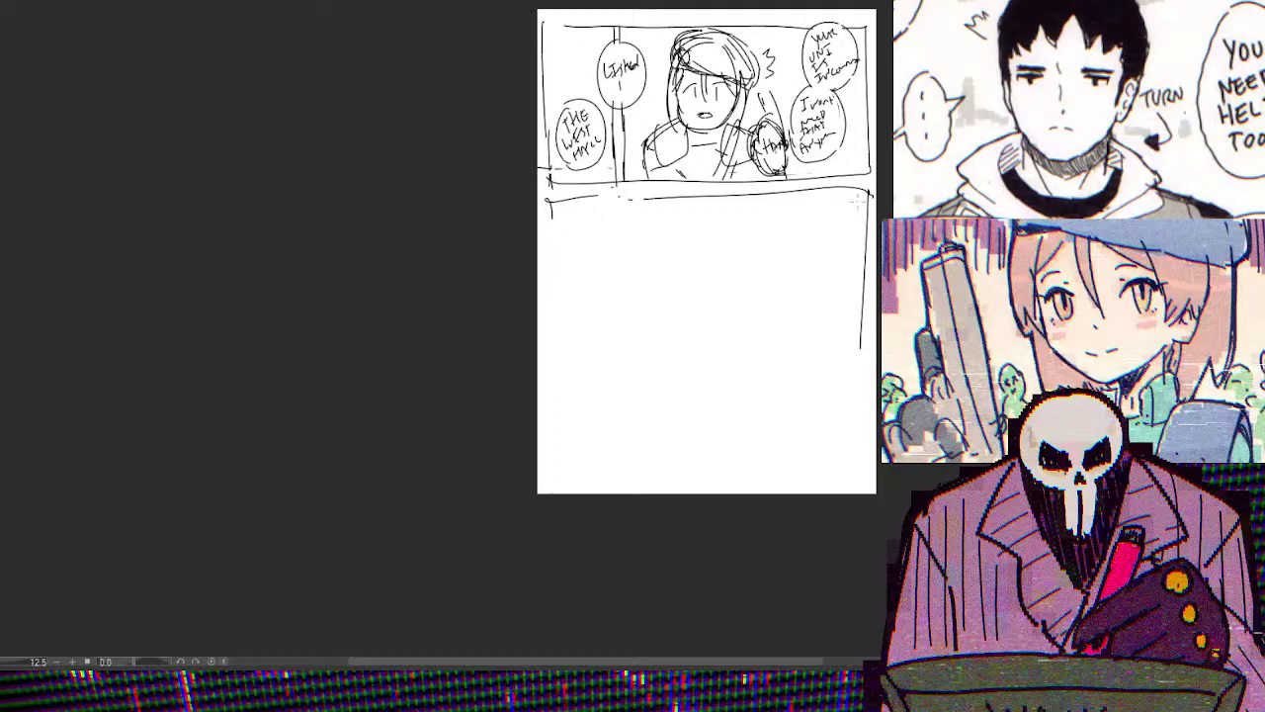
mouse_move(855, 199)
mouse_down()
mouse_move(865, 295)
mouse_move(841, 322)
mouse_move(579, 330)
mouse_up()
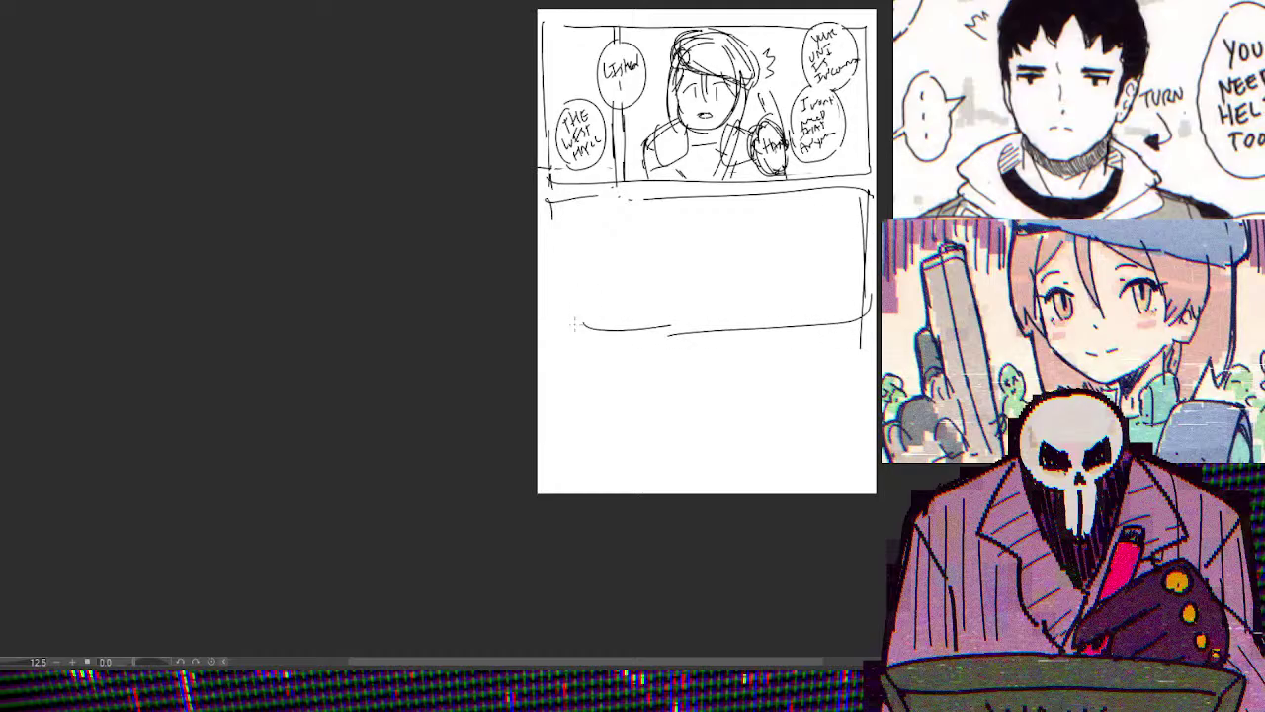
mouse_move(550, 186)
mouse_down()
mouse_move(552, 307)
mouse_move(660, 336)
mouse_move(787, 334)
mouse_up()
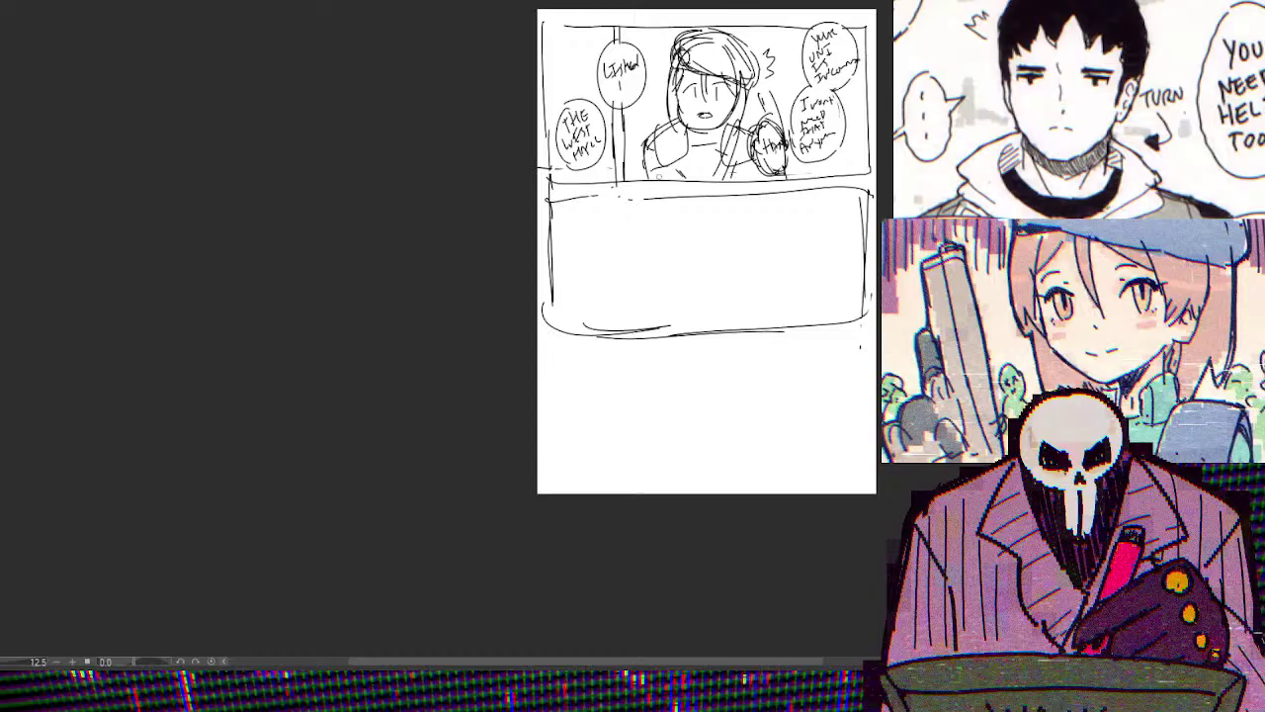
drag(655, 197, 548, 199)
scroll(874, 303, up, 2)
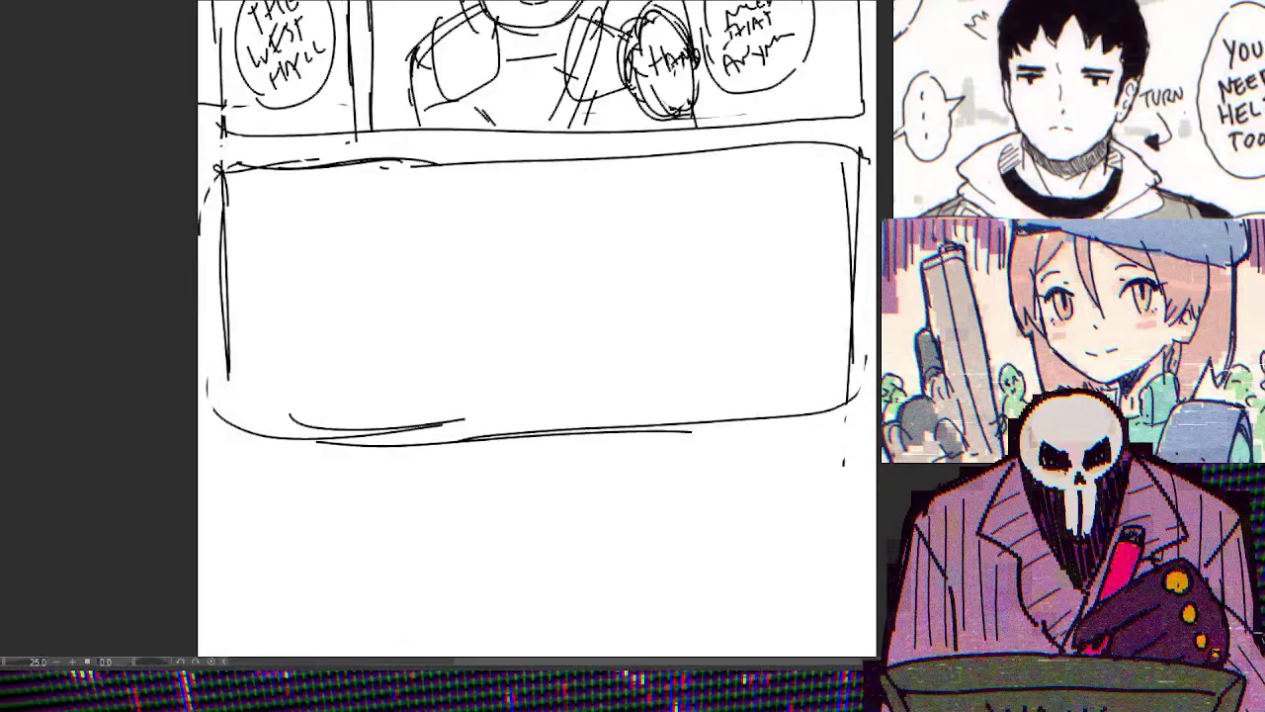
scroll(874, 303, down, 2)
scroll(874, 303, up, 2)
mouse_move(874, 303)
mouse_down()
mouse_move(904, 346)
mouse_move(906, 387)
mouse_move(911, 352)
mouse_up()
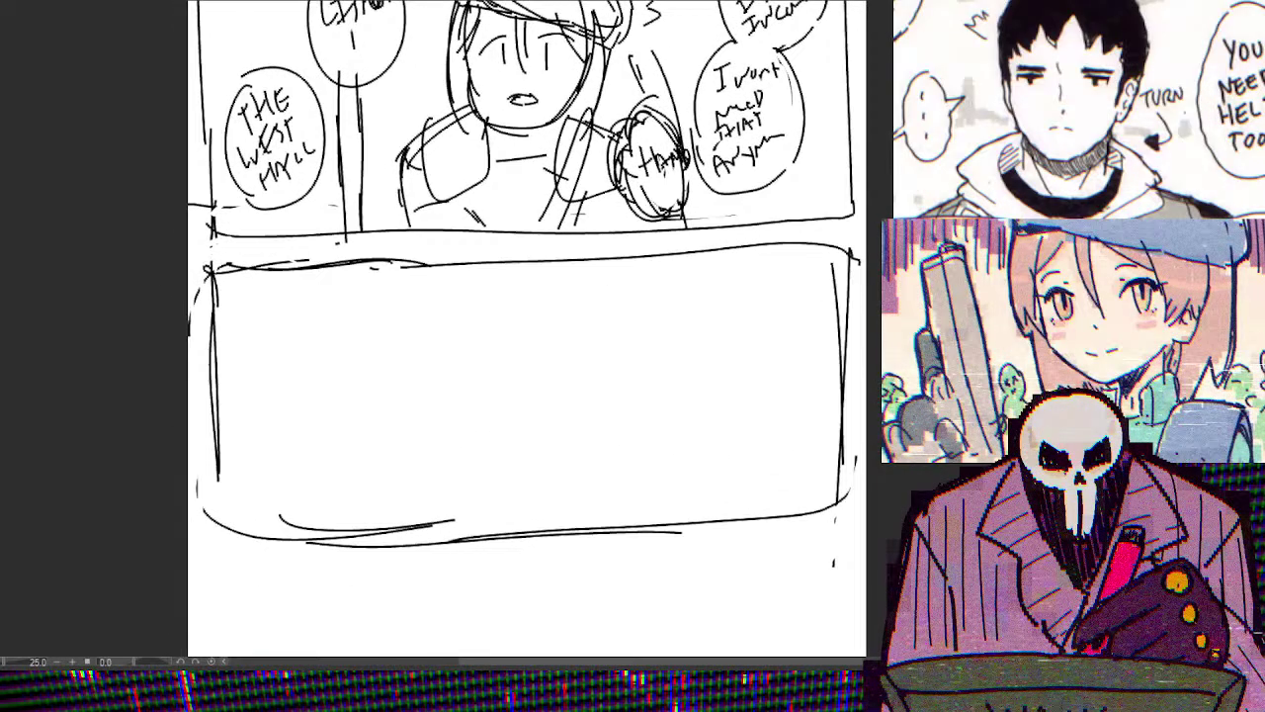
Rough in a large arched head outline in the left part of the lower panel, undoing the first stroke
drag(524, 317, 501, 416)
key(ctrl+z)
drag(298, 392, 448, 394)
drag(337, 489, 330, 520)
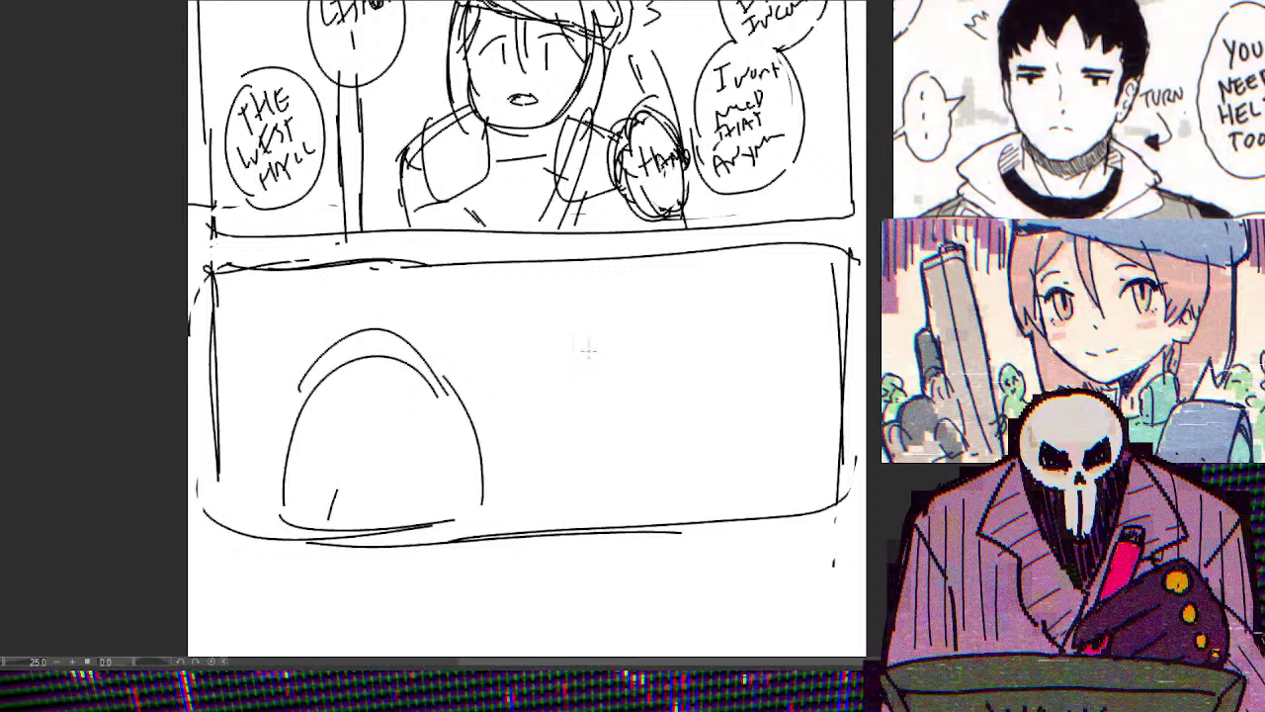
Sketch a smaller round head in the middle of the lower panel, with fringe strands and simple eyes
drag(563, 362, 547, 445)
mouse_move(575, 336)
mouse_down()
mouse_move(550, 415)
mouse_move(601, 342)
mouse_up()
drag(645, 366, 650, 409)
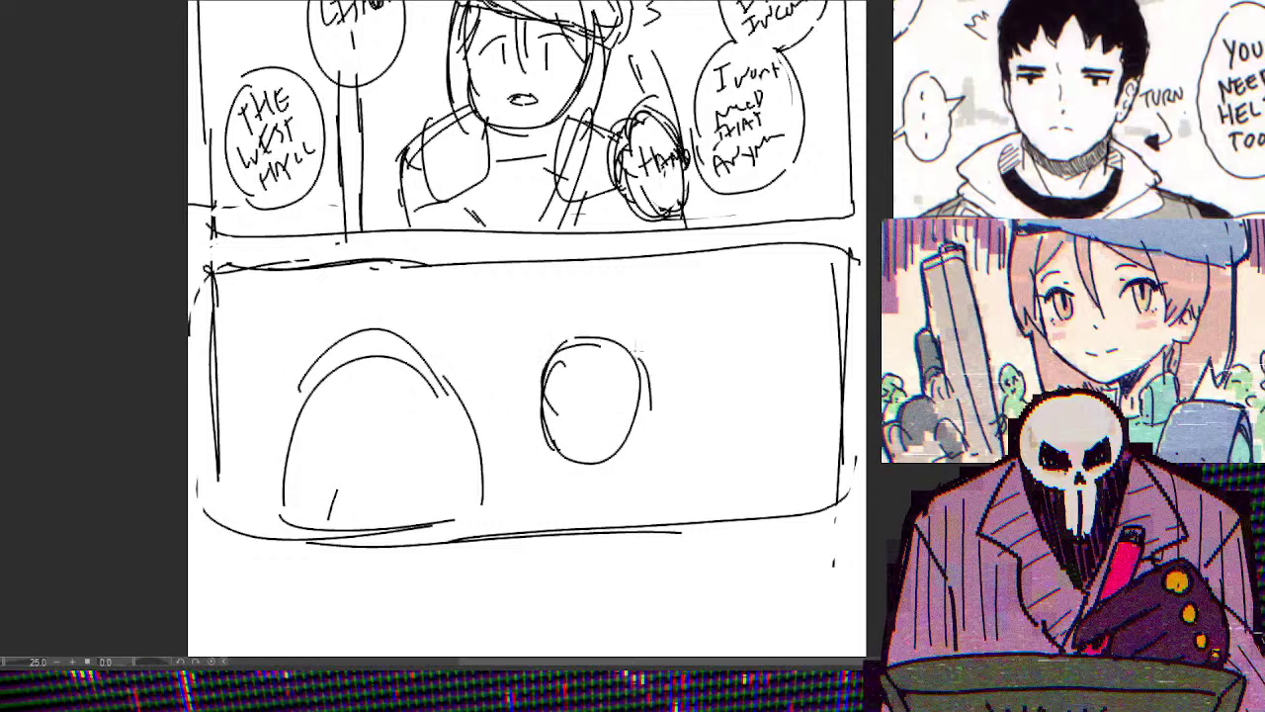
mouse_move(552, 399)
mouse_down()
mouse_move(576, 399)
mouse_move(566, 423)
mouse_move(625, 396)
mouse_up()
drag(613, 399, 613, 420)
drag(563, 375, 554, 404)
drag(578, 361, 571, 393)
drag(572, 384, 589, 400)
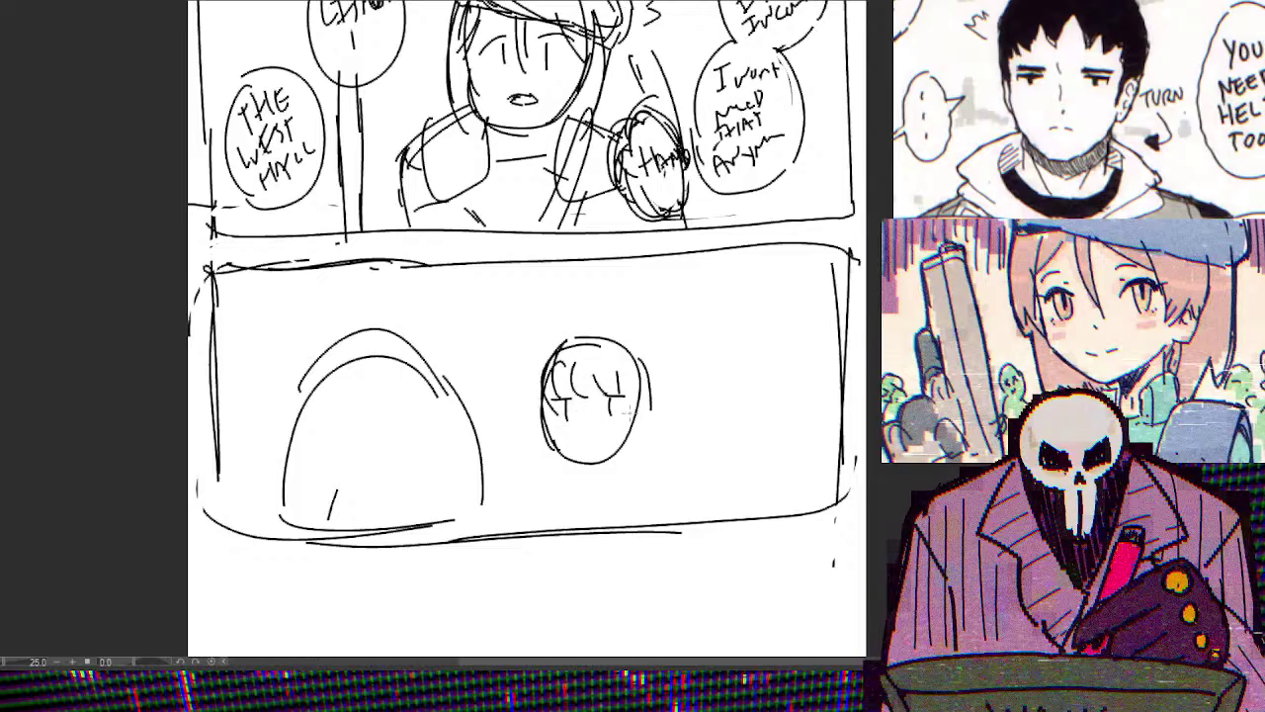
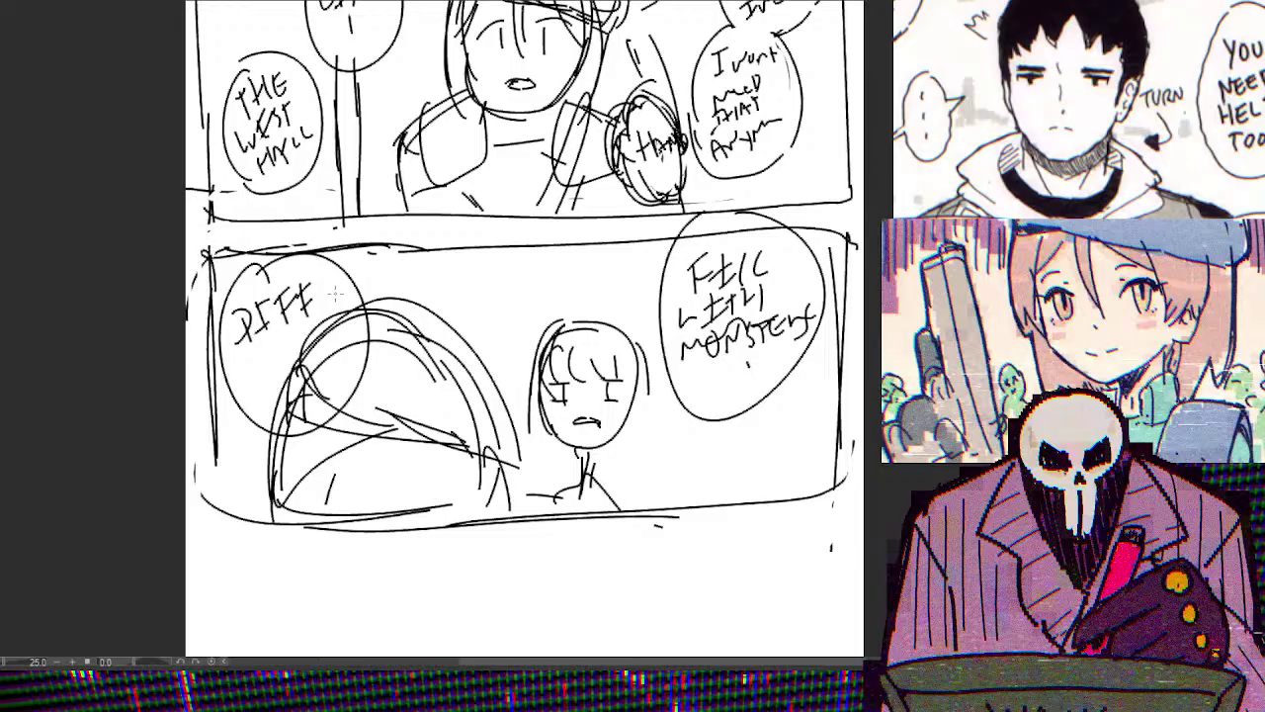
Continue the lettering of the lower panel's left balloon with "THAN THOSE" and the closing line
mouse_move(237, 348)
mouse_down()
mouse_move(259, 343)
mouse_move(241, 374)
mouse_move(257, 352)
mouse_move(267, 368)
mouse_up()
mouse_move(267, 368)
mouse_down()
mouse_move(319, 296)
mouse_move(326, 322)
mouse_move(346, 299)
mouse_move(346, 315)
mouse_move(355, 310)
mouse_move(330, 310)
mouse_up()
mouse_move(265, 405)
mouse_down()
mouse_move(314, 379)
mouse_move(318, 346)
mouse_move(336, 364)
mouse_move(352, 332)
mouse_up()
Lengthen the hair along the right side of the small character's head in the lower panel
scroll(524, 327, down, 3)
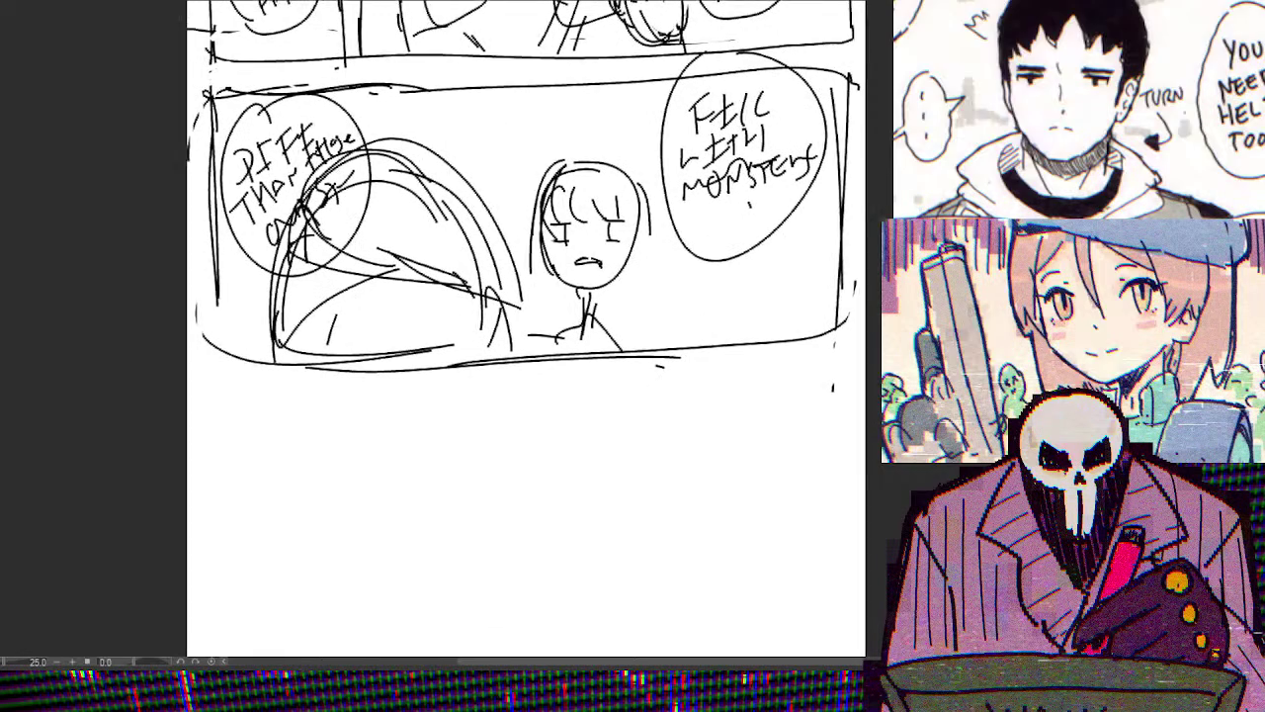
scroll(494, 326, up, 3)
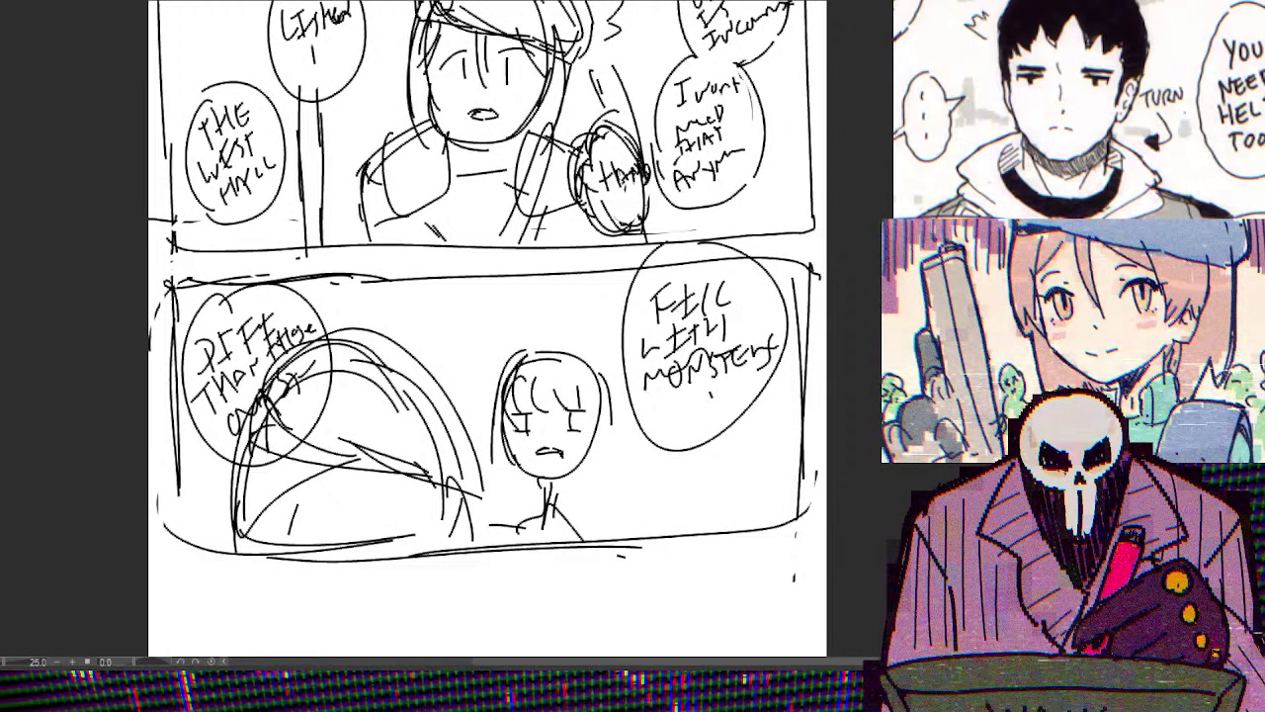
drag(606, 405, 619, 494)
drag(612, 445, 617, 499)
scroll(864, 410, down, 3)
scroll(827, 375, up, 3)
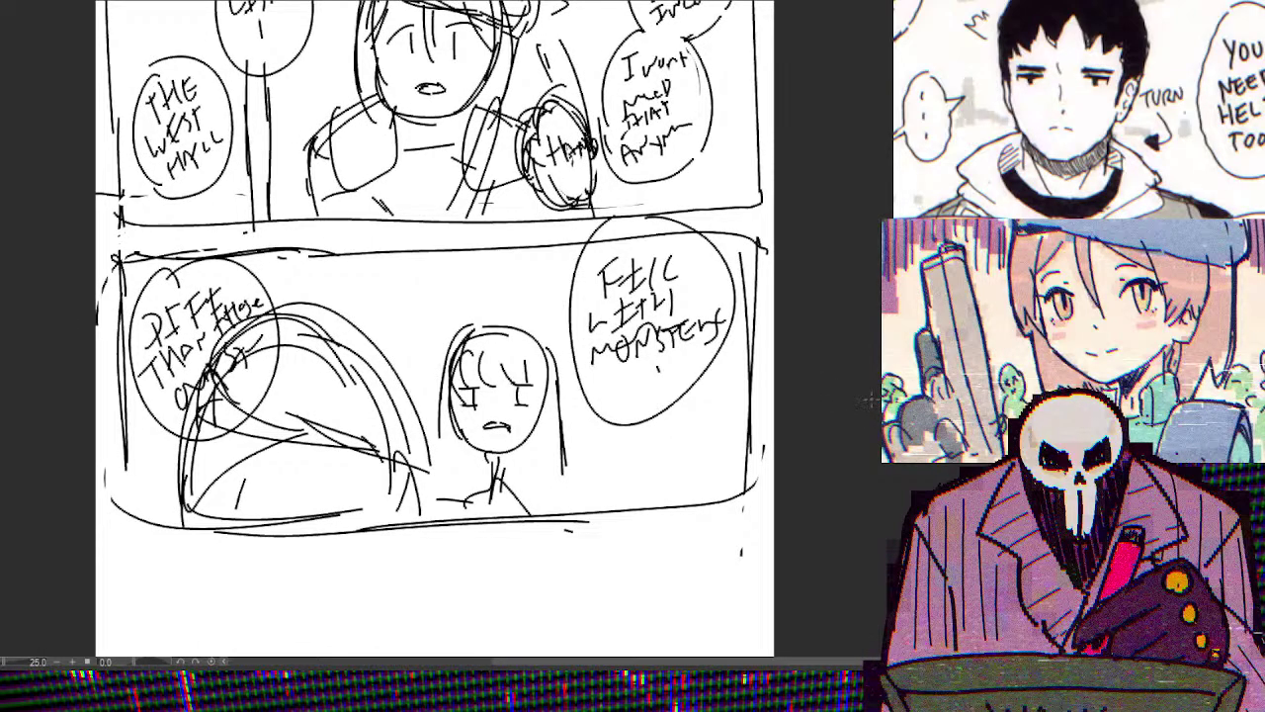
Erase the stray marks left beneath the lower panel
mouse_move(874, 396)
mouse_down()
mouse_move(869, 418)
mouse_move(878, 329)
mouse_up()
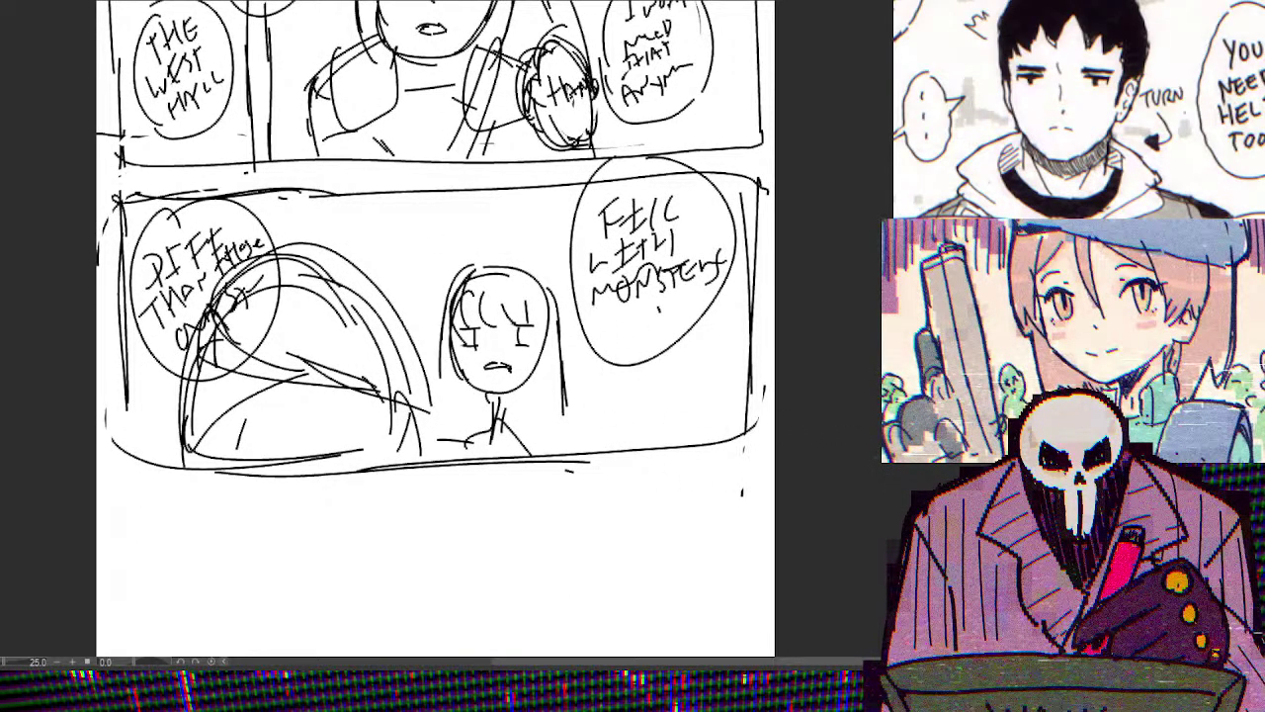
scroll(788, 427, down, 2)
scroll(878, 421, down, 3)
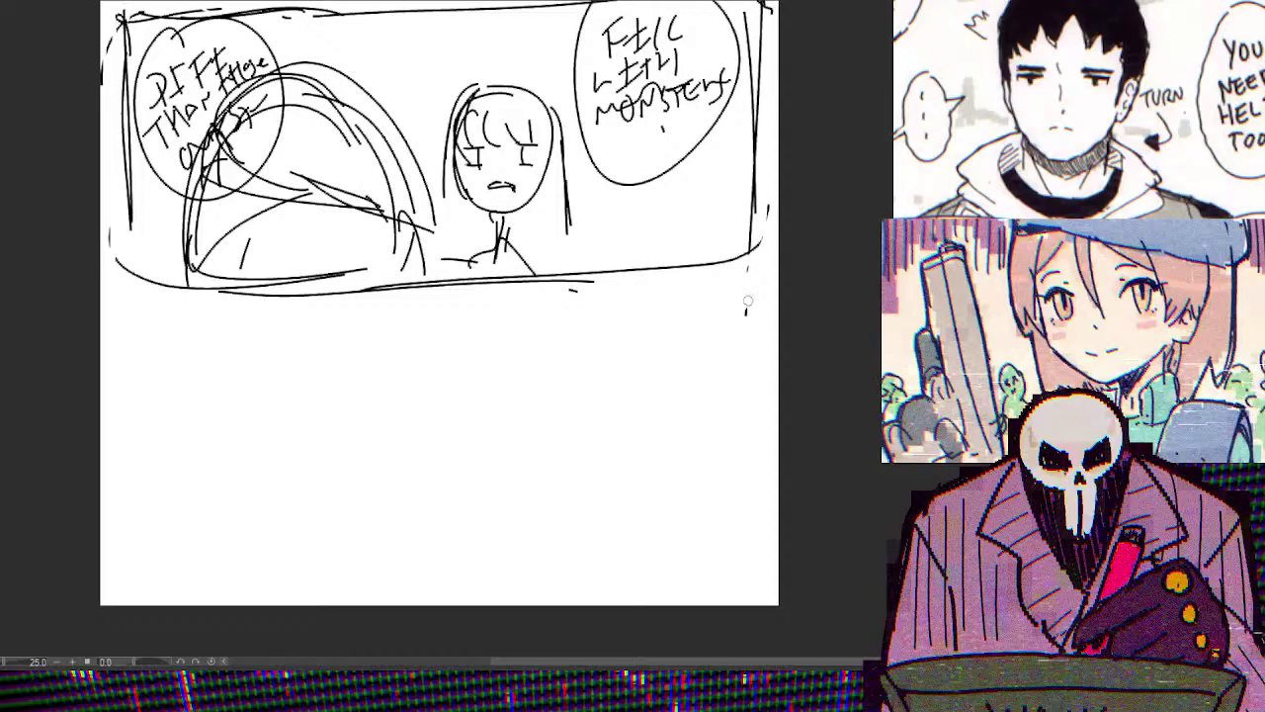
drag(579, 289, 559, 292)
scroll(852, 322, right, 1)
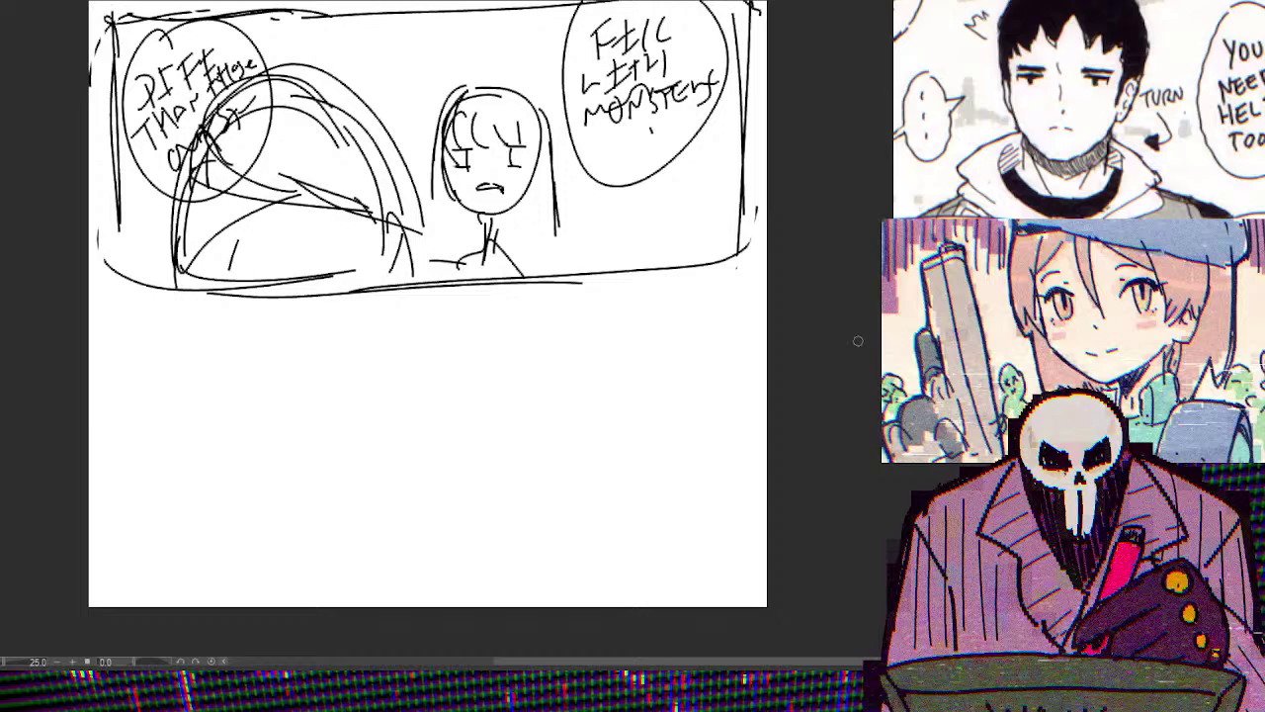
Review both rough panels and their balloons, comparing them with the empty space left below on the page
scroll(858, 341, up, 10)
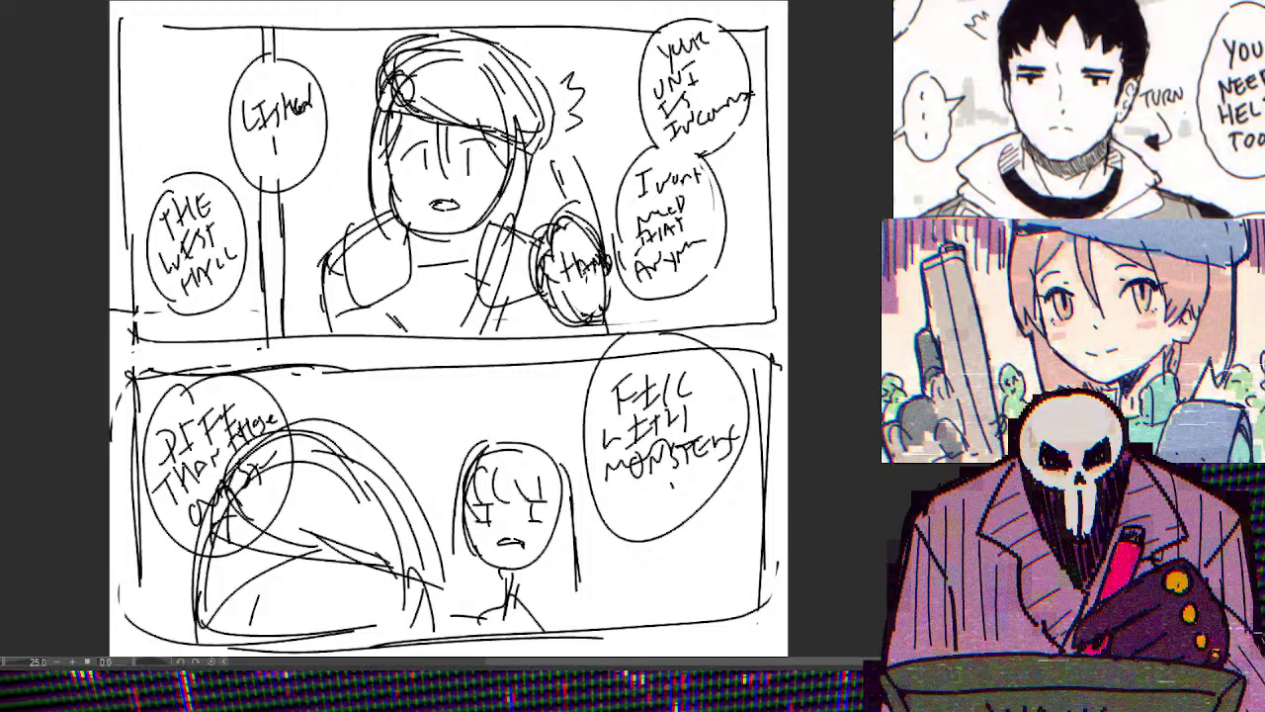
scroll(875, 367, down, 10)
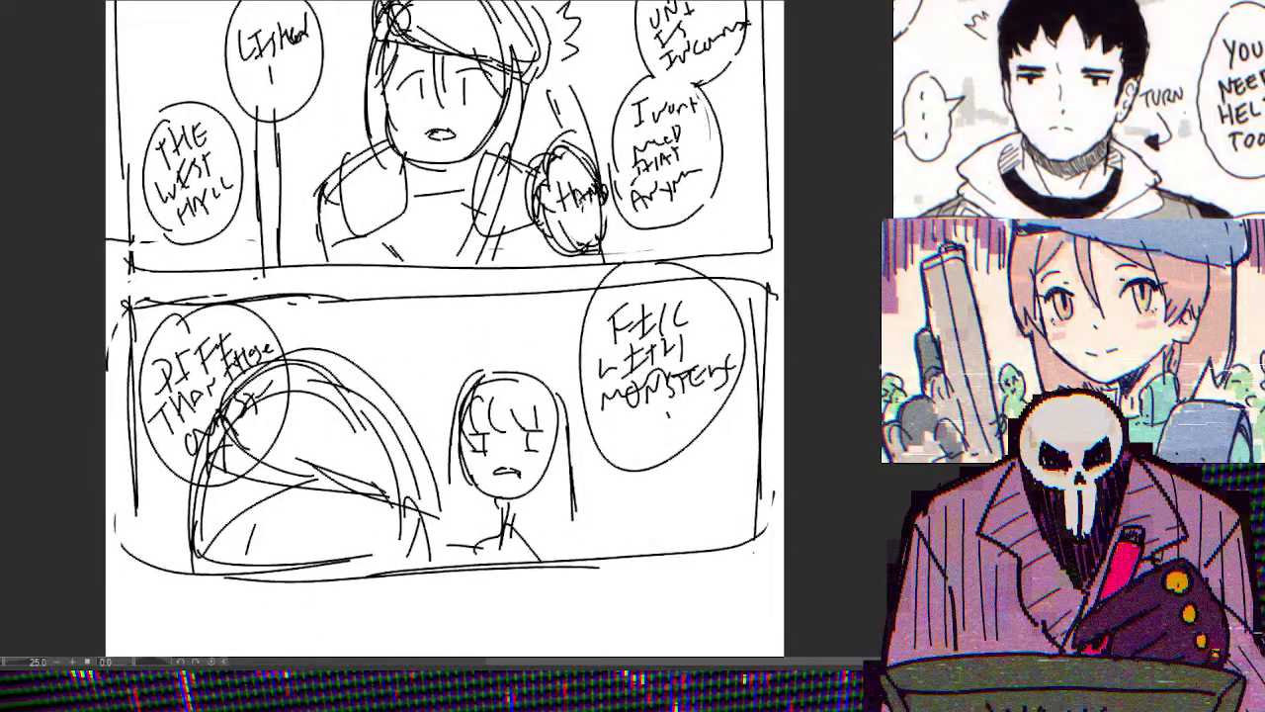
scroll(875, 368, down, 2)
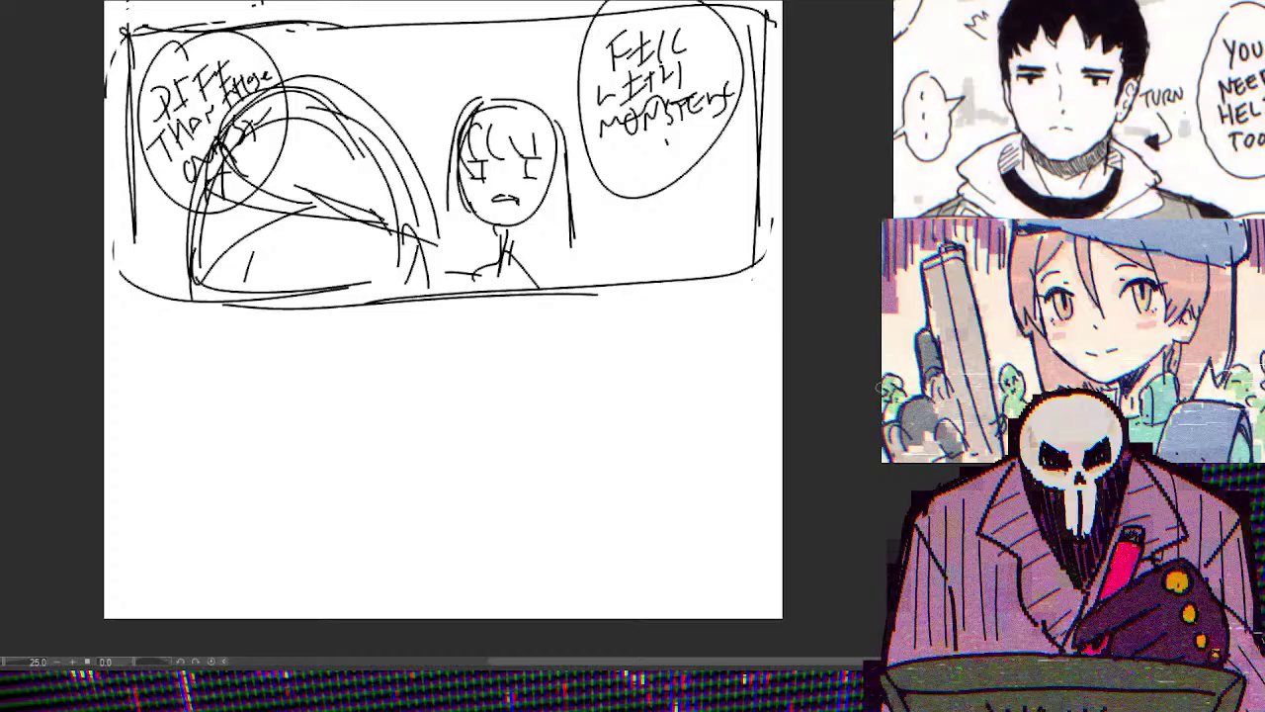
scroll(430, 327, up, 5)
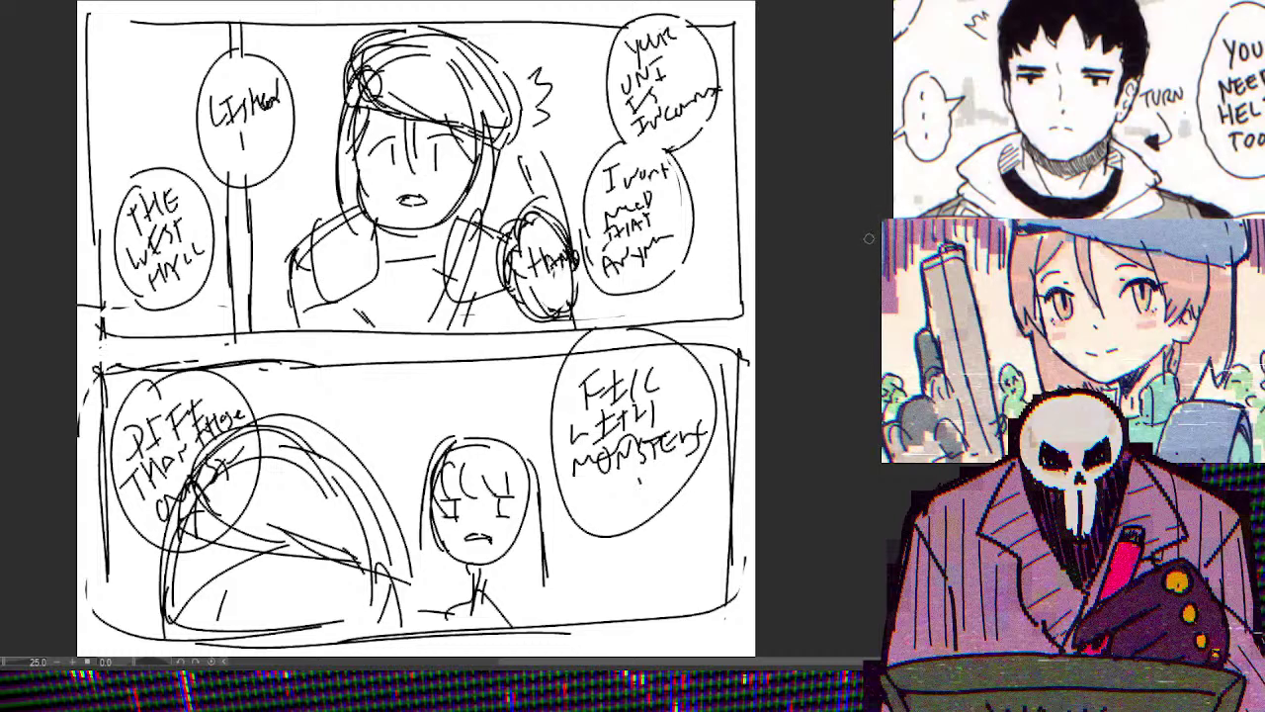
scroll(871, 229, down, 3)
scroll(873, 264, up, 4)
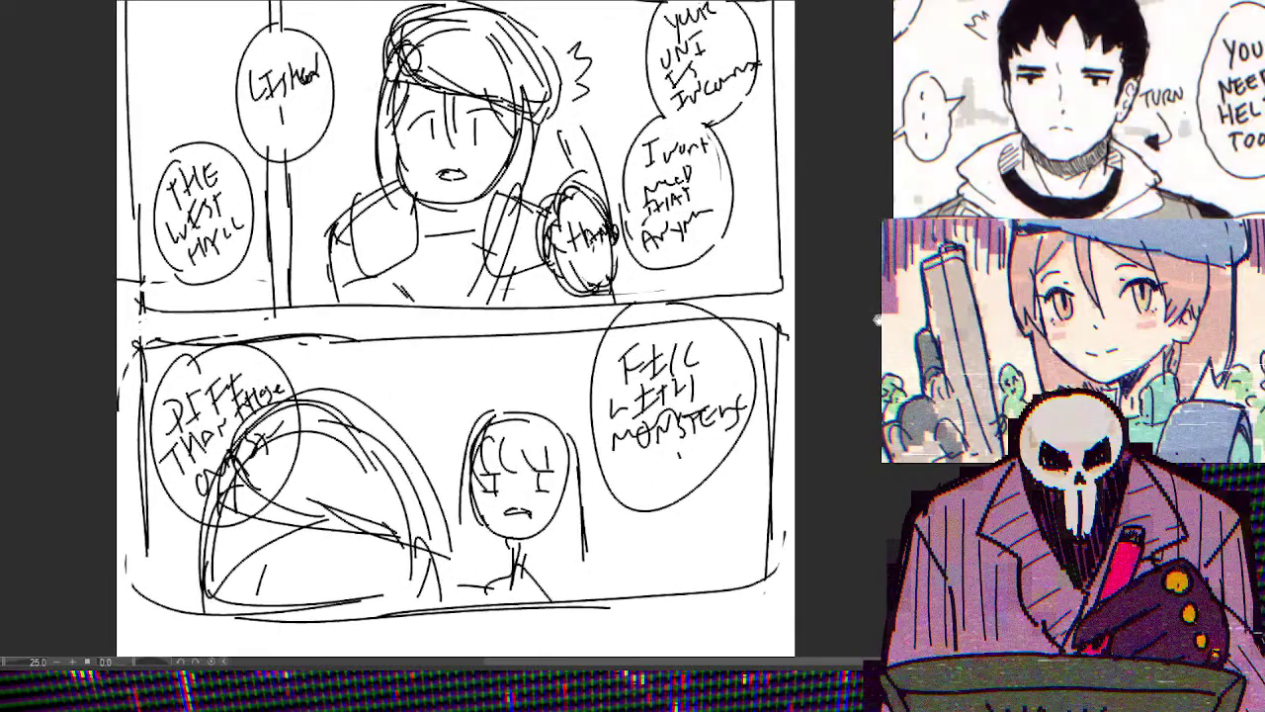
scroll(452, 329, up, 1)
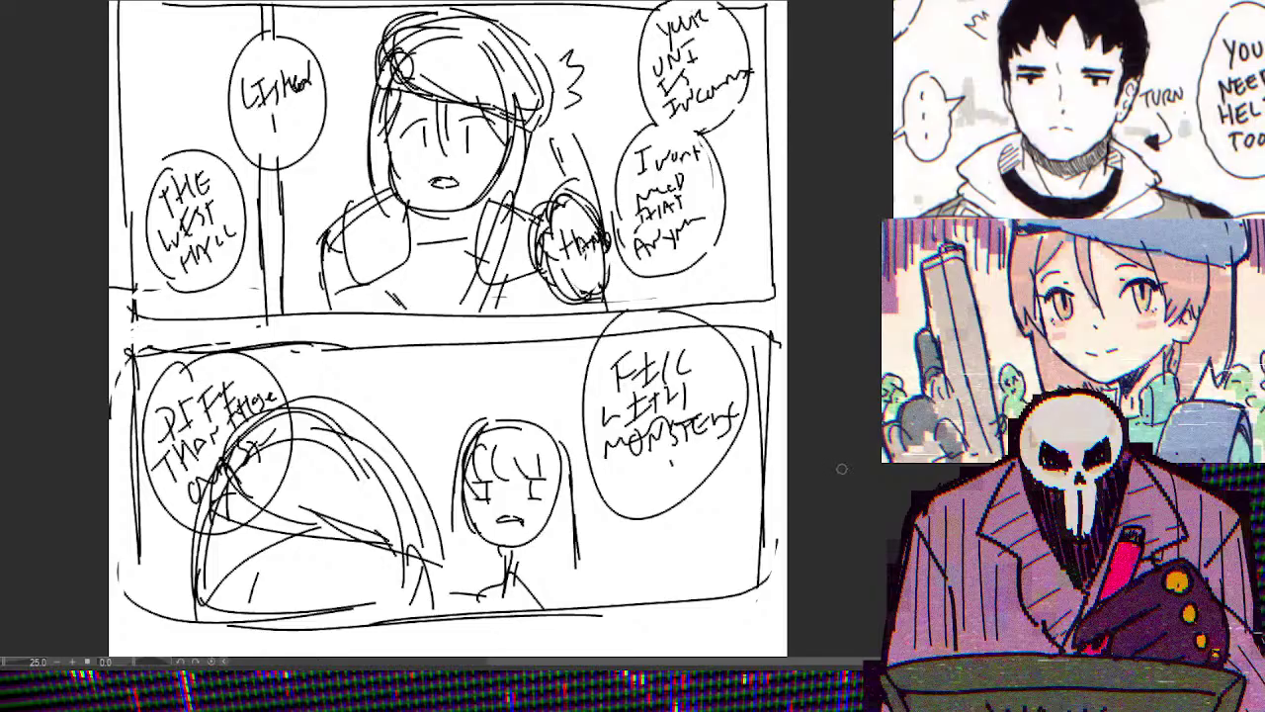
Lasso the entire lower panel with its characters and balloons, delete it and clear the selection
key(ctrl+minus)
mouse_move(749, 478)
mouse_down()
mouse_move(731, 341)
mouse_move(455, 362)
mouse_move(504, 578)
mouse_up()
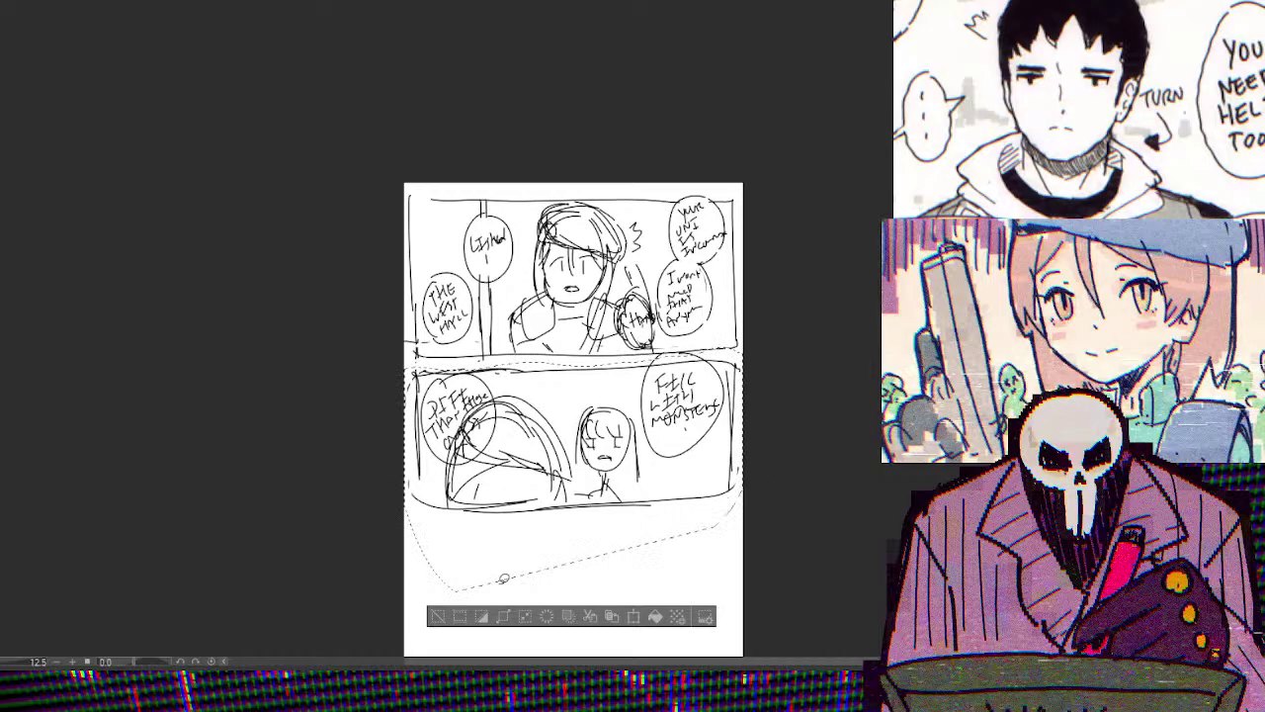
key(Delete)
key(ctrl+d)
Lasso the left part of the remaining panel, delete its two balloons, gutter lines and border, and deselect
key(ctrl+plus)
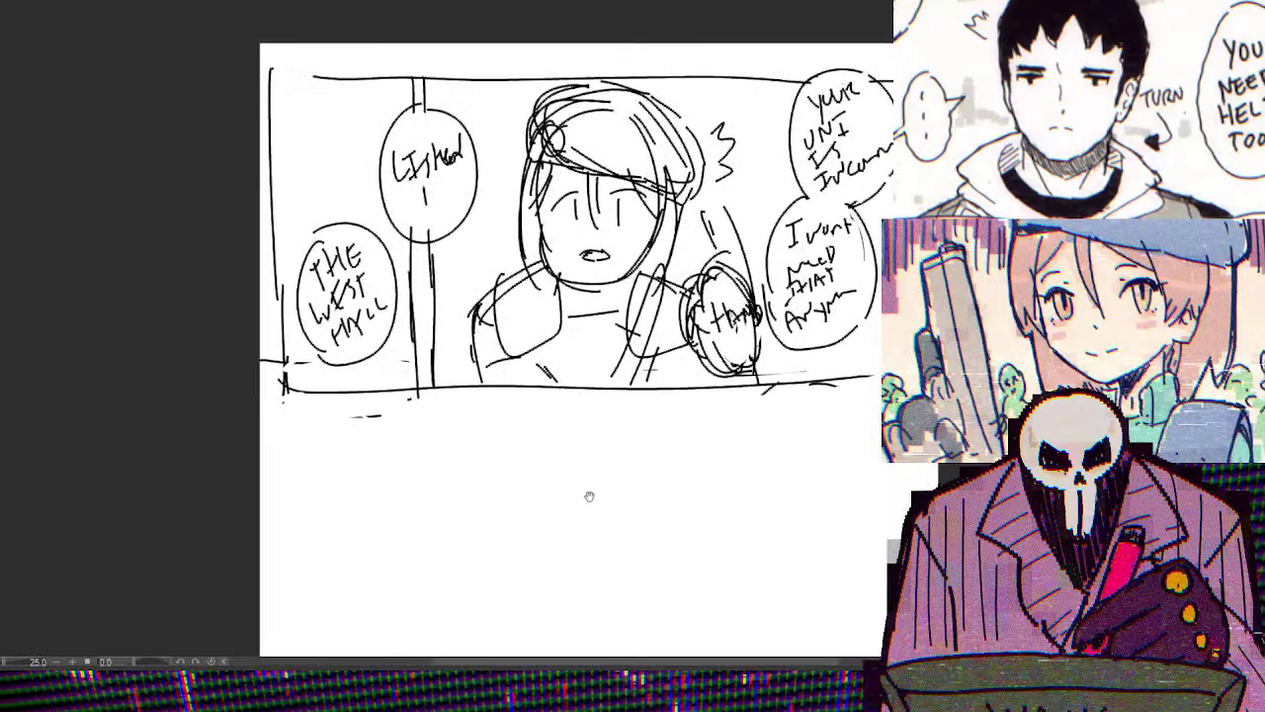
mouse_move(480, 471)
mouse_down()
mouse_move(523, 222)
mouse_move(306, 94)
mouse_move(387, 562)
mouse_up()
key(Delete)
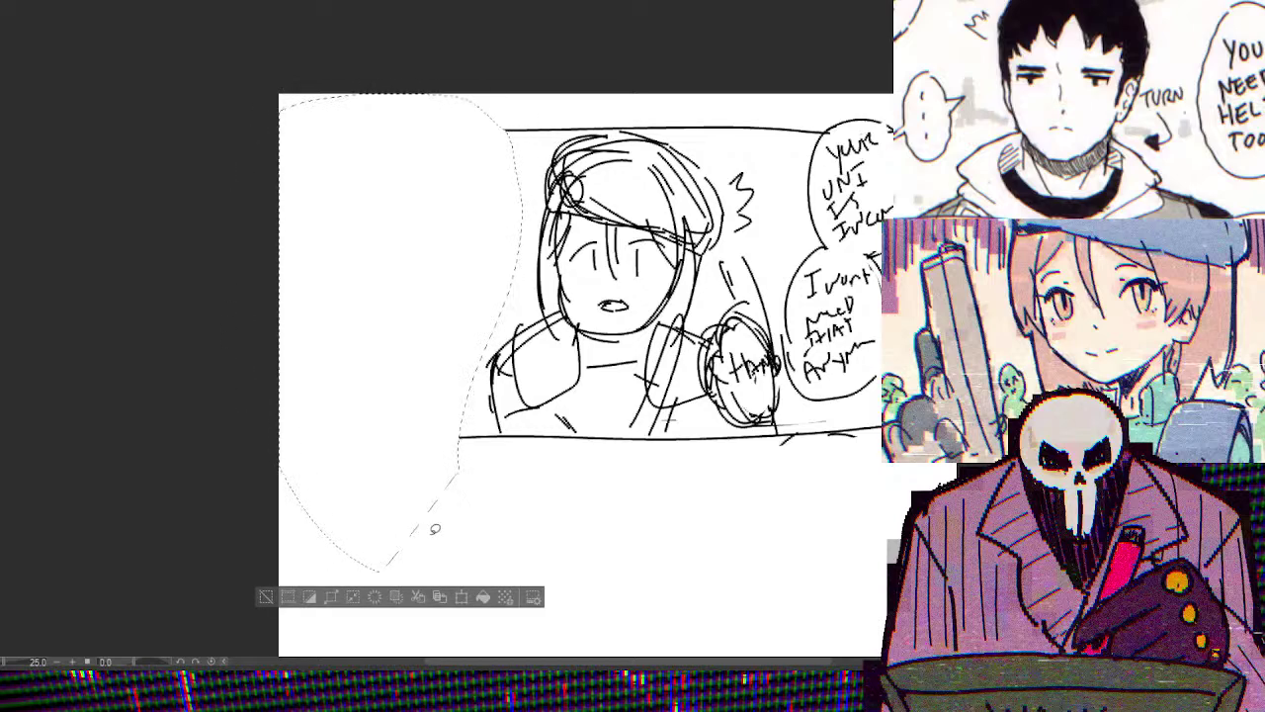
key(ctrl+d)
Redraw the missing upper, left and lower borders of the wide panel around the cleared area
mouse_move(519, 127)
mouse_down()
mouse_move(468, 128)
mouse_move(309, 324)
mouse_move(360, 431)
mouse_move(477, 431)
mouse_up()
scroll(530, 395, right, 2)
scroll(549, 372, left, 1)
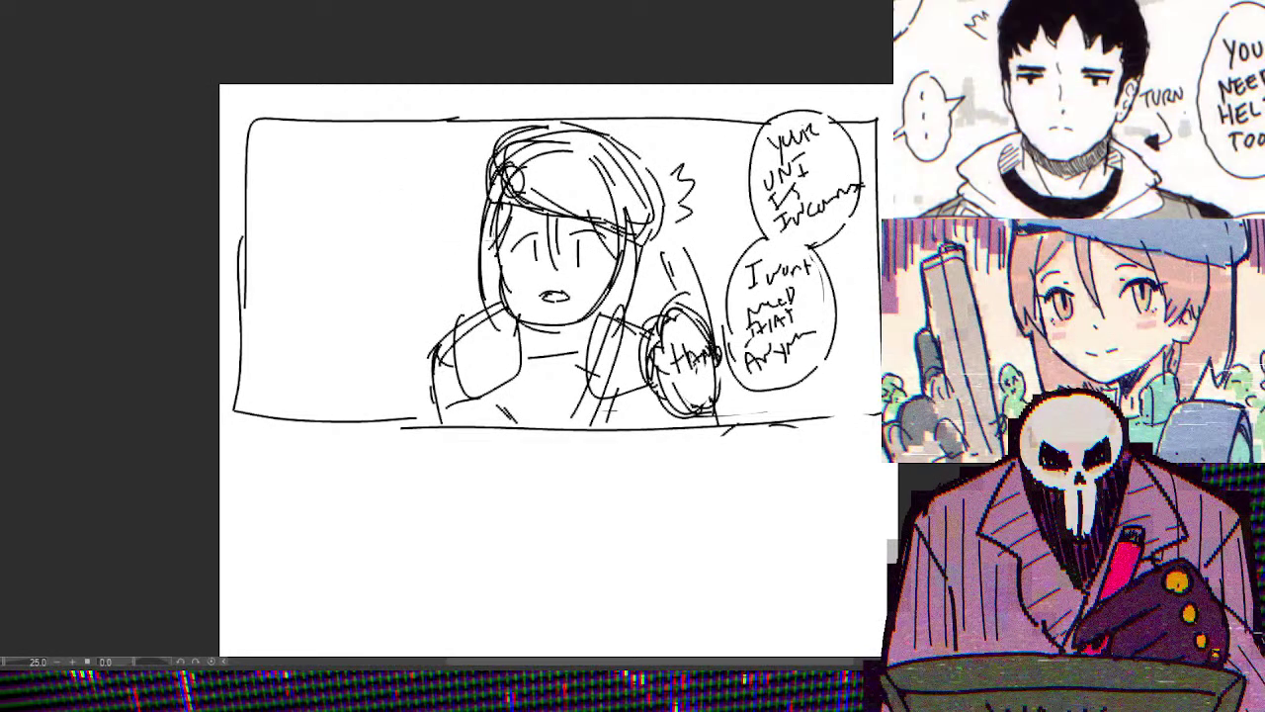
mouse_move(420, 219)
mouse_down()
mouse_move(373, 268)
mouse_move(399, 326)
mouse_up()
mouse_move(400, 328)
mouse_down()
mouse_move(456, 254)
mouse_move(423, 217)
mouse_up()
key(ctrl+z)
key(ctrl+z)
Divide the panel with two close vertical lines left of the character, and rework her brows and mouth into a shouting expression
drag(381, 119, 388, 415)
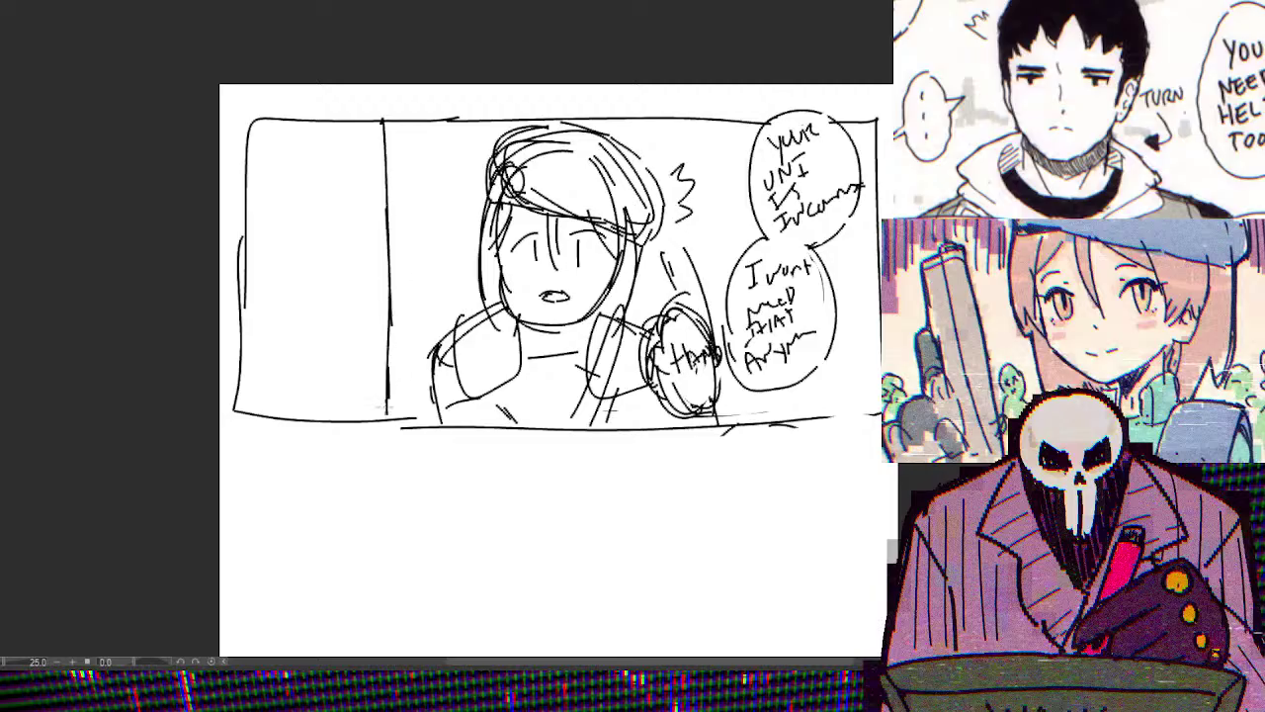
drag(390, 126, 393, 435)
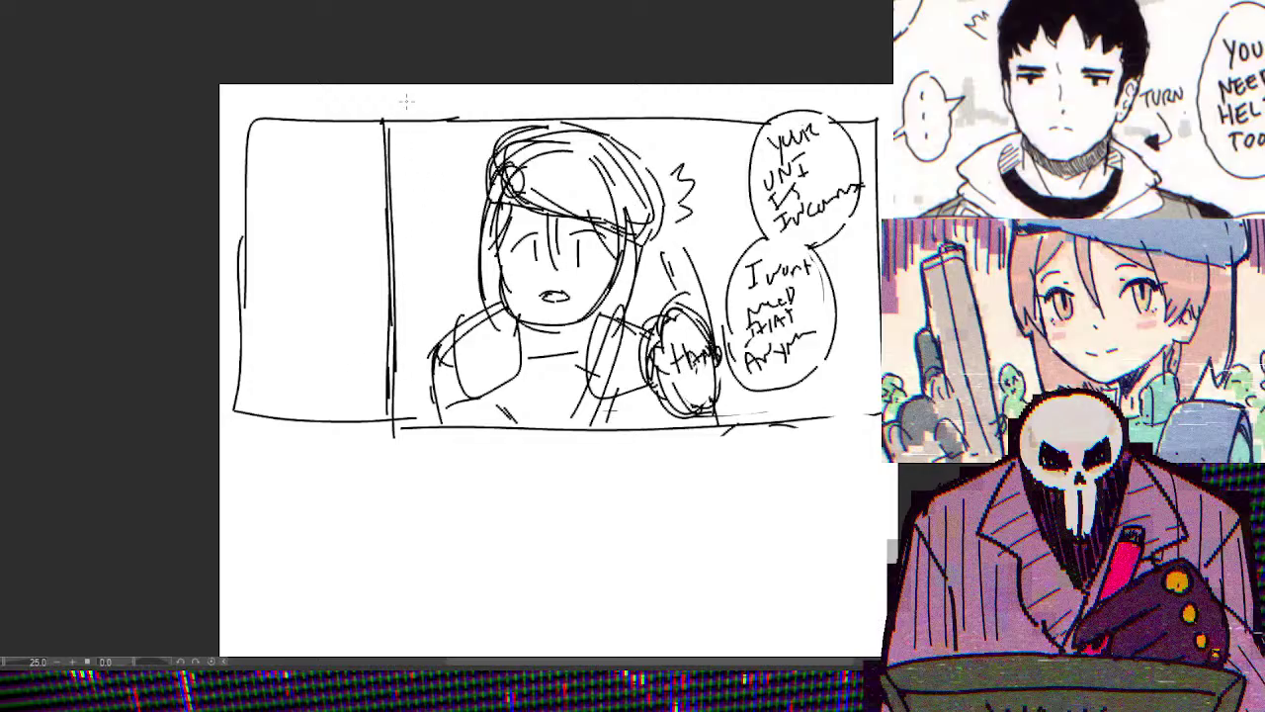
drag(510, 222, 599, 231)
mouse_move(544, 291)
mouse_down()
mouse_move(571, 306)
mouse_move(541, 306)
mouse_move(579, 304)
mouse_up()
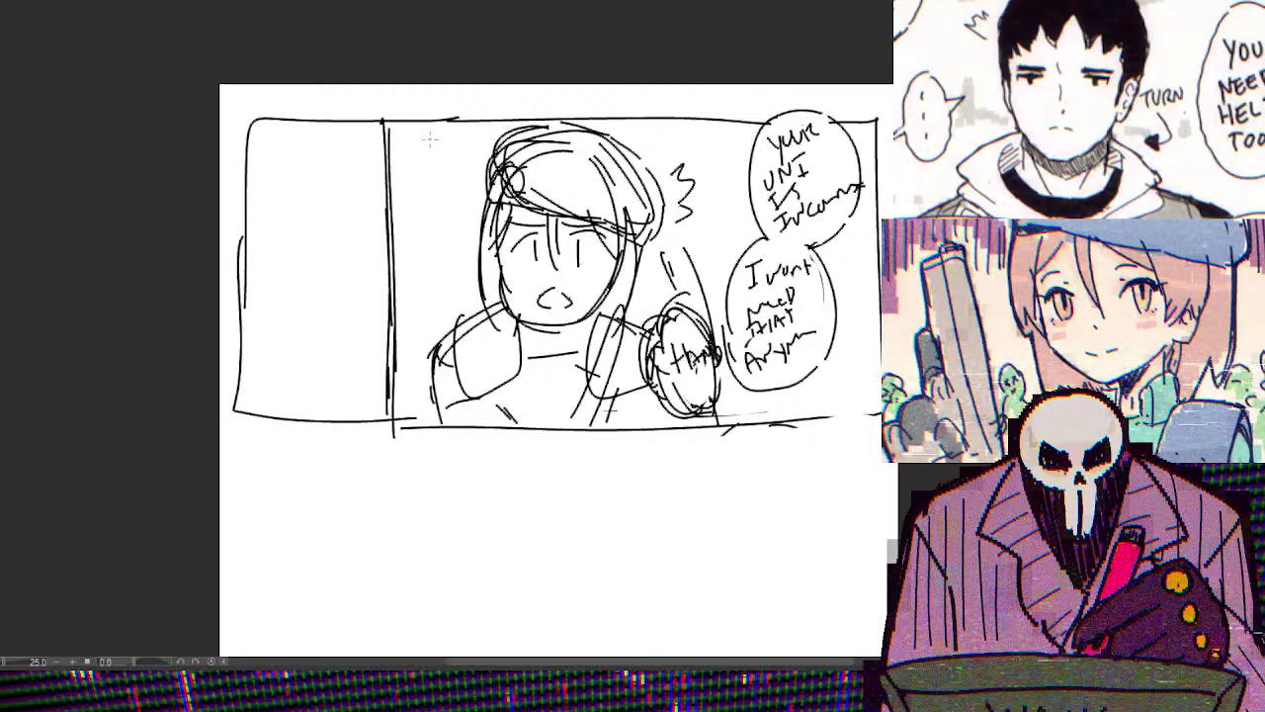
Draw a round balloon over the upper end of the gutter, start its lettering with "NO" and erase the panel lines inside
mouse_move(399, 103)
mouse_down()
mouse_move(365, 184)
mouse_move(427, 229)
mouse_move(425, 98)
mouse_up()
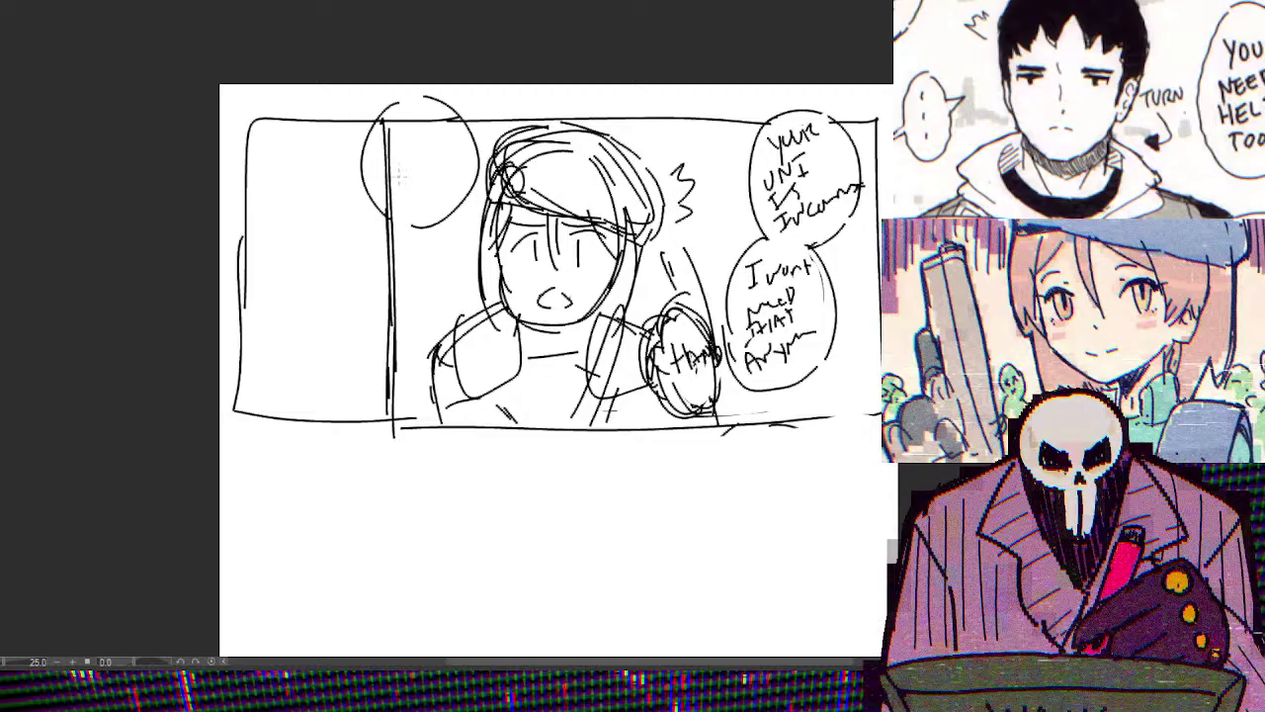
drag(397, 176, 434, 129)
mouse_move(441, 125)
mouse_down()
mouse_move(441, 150)
mouse_move(431, 119)
mouse_move(458, 151)
mouse_move(406, 194)
mouse_up()
key(ctrl+z)
key(ctrl+z)
drag(407, 166, 429, 174)
click(434, 174)
key(e)
mouse_move(385, 139)
mouse_down()
mouse_move(385, 202)
mouse_move(392, 180)
mouse_move(459, 164)
mouse_move(405, 214)
mouse_move(431, 211)
mouse_move(451, 174)
mouse_move(457, 183)
mouse_up()
Letter the remaining lines below "NO" down to "IT!" and extend the balloon's outline downward around them
drag(411, 196, 435, 209)
drag(419, 215, 457, 200)
drag(415, 243, 429, 259)
drag(411, 249, 431, 247)
drag(429, 261, 438, 231)
mouse_move(443, 225)
mouse_down()
mouse_move(445, 261)
mouse_move(447, 248)
mouse_up()
mouse_move(371, 210)
mouse_down()
mouse_move(425, 271)
mouse_move(470, 233)
mouse_up()
drag(457, 209, 454, 226)
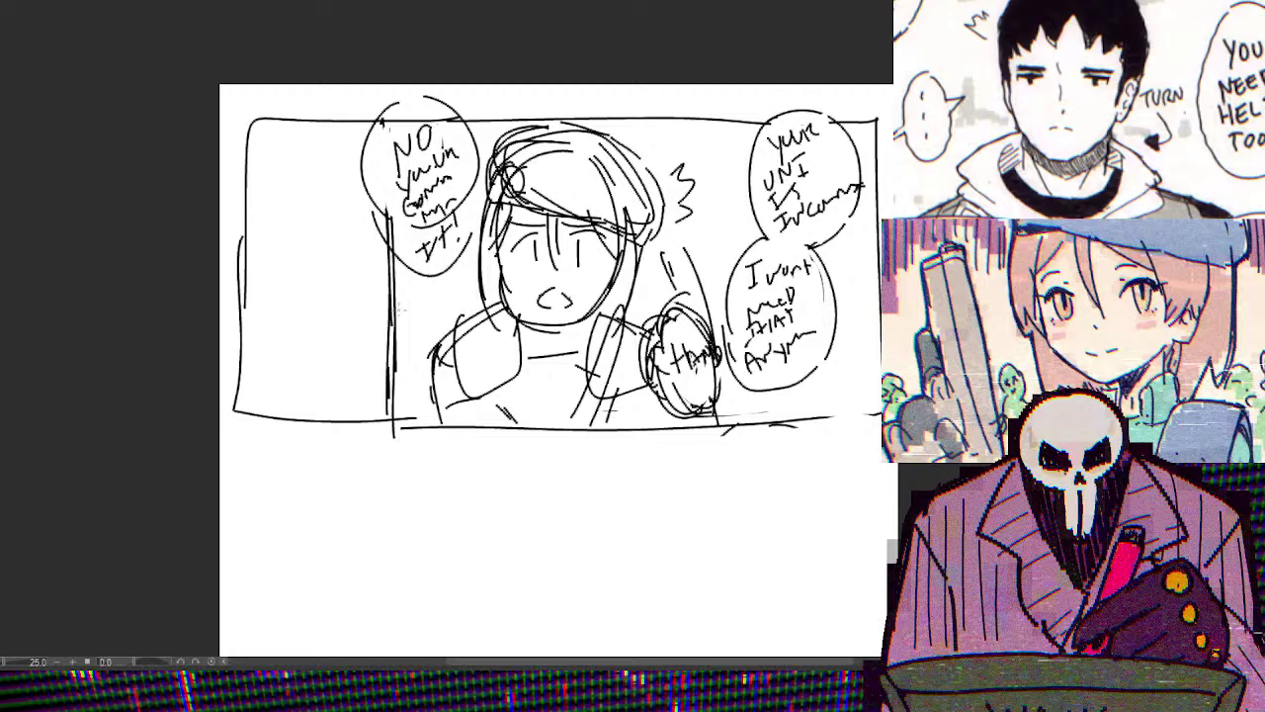
Redraw the lower border and the gutter-side edge of the narrow left panel
mouse_move(239, 366)
mouse_down()
mouse_move(304, 434)
mouse_move(363, 435)
mouse_up()
drag(376, 441, 391, 326)
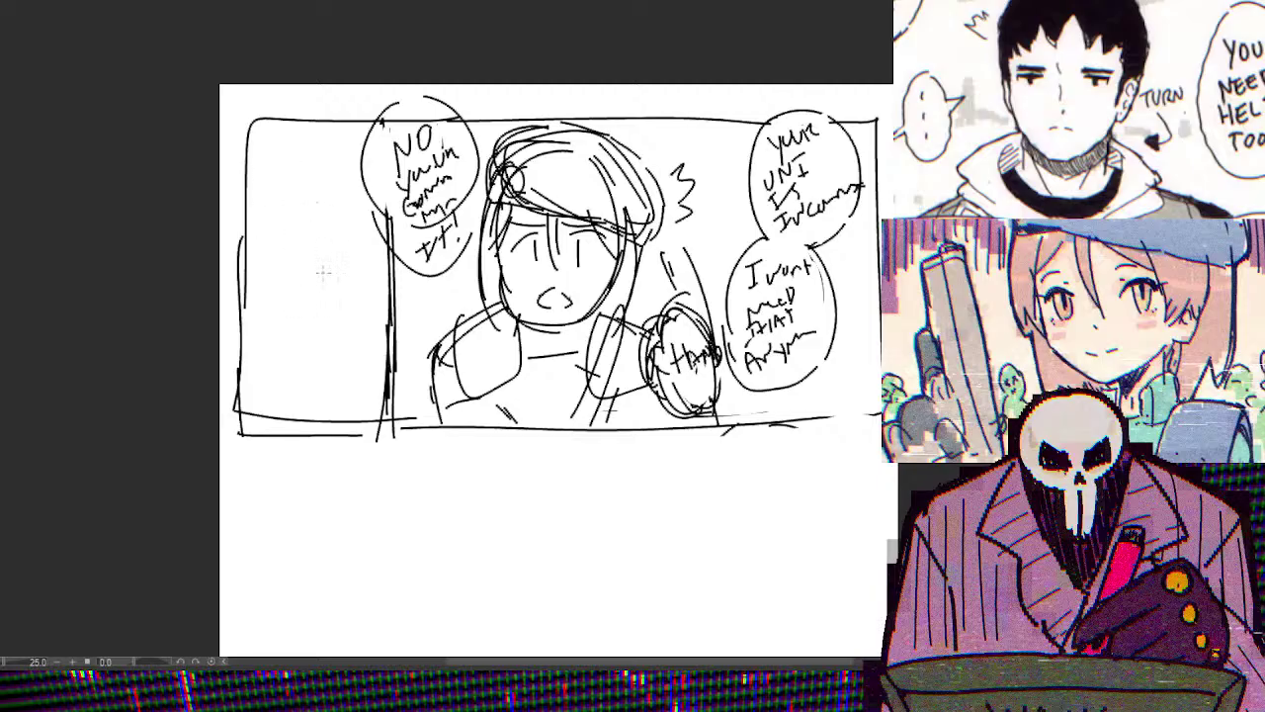
Sketch a long-haired character's head, neutral face, bangs and shoulders in the narrow left panel of the first row
mouse_move(300, 199)
mouse_down()
mouse_move(280, 241)
mouse_move(310, 306)
mouse_up()
mouse_move(323, 306)
mouse_down()
mouse_move(350, 289)
mouse_move(334, 194)
mouse_move(280, 270)
mouse_move(337, 311)
mouse_move(348, 205)
mouse_up()
mouse_move(280, 251)
mouse_down()
mouse_move(310, 249)
mouse_move(297, 265)
mouse_move(346, 251)
mouse_move(336, 266)
mouse_up()
drag(304, 184, 300, 241)
mouse_move(310, 248)
mouse_down()
mouse_move(326, 222)
mouse_move(343, 247)
mouse_up()
drag(342, 198, 350, 214)
drag(362, 209, 365, 308)
mouse_move(286, 188)
mouse_down()
mouse_move(269, 318)
mouse_move(336, 287)
mouse_move(246, 314)
mouse_up()
mouse_move(348, 296)
mouse_down()
mouse_move(374, 310)
mouse_move(382, 350)
mouse_up()
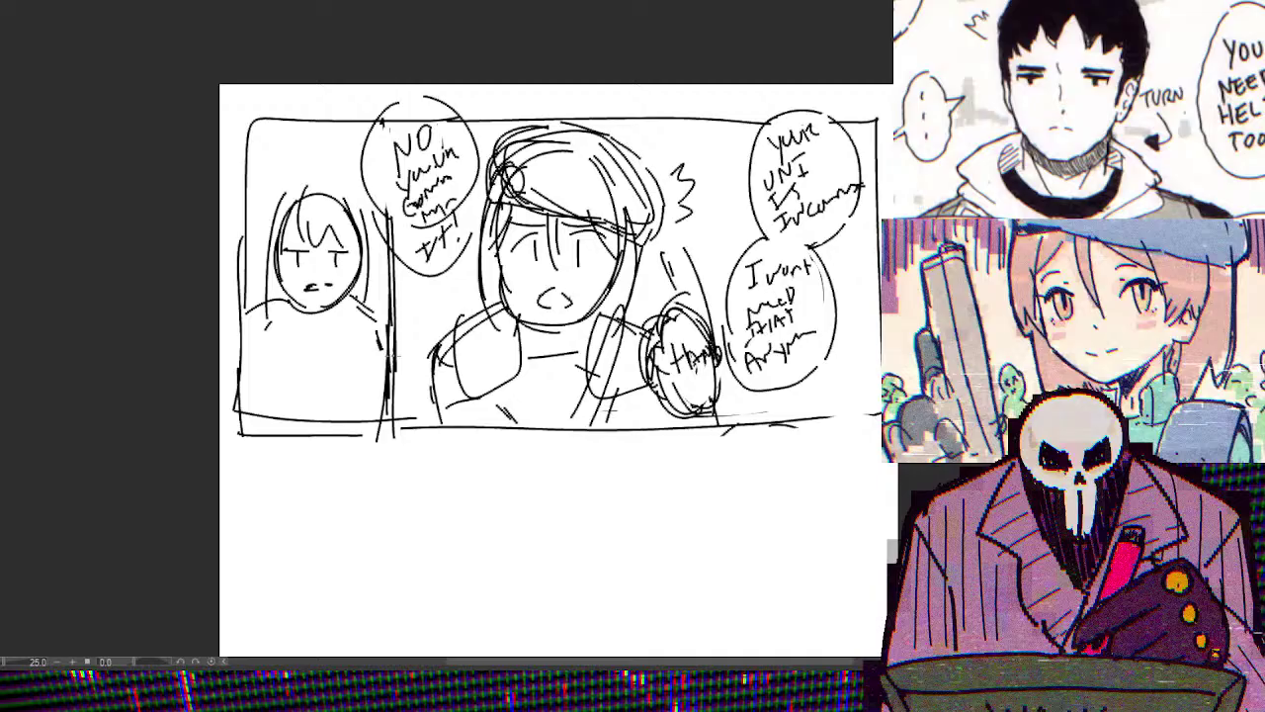
Replace the narrow-panel character's facial features with slanted brows, squinting eyes and an open, shouting mouth
mouse_move(387, 342)
mouse_down()
mouse_move(355, 348)
mouse_move(382, 379)
mouse_move(392, 280)
mouse_move(374, 223)
mouse_move(346, 193)
mouse_move(291, 233)
mouse_move(304, 253)
mouse_move(292, 267)
mouse_move(299, 249)
mouse_move(342, 254)
mouse_move(302, 270)
mouse_up()
key(ctrl+d)
mouse_move(320, 253)
mouse_down()
mouse_move(347, 262)
mouse_move(298, 253)
mouse_up()
mouse_move(320, 239)
mouse_down()
mouse_move(348, 251)
mouse_move(304, 302)
mouse_move(332, 292)
mouse_up()
drag(318, 294, 326, 310)
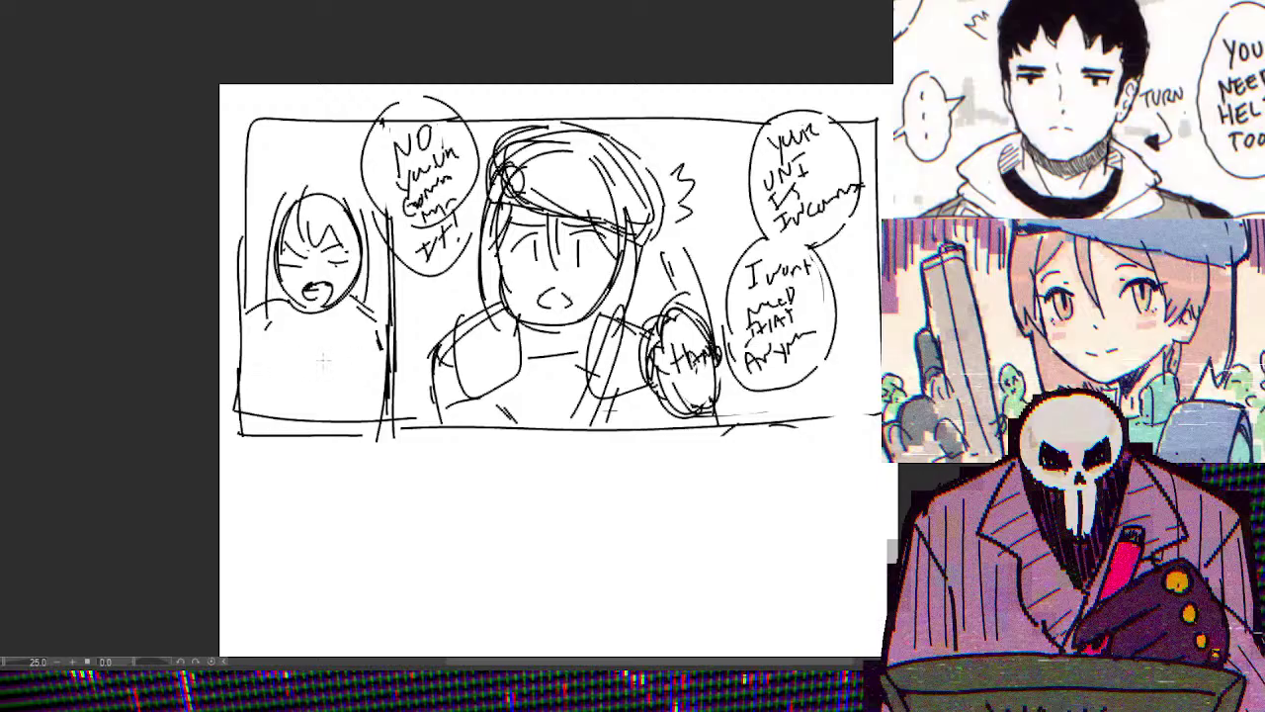
Letter a large shout above the long-haired character's head, with a rough outline along the panel's outer edge
mouse_move(263, 140)
mouse_down()
mouse_move(280, 183)
mouse_move(305, 174)
mouse_move(326, 142)
mouse_move(343, 166)
mouse_up()
mouse_move(253, 212)
mouse_down()
mouse_move(245, 245)
mouse_move(288, 191)
mouse_up()
drag(292, 193, 310, 205)
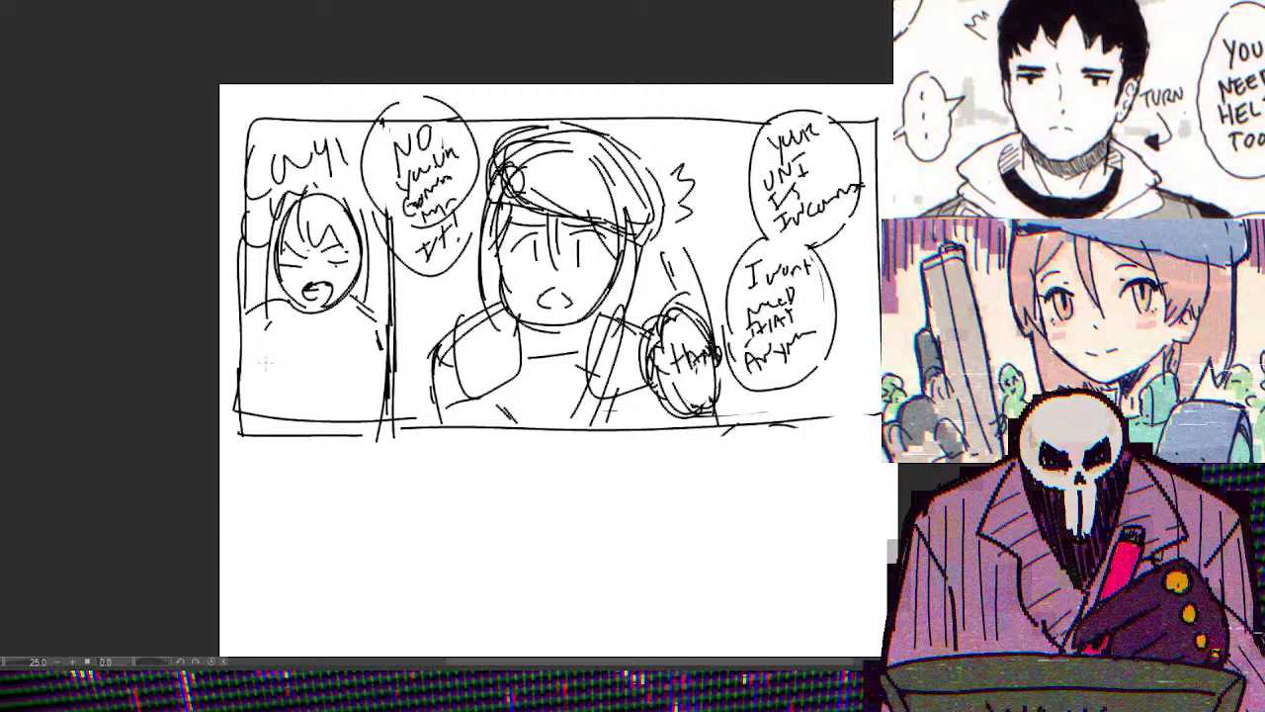
Rough in the collar, rounded chest and arms below the long-haired character's head in the narrow panel
drag(264, 338, 311, 337)
mouse_move(321, 297)
mouse_down()
mouse_move(322, 336)
mouse_move(271, 332)
mouse_up()
drag(366, 313, 378, 346)
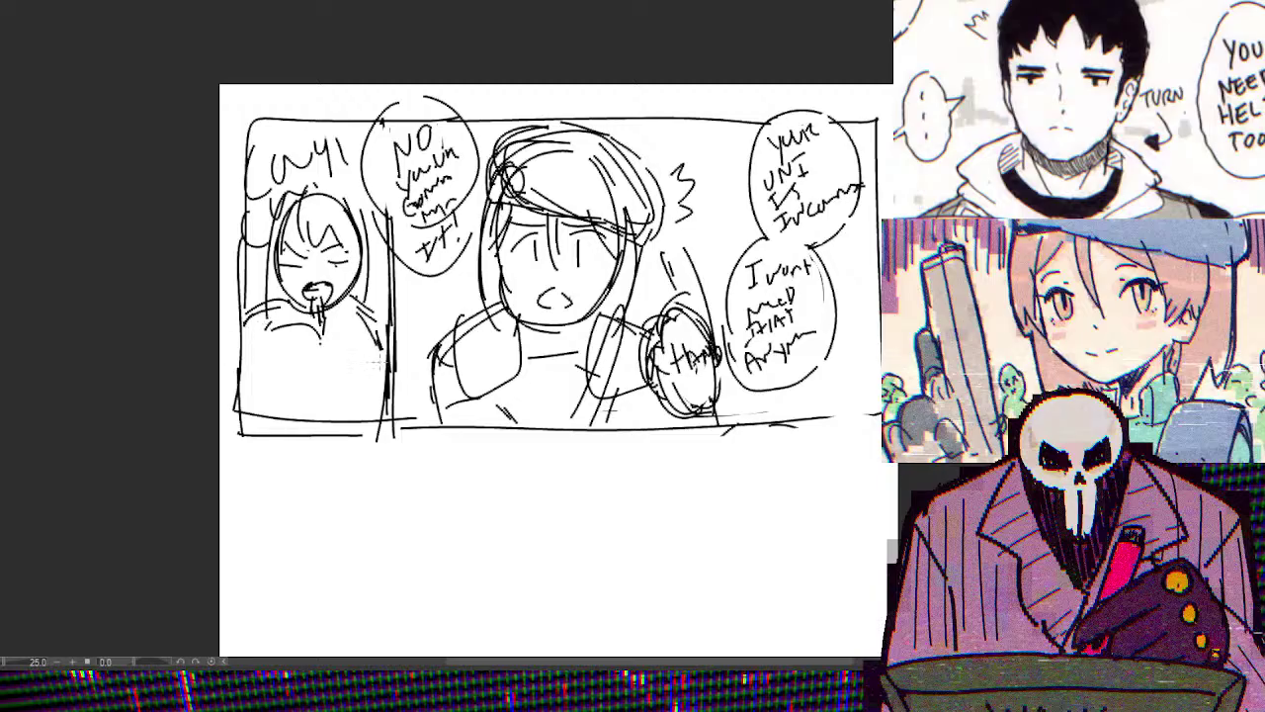
drag(267, 346, 249, 409)
drag(319, 323, 243, 391)
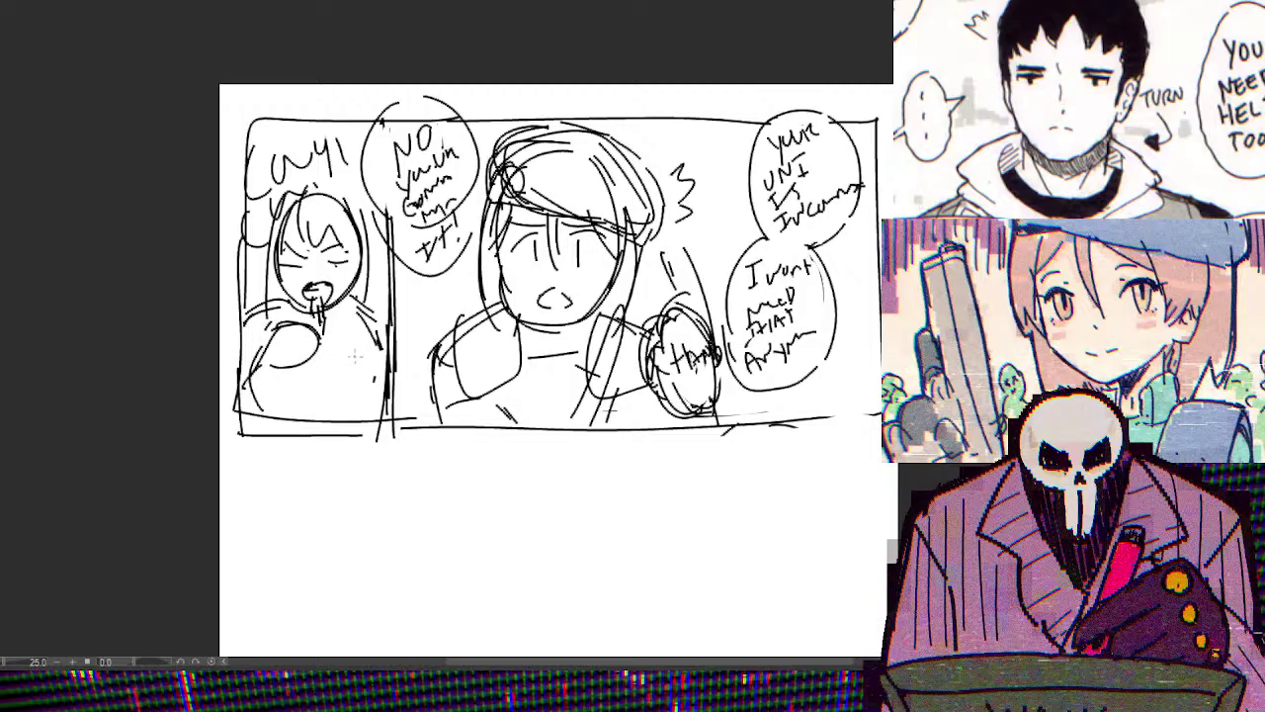
mouse_move(354, 334)
mouse_down()
mouse_move(342, 407)
mouse_move(380, 385)
mouse_move(384, 408)
mouse_up()
drag(329, 405, 297, 409)
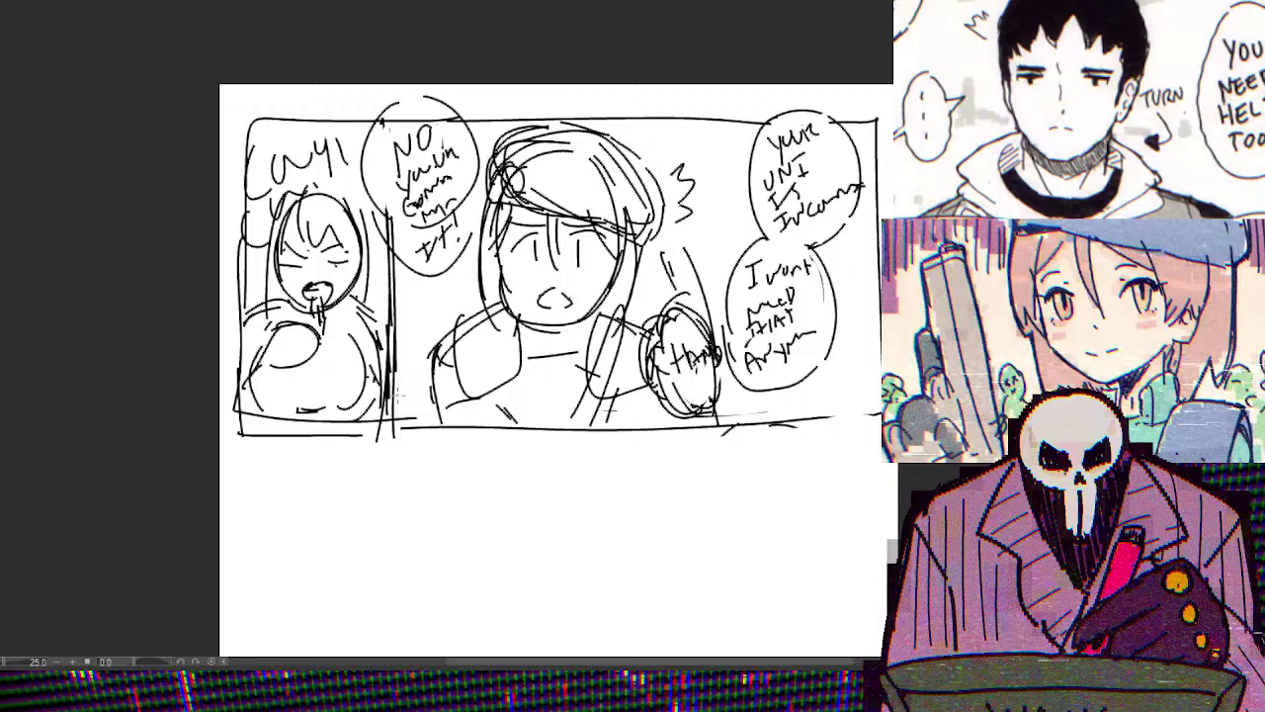
Darken the narrow-panel character's hair strands and eyes, and add the last letters of the shout above her
mouse_move(316, 234)
mouse_down()
mouse_move(332, 218)
mouse_move(374, 255)
mouse_move(374, 273)
mouse_up()
drag(318, 220, 362, 188)
drag(370, 249, 373, 322)
mouse_move(261, 251)
mouse_down()
mouse_move(265, 303)
mouse_move(295, 263)
mouse_move(360, 267)
mouse_up()
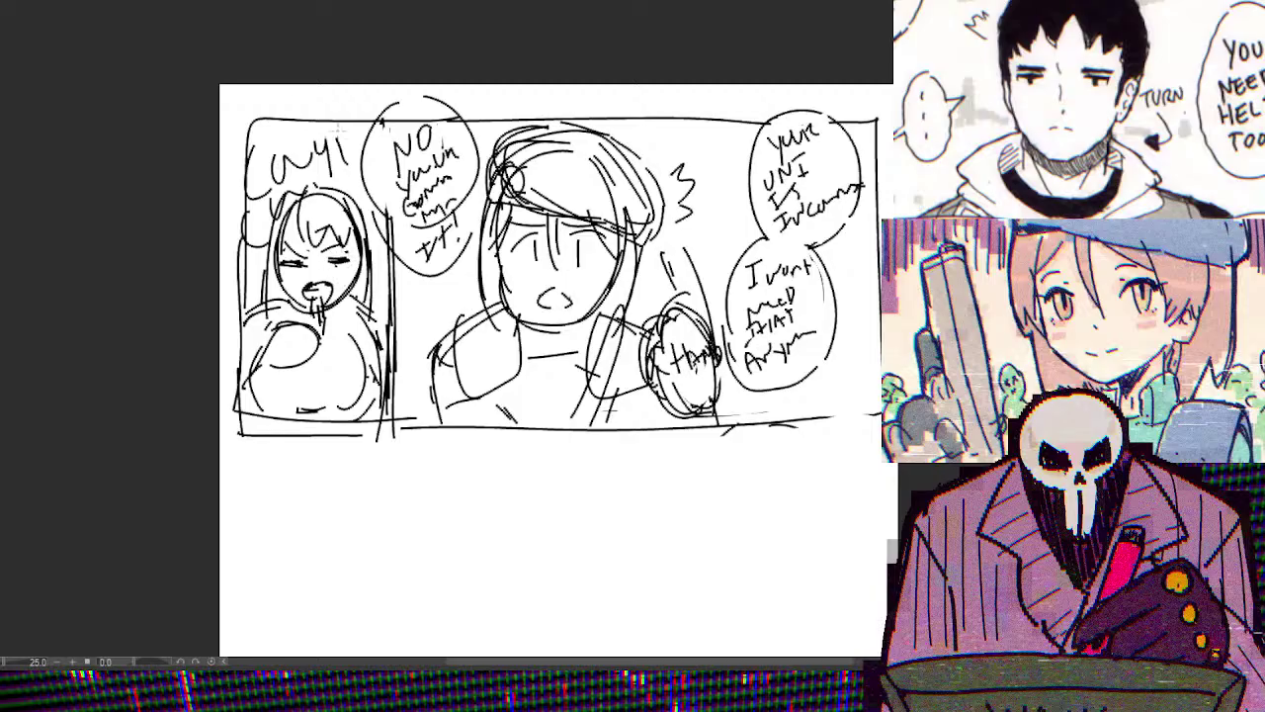
drag(334, 124, 336, 151)
mouse_move(338, 149)
mouse_down()
mouse_move(354, 162)
mouse_move(359, 122)
mouse_up()
drag(368, 118, 364, 158)
Draw the border of a wide panel below the first row, reaching the page's right margin, and clean up its lower edge and corner
mouse_move(554, 371)
mouse_down()
mouse_move(484, 310)
mouse_move(466, 266)
mouse_move(483, 258)
mouse_move(490, 203)
mouse_move(503, 243)
mouse_up()
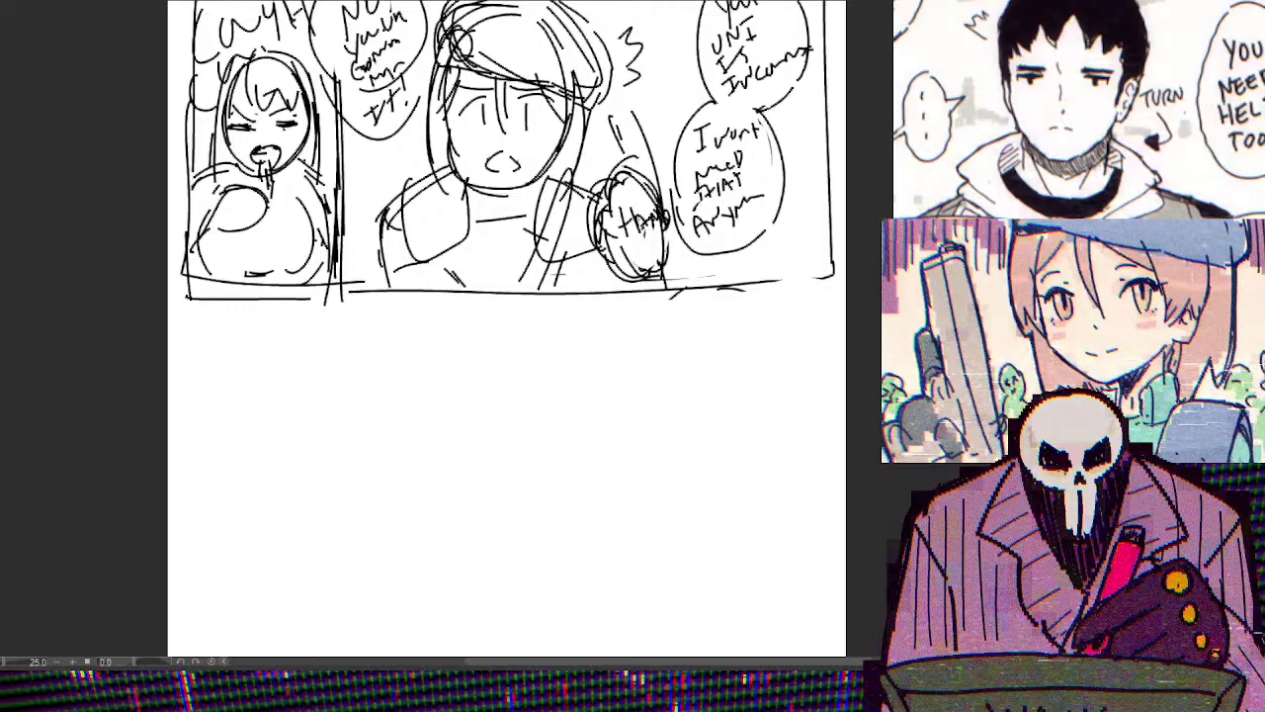
scroll(868, 456, down, 3)
scroll(869, 456, down, 2)
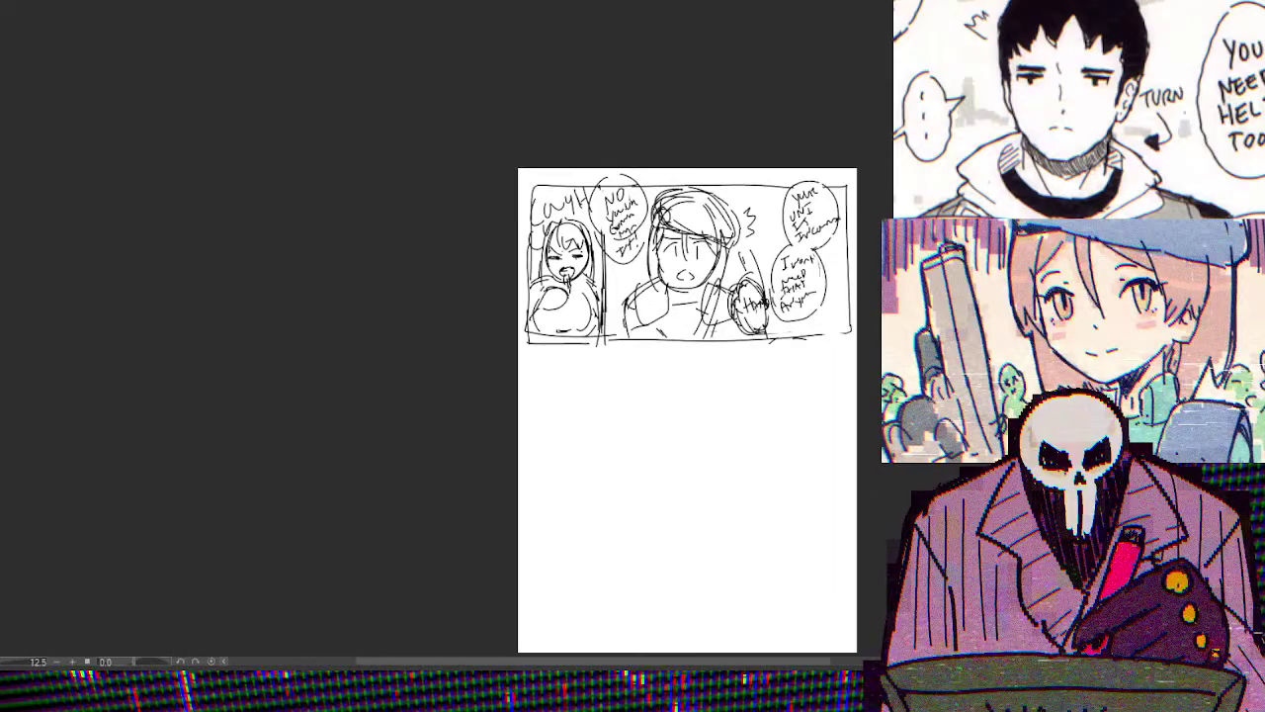
scroll(869, 457, up, 2)
scroll(869, 457, down, 1)
scroll(869, 457, left, 1)
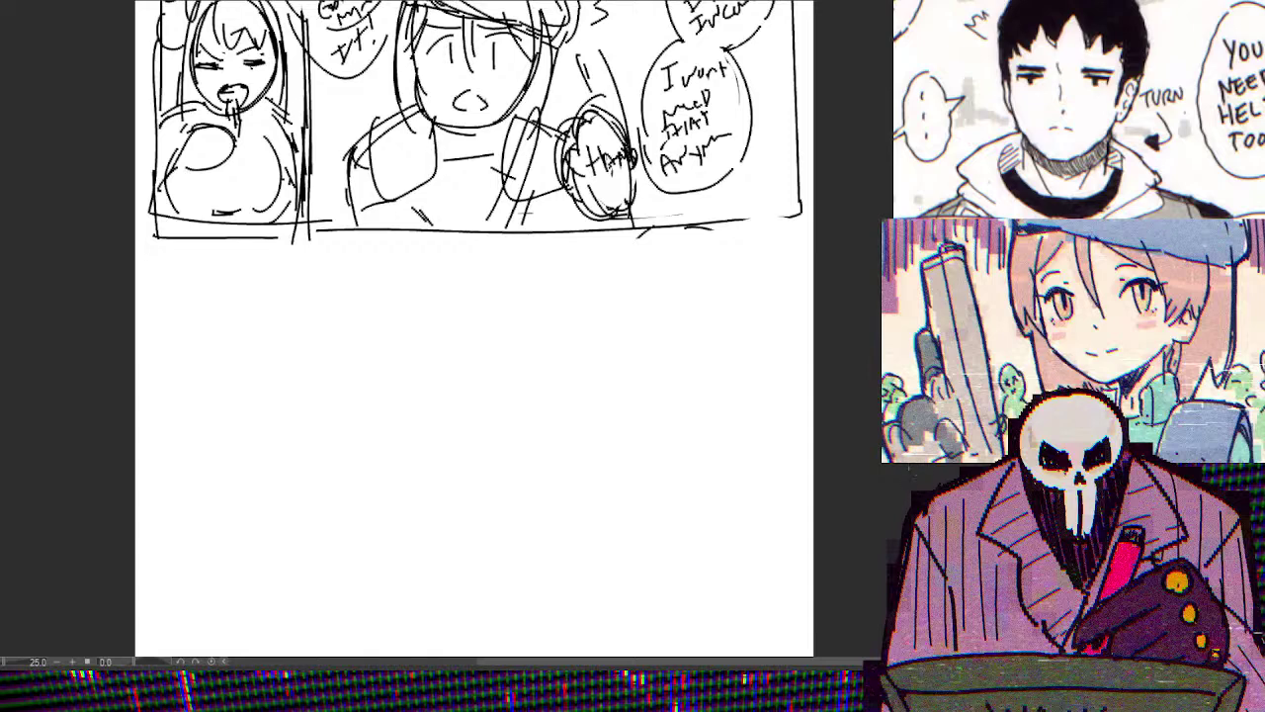
scroll(868, 456, down, 1)
drag(795, 210, 791, 435)
drag(798, 275, 795, 318)
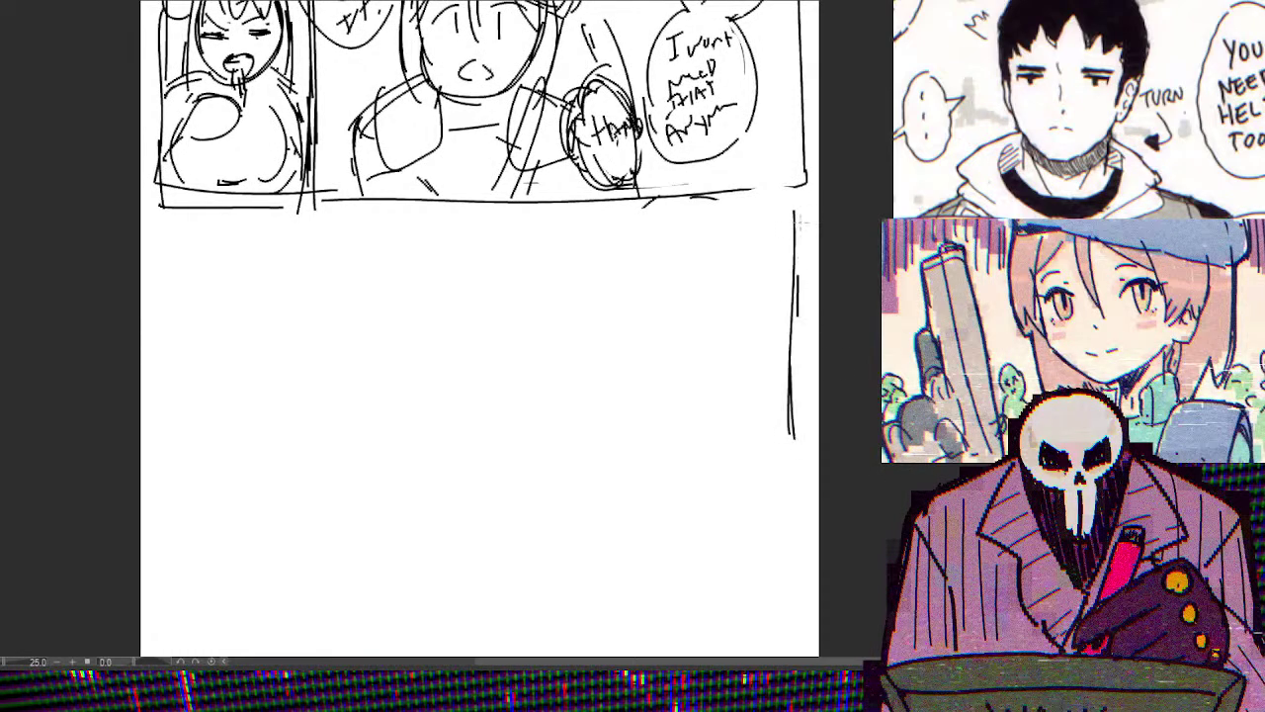
mouse_move(789, 210)
mouse_down()
mouse_move(367, 229)
mouse_move(343, 211)
mouse_move(348, 451)
mouse_move(597, 453)
mouse_up()
key(ctrl+minus)
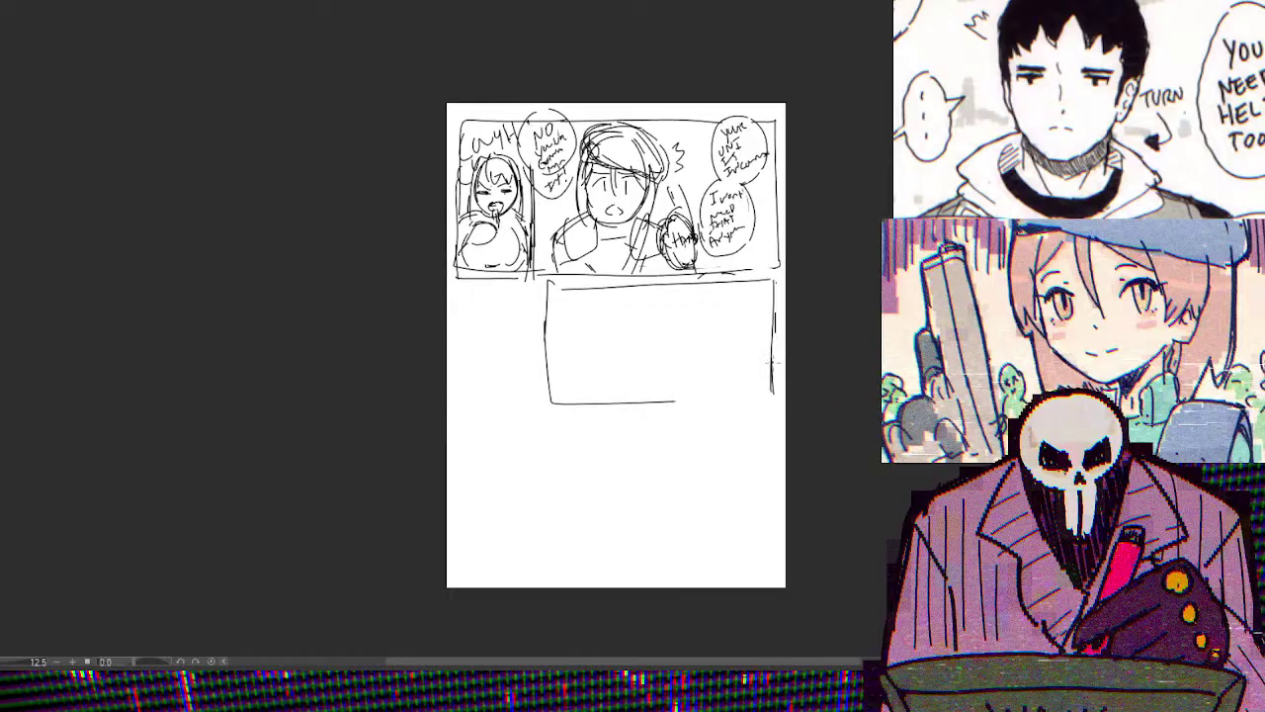
mouse_move(541, 376)
mouse_down()
mouse_move(690, 419)
mouse_move(774, 405)
mouse_up()
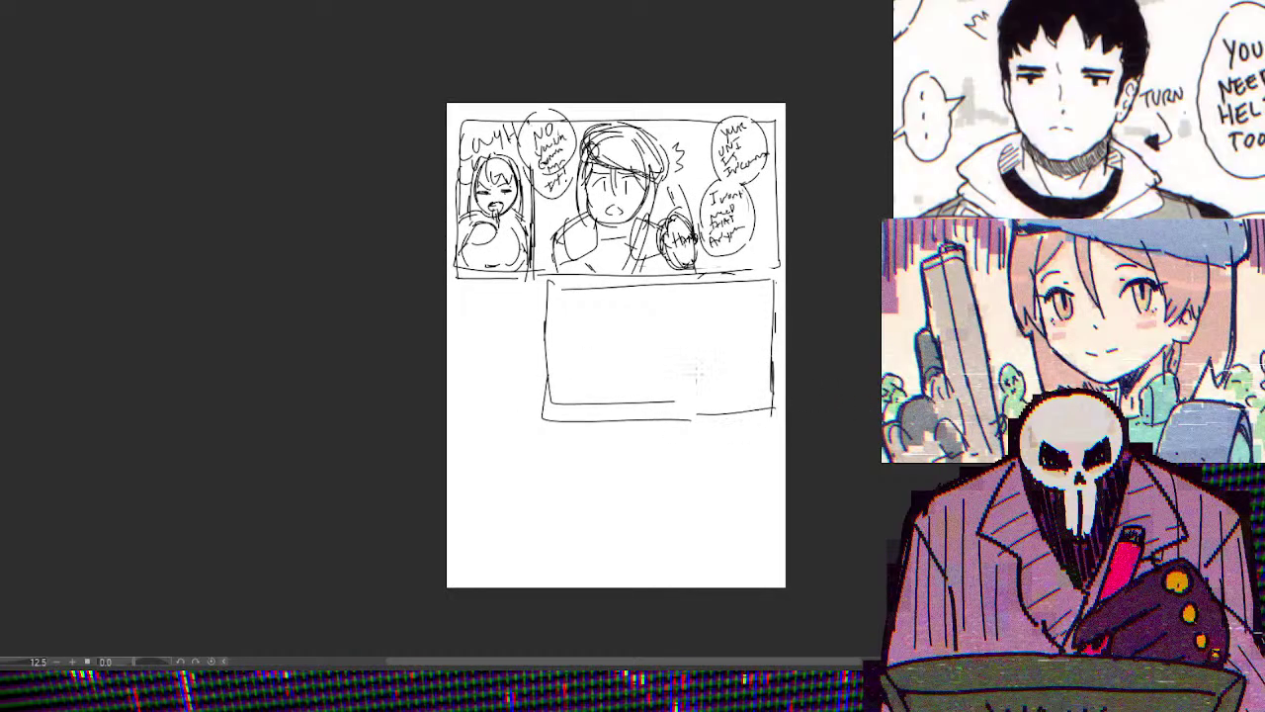
mouse_move(682, 399)
mouse_down()
mouse_move(560, 403)
mouse_move(552, 366)
mouse_up()
drag(627, 406, 618, 401)
key(ctrl+plus)
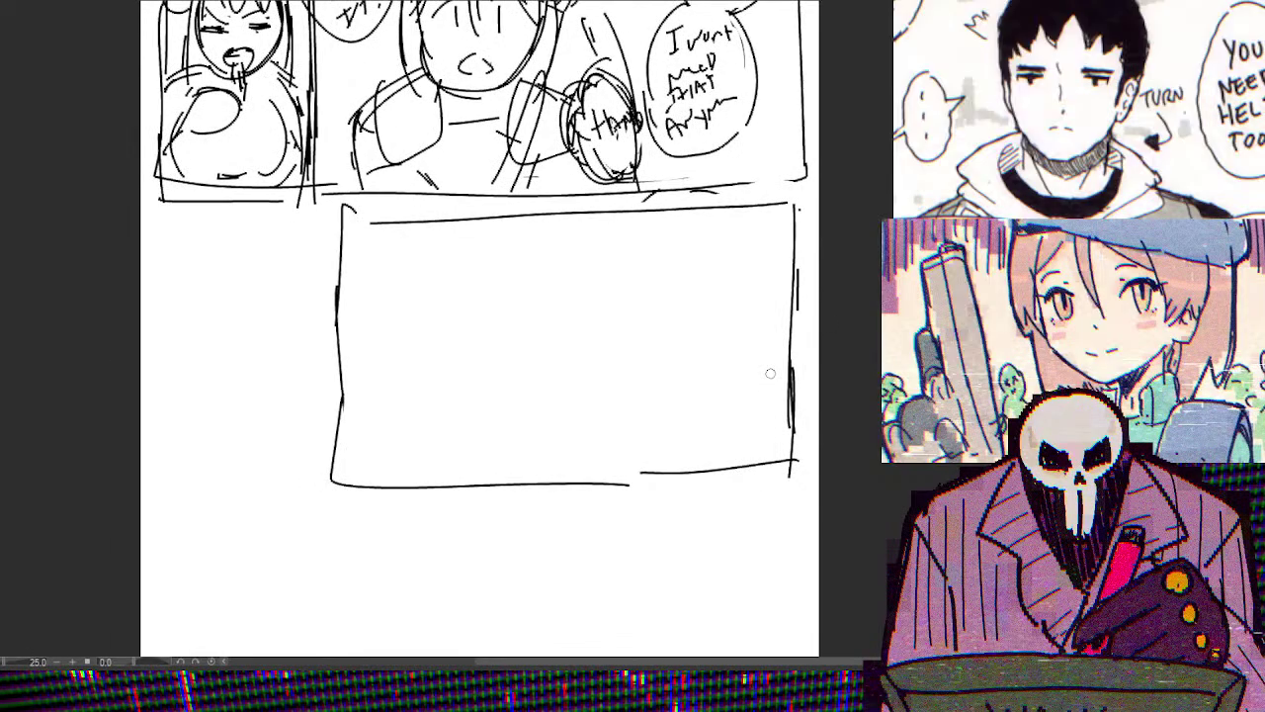
drag(342, 415, 362, 475)
Sketch an oval head in the new wide panel with angry slanted brows, narrowed eyes and an open mouth
mouse_move(534, 257)
mouse_down()
mouse_move(515, 301)
mouse_move(566, 370)
mouse_up()
mouse_move(581, 368)
mouse_down()
mouse_move(601, 364)
mouse_move(566, 224)
mouse_move(534, 368)
mouse_up()
drag(526, 303, 554, 303)
mouse_move(542, 305)
mouse_down()
mouse_move(544, 318)
mouse_move(603, 302)
mouse_move(591, 320)
mouse_up()
drag(526, 283, 559, 296)
drag(577, 299, 603, 287)
drag(565, 336, 547, 363)
mouse_move(568, 338)
mouse_down()
mouse_move(591, 360)
mouse_move(577, 342)
mouse_move(564, 371)
mouse_up()
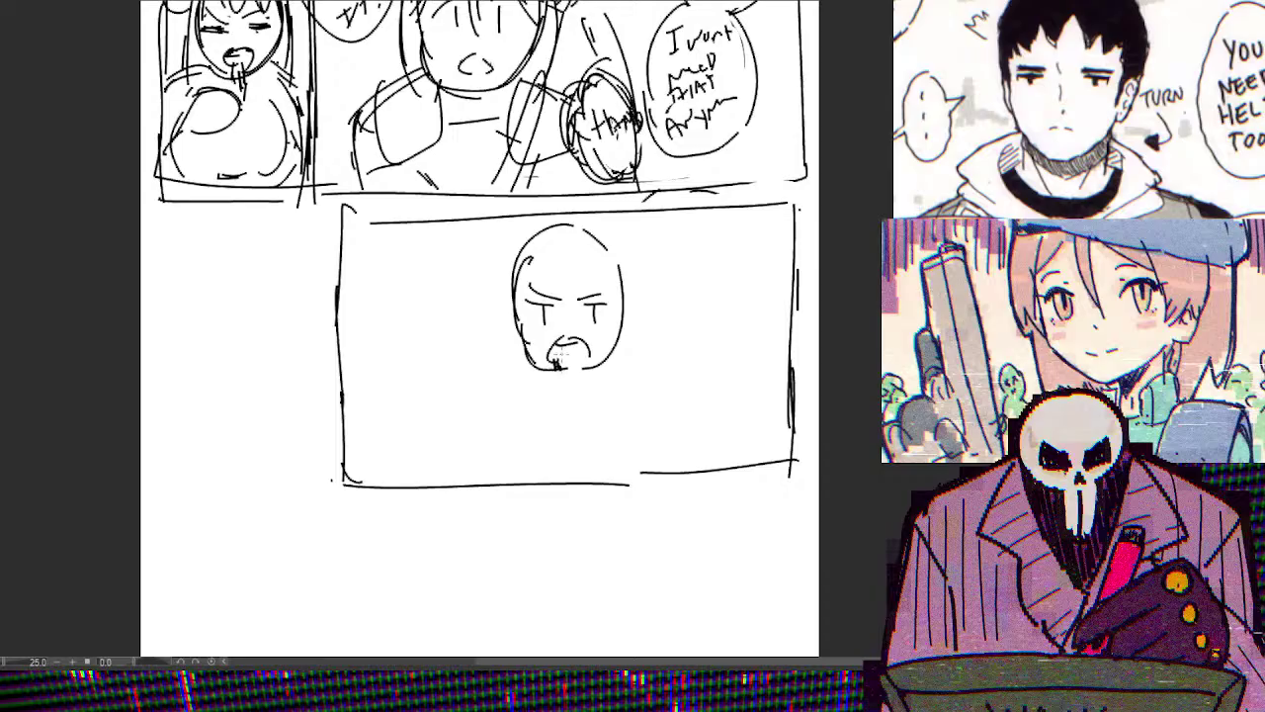
Add parted bangs and long straight hair strands down both sides of the angry head
drag(540, 223, 528, 297)
drag(542, 245, 563, 247)
mouse_move(563, 265)
mouse_down()
mouse_move(594, 265)
mouse_move(608, 237)
mouse_move(607, 304)
mouse_up()
mouse_move(613, 237)
mouse_down()
mouse_move(624, 286)
mouse_move(637, 378)
mouse_up()
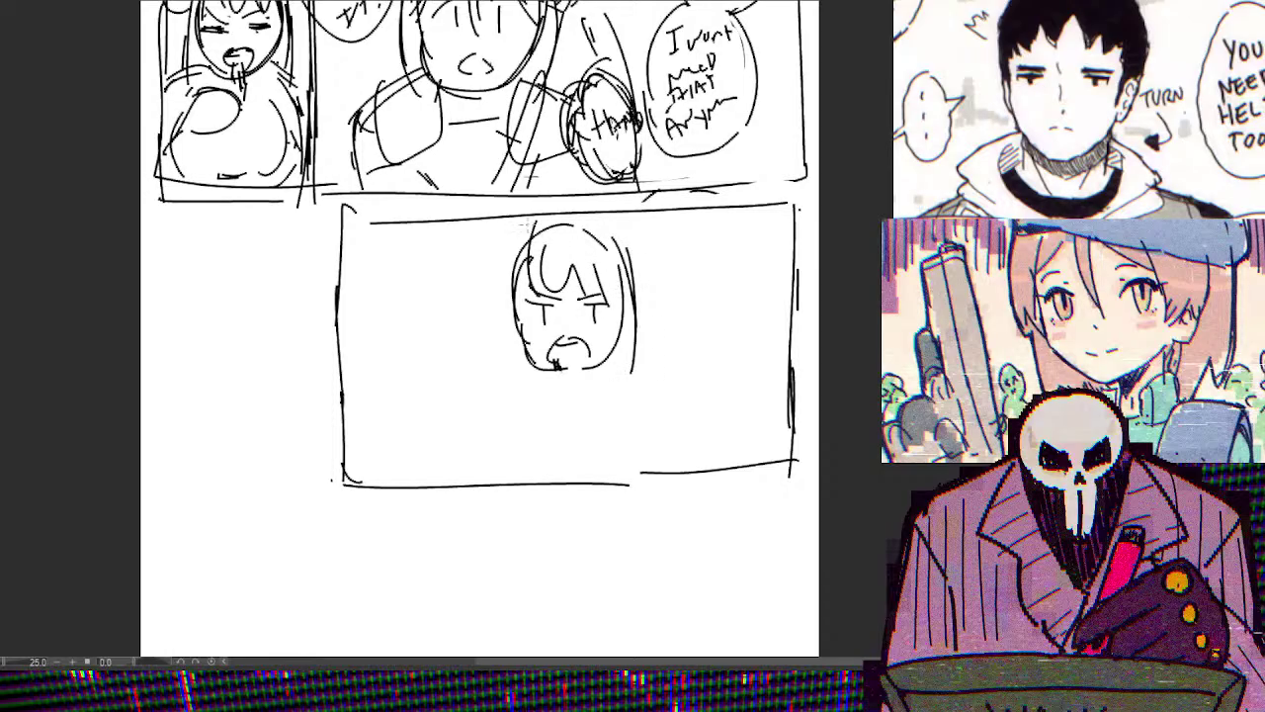
drag(518, 226, 514, 385)
drag(506, 338, 502, 375)
drag(516, 231, 500, 275)
drag(506, 275, 495, 404)
drag(530, 251, 526, 375)
drag(638, 306, 621, 350)
Sketch the angry character's shoulders, upper arms and chest down to folded hands at the panel's lower border
drag(514, 340, 466, 421)
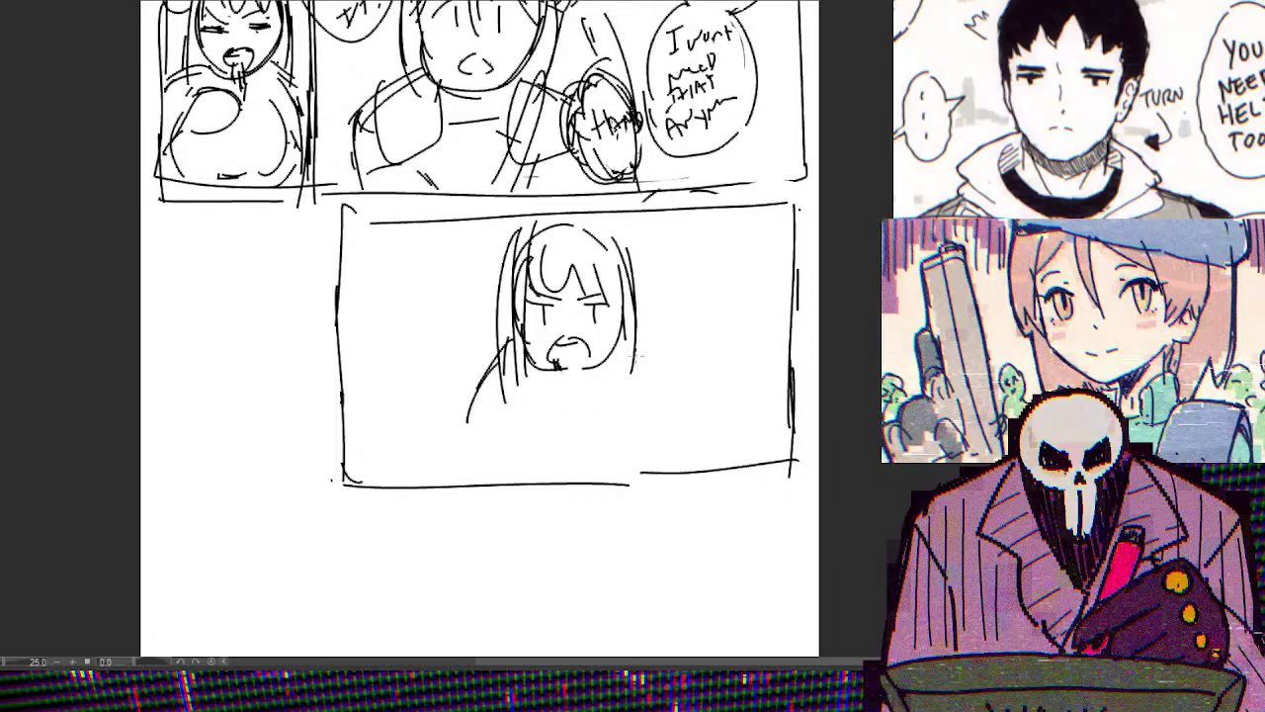
mouse_move(522, 346)
mouse_down()
mouse_move(472, 384)
mouse_move(457, 437)
mouse_up()
drag(471, 383, 466, 475)
mouse_move(624, 338)
mouse_down()
mouse_move(657, 376)
mouse_move(664, 465)
mouse_move(611, 481)
mouse_up()
mouse_move(604, 445)
mouse_down()
mouse_move(548, 464)
mouse_move(624, 470)
mouse_move(613, 484)
mouse_up()
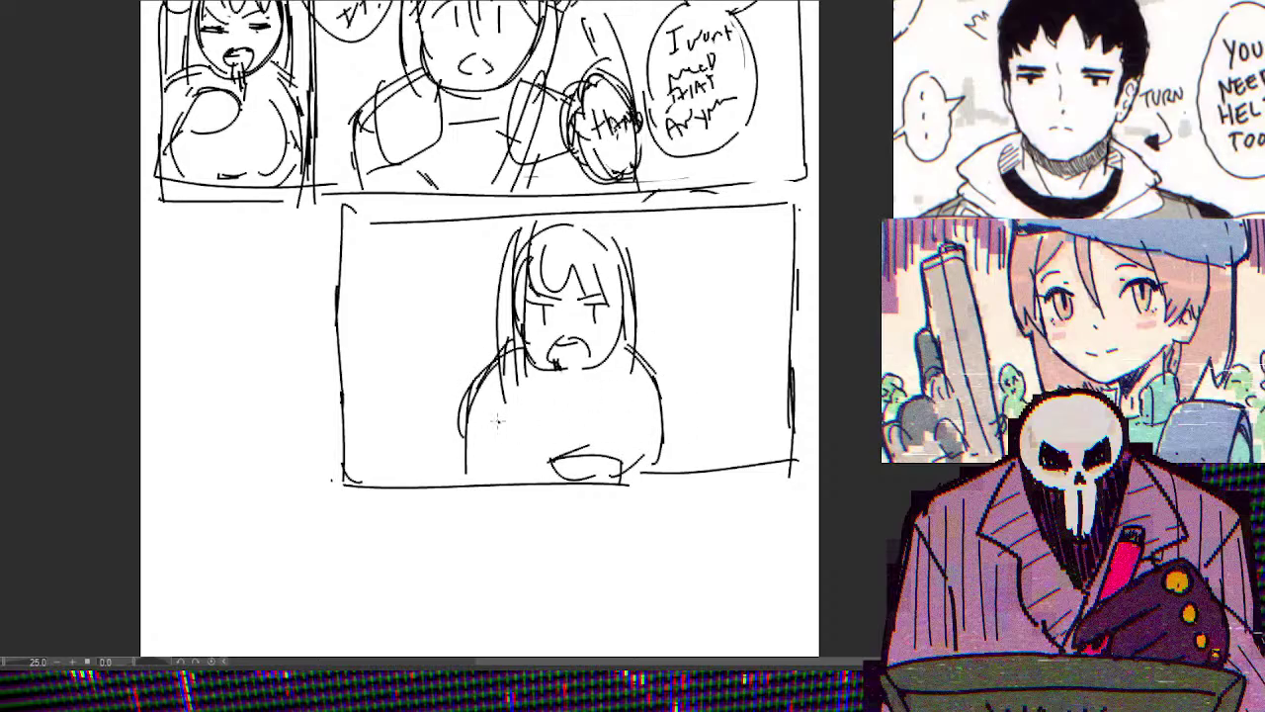
drag(500, 415, 508, 470)
mouse_move(520, 462)
mouse_down()
mouse_move(591, 451)
mouse_move(612, 465)
mouse_up()
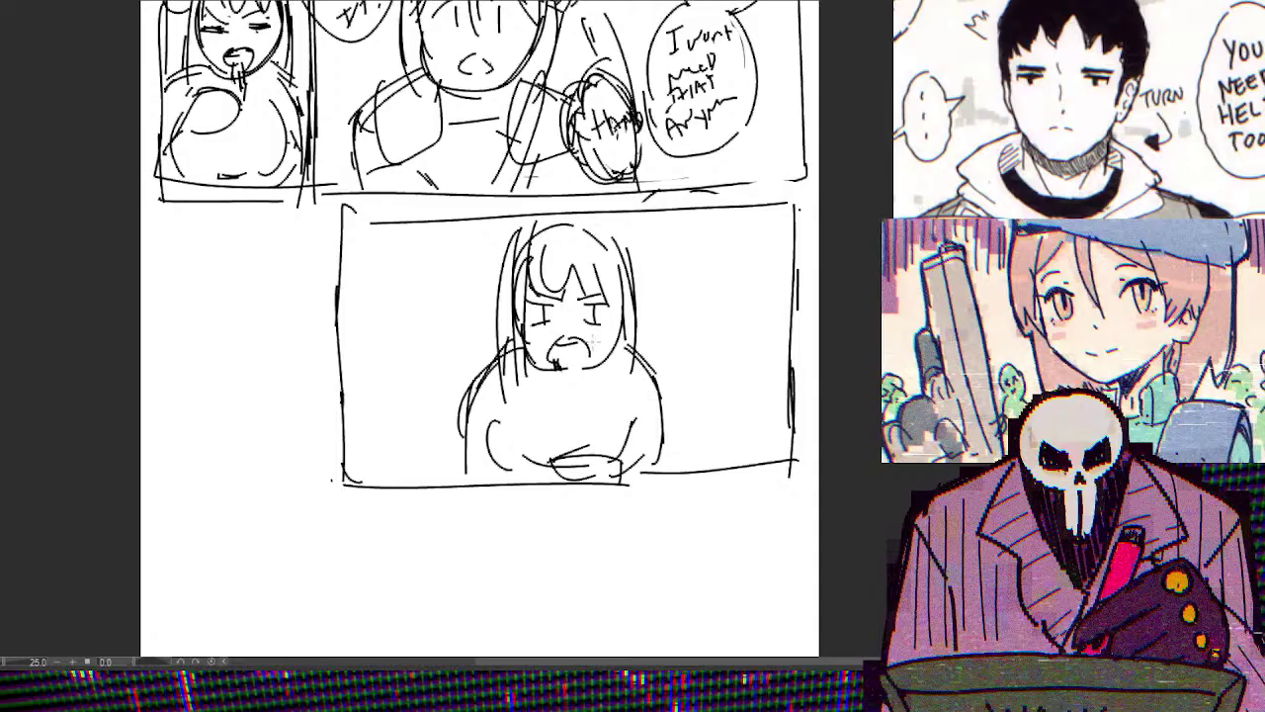
Add the collar below the angry character's chin and extra hair strands over her crown and shoulder
drag(553, 361, 589, 400)
drag(621, 336, 705, 421)
drag(475, 285, 548, 248)
drag(549, 249, 611, 311)
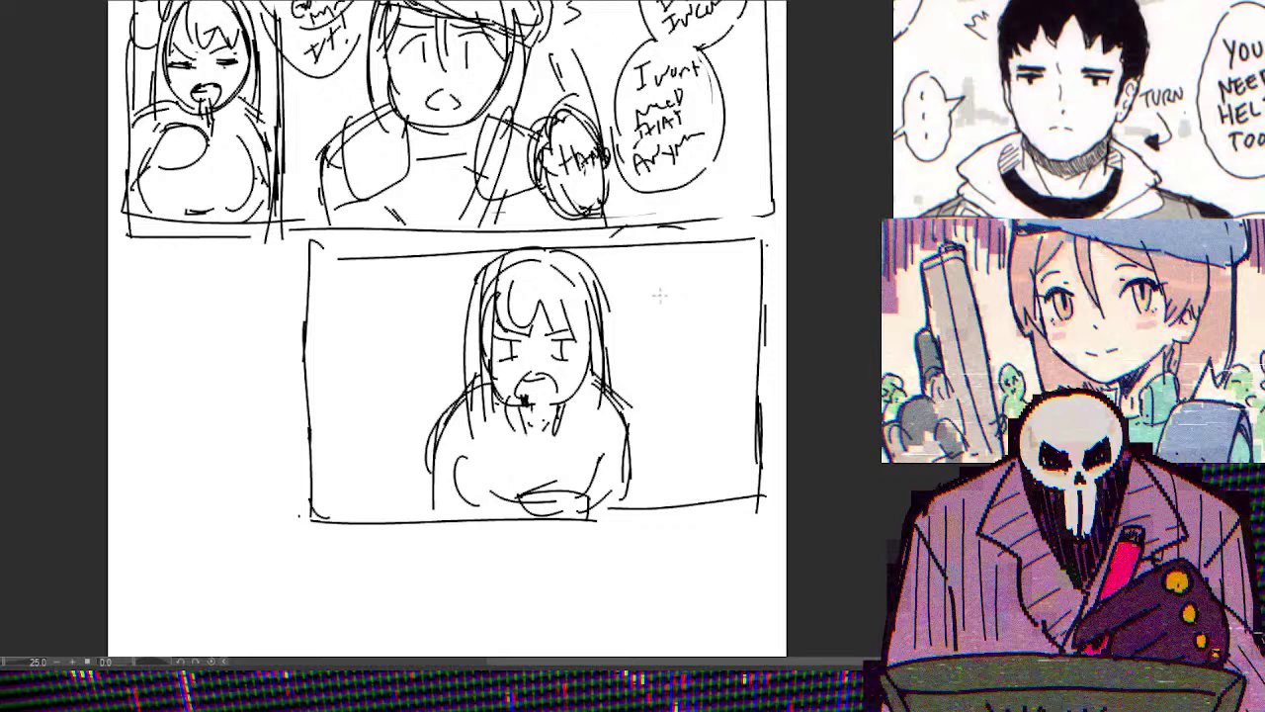
Letter three lines from "FORGET" to "TROUBLE" right of the angry character and rough in parts of a balloon outline around them
drag(635, 274, 706, 285)
mouse_move(698, 272)
mouse_down()
mouse_move(714, 269)
mouse_move(680, 277)
mouse_move(692, 271)
mouse_move(703, 295)
mouse_move(737, 275)
mouse_up()
click(738, 280)
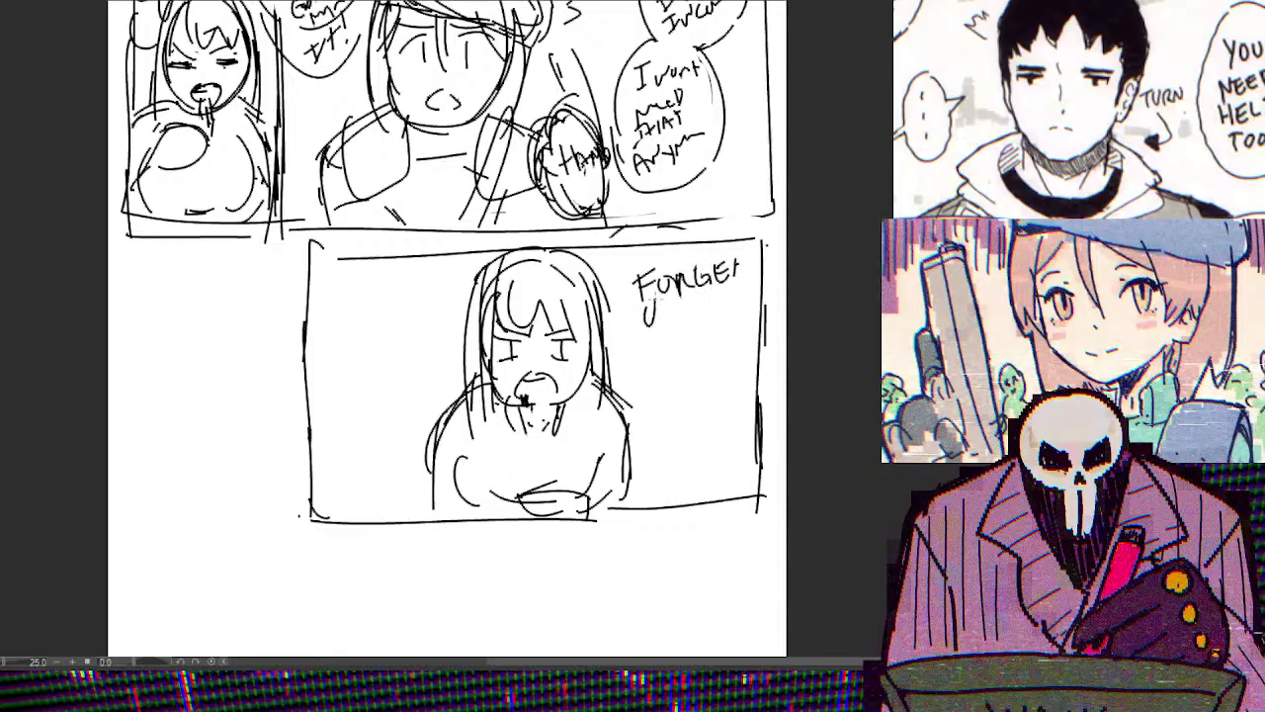
mouse_move(644, 326)
mouse_down()
mouse_move(652, 302)
mouse_move(665, 325)
mouse_move(674, 302)
mouse_move(722, 318)
mouse_move(750, 295)
mouse_move(660, 372)
mouse_move(699, 336)
mouse_move(749, 346)
mouse_up()
mouse_move(696, 229)
mouse_down()
mouse_move(645, 263)
mouse_move(613, 380)
mouse_up()
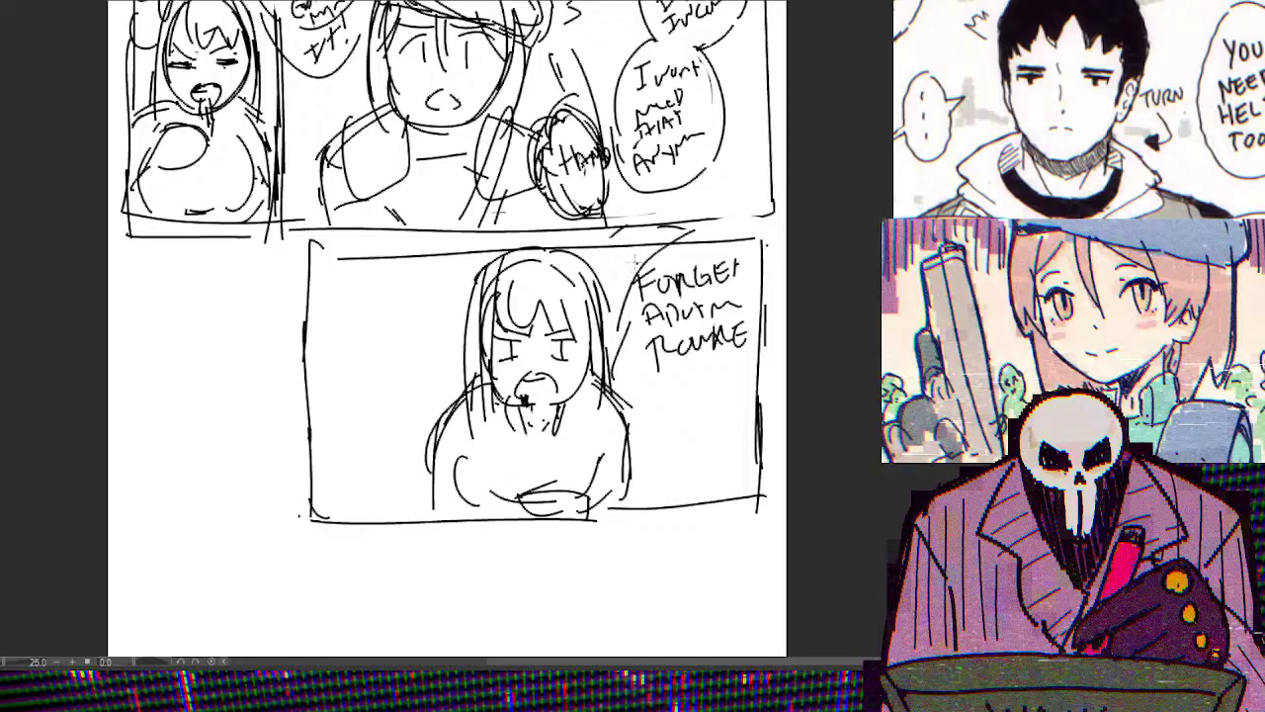
drag(643, 255, 604, 385)
drag(639, 385, 648, 423)
drag(692, 403, 753, 352)
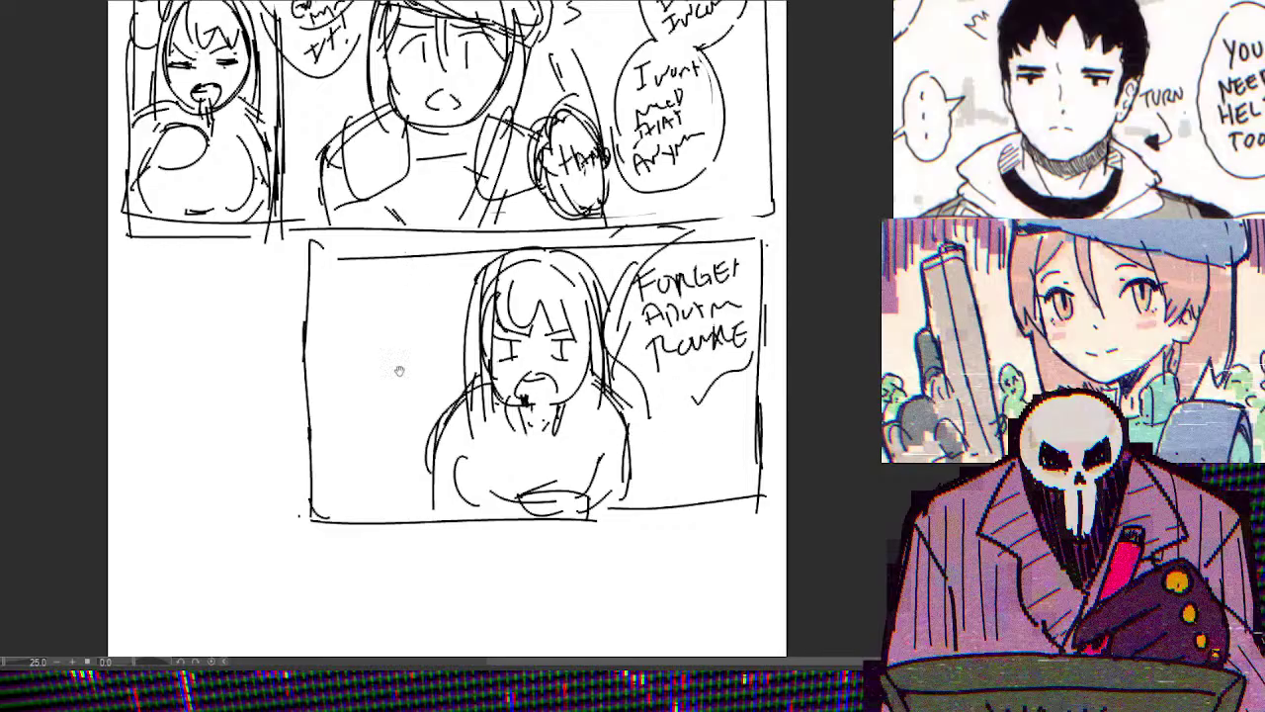
Redraw the angry character's clasped hands as an oval and reinforce the lines of both arms
scroll(398, 369, left, 2)
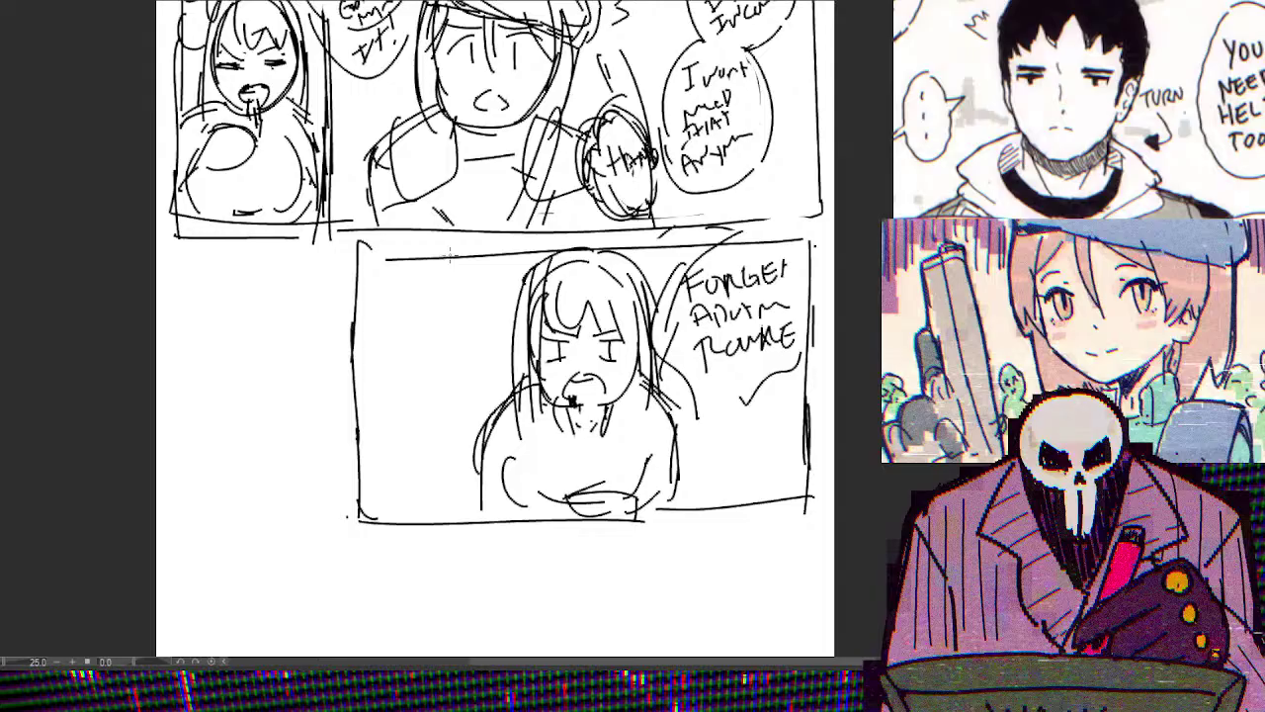
mouse_move(570, 497)
mouse_down()
mouse_move(576, 531)
mouse_move(636, 516)
mouse_up()
drag(516, 431, 522, 504)
drag(526, 390, 499, 524)
drag(664, 393, 670, 470)
drag(663, 427, 670, 490)
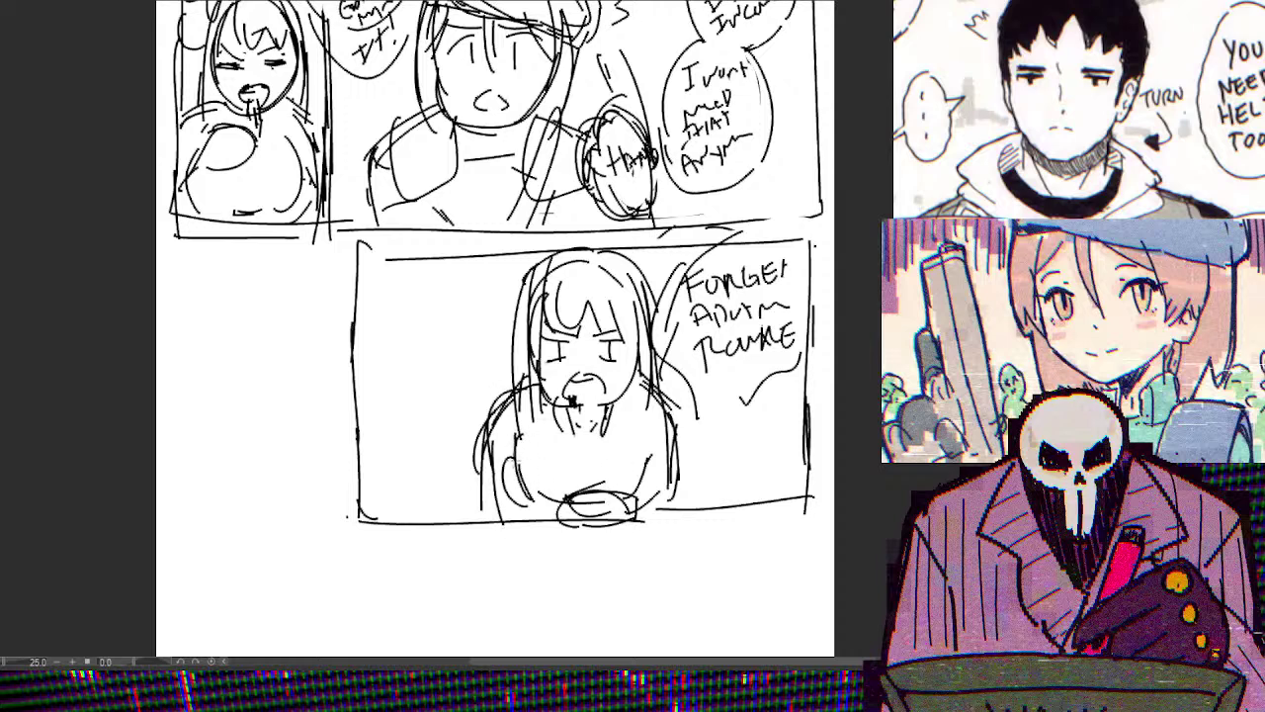
Sketch rounded objects in the wide panel's lower left corner, beside the angry character's arm
drag(488, 443, 484, 506)
mouse_move(543, 461)
mouse_down()
mouse_move(581, 479)
mouse_move(569, 491)
mouse_up()
key(ctrl+z)
key(ctrl+z)
mouse_move(388, 486)
mouse_down()
mouse_move(405, 477)
mouse_move(443, 503)
mouse_move(479, 496)
mouse_move(514, 524)
mouse_up()
drag(441, 488, 444, 520)
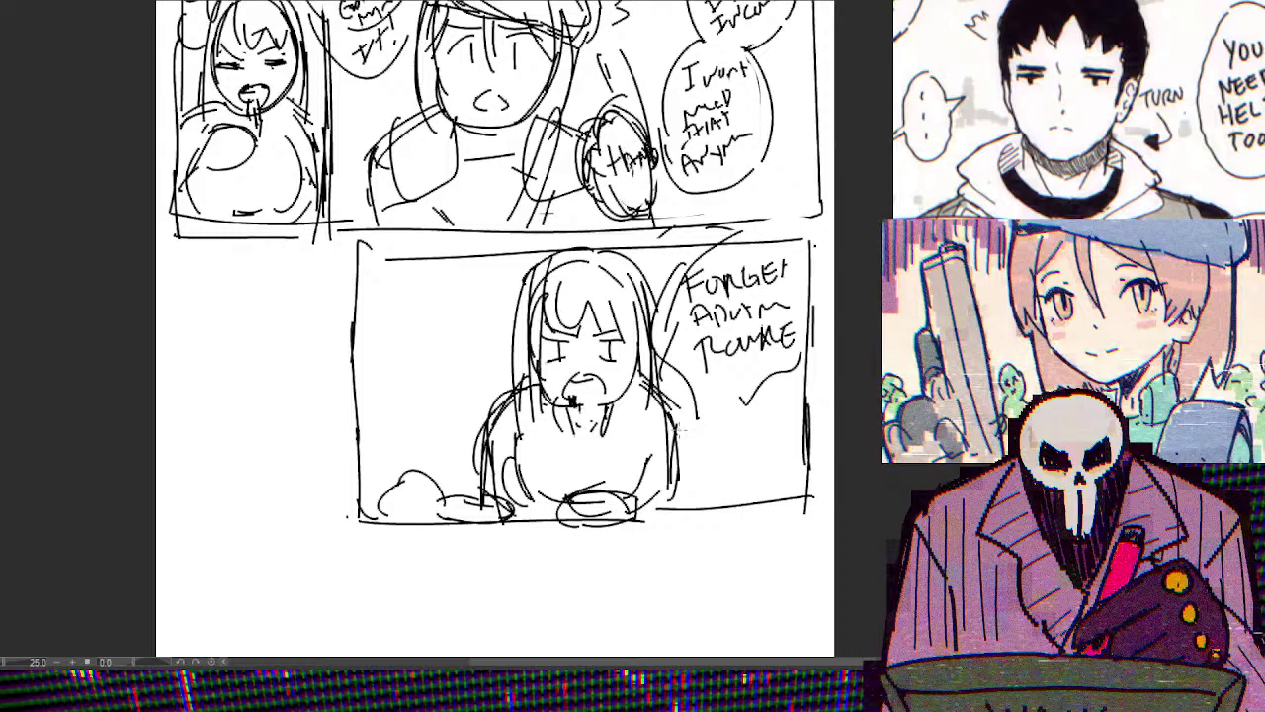
mouse_move(573, 494)
mouse_down()
mouse_move(695, 415)
mouse_move(807, 442)
mouse_up()
mouse_move(692, 413)
mouse_down()
mouse_move(624, 453)
mouse_move(559, 520)
mouse_up()
mouse_move(559, 520)
mouse_down()
mouse_move(736, 403)
mouse_move(803, 410)
mouse_up()
key(ctrl+z)
key(ctrl+z)
key(ctrl+z)
key(ctrl+z)
key(ctrl+z)
key(ctrl+z)
Letter four lines reading "JUST PROMISE YU'LL KILL" in the empty space left of the angry character
mouse_move(375, 334)
mouse_down()
mouse_move(382, 308)
mouse_move(370, 310)
mouse_up()
key(ctrl+z)
drag(394, 303, 413, 305)
drag(418, 285, 421, 326)
drag(443, 289, 445, 318)
drag(431, 281, 459, 277)
drag(366, 344, 368, 384)
mouse_move(368, 346)
mouse_down()
mouse_move(376, 363)
mouse_move(462, 328)
mouse_move(475, 344)
mouse_move(514, 324)
mouse_up()
mouse_move(389, 382)
mouse_down()
mouse_move(392, 429)
mouse_move(399, 401)
mouse_up()
drag(390, 381, 425, 395)
drag(431, 351, 446, 390)
drag(457, 348, 458, 385)
drag(369, 429, 373, 467)
mouse_move(387, 431)
mouse_down()
mouse_move(376, 451)
mouse_move(393, 461)
mouse_up()
mouse_move(399, 425)
mouse_down()
mouse_move(401, 455)
mouse_move(447, 407)
mouse_move(454, 416)
mouse_up()
Undo all the "JUST PROMISE" lettering left of the angry character
key(ctrl+z)
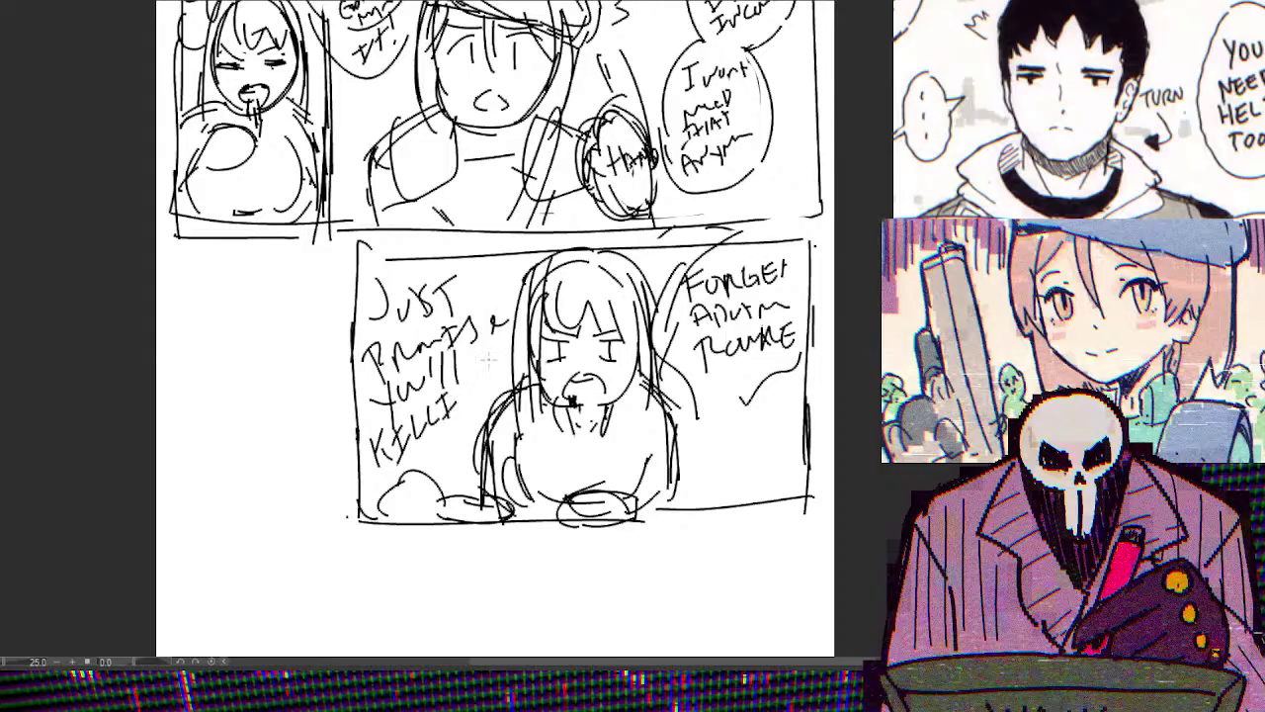
key(ctrl+z)
key(ctrl+z)
key(ctrl+z)
key(ctrl+z)
key(ctrl+z)
key(ctrl+z)
key(ctrl+z)
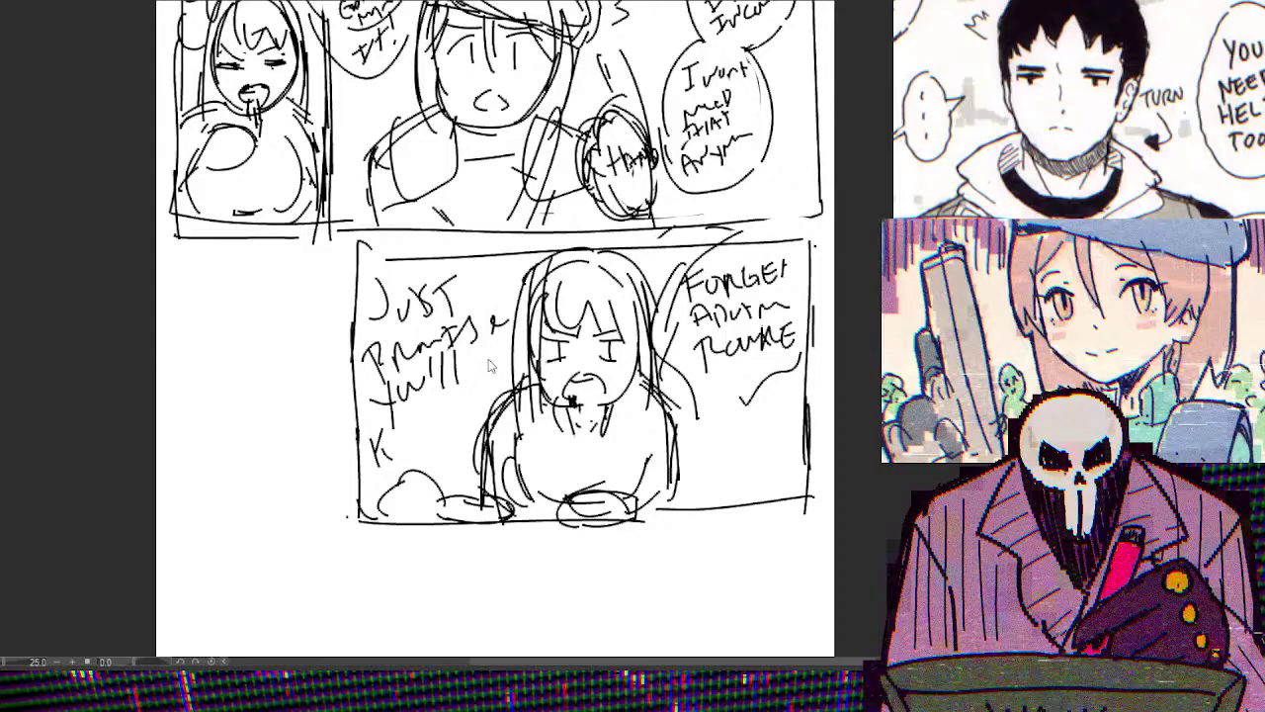
key(ctrl+z)
key(ctrl+z)
key(ctrl+z)
key(ctrl+z)
key(ctrl+z)
key(ctrl+z)
key(ctrl+z)
key(ctrl+z)
key(ctrl+z)
key(ctrl+z)
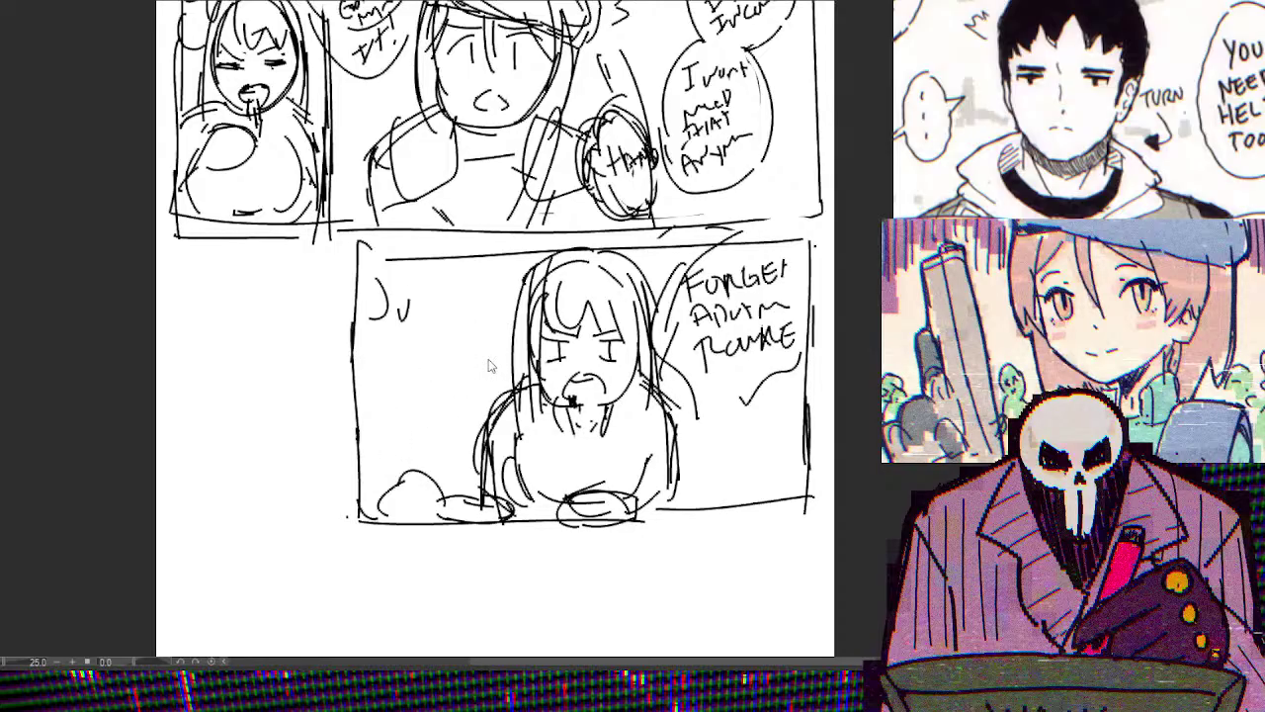
key(ctrl+z)
key(ctrl+z)
Letter five lines of dialogue left of the angry character, starting with "WORRY" and with "AND" as the third line
drag(375, 297, 399, 305)
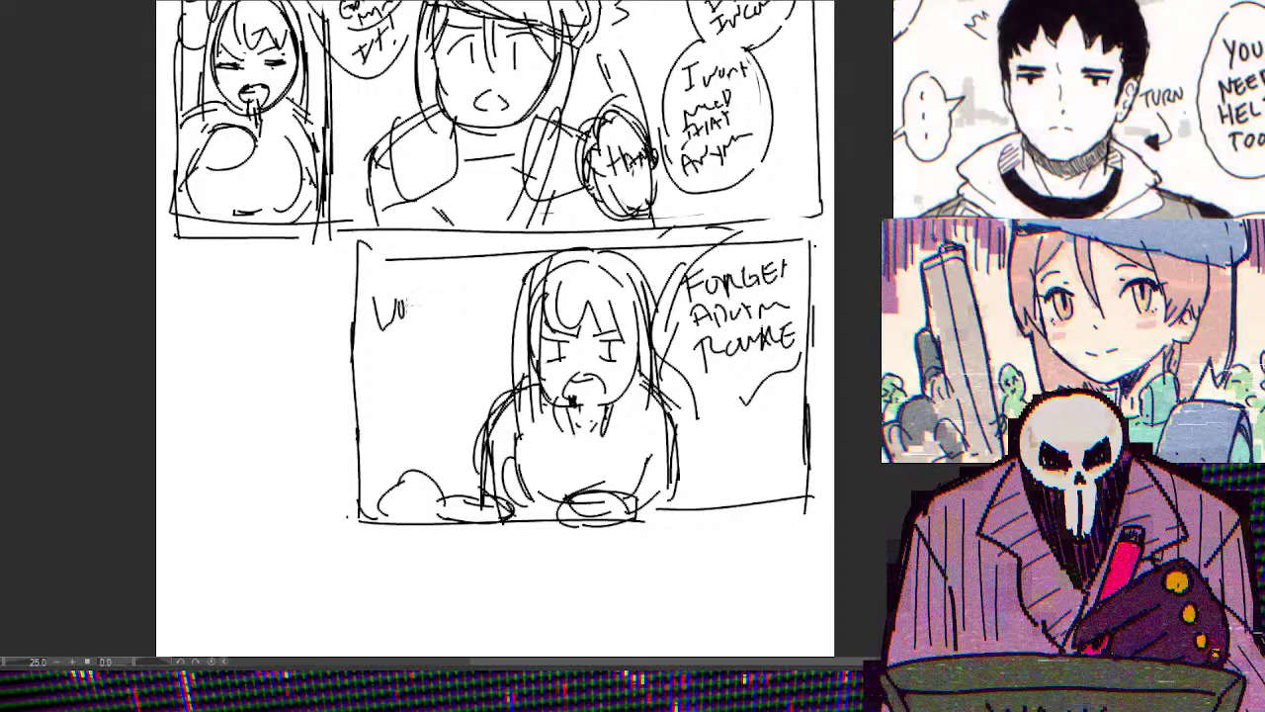
mouse_move(398, 296)
mouse_down()
mouse_move(407, 318)
mouse_move(472, 300)
mouse_up()
mouse_move(378, 344)
mouse_down()
mouse_move(378, 368)
mouse_move(437, 336)
mouse_move(449, 323)
mouse_move(439, 320)
mouse_up()
drag(443, 306, 444, 342)
drag(437, 330, 500, 305)
mouse_move(372, 389)
mouse_down()
mouse_move(390, 409)
mouse_move(395, 391)
mouse_up()
mouse_move(393, 394)
mouse_down()
mouse_move(423, 366)
mouse_move(400, 416)
mouse_up()
mouse_move(391, 415)
mouse_down()
mouse_move(388, 441)
mouse_move(483, 360)
mouse_up()
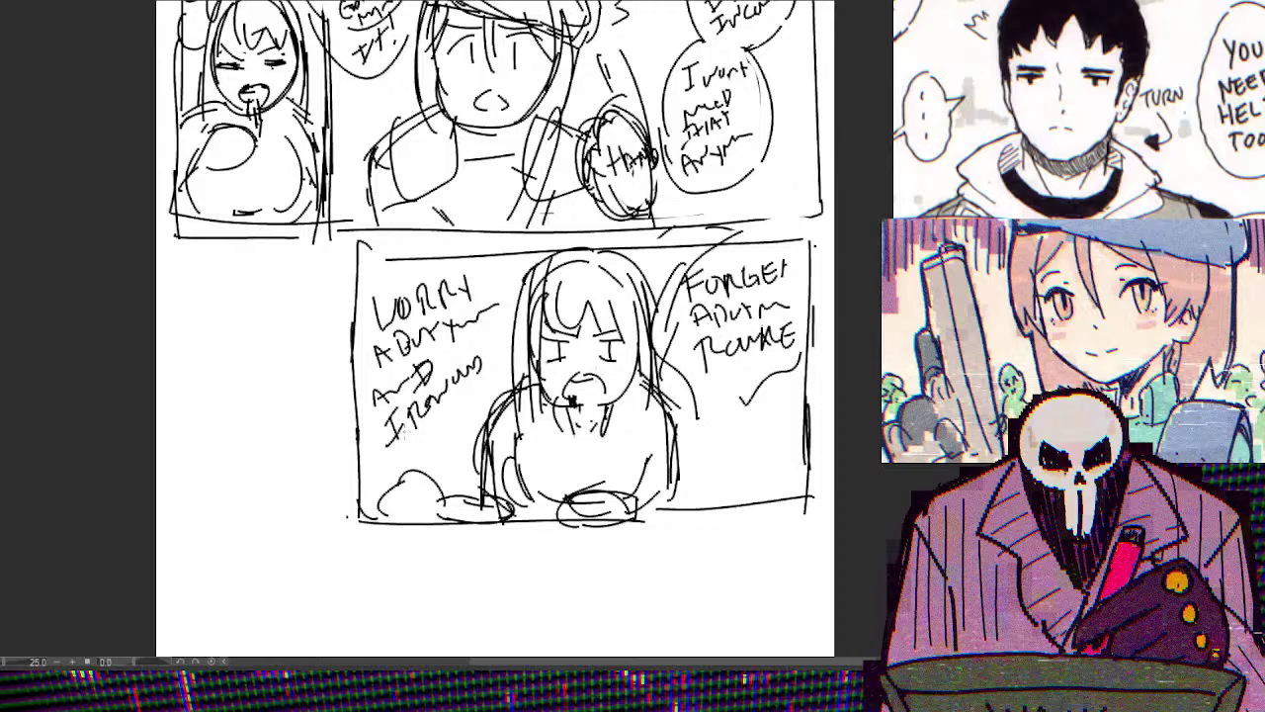
mouse_move(354, 448)
mouse_down()
mouse_move(375, 484)
mouse_move(385, 457)
mouse_move(423, 439)
mouse_move(439, 453)
mouse_move(510, 376)
mouse_up()
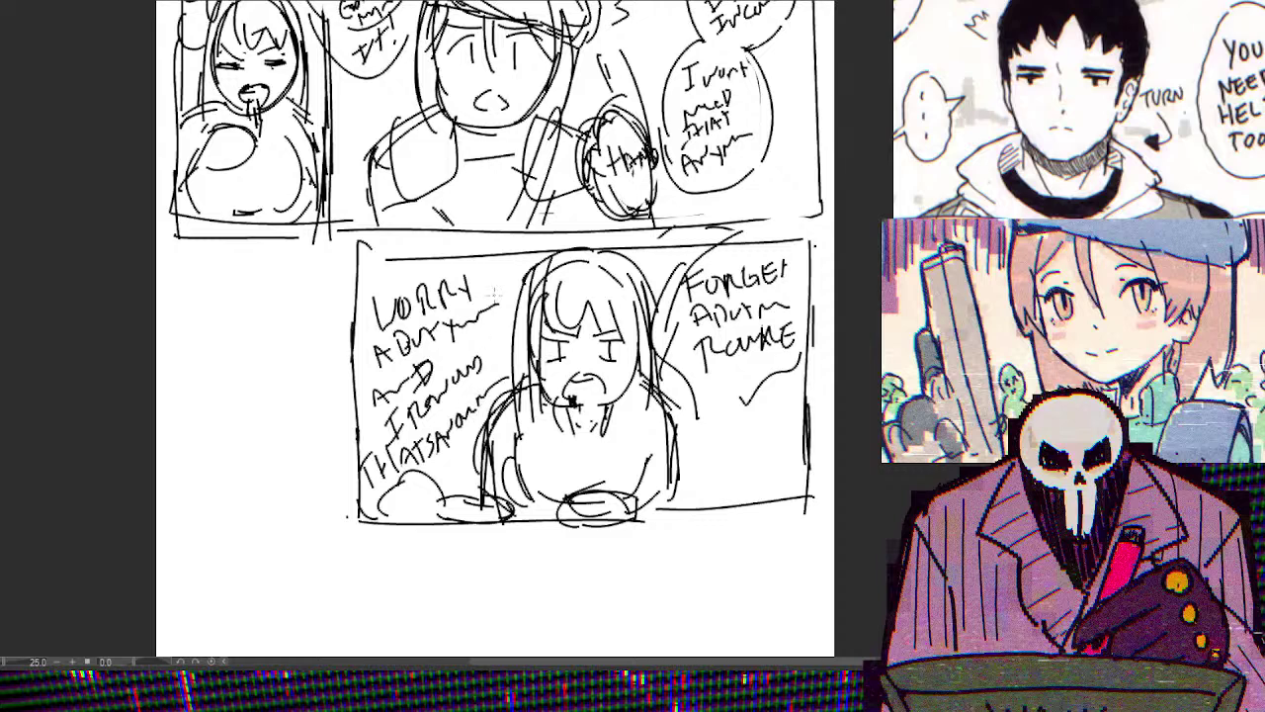
Outline the "WORRY" lettering with a jagged balloon crossing the panel border, and add diagonal lines in the panel's lower right corner
mouse_move(502, 279)
mouse_down()
mouse_move(453, 248)
mouse_move(341, 326)
mouse_move(375, 499)
mouse_move(545, 456)
mouse_up()
mouse_move(745, 463)
mouse_down()
mouse_move(725, 431)
mouse_move(753, 472)
mouse_up()
drag(711, 422, 780, 451)
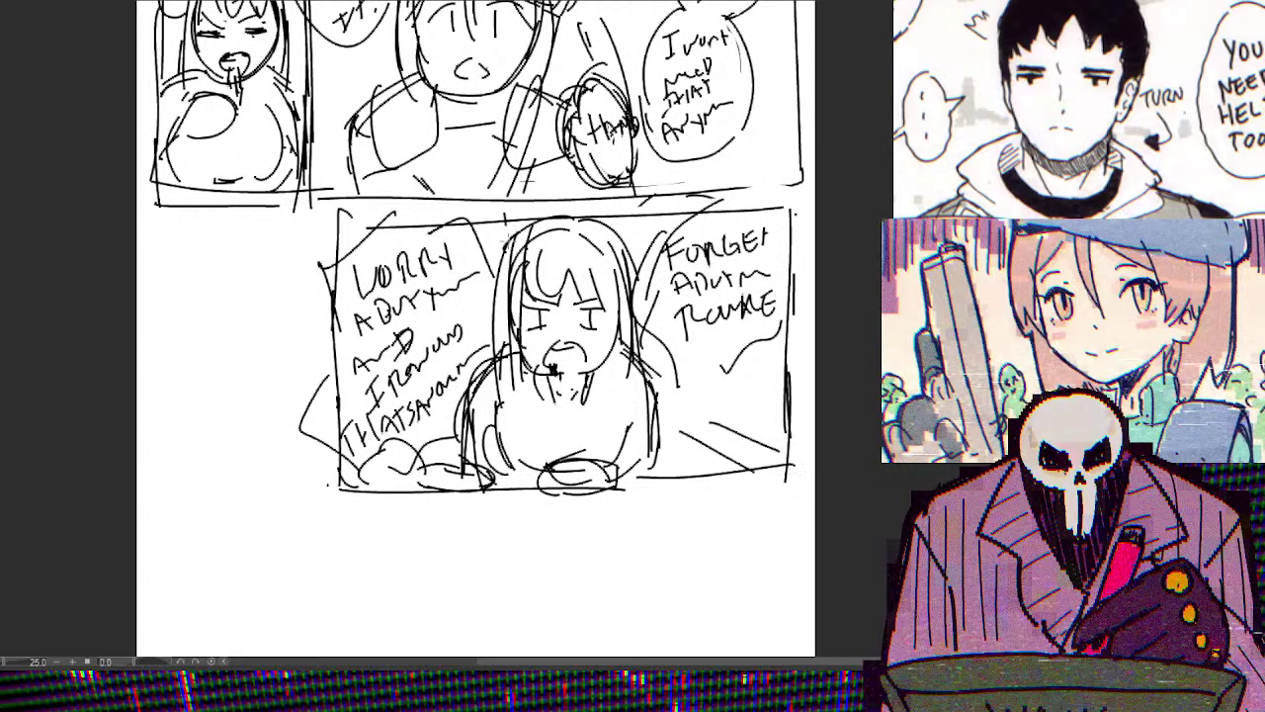
drag(533, 405, 624, 405)
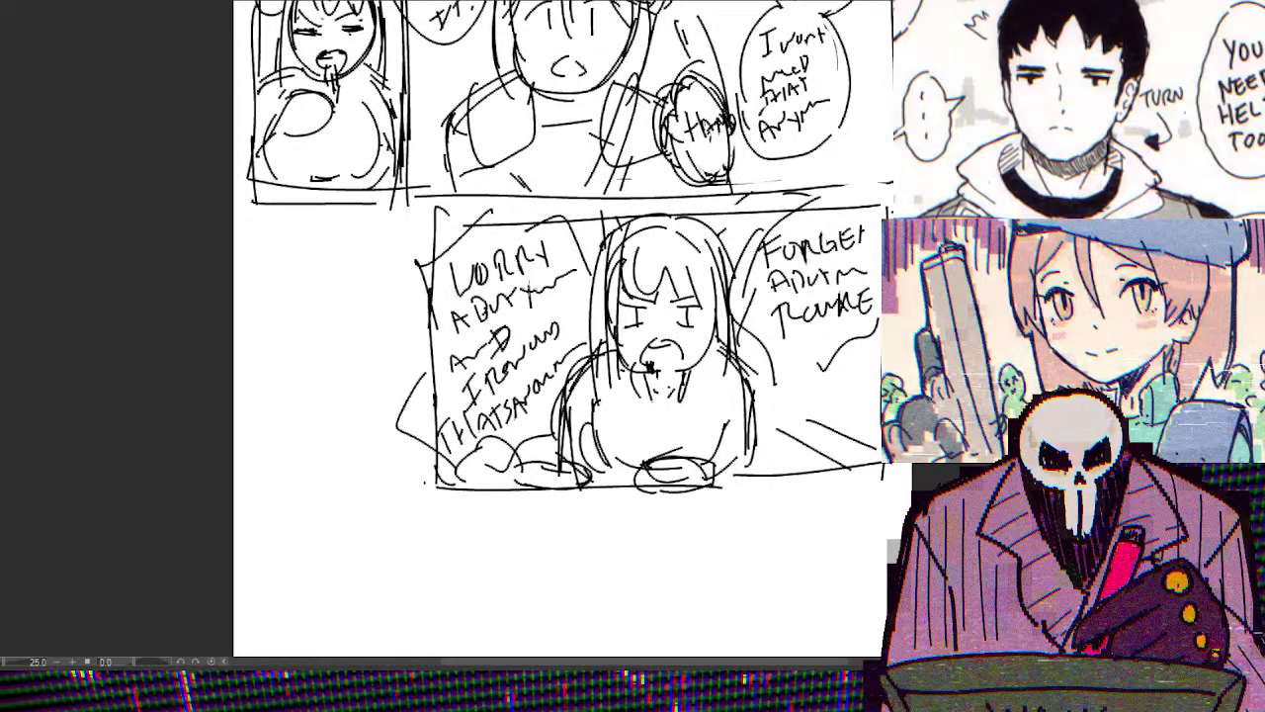
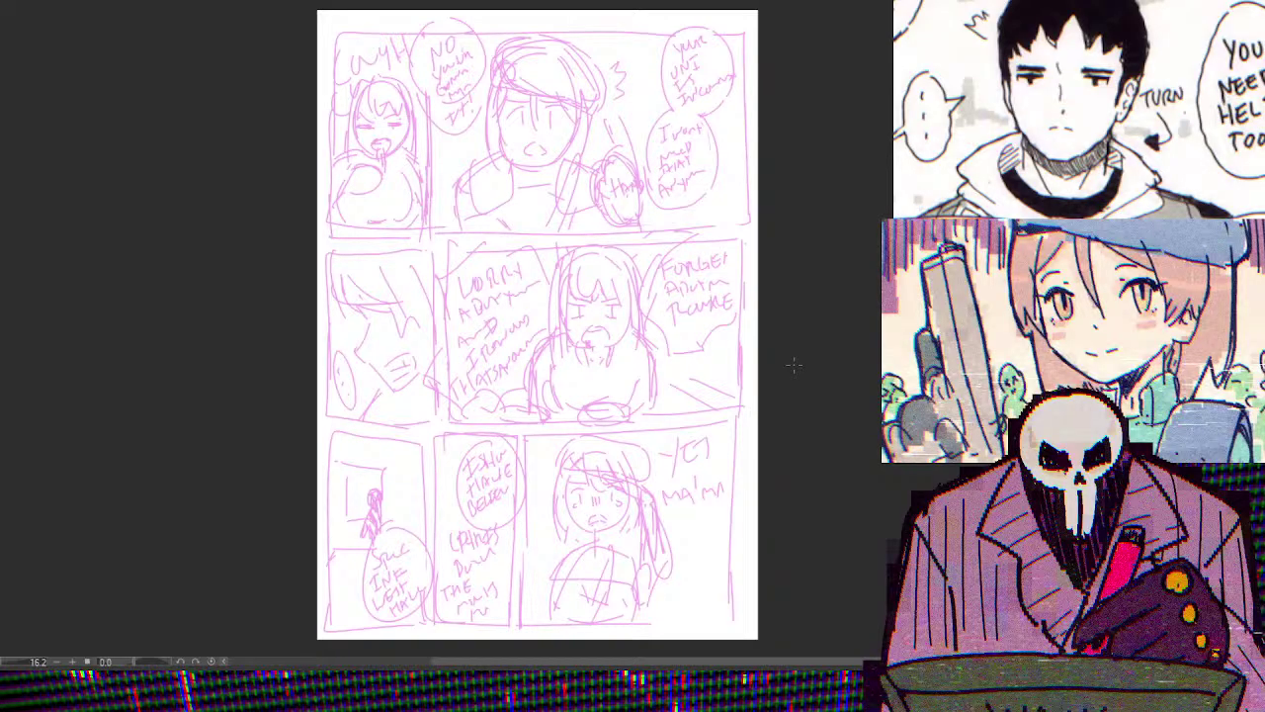
Review the pink roughs of all three panel rows, from the first row down to the last
scroll(848, 156, up, 5)
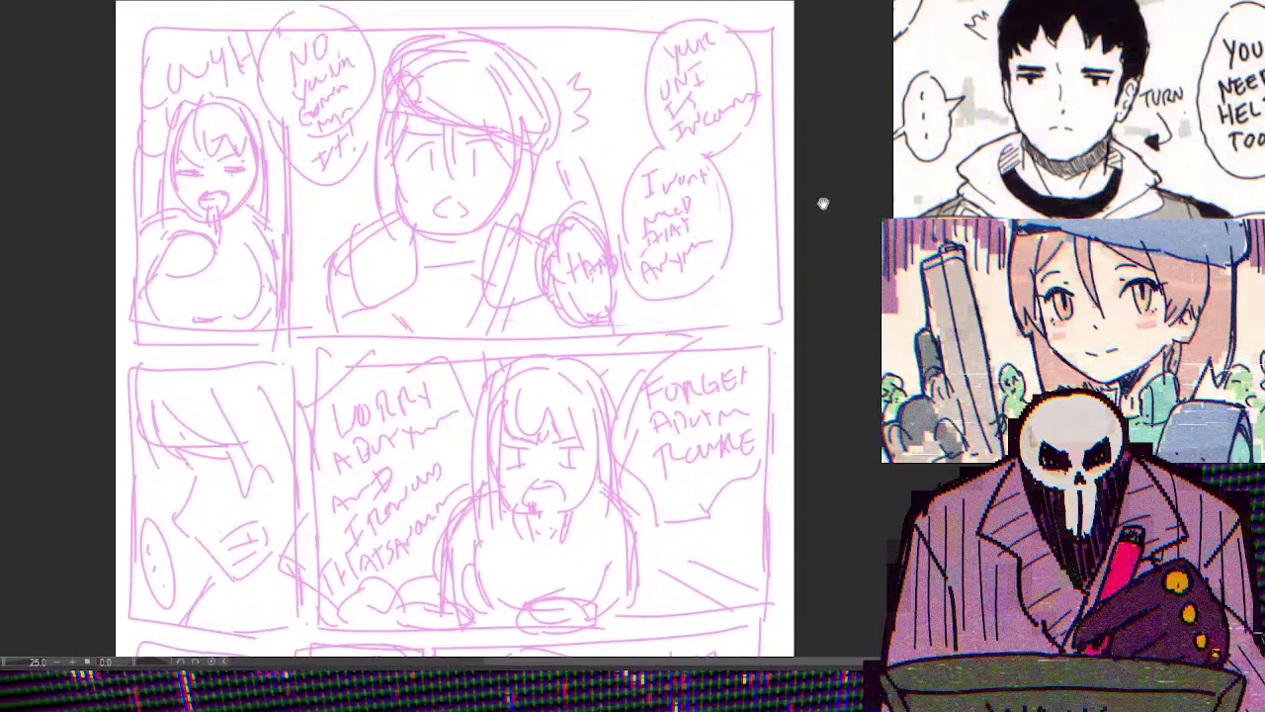
scroll(855, 103, down, 4)
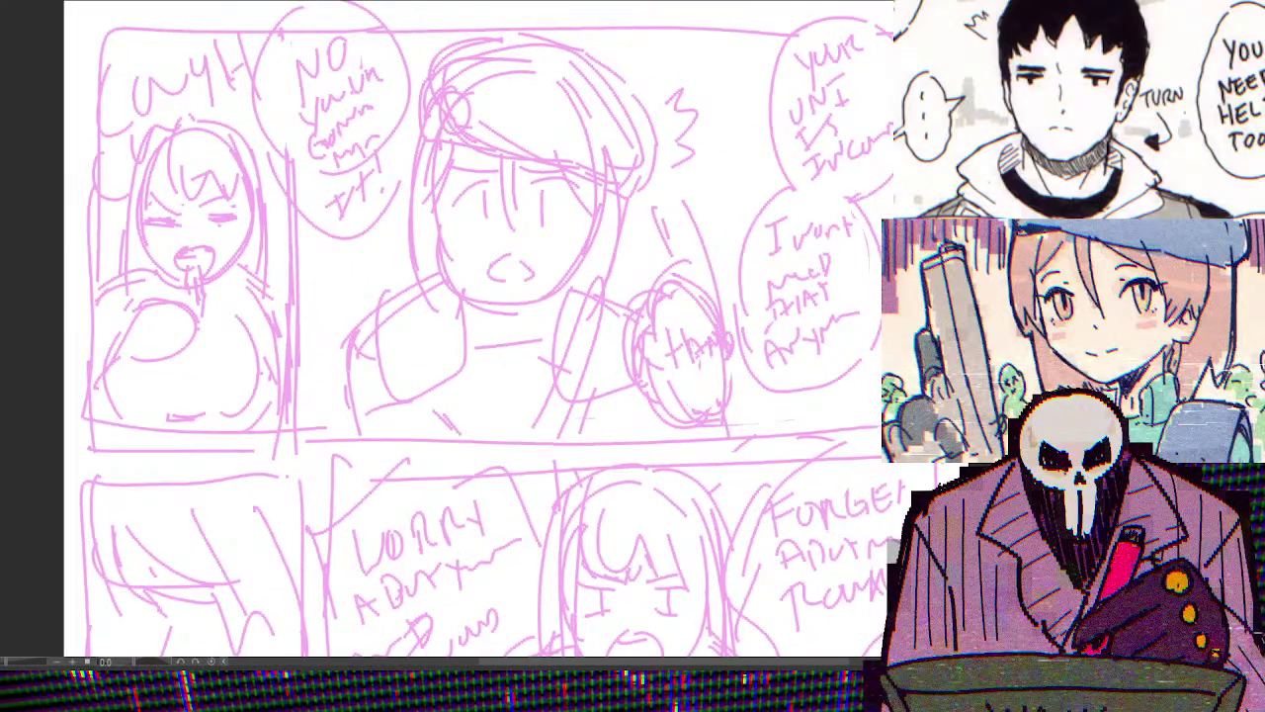
drag(838, 224, 867, 194)
scroll(867, 198, down, 2)
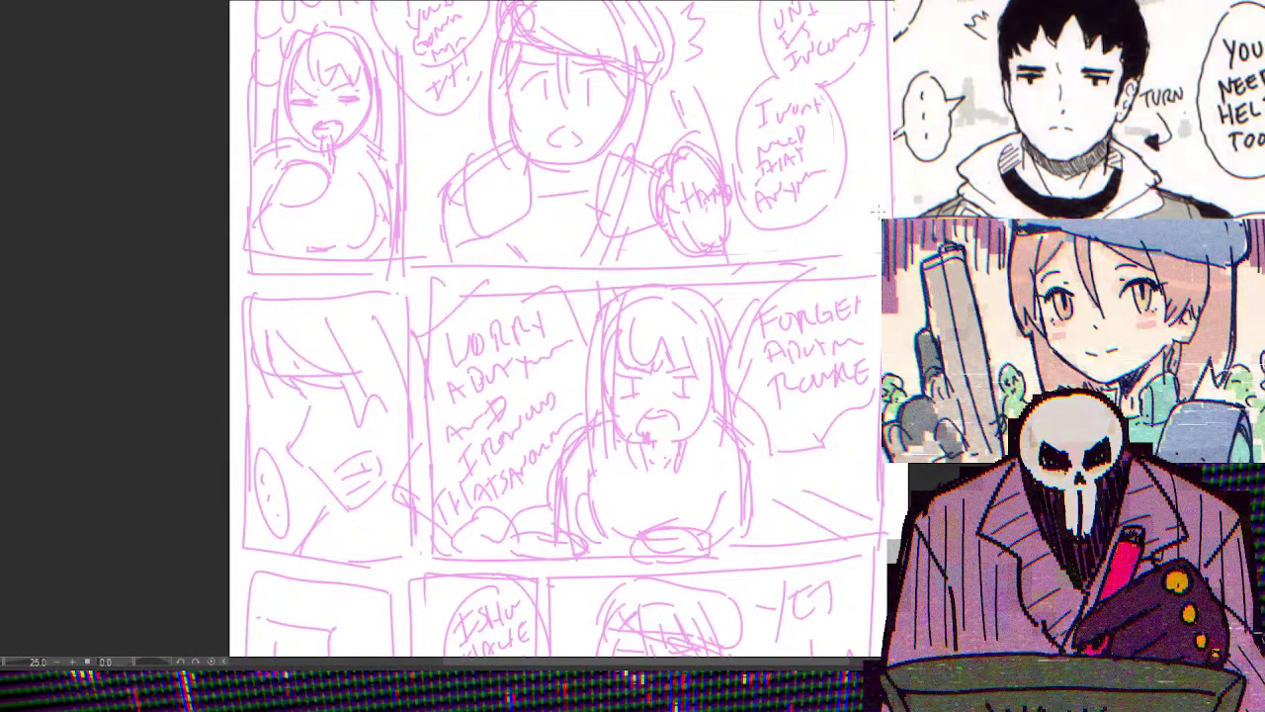
drag(857, 267, 830, 91)
drag(846, 210, 856, 193)
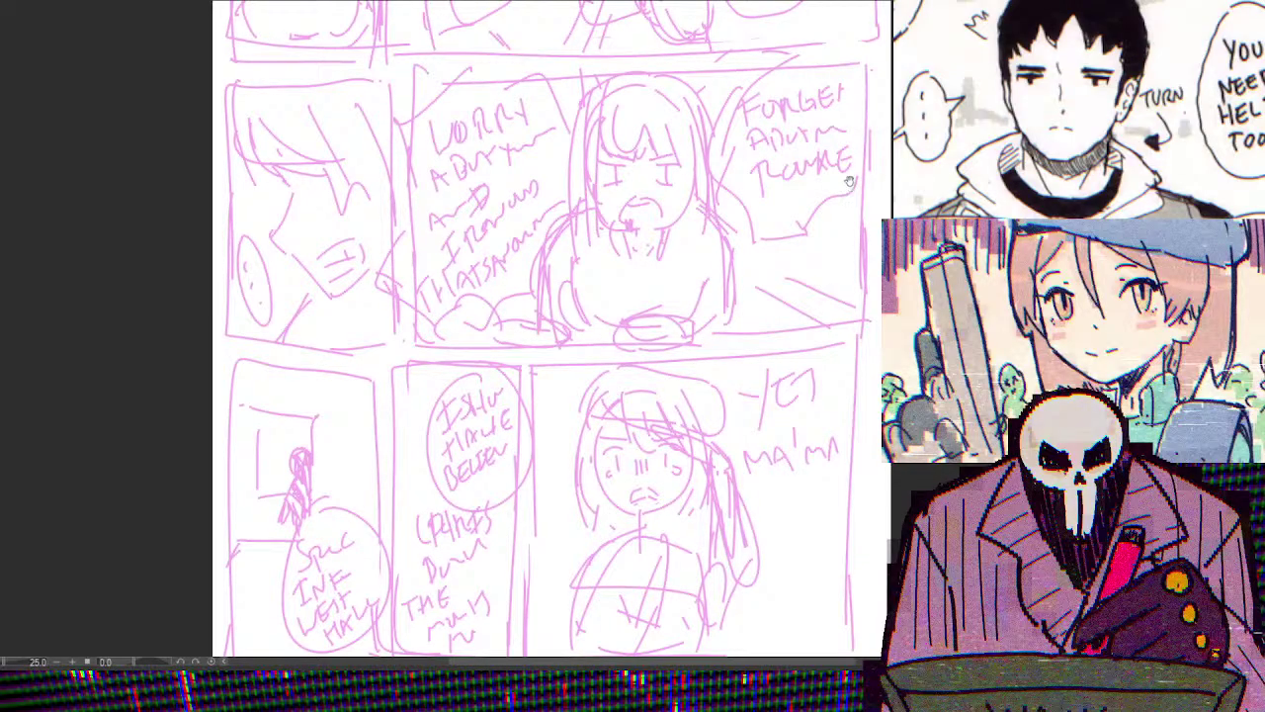
drag(811, 97, 758, 470)
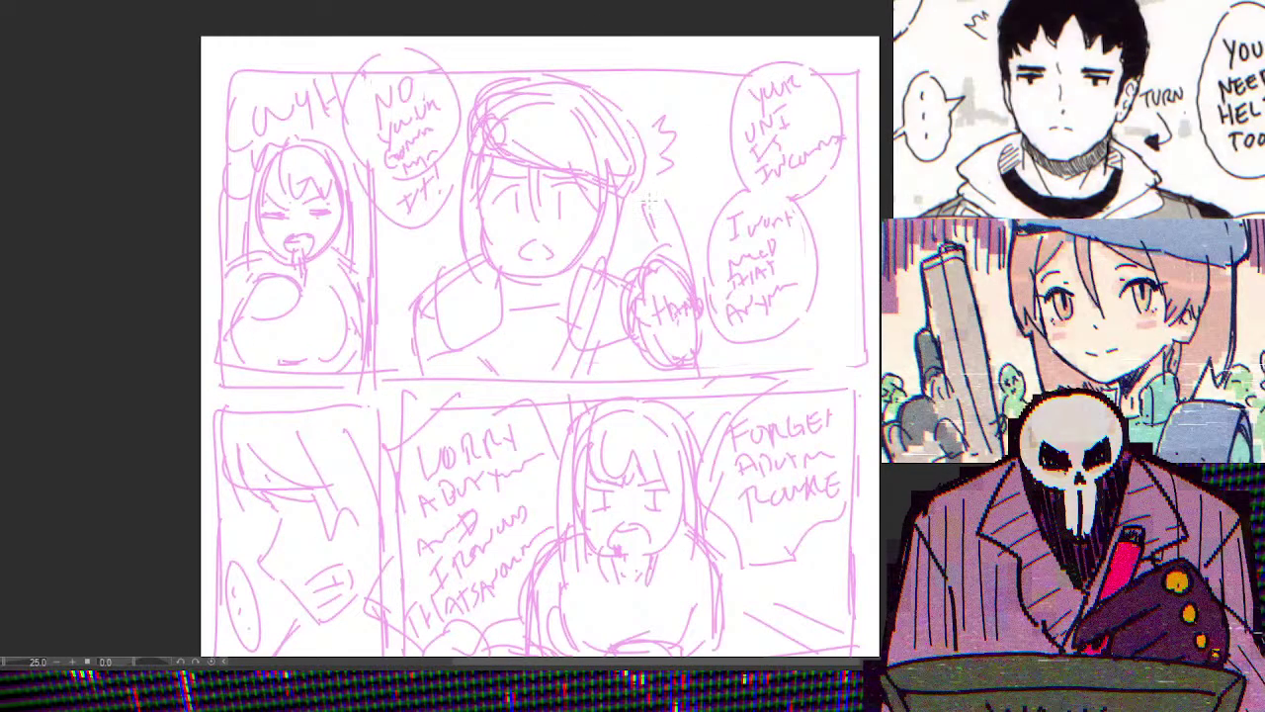
Ink both sides of the beret character's face and the curve of the skull in black over the first-row rough
scroll(672, 203, up, 2)
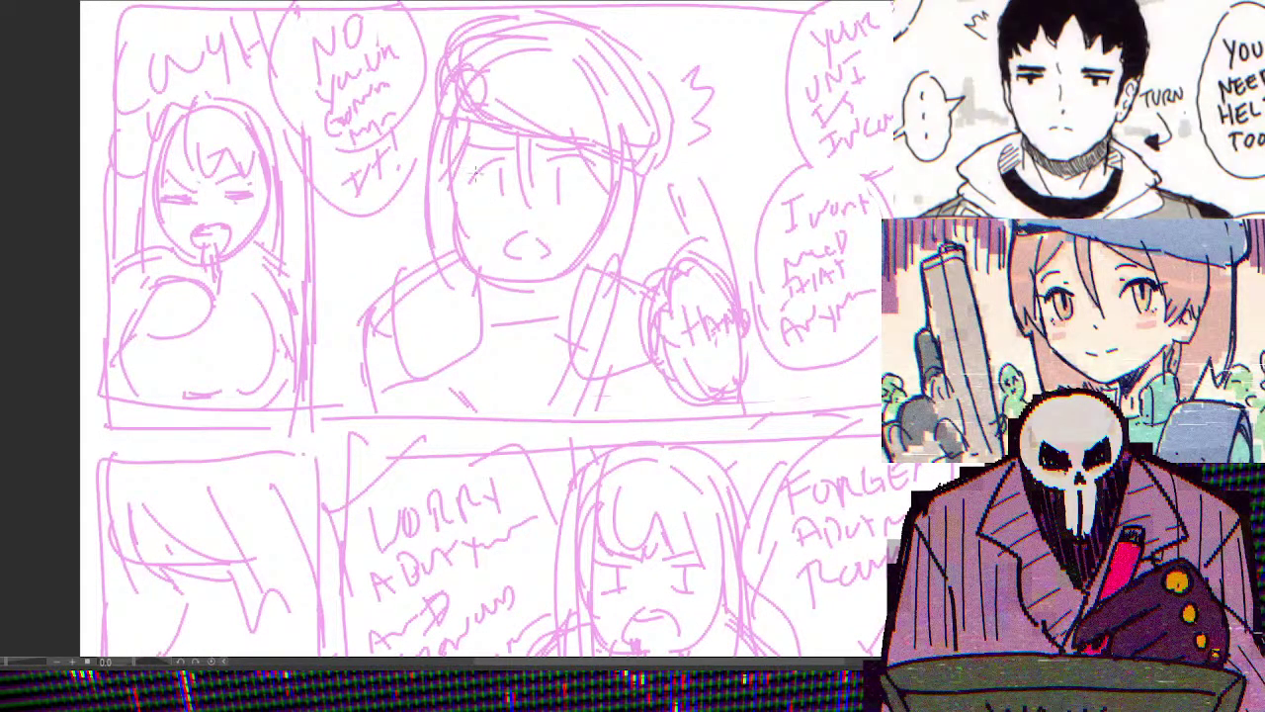
drag(449, 151, 468, 226)
key(ctrl+z)
drag(450, 148, 465, 232)
drag(615, 154, 605, 226)
mouse_move(449, 148)
mouse_down()
mouse_move(448, 117)
mouse_move(466, 71)
mouse_up()
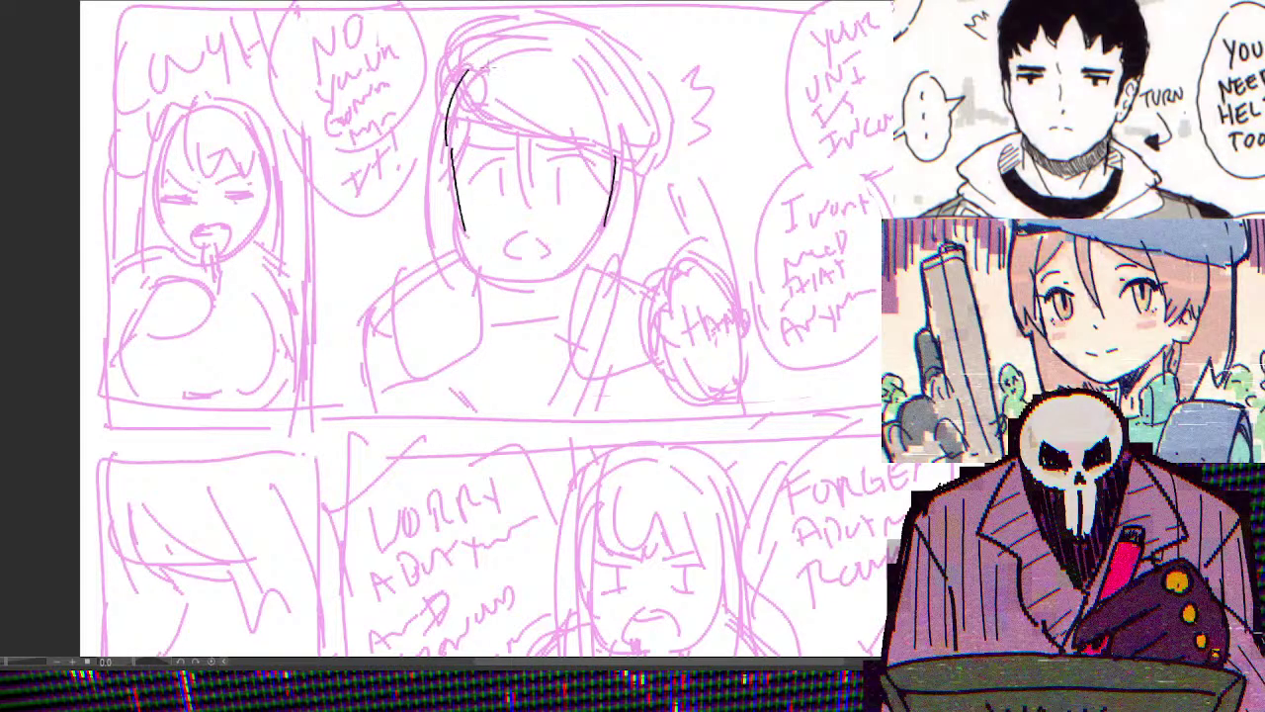
key(ctrl+z)
mouse_move(451, 153)
mouse_down()
mouse_move(465, 87)
mouse_move(571, 50)
mouse_move(617, 122)
mouse_move(607, 97)
mouse_up()
key(ctrl+z)
mouse_move(578, 51)
mouse_down()
mouse_move(625, 129)
mouse_move(601, 229)
mouse_up()
Ink the beret character's jaw and rounded chin, joining the two sides of the face
drag(464, 231, 510, 269)
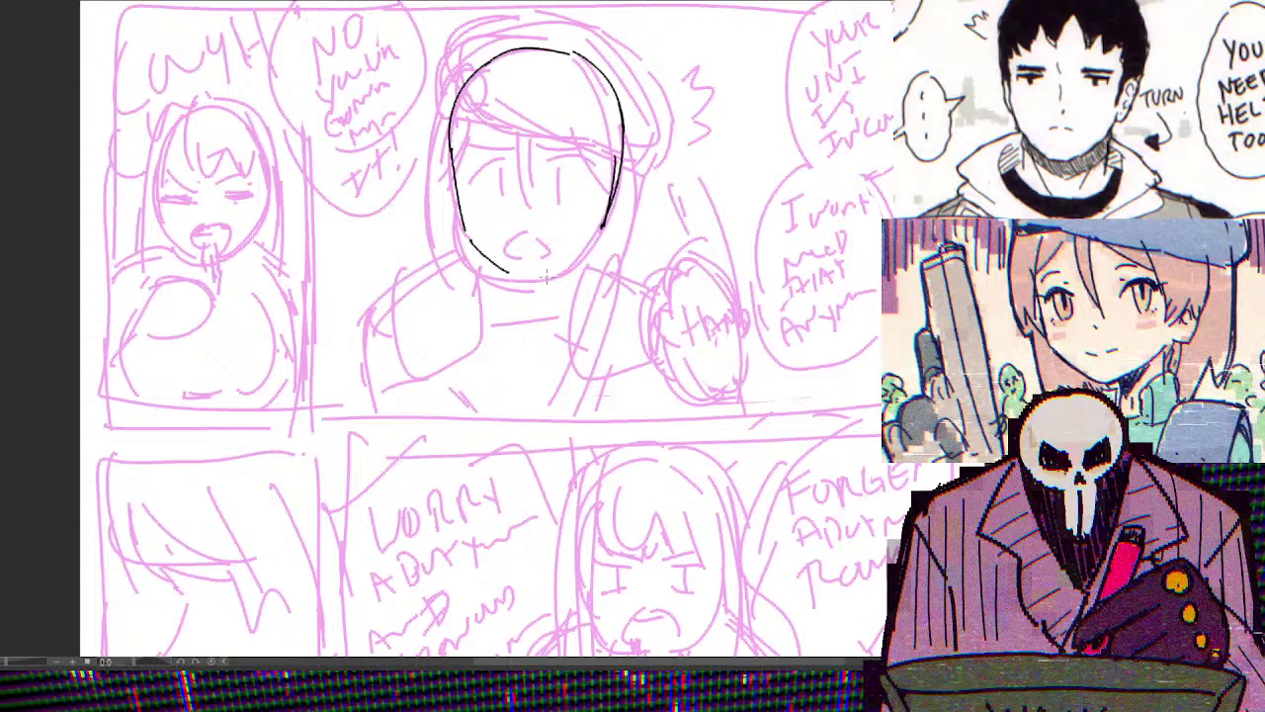
drag(547, 271, 601, 232)
key(ctrl+z)
key(ctrl+z)
key(ctrl+z)
drag(550, 271, 601, 225)
drag(510, 272, 534, 276)
mouse_move(528, 274)
mouse_down()
mouse_move(565, 255)
mouse_move(551, 291)
mouse_move(555, 246)
mouse_up()
key(ctrl+z)
key(ctrl+z)
key(ctrl+z)
drag(611, 100, 617, 115)
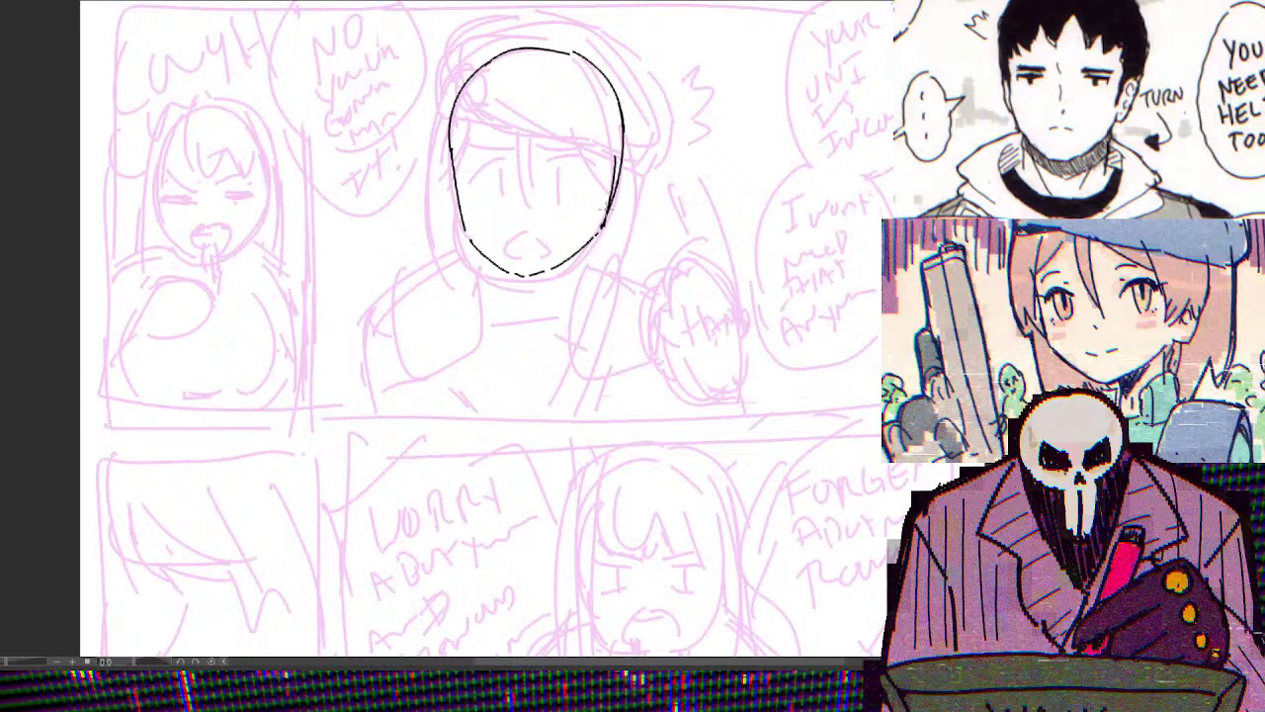
Ink the beret character's eyes with arched upper lash lines and narrow oval irises
scroll(534, 198, up, 3)
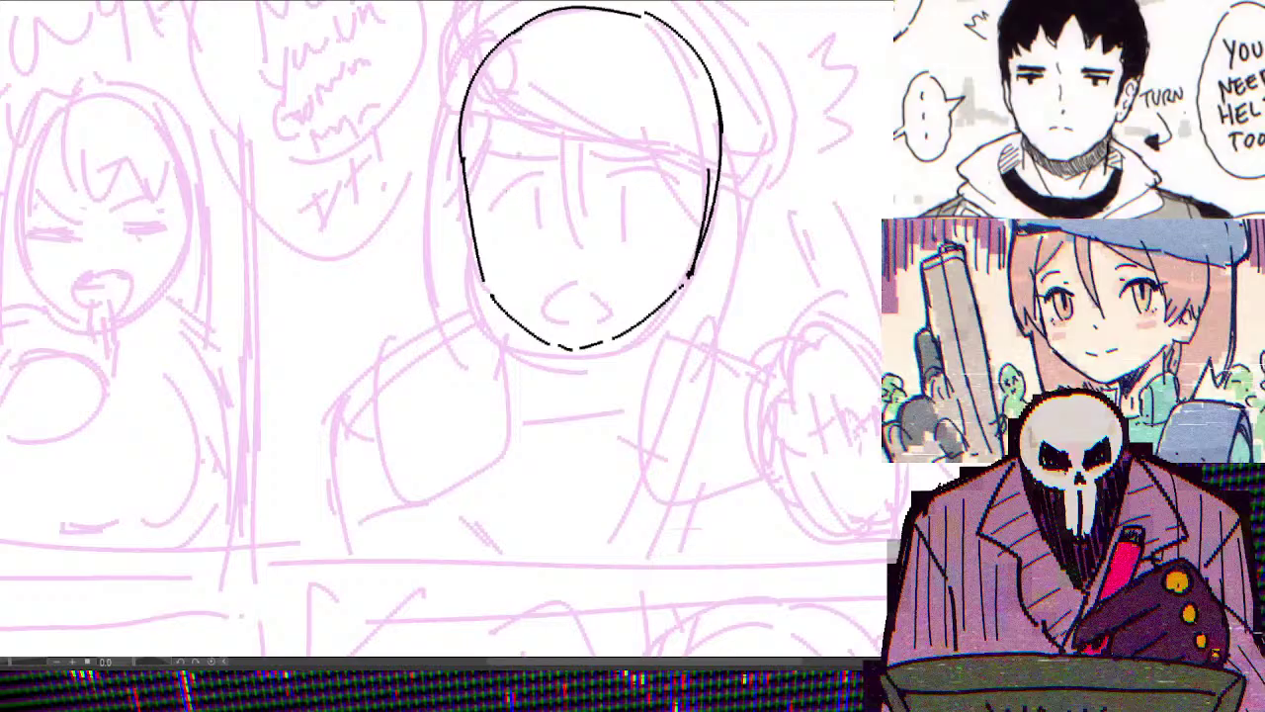
mouse_move(491, 208)
mouse_down()
mouse_move(538, 174)
mouse_move(678, 188)
mouse_up()
key(ctrl+z)
key(ctrl+z)
mouse_move(520, 186)
mouse_down()
mouse_move(538, 221)
mouse_move(538, 183)
mouse_up()
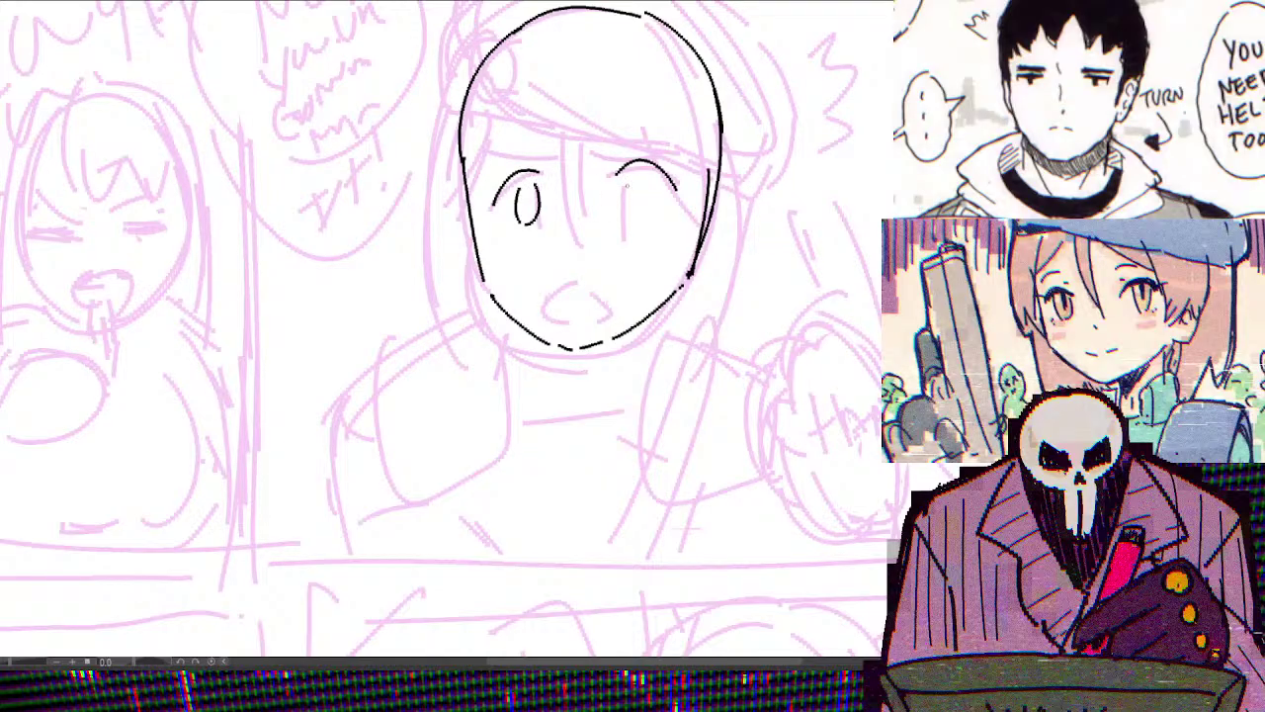
mouse_move(626, 180)
mouse_down()
mouse_move(626, 220)
mouse_move(639, 219)
mouse_up()
Move both inked eyes slightly lower on the face and thicken the outer ends of the upper lashes
scroll(445, 331, down, 4)
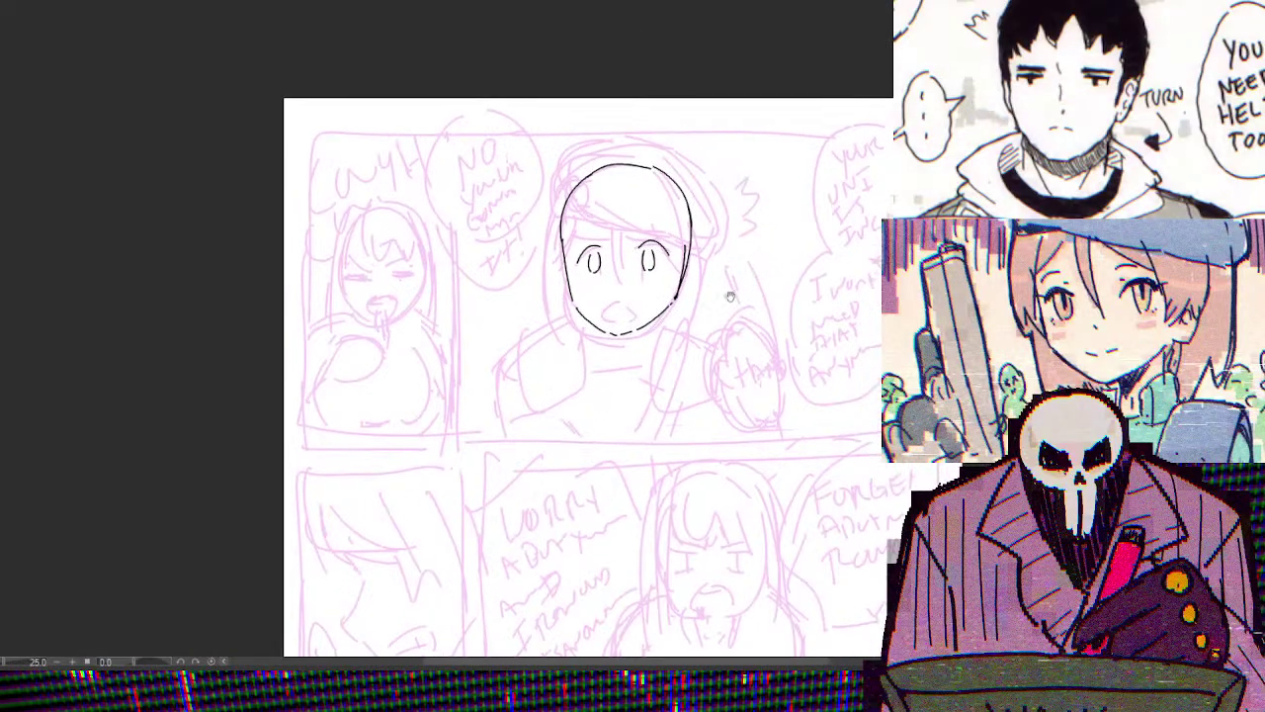
scroll(445, 331, up, 4)
mouse_move(613, 272)
mouse_down()
mouse_move(674, 233)
mouse_move(528, 160)
mouse_move(482, 315)
mouse_up()
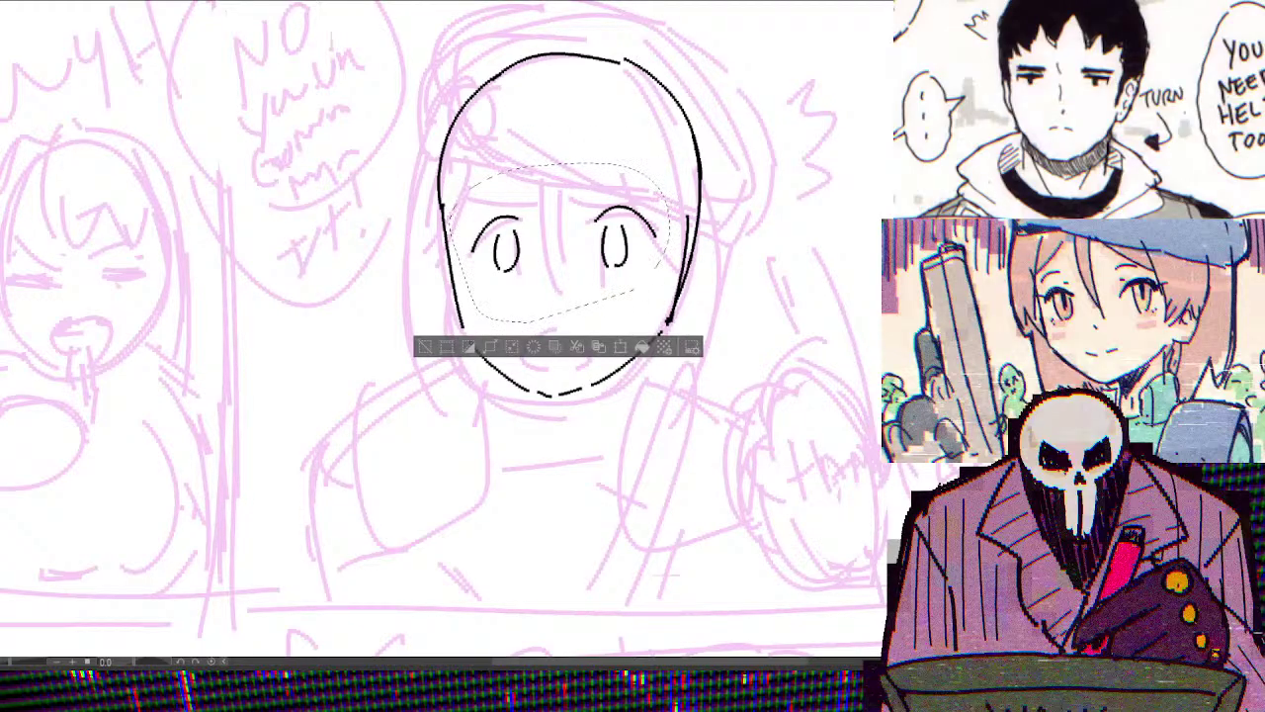
mouse_move(647, 253)
mouse_down()
mouse_move(648, 279)
mouse_move(653, 270)
mouse_up()
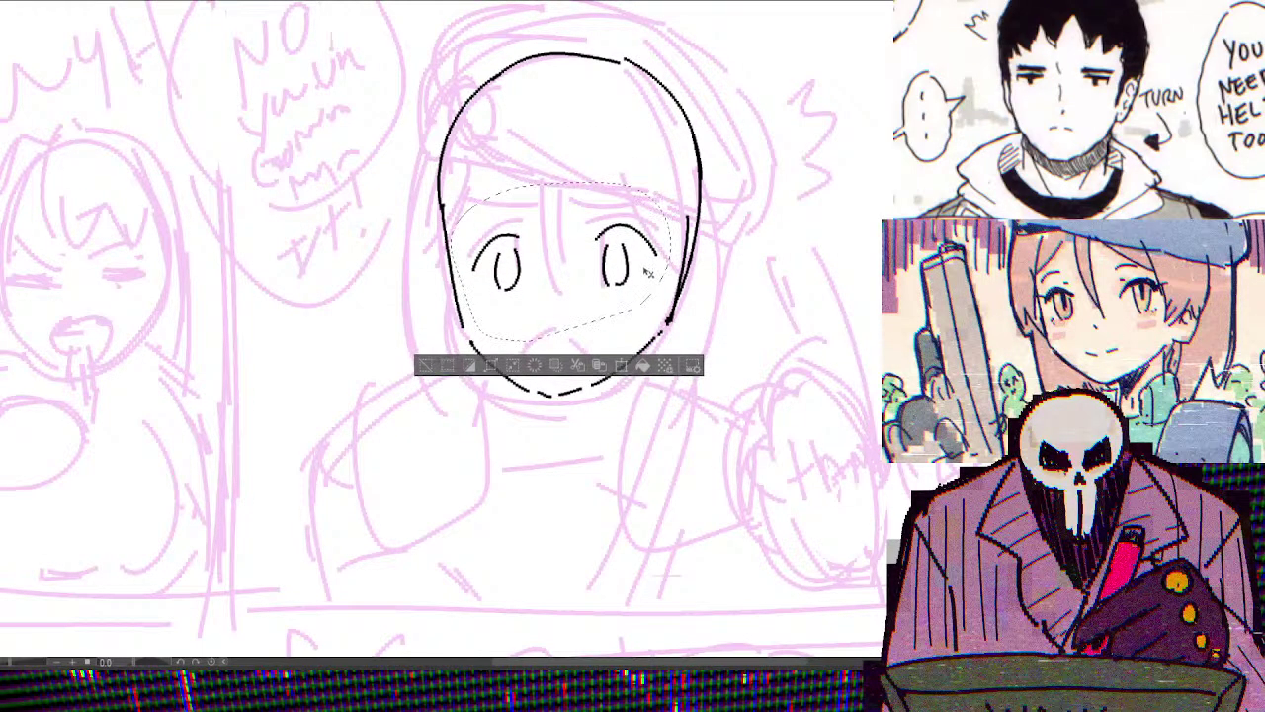
key(ctrl+d)
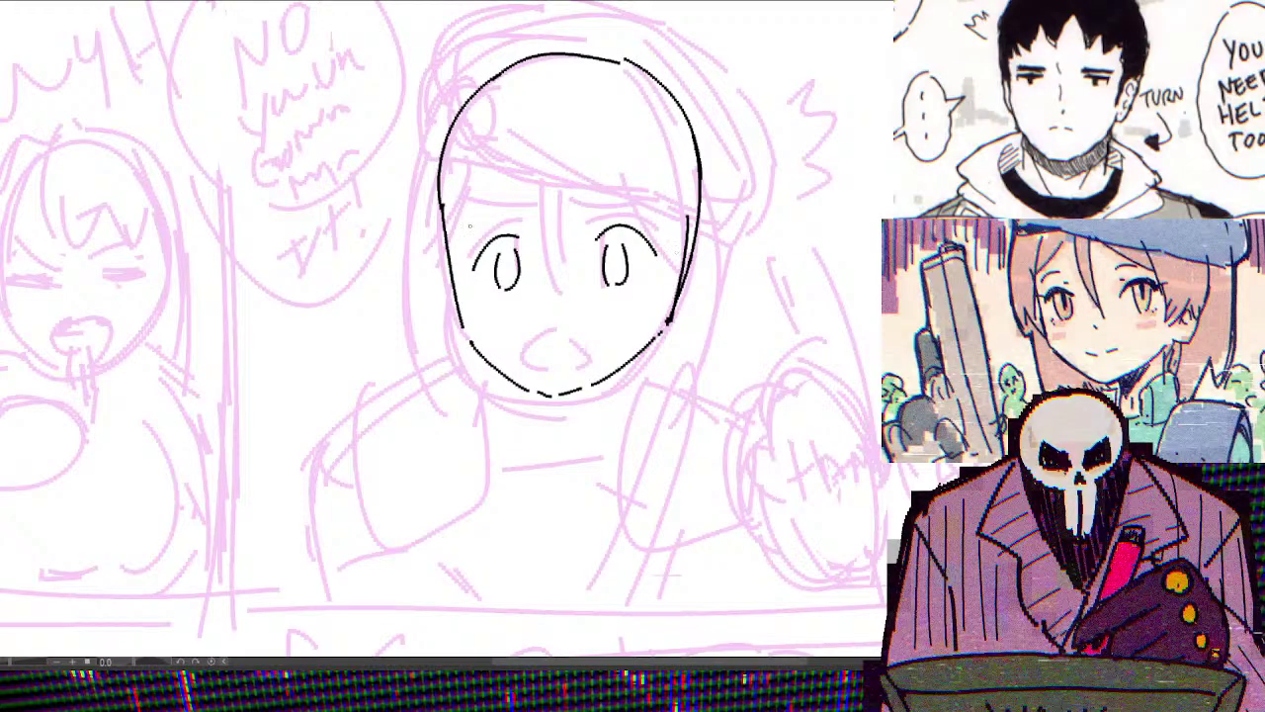
drag(469, 268, 488, 241)
drag(631, 228, 655, 256)
Ink the hair's outer contour over the crown and down the left side of the face, ending in pointed tips
mouse_move(480, 59)
mouse_down()
mouse_move(420, 170)
mouse_move(417, 224)
mouse_up()
key(ctrl+z)
mouse_move(482, 55)
mouse_down()
mouse_move(410, 275)
mouse_move(407, 348)
mouse_move(429, 392)
mouse_move(475, 356)
mouse_up()
key(ctrl+z)
mouse_move(466, 63)
mouse_down()
mouse_move(573, 25)
mouse_move(682, 89)
mouse_up()
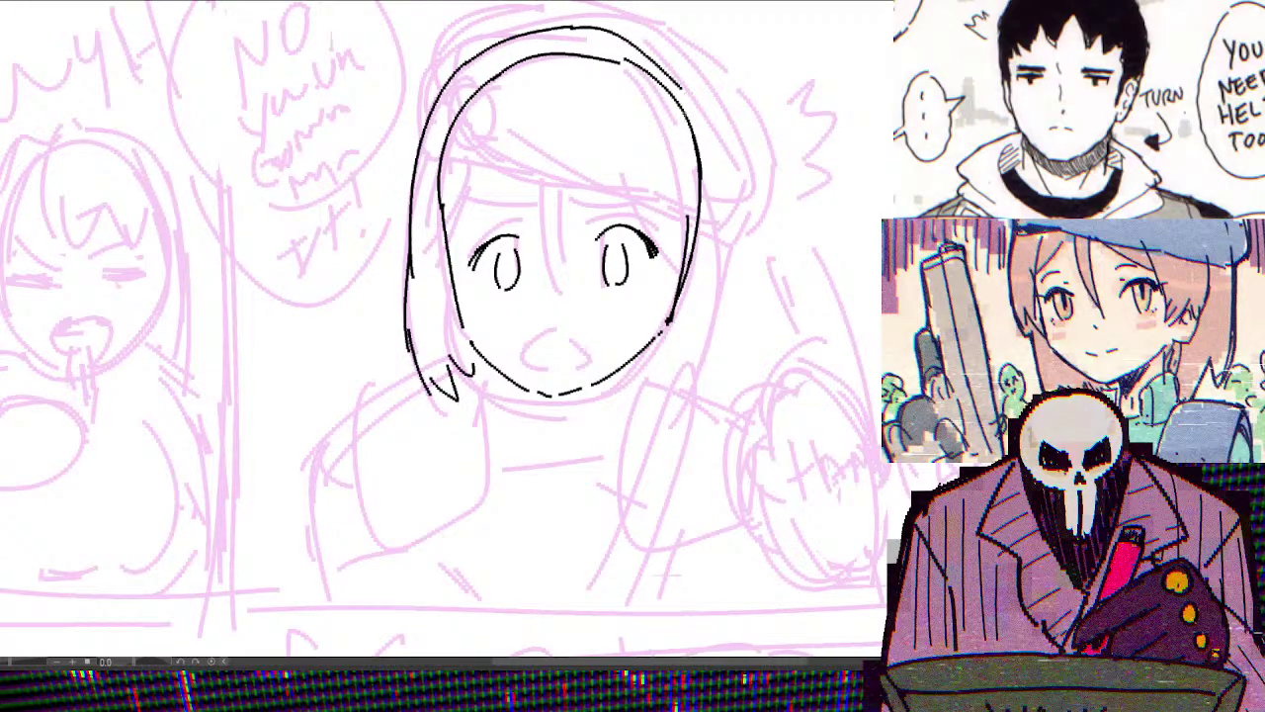
Ink the hair's outer contour down the right side of the face, ending in pointed tips beside the jaw
drag(652, 38, 658, 49)
key(ctrl+z)
key(ctrl+z)
mouse_move(581, 23)
mouse_down()
mouse_move(710, 97)
mouse_move(717, 114)
mouse_move(731, 266)
mouse_move(703, 368)
mouse_move(684, 378)
mouse_up()
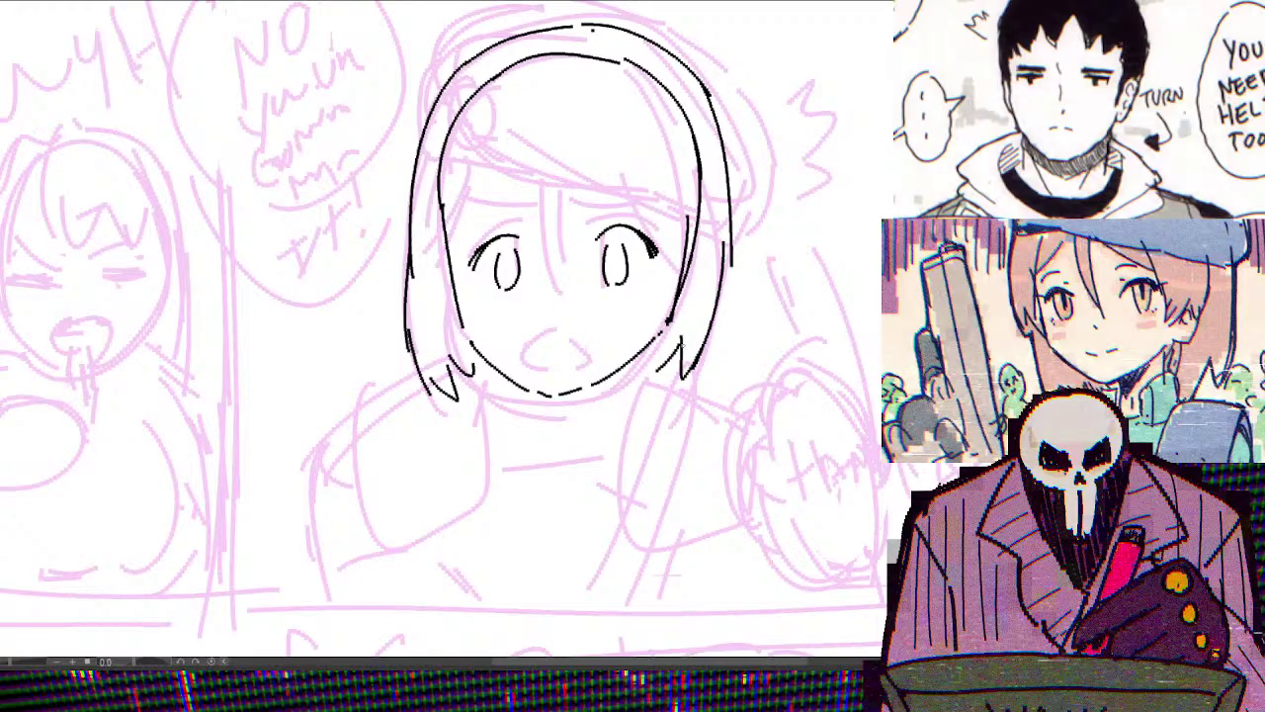
key(ctrl+z)
key(ctrl+z)
mouse_move(732, 220)
mouse_down()
mouse_move(727, 341)
mouse_move(672, 392)
mouse_move(642, 392)
mouse_move(653, 387)
mouse_up()
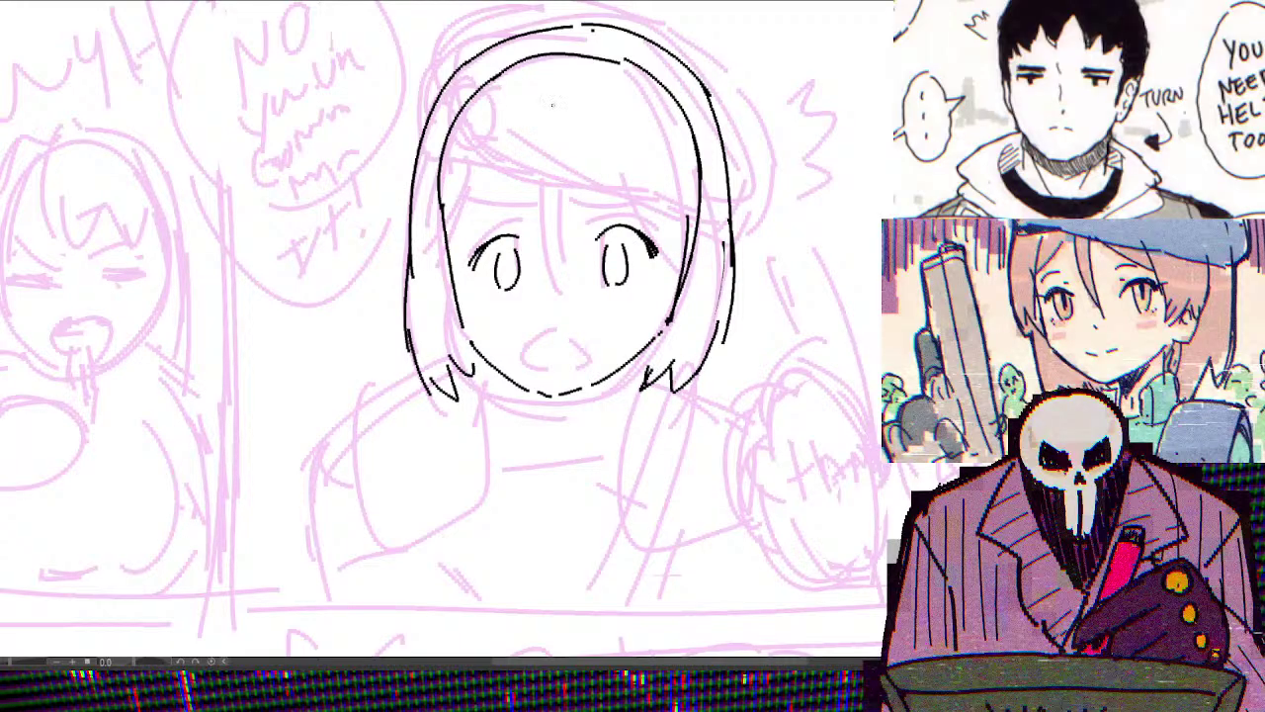
drag(553, 61, 500, 180)
drag(529, 50, 464, 289)
drag(446, 241, 431, 285)
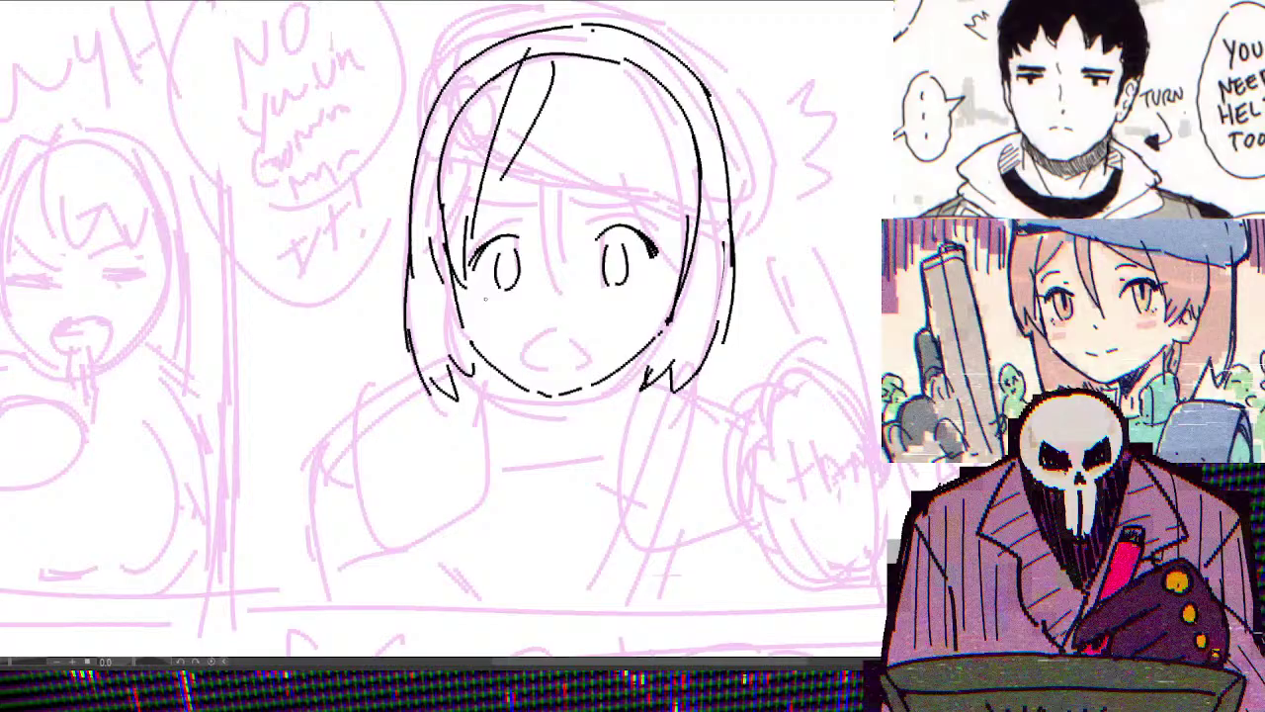
key(ctrl+z)
key(ctrl+z)
key(ctrl+z)
key(ctrl+z)
key(ctrl+z)
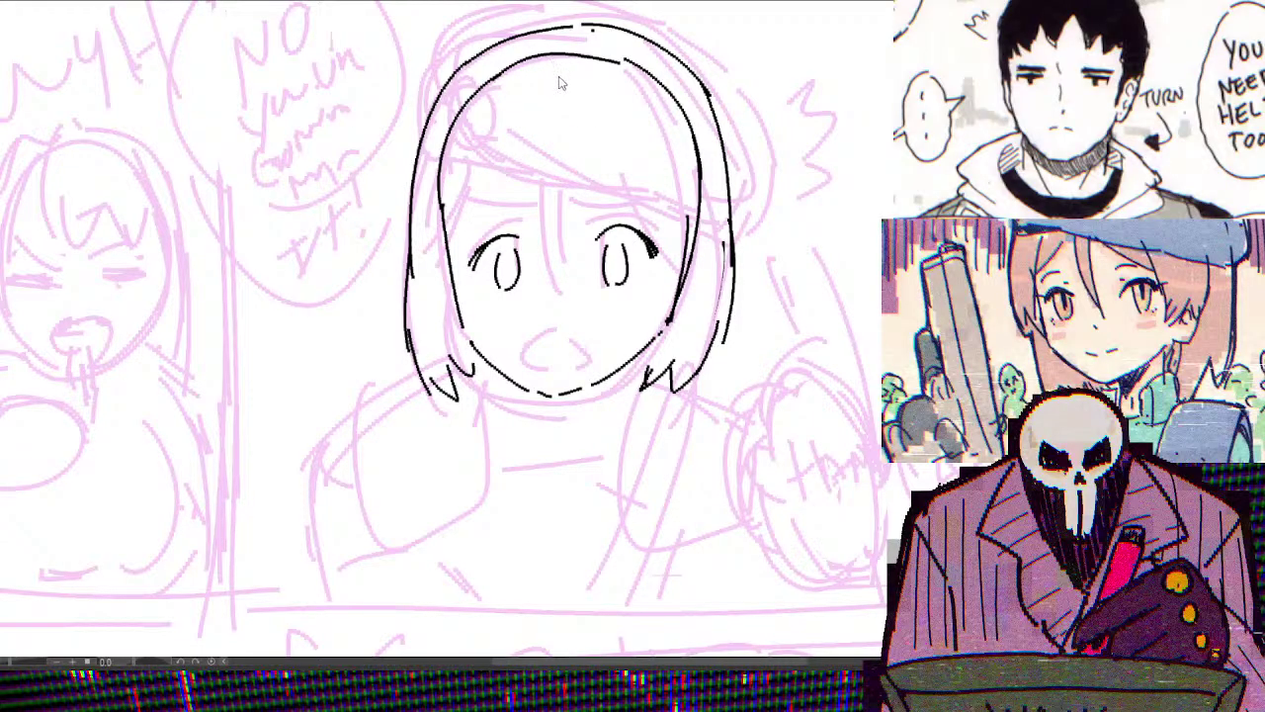
Ink the parted fringe from the top of the forehead and the side locks framing both eyes
drag(552, 61, 483, 224)
drag(441, 95, 421, 298)
drag(461, 245, 447, 308)
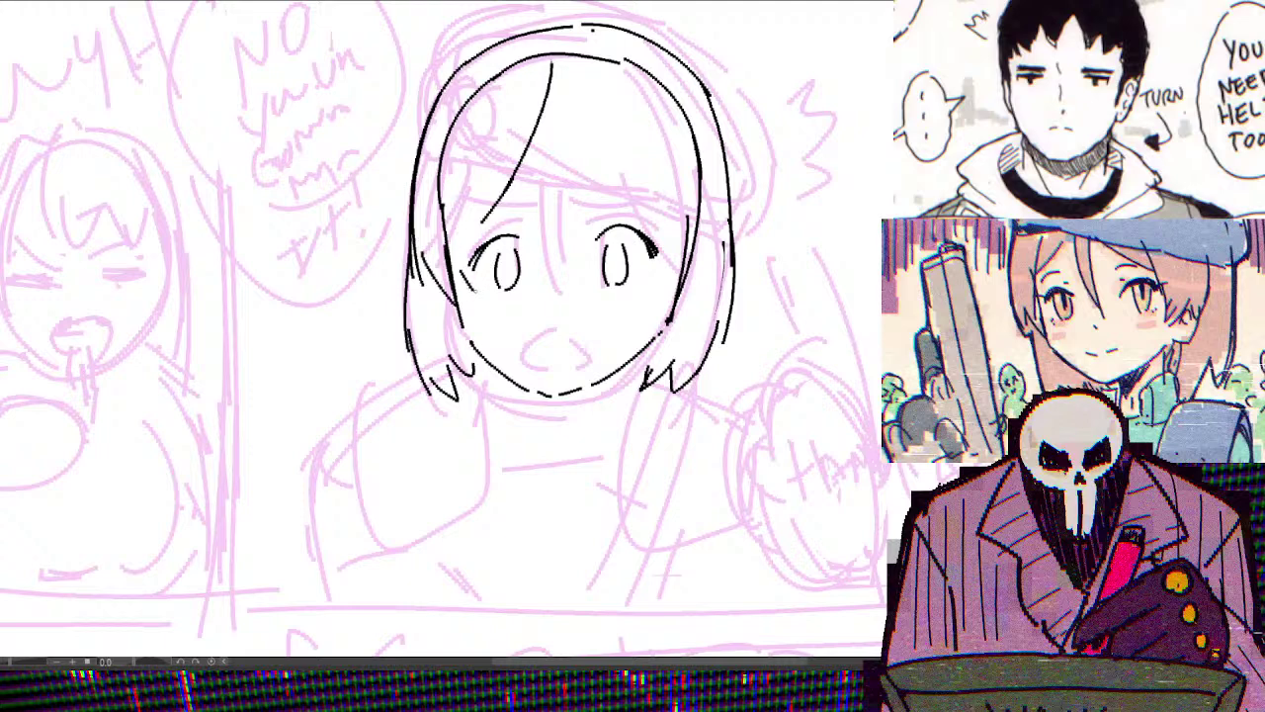
drag(480, 188, 470, 293)
mouse_move(559, 71)
mouse_down()
mouse_move(589, 120)
mouse_move(678, 198)
mouse_up()
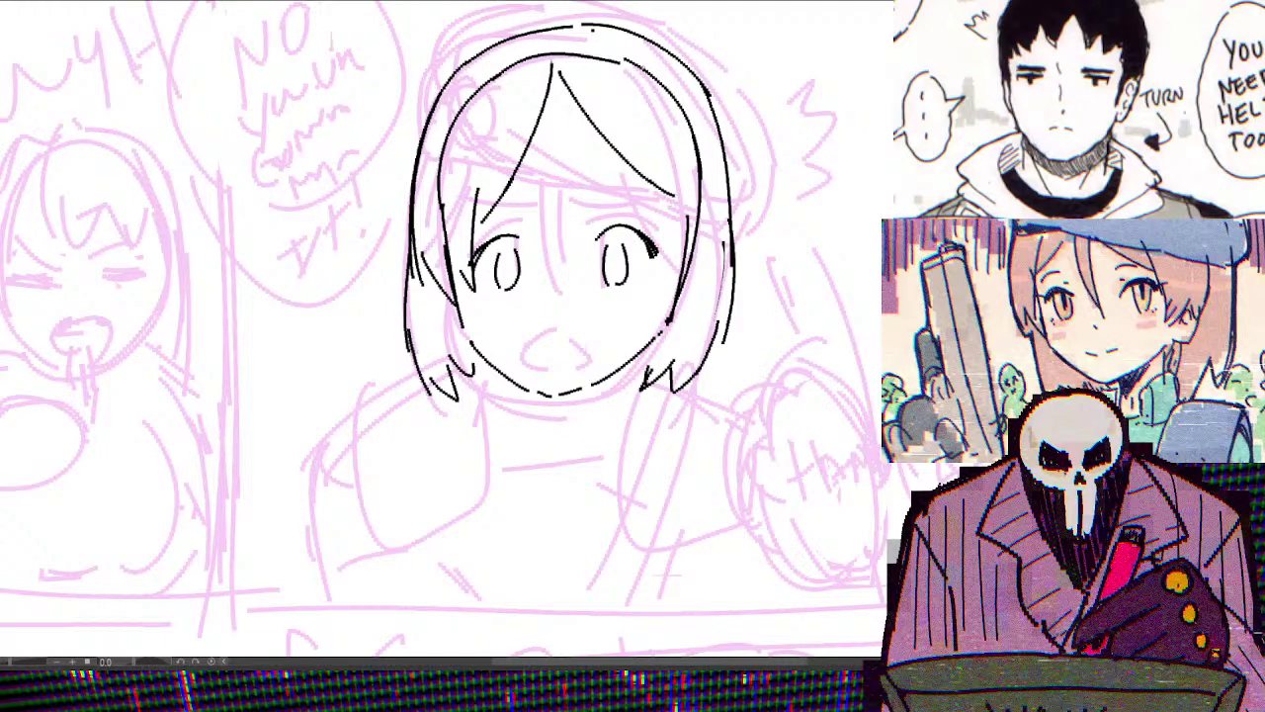
mouse_move(640, 66)
mouse_down()
mouse_move(676, 292)
mouse_move(662, 313)
mouse_up()
drag(707, 140, 704, 275)
drag(707, 261, 682, 299)
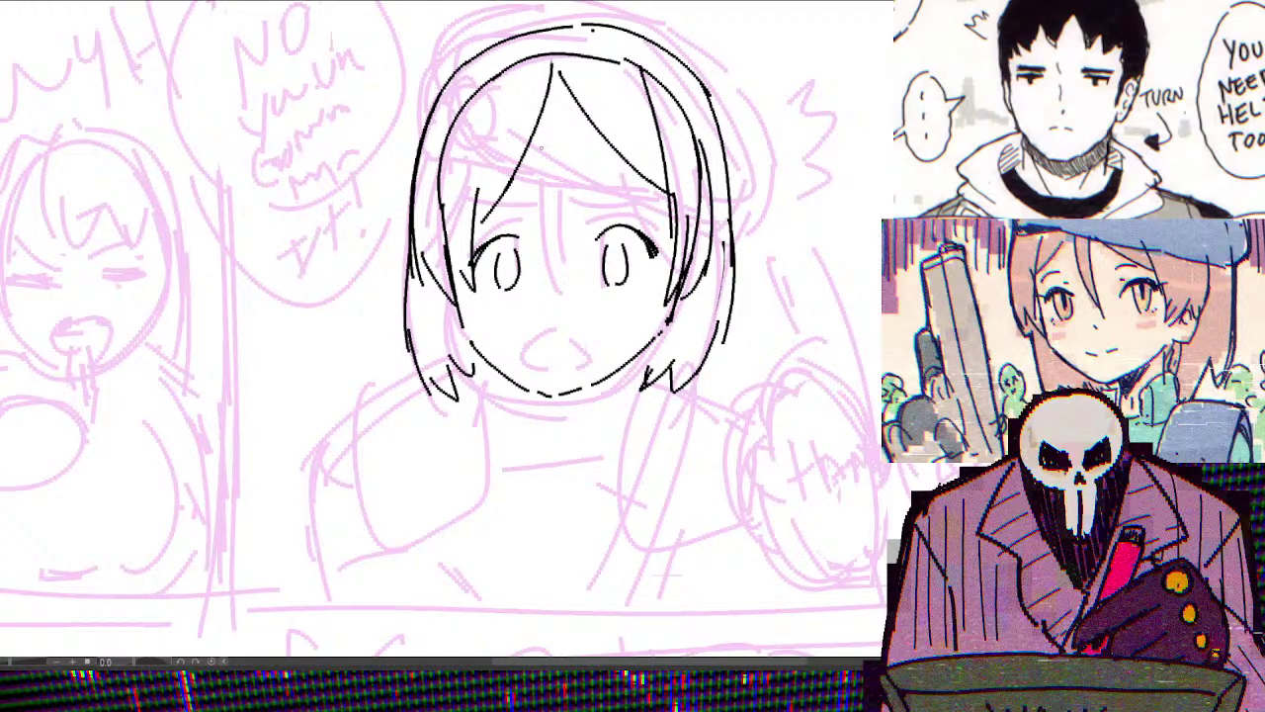
Thicken both upper lash lines and ink worried eyebrows above the eyes
drag(475, 253, 516, 234)
drag(599, 237, 625, 223)
mouse_move(619, 225)
mouse_down()
mouse_move(645, 233)
mouse_move(637, 221)
mouse_move(648, 237)
mouse_up()
drag(491, 242, 532, 228)
mouse_move(450, 224)
mouse_down()
mouse_move(595, 207)
mouse_move(664, 232)
mouse_up()
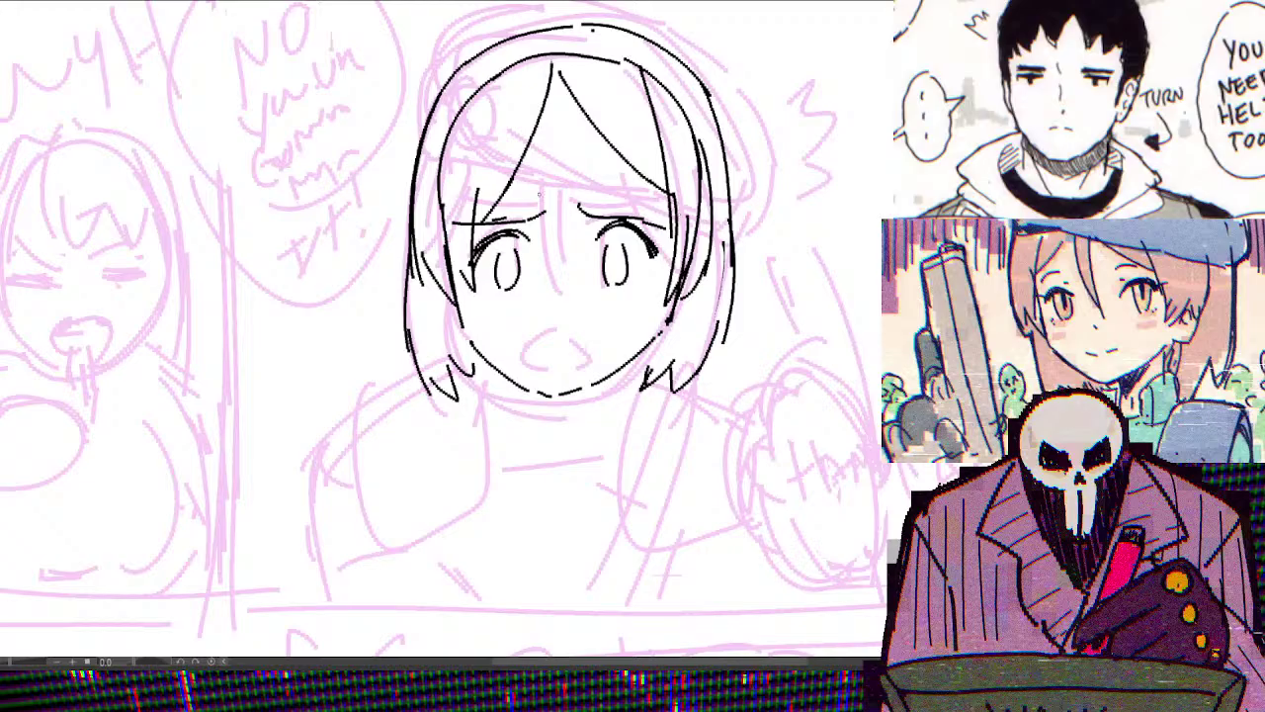
drag(536, 204, 544, 222)
key(ctrl+z)
Ink the beret's lower edge across the forehead and its rounded crown around the head
drag(629, 91, 640, 167)
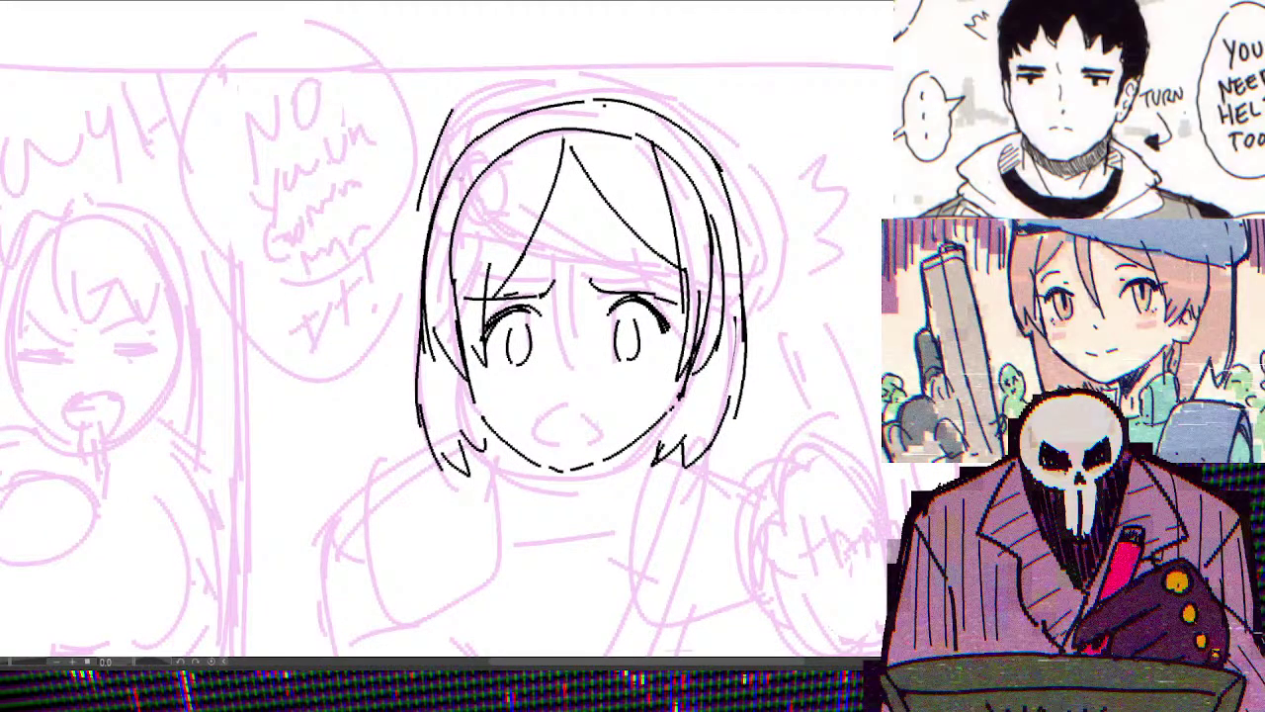
key(ctrl+z)
mouse_move(431, 182)
mouse_down()
mouse_move(520, 227)
mouse_move(741, 246)
mouse_up()
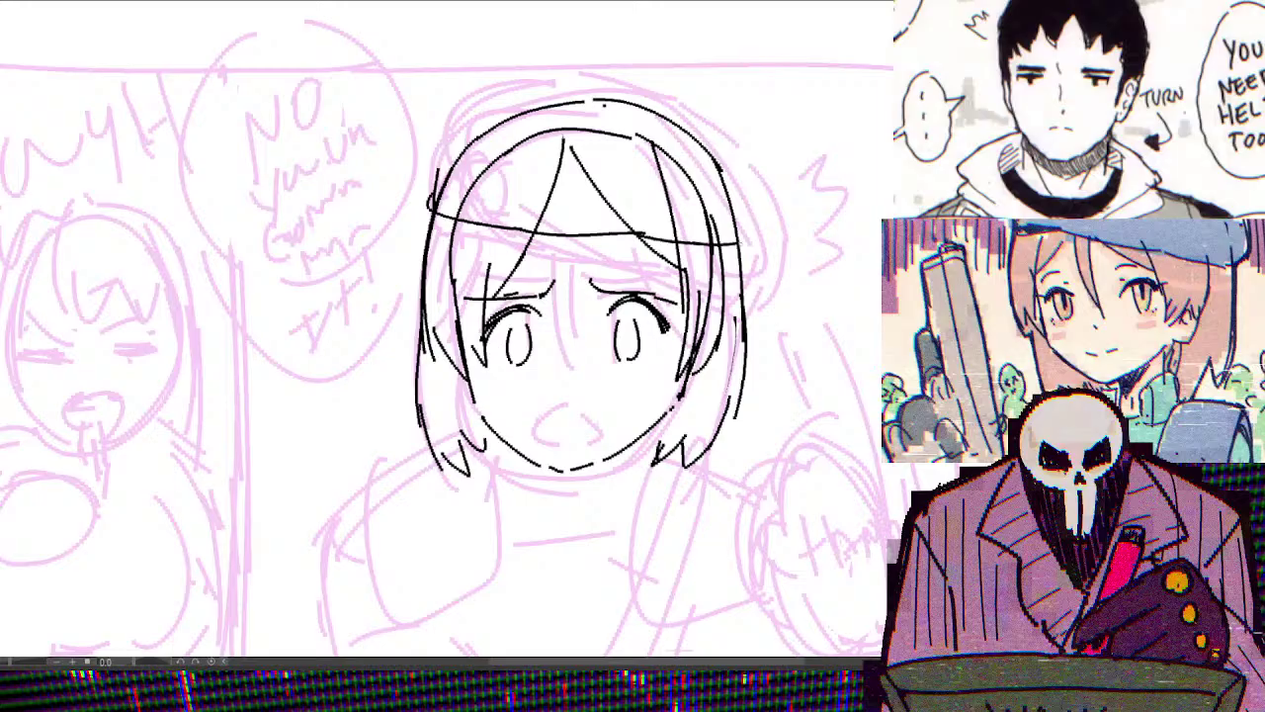
mouse_move(449, 140)
mouse_down()
mouse_move(632, 244)
mouse_move(763, 282)
mouse_move(753, 148)
mouse_move(605, 75)
mouse_move(435, 127)
mouse_move(429, 207)
mouse_up()
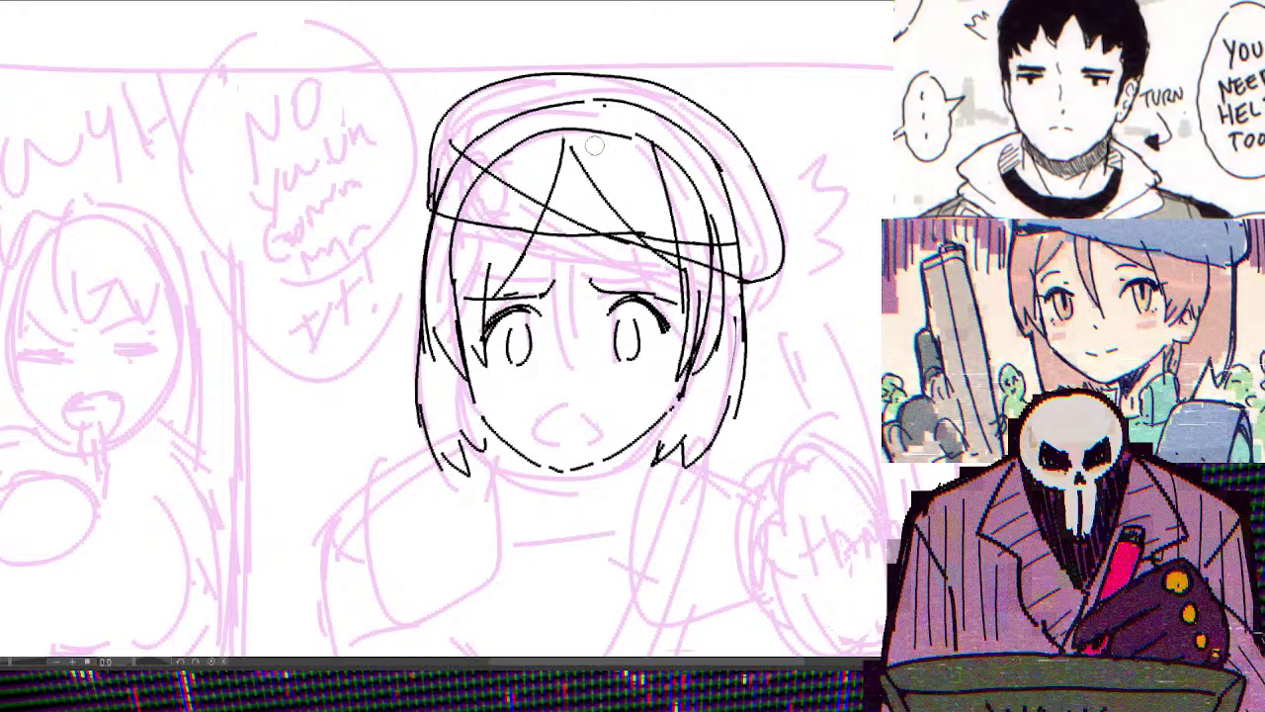
Erase parts of the hair lines showing through the beret and reinforce the beret's lower edge
mouse_move(610, 180)
mouse_down()
mouse_move(709, 247)
mouse_move(646, 222)
mouse_move(629, 229)
mouse_move(543, 184)
mouse_up()
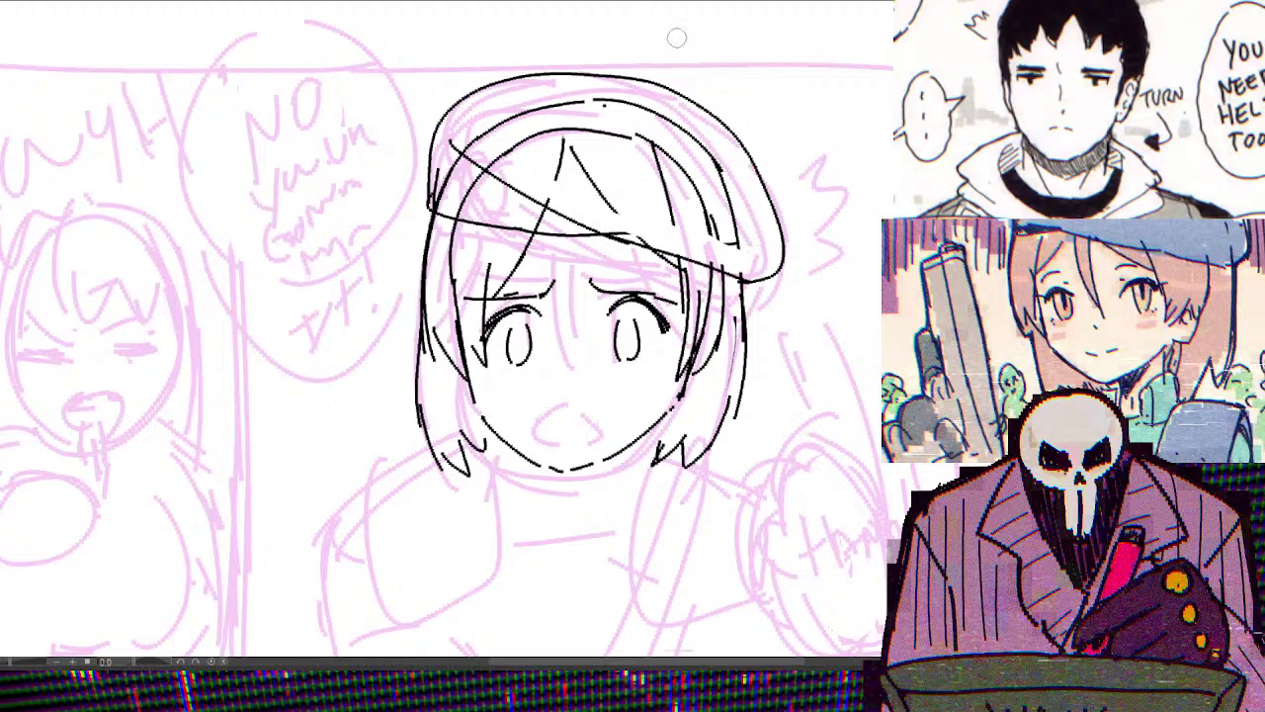
drag(463, 156, 466, 136)
drag(429, 211, 565, 243)
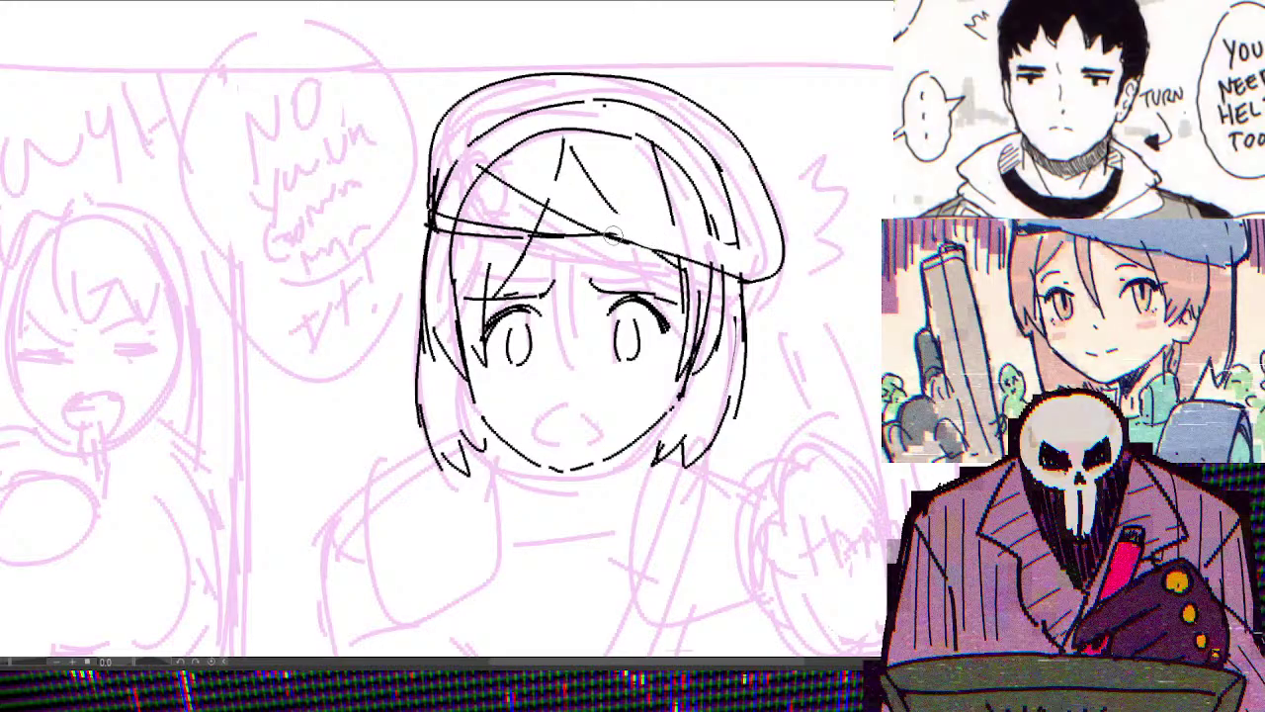
drag(627, 240, 699, 259)
Ink the small nose, the open downturned mouth and hair strands falling between the eyes
mouse_move(558, 380)
mouse_down()
mouse_move(574, 348)
mouse_move(584, 390)
mouse_move(602, 396)
mouse_up()
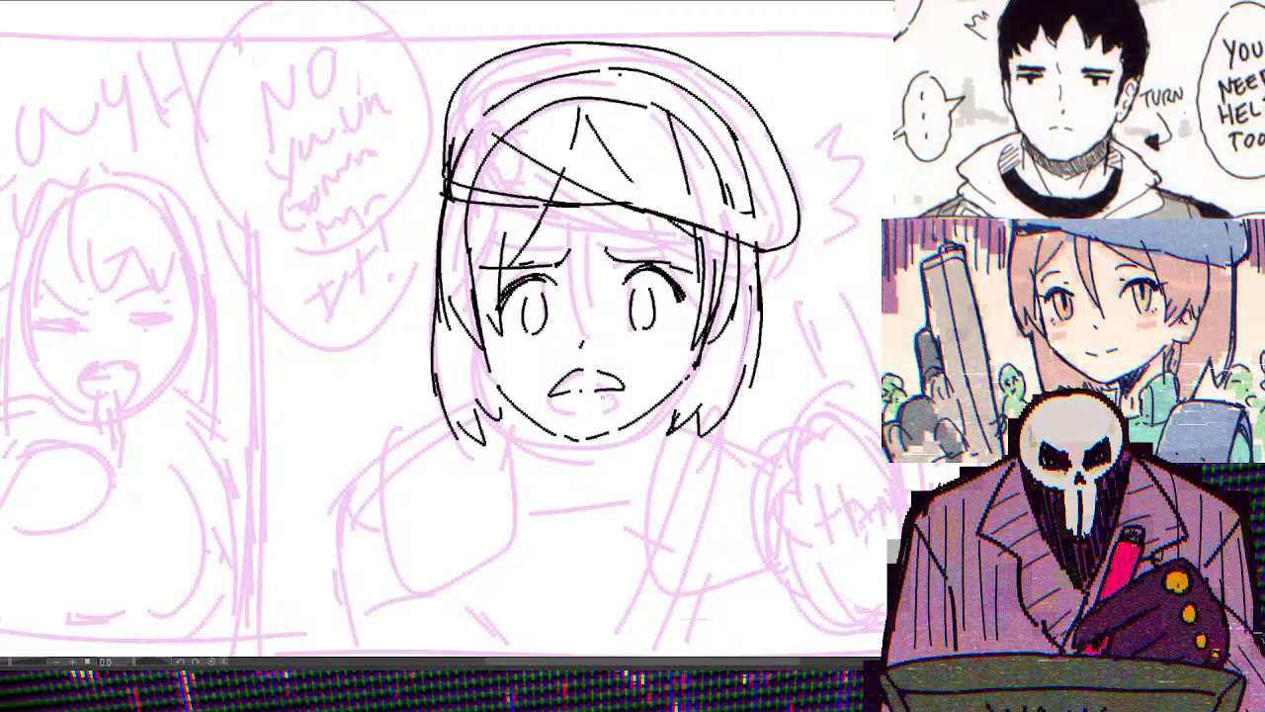
scroll(636, 388, down, 3)
scroll(636, 387, up, 3)
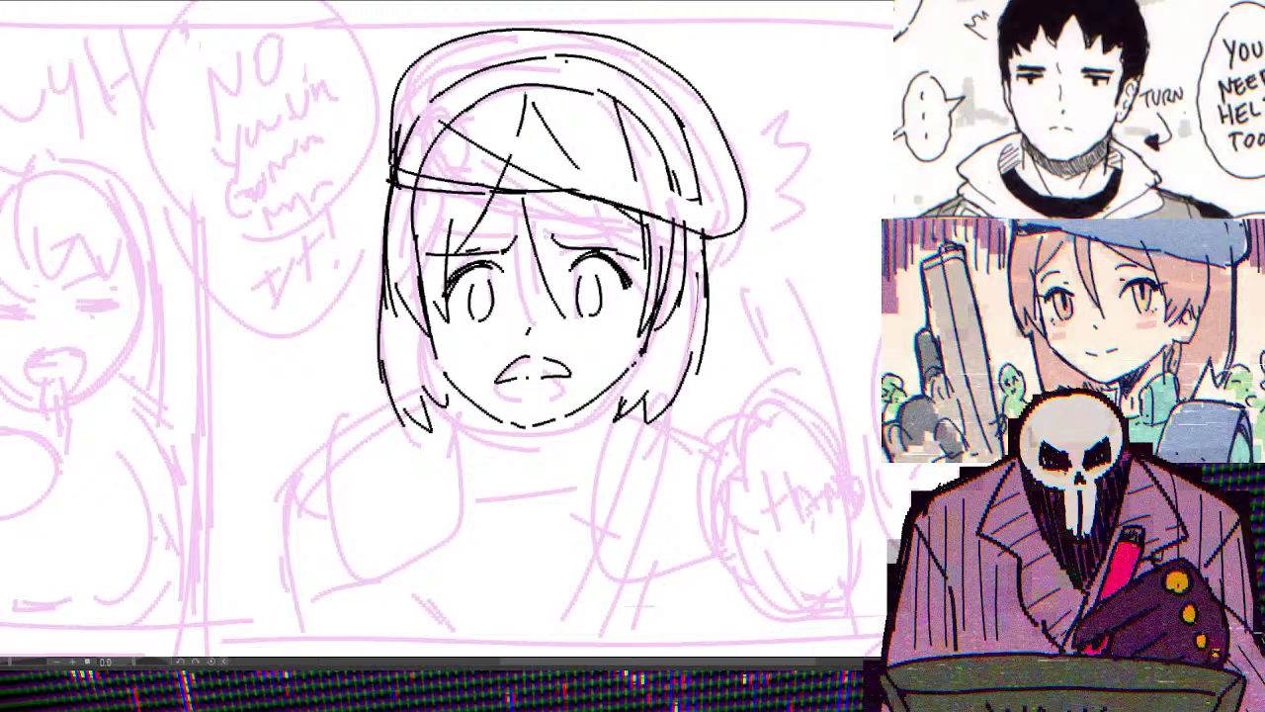
mouse_move(546, 196)
mouse_down()
mouse_move(521, 301)
mouse_move(556, 298)
mouse_move(560, 312)
mouse_up()
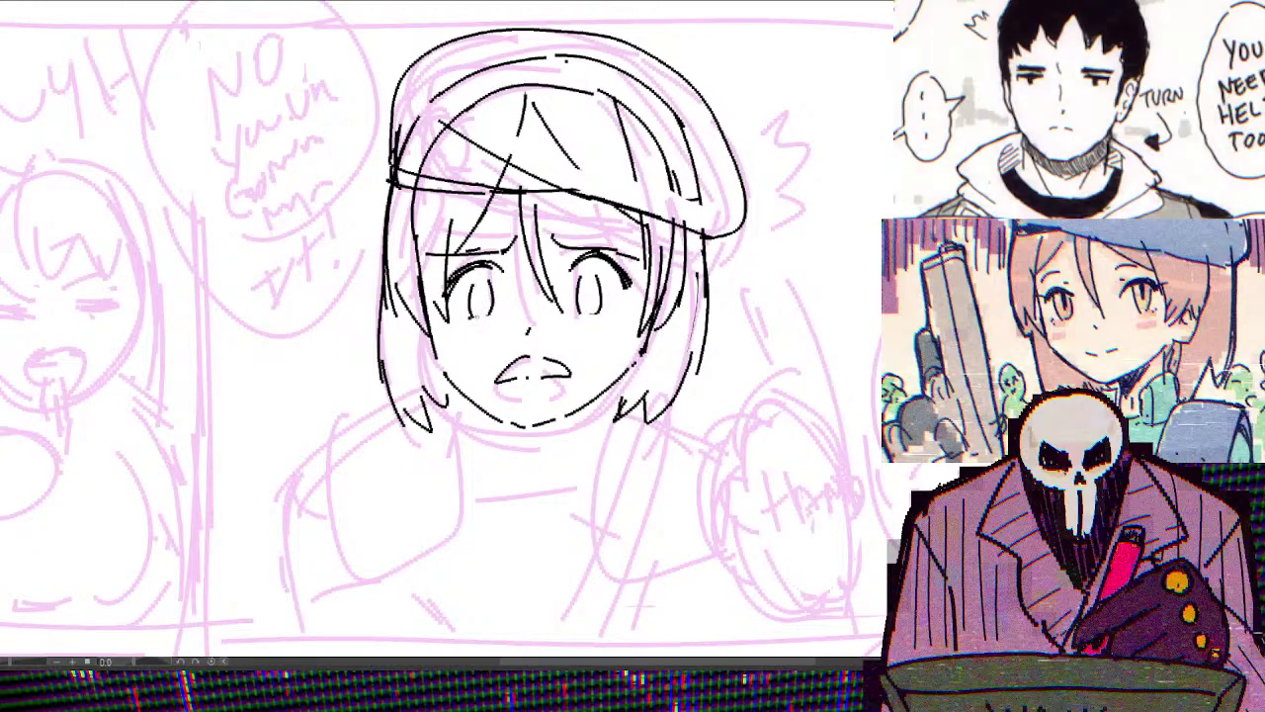
Rework the top of the beret's crown with a slightly lower outline and firmer strokes along its outer curve
key(ctrl+minus)
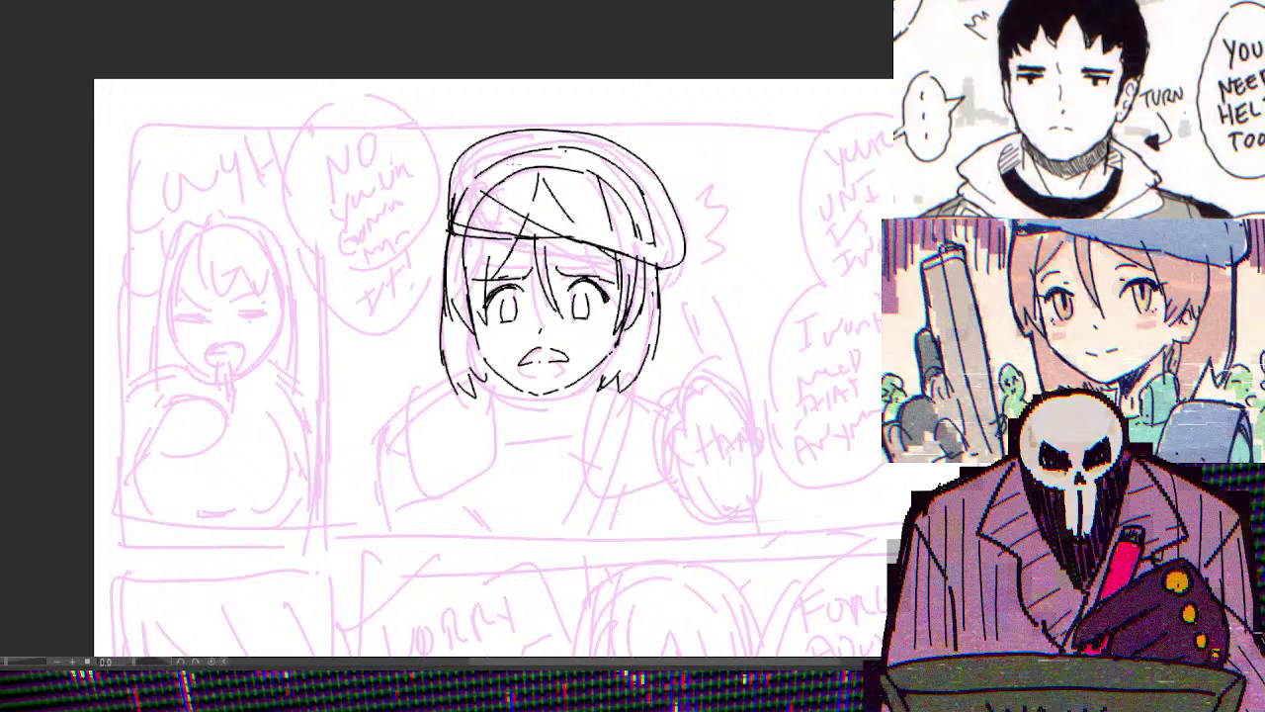
mouse_move(463, 154)
mouse_down()
mouse_move(541, 135)
mouse_move(625, 166)
mouse_up()
key(ctrl+z)
mouse_move(532, 130)
mouse_down()
mouse_move(640, 166)
mouse_move(682, 227)
mouse_up()
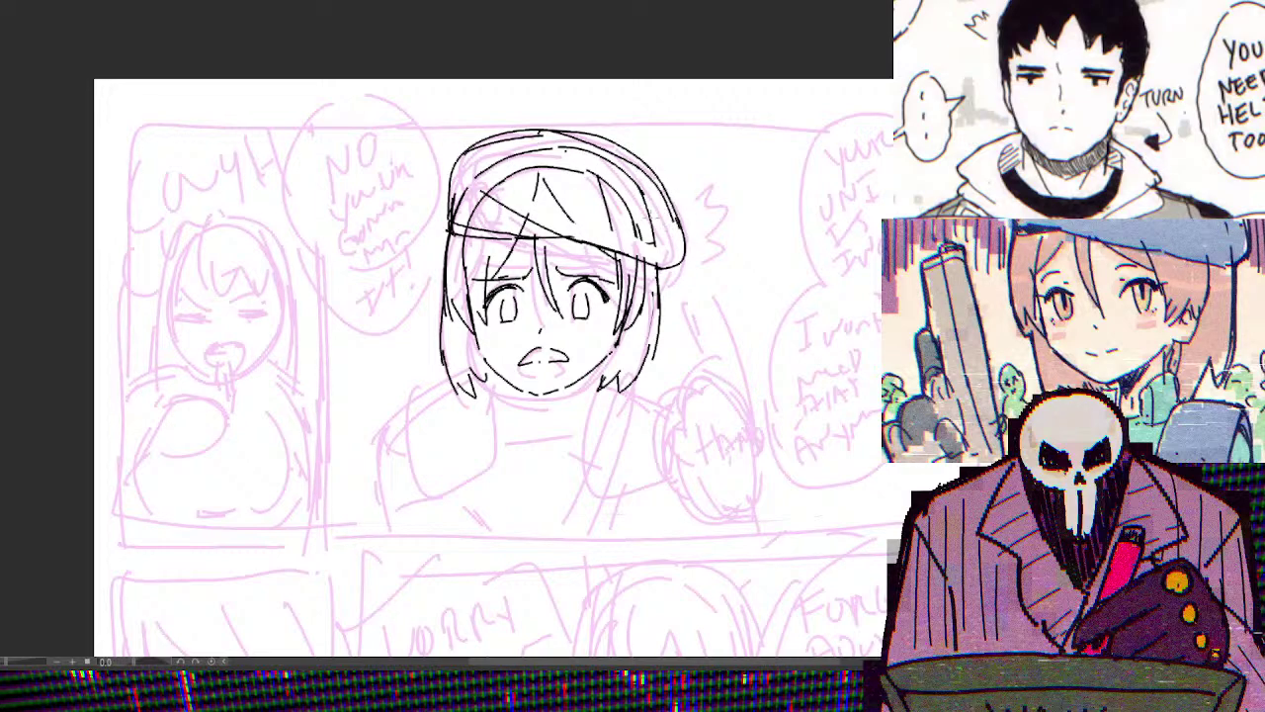
mouse_move(472, 146)
mouse_down()
mouse_move(521, 128)
mouse_move(628, 144)
mouse_move(534, 123)
mouse_move(623, 142)
mouse_up()
key(ctrl+z)
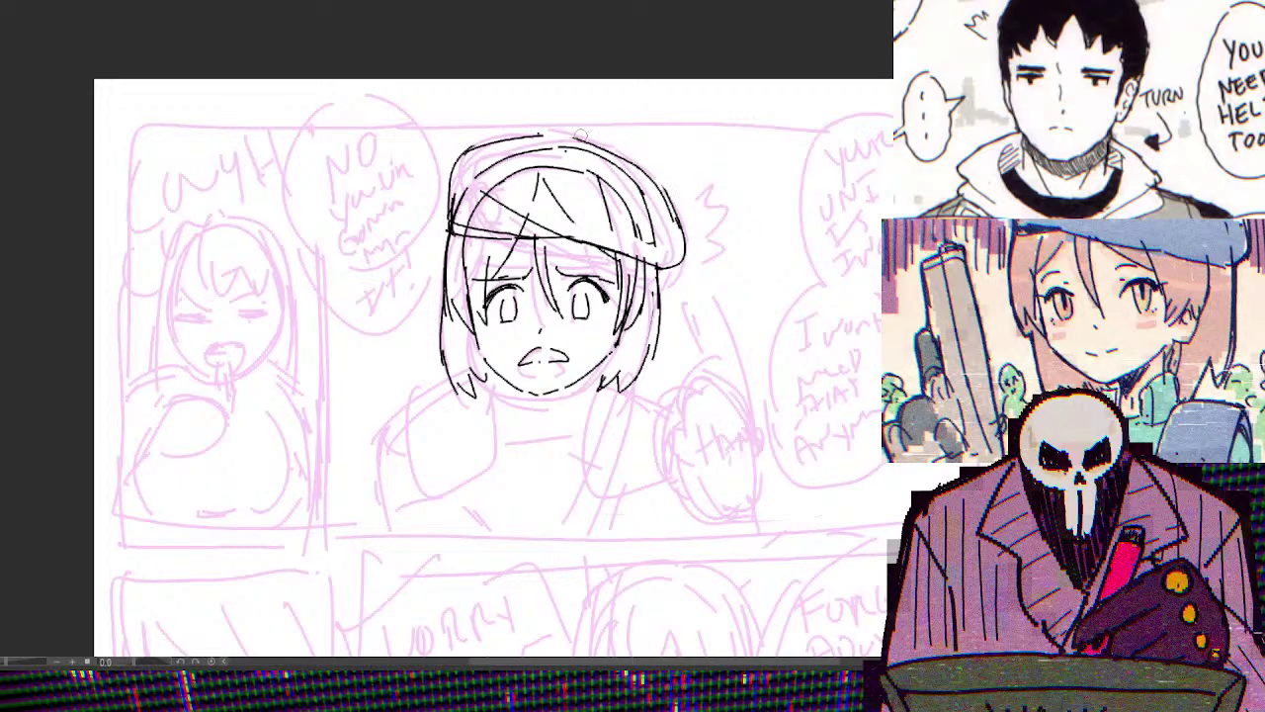
drag(533, 138, 597, 136)
Ink two short neck lines below the worried character's chin
scroll(694, 361, up, 2)
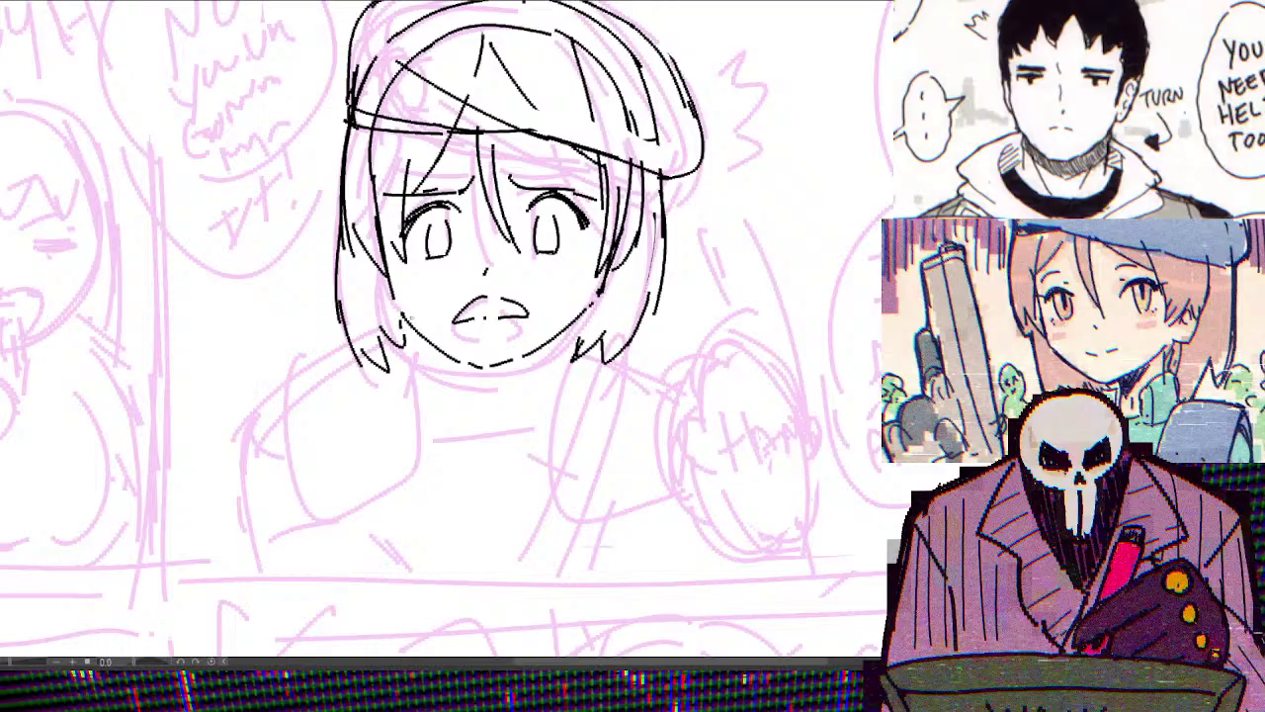
drag(581, 318, 572, 339)
drag(471, 445, 524, 437)
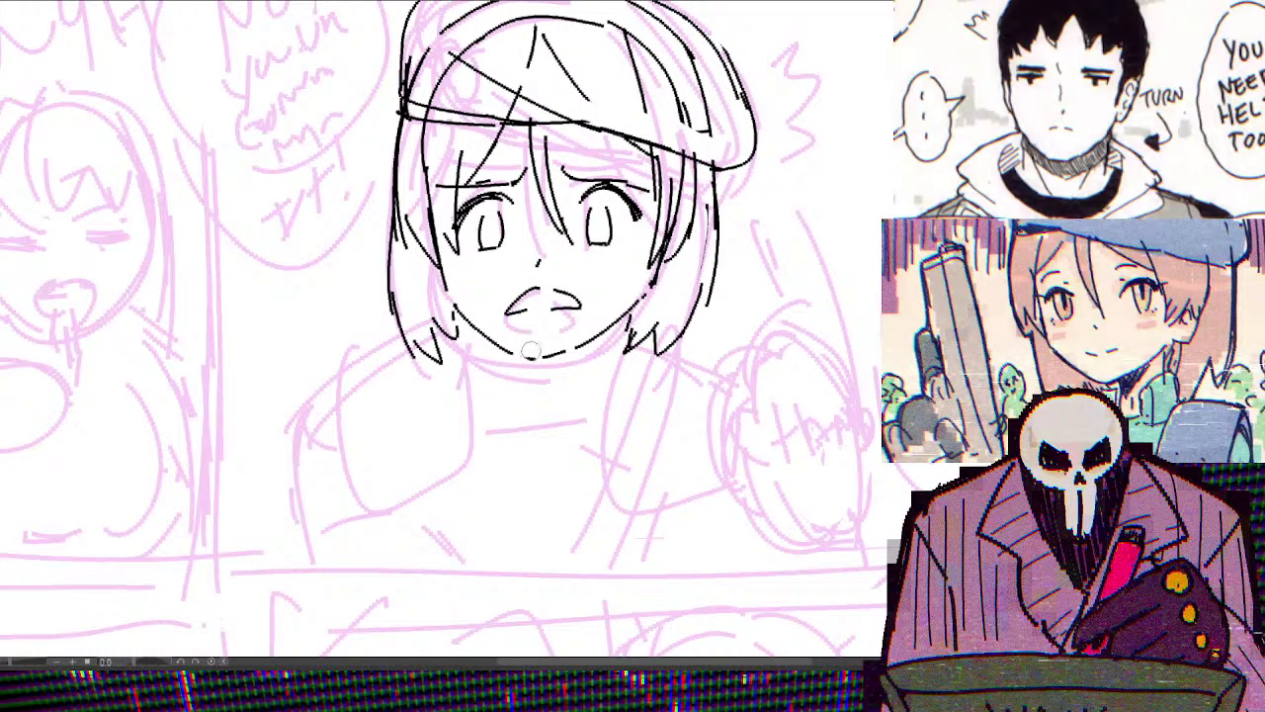
drag(486, 335, 500, 372)
mouse_move(580, 345)
mouse_down()
mouse_move(584, 369)
mouse_move(625, 390)
mouse_up()
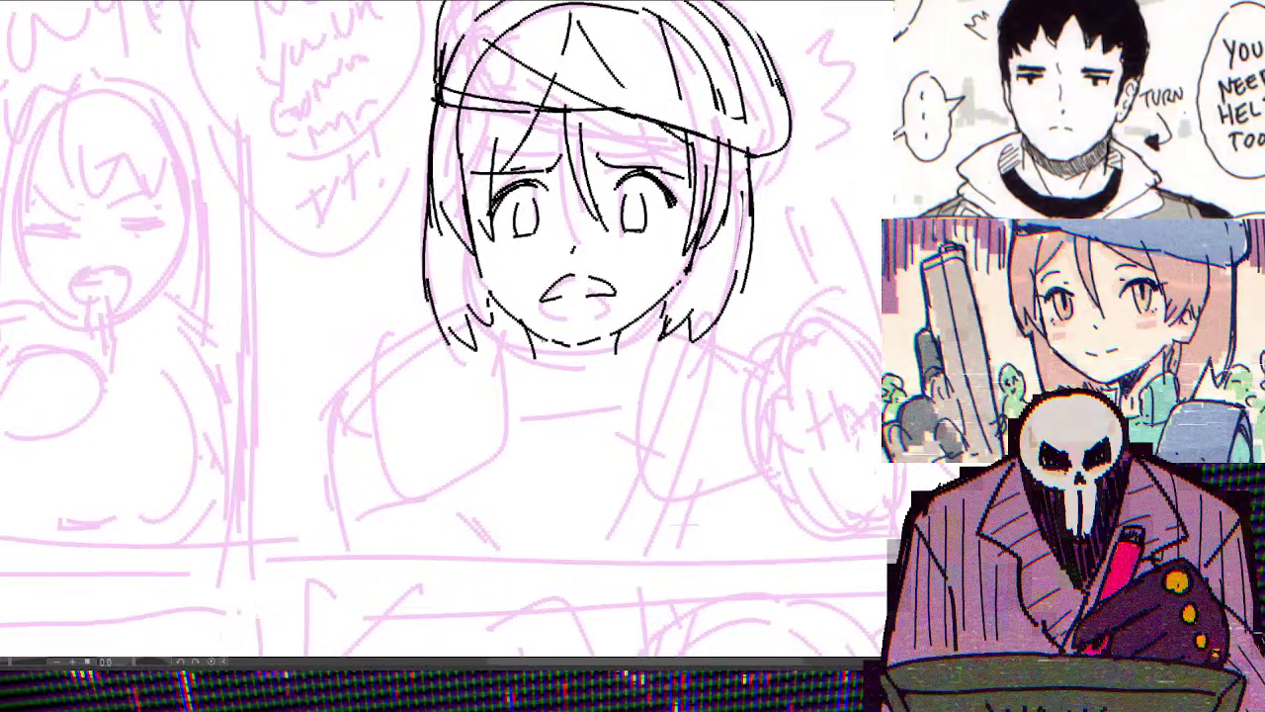
Ink the sloping shoulders and upper arm contours on both sides of the neck, then reinforce the left shoulder
mouse_move(506, 324)
mouse_down()
mouse_move(417, 381)
mouse_move(391, 437)
mouse_move(389, 518)
mouse_up()
mouse_move(650, 323)
mouse_down()
mouse_move(757, 373)
mouse_move(759, 431)
mouse_up()
key(ctrl+z)
drag(749, 370, 773, 484)
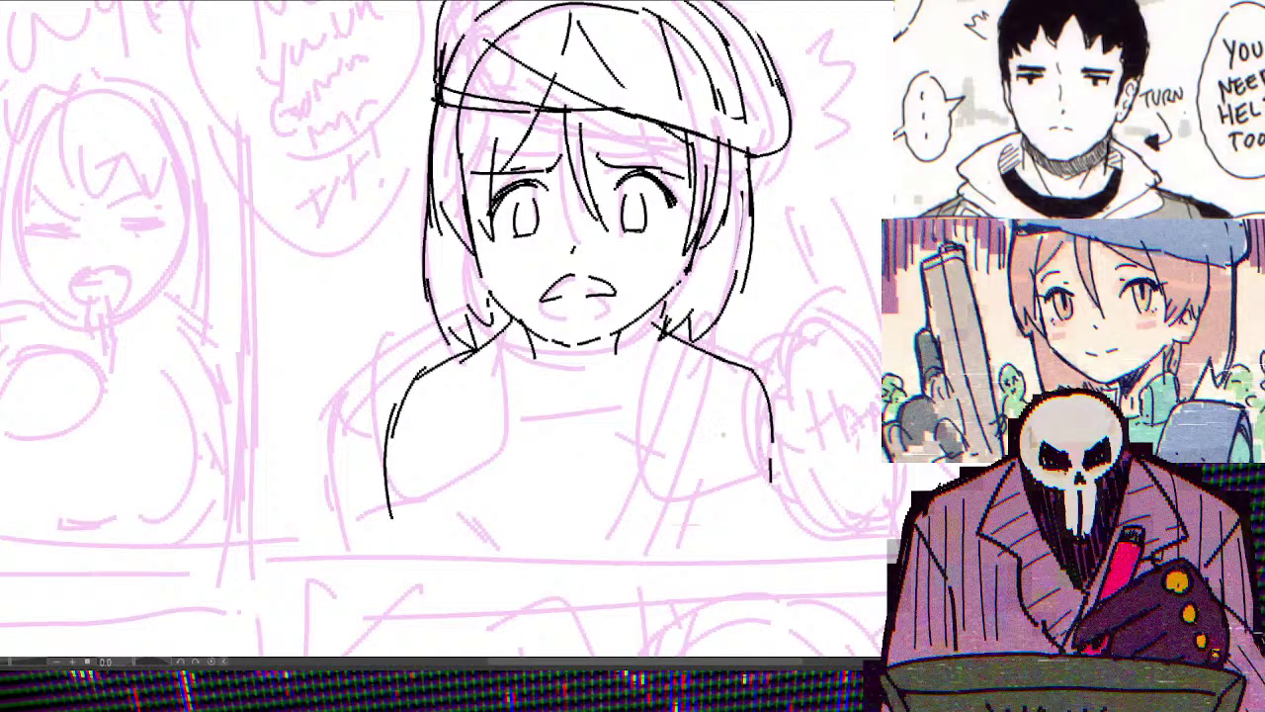
drag(419, 375, 401, 423)
drag(456, 358, 386, 437)
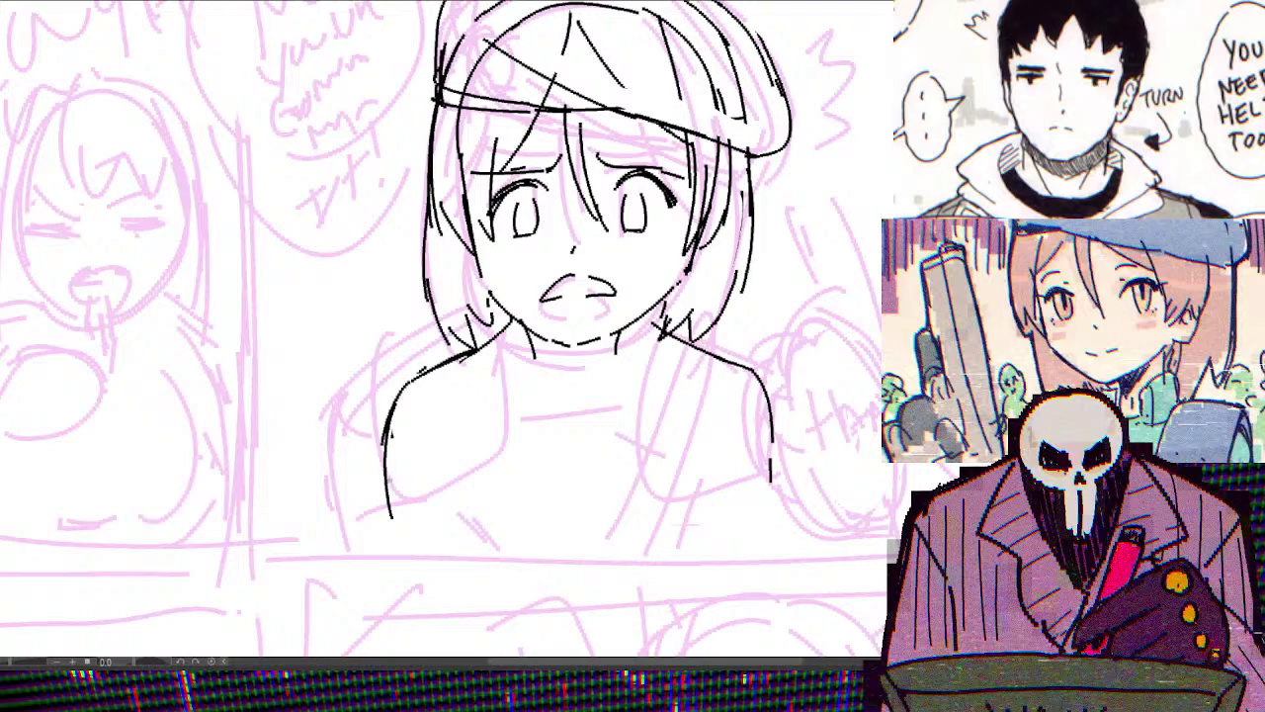
Add long outer hair strands down both sides of the head, from the beret to the shoulders
scroll(795, 395, down, 3)
scroll(795, 395, up, 1)
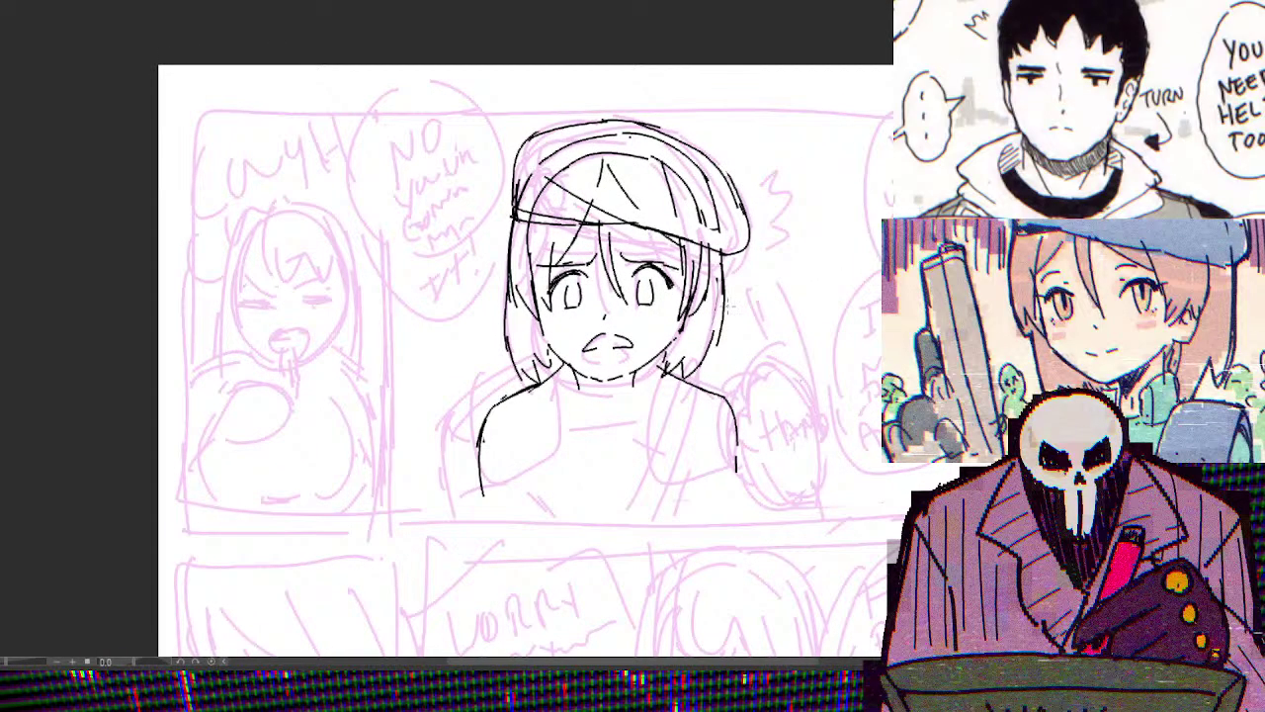
scroll(729, 308, up, 2)
mouse_move(727, 250)
mouse_down()
mouse_move(733, 327)
mouse_move(710, 374)
mouse_up()
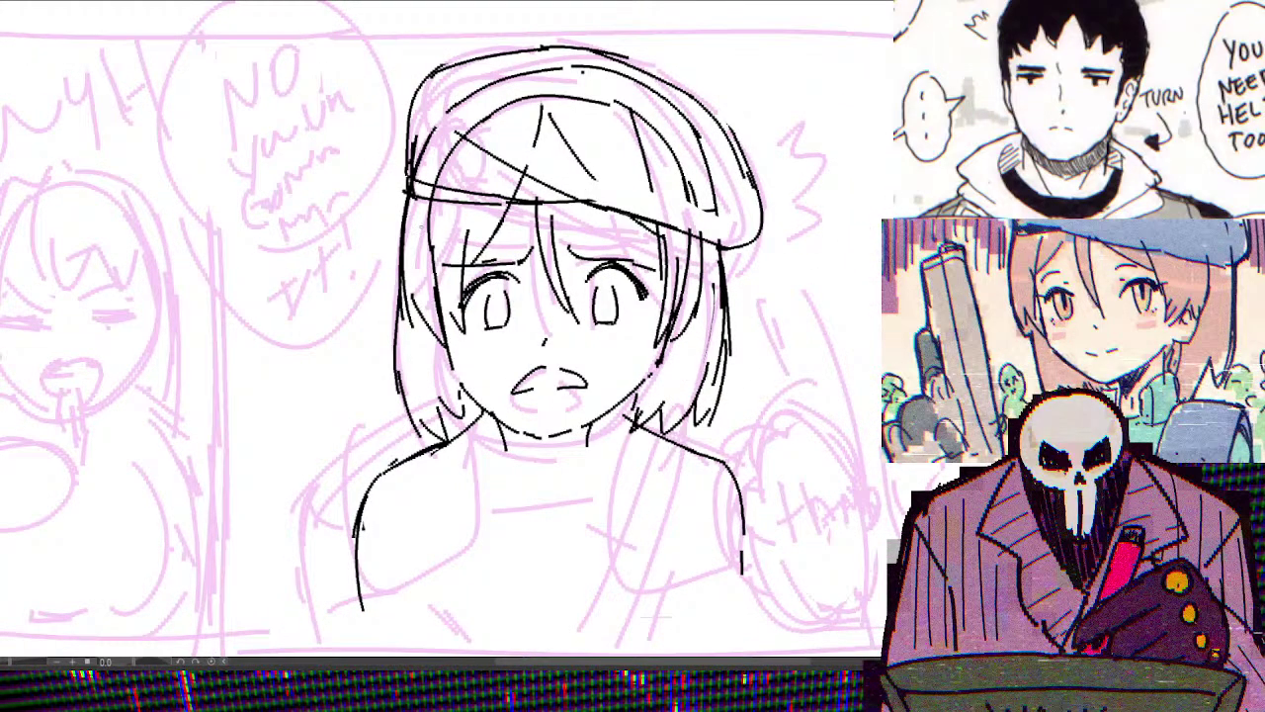
mouse_move(399, 240)
mouse_down()
mouse_move(381, 342)
mouse_move(390, 418)
mouse_move(420, 431)
mouse_up()
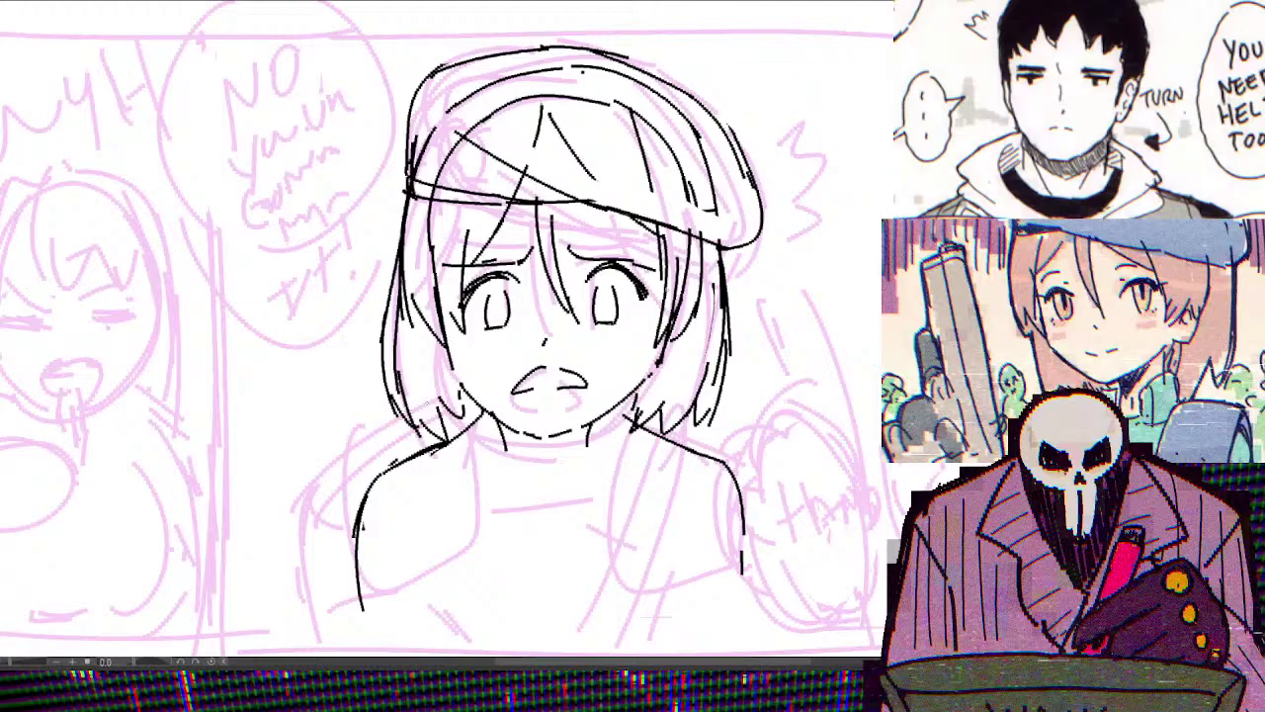
Ink the rounded pad on the left shoulder and the open collar flaps around the neck
scroll(447, 330, down, 2)
mouse_move(467, 350)
mouse_down()
mouse_move(440, 368)
mouse_move(370, 426)
mouse_move(392, 505)
mouse_move(469, 486)
mouse_move(457, 352)
mouse_up()
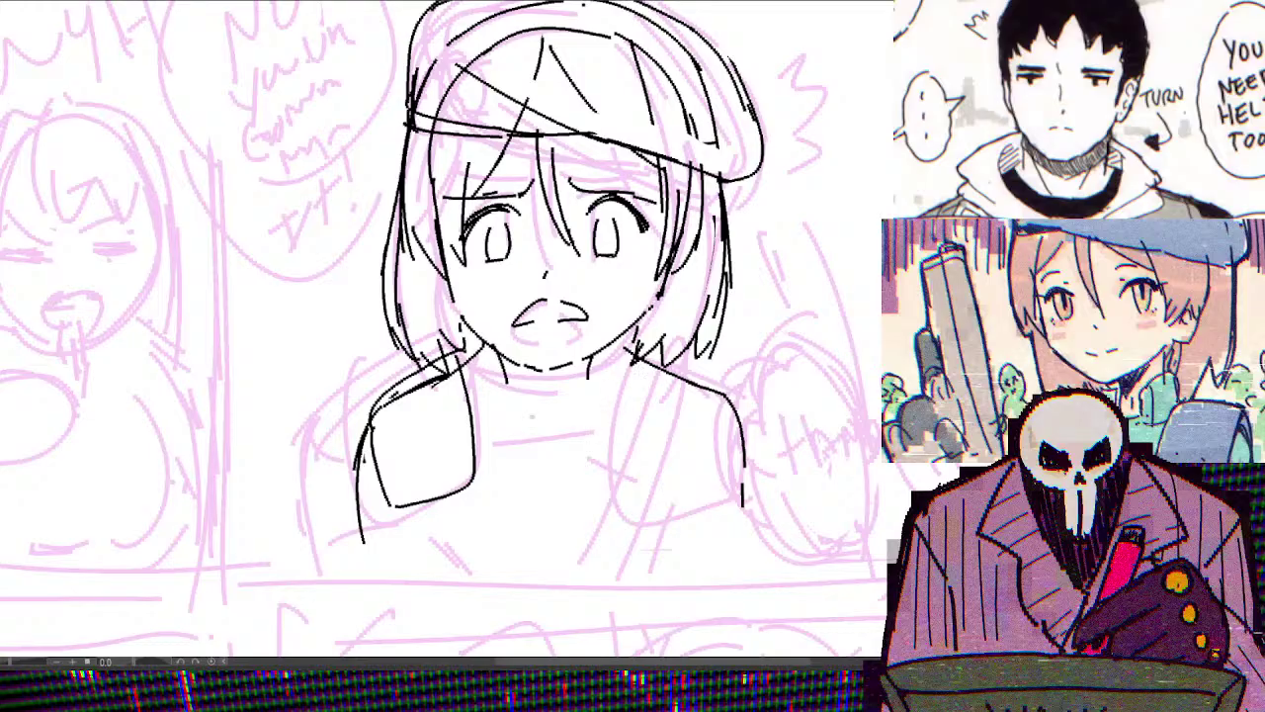
drag(467, 340, 471, 382)
mouse_move(452, 348)
mouse_down()
mouse_move(470, 339)
mouse_move(522, 435)
mouse_up()
mouse_move(505, 385)
mouse_down()
mouse_move(521, 436)
mouse_move(554, 445)
mouse_move(588, 380)
mouse_move(606, 411)
mouse_move(570, 445)
mouse_up()
drag(631, 346, 615, 446)
Ink the matching shoulder pad on the right shoulder
mouse_move(621, 358)
mouse_down()
mouse_move(660, 350)
mouse_move(722, 430)
mouse_up()
drag(703, 365, 731, 465)
mouse_move(636, 471)
mouse_down()
mouse_move(717, 490)
mouse_move(615, 457)
mouse_up()
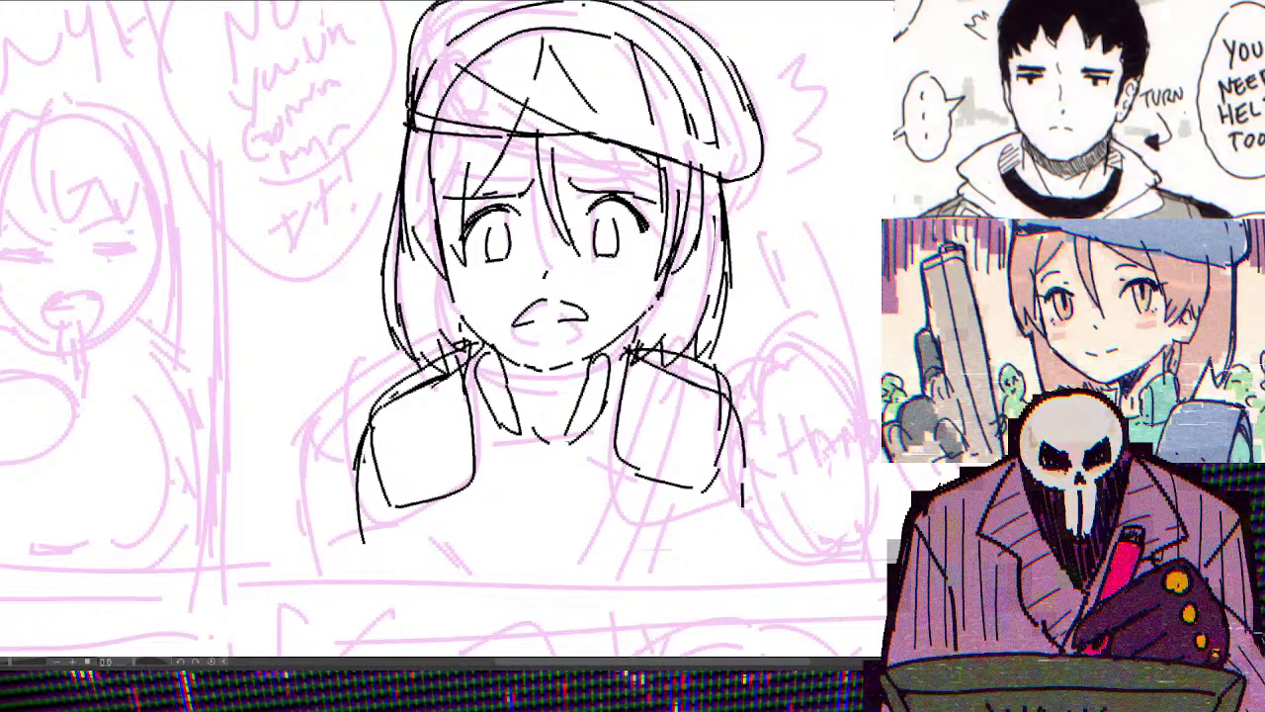
Ink the vest's curved neckline between the shoulder pads and a second outer contour down the left arm
drag(486, 454, 621, 456)
mouse_move(360, 435)
mouse_down()
mouse_move(350, 468)
mouse_move(376, 591)
mouse_up()
scroll(840, 445, down, 3)
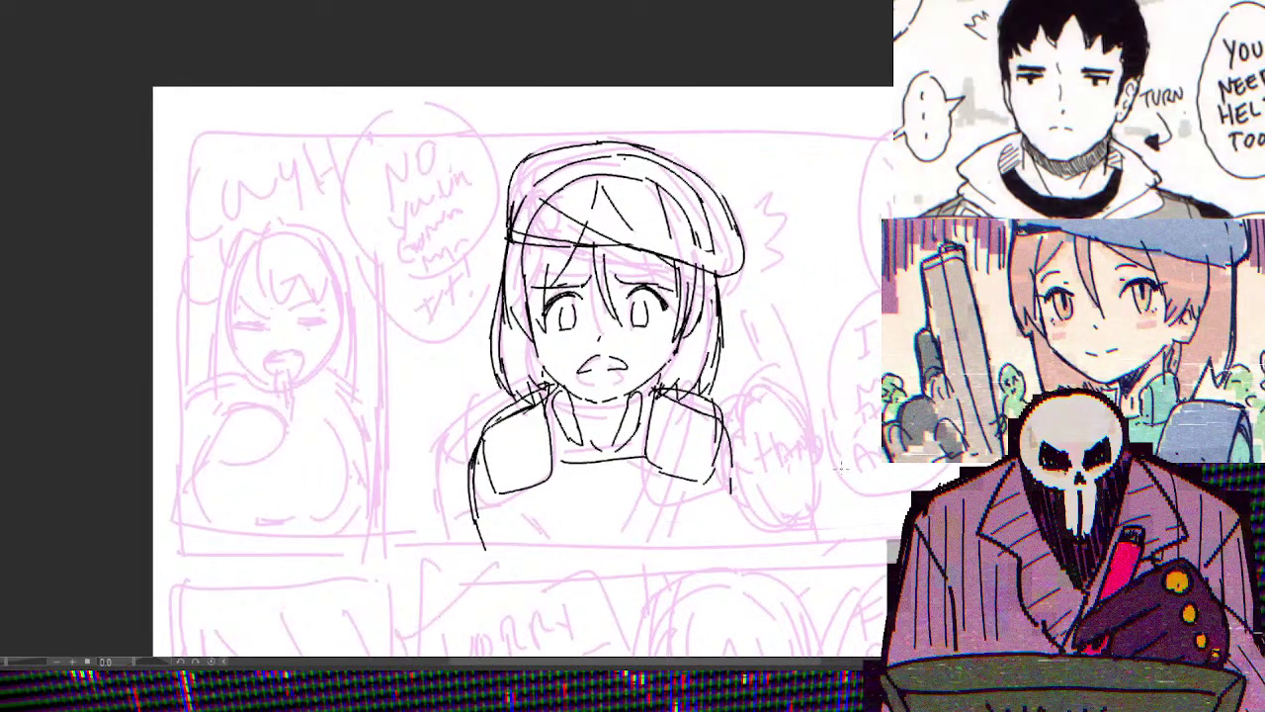
Ink a second line above the beret's lower edge as a band and add a round badge on its front
scroll(845, 462, up, 3)
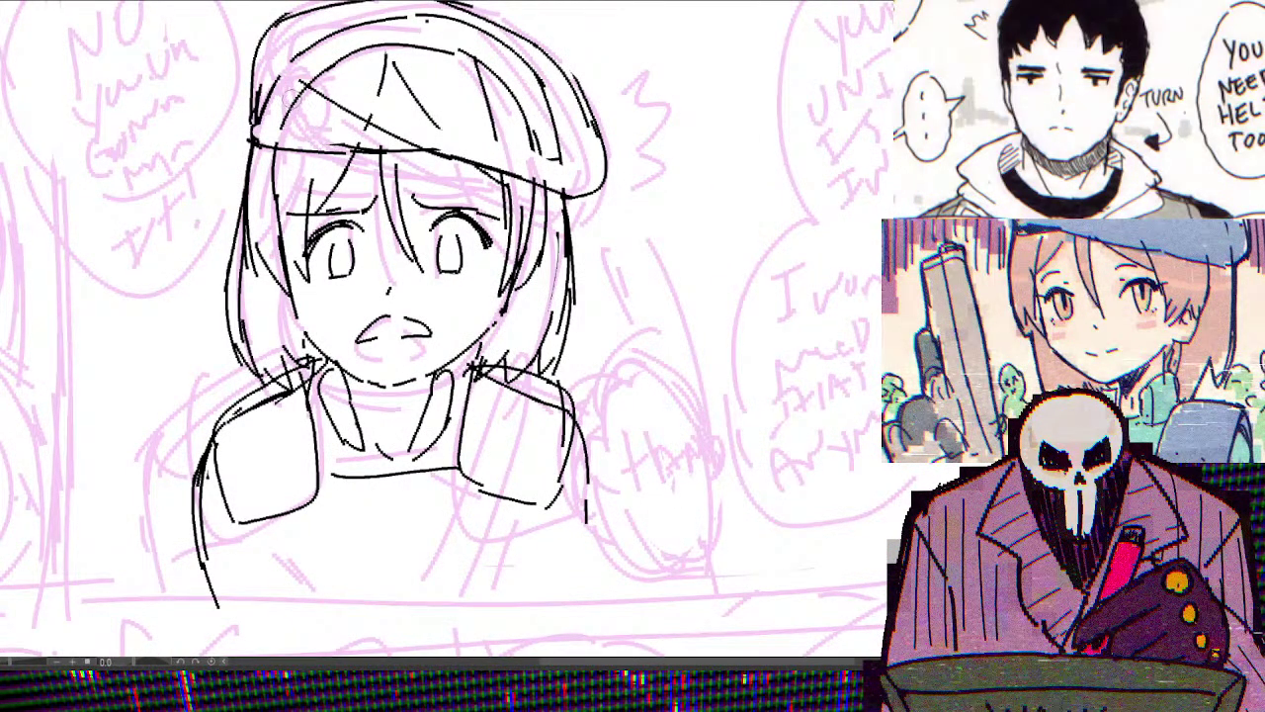
drag(247, 136, 328, 139)
key(ctrl+z)
drag(247, 131, 393, 131)
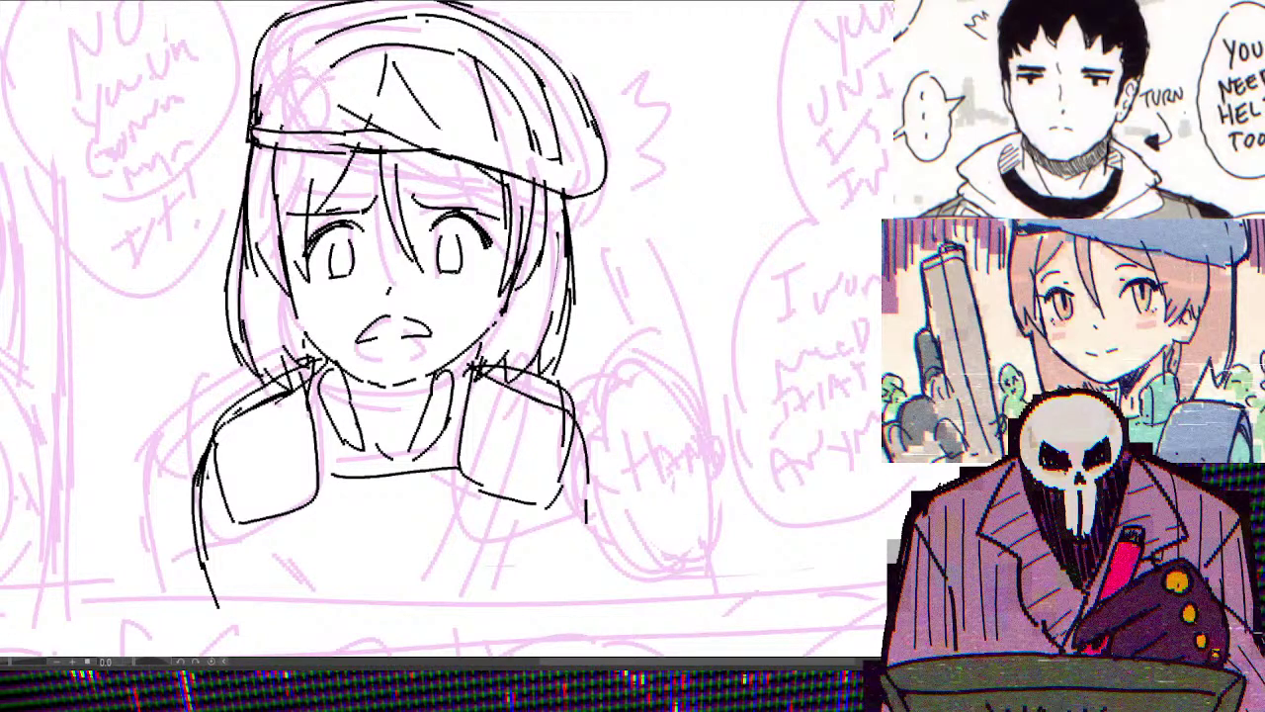
mouse_move(297, 49)
mouse_down()
mouse_move(324, 85)
mouse_move(301, 47)
mouse_up()
drag(294, 65, 297, 85)
scroll(698, 285, down, 4)
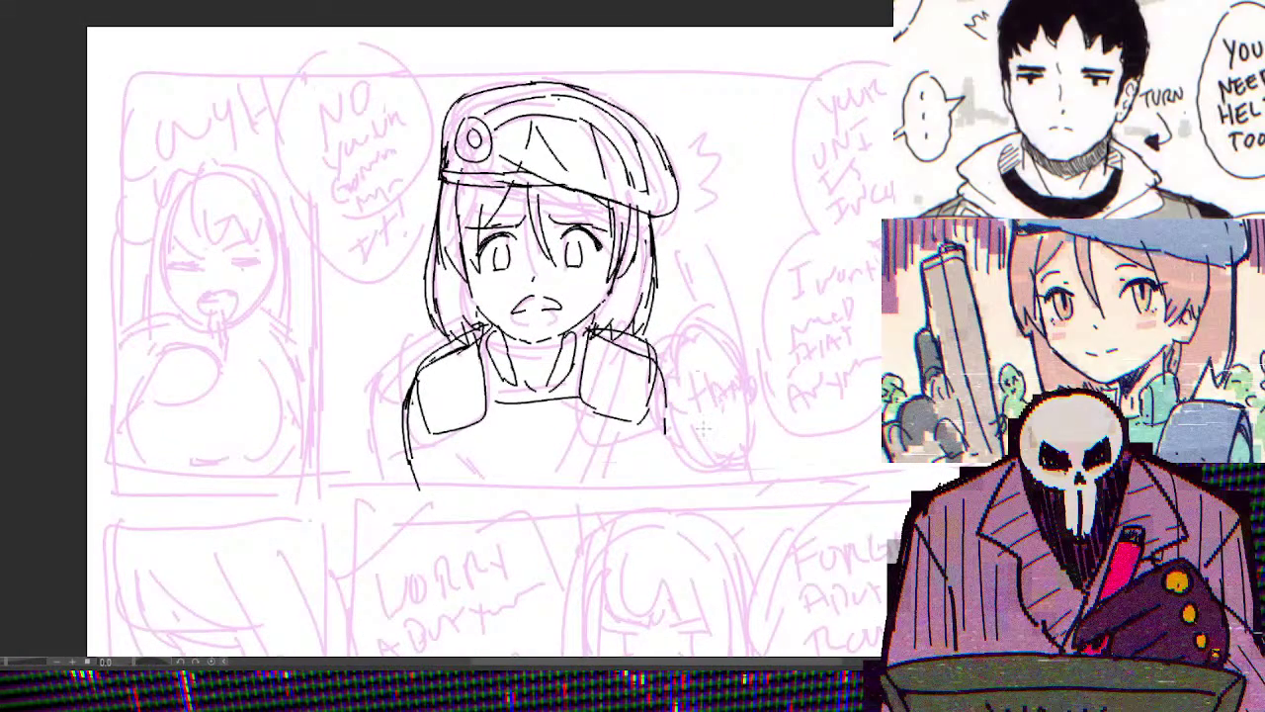
Ink the vest's two side contours running down from the shoulder pads
scroll(700, 427, up, 2)
drag(446, 462, 564, 462)
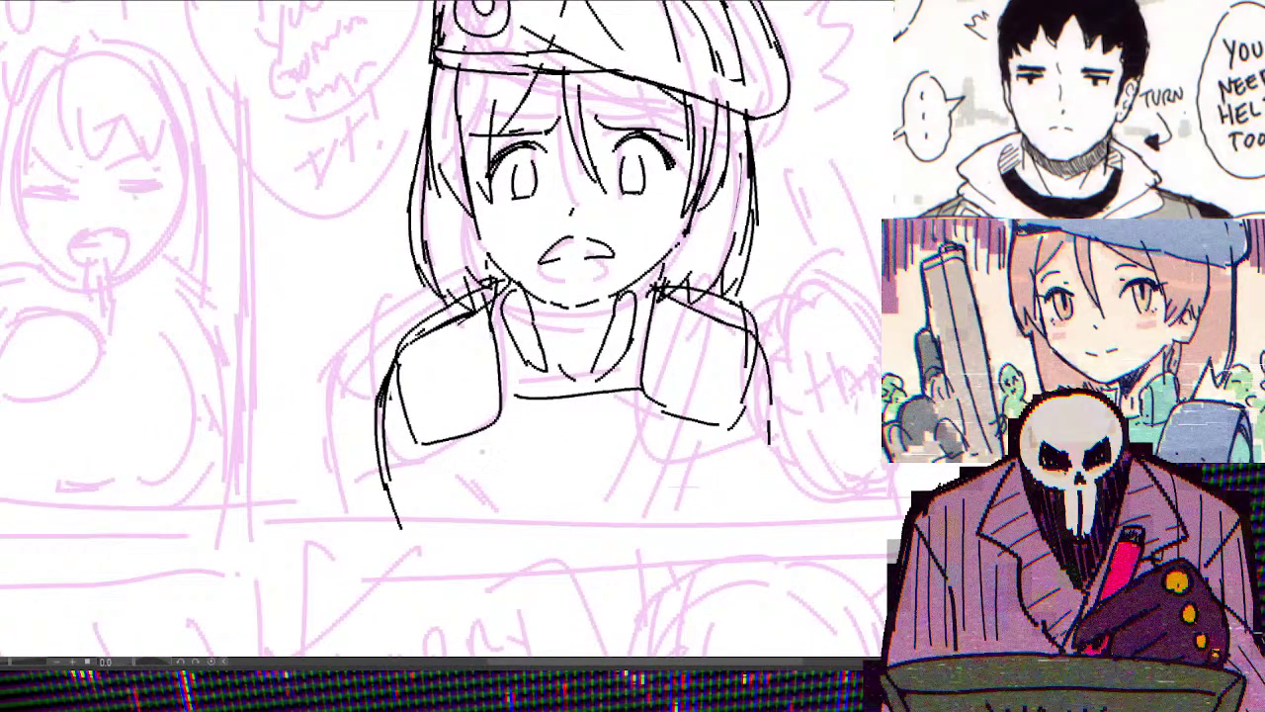
drag(435, 438, 454, 510)
drag(722, 430, 698, 509)
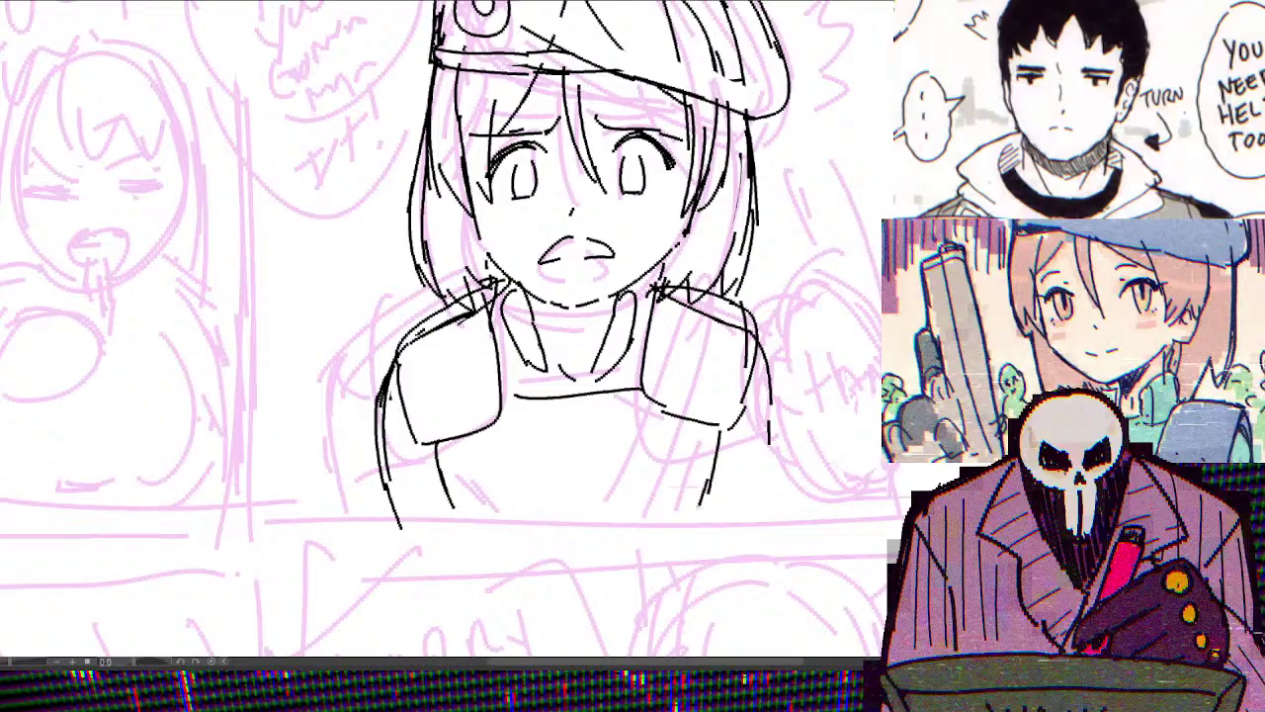
drag(856, 404, 791, 429)
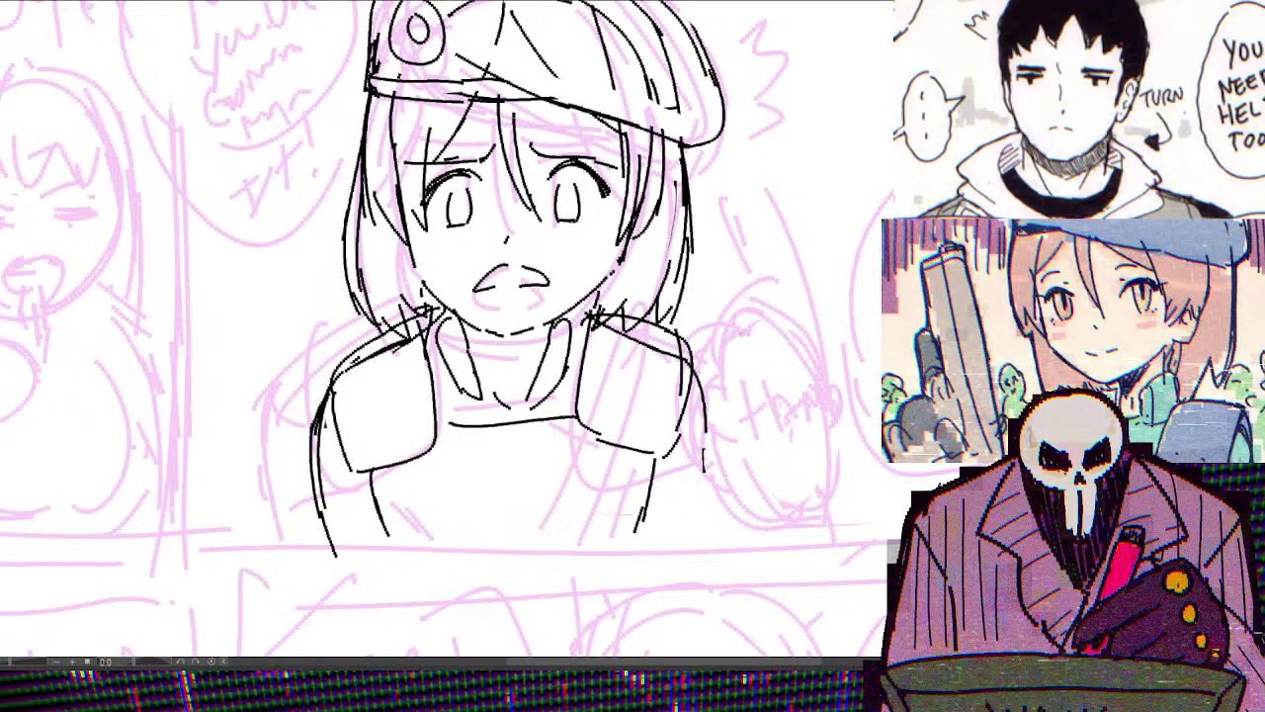
mouse_move(724, 358)
mouse_down()
mouse_move(739, 325)
mouse_move(709, 392)
mouse_up()
drag(743, 326, 787, 364)
key(ctrl+minus)
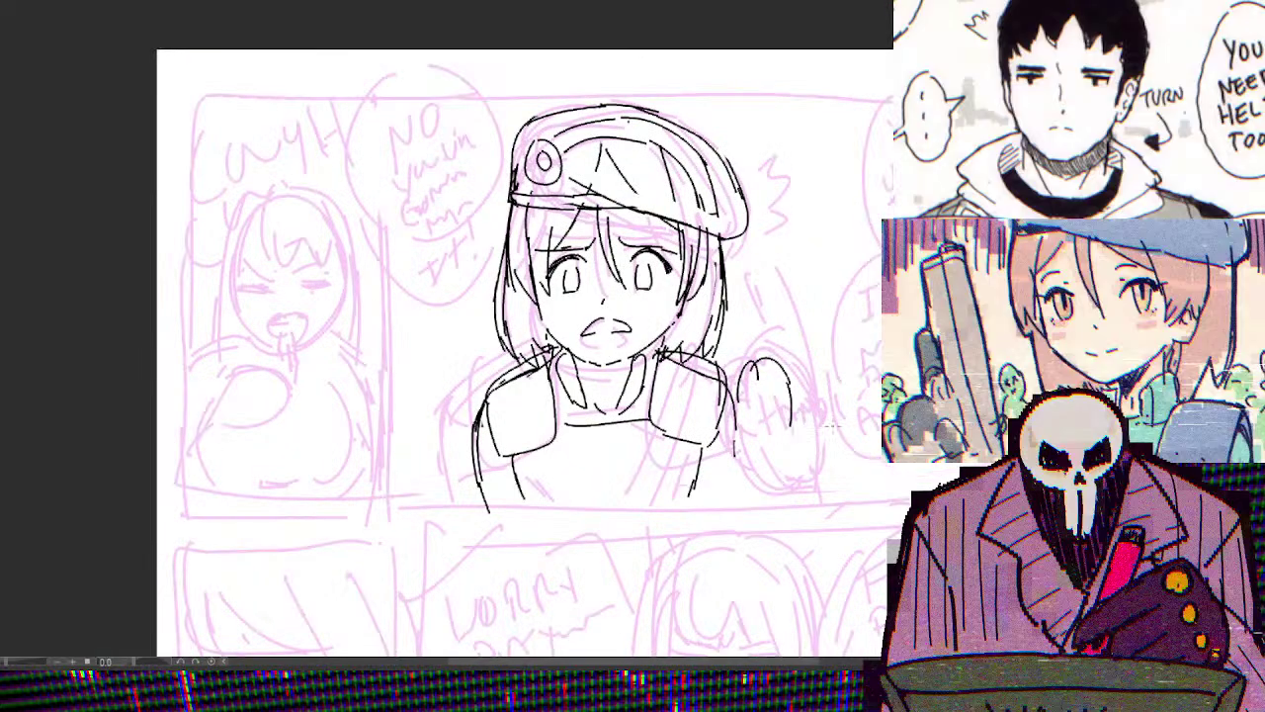
scroll(846, 446, up, 3)
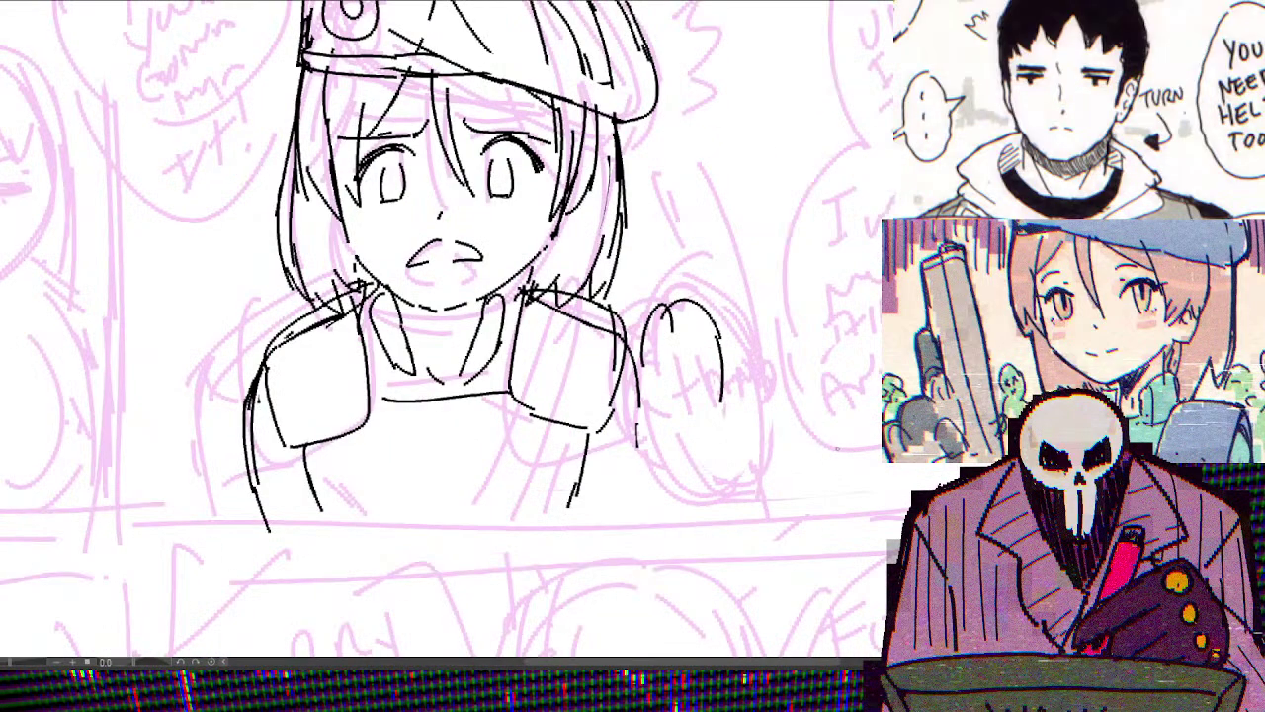
key(ctrl+z)
key(ctrl+z)
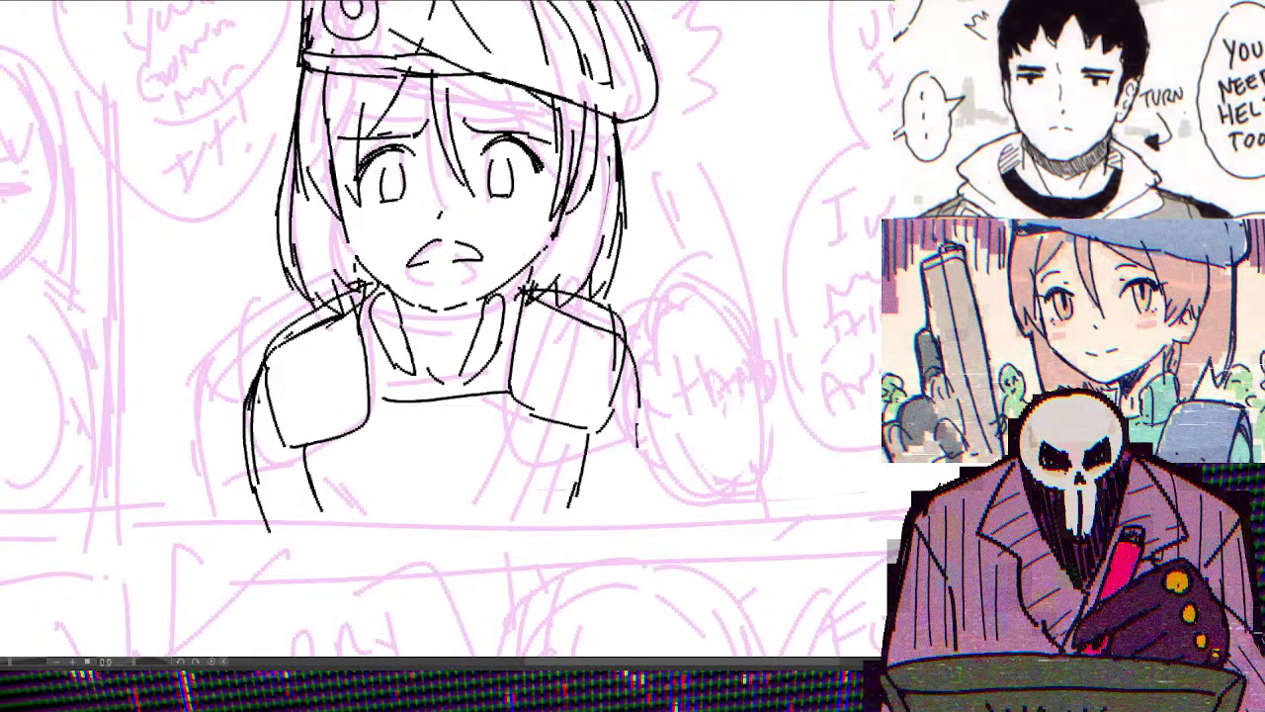
Ink the right arm's outer contour hanging straight down from the shoulder pad to the panel's lower edge
drag(634, 363, 672, 511)
scroll(782, 505, down, 3)
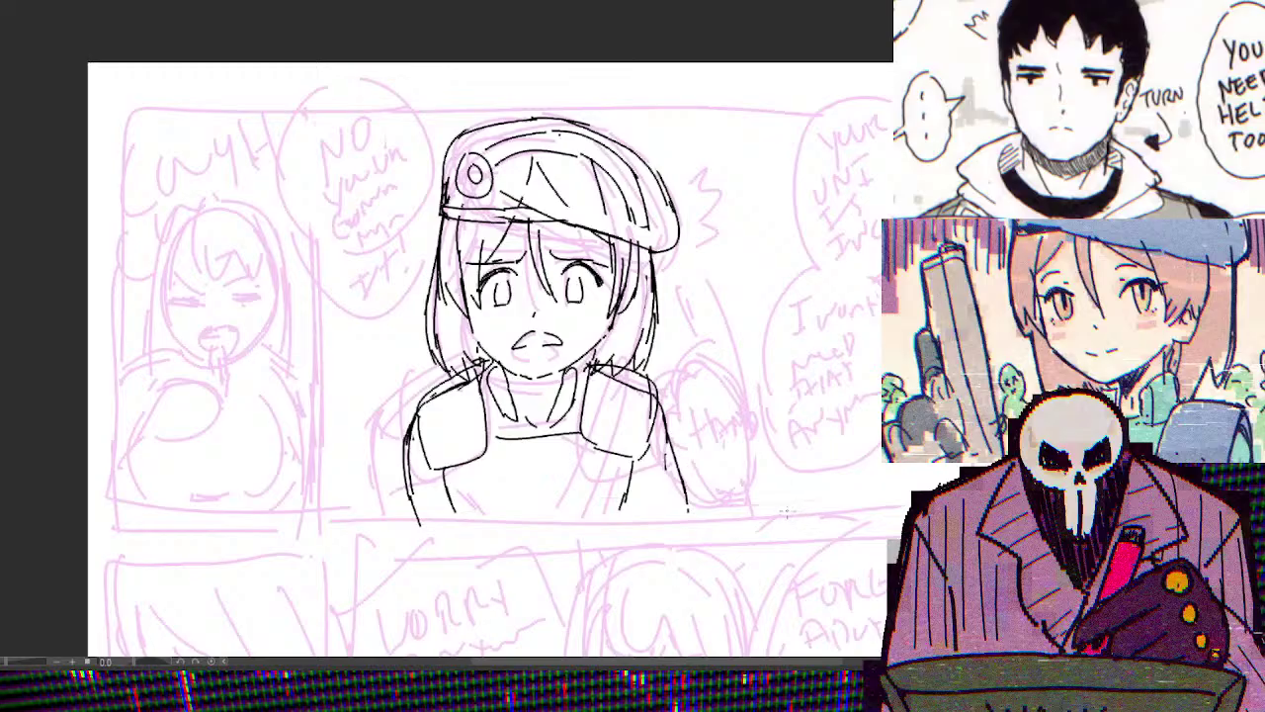
scroll(593, 395, up, 3)
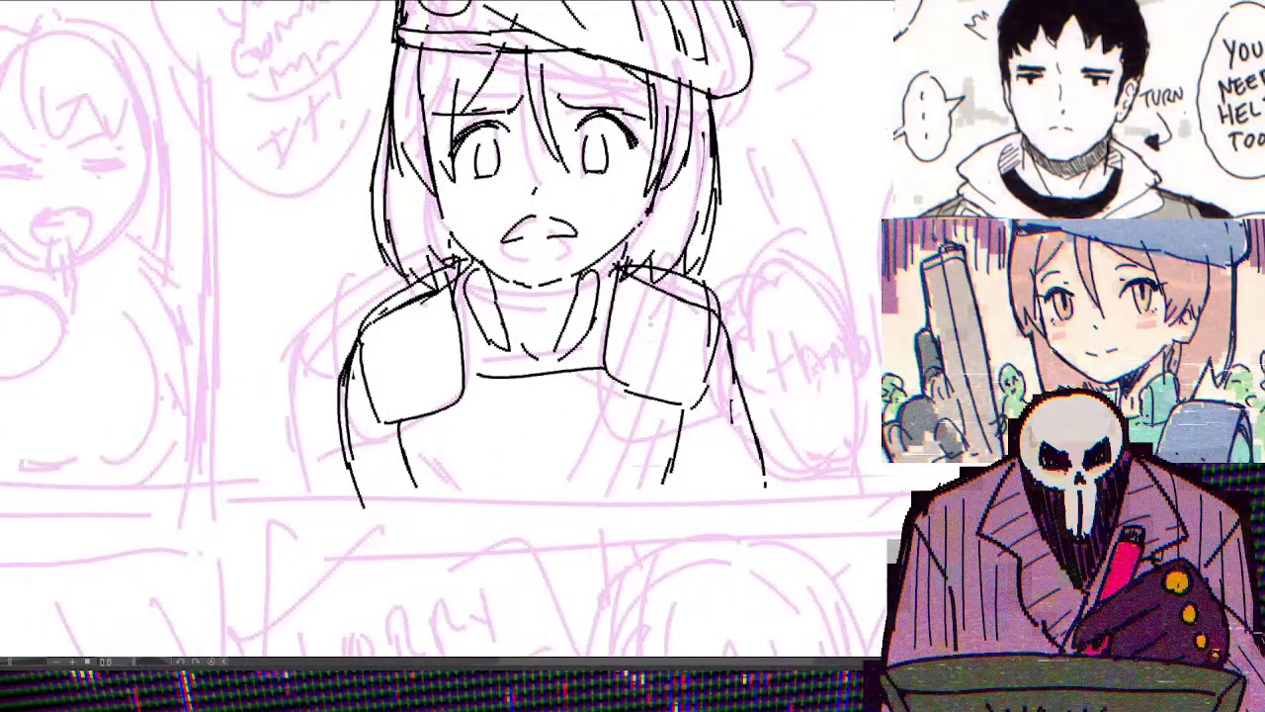
Ink a strap running from the right shoulder down across the vest and add fold details on the left sleeve
mouse_move(638, 269)
mouse_down()
mouse_move(621, 408)
mouse_move(583, 502)
mouse_move(651, 423)
mouse_move(621, 496)
mouse_up()
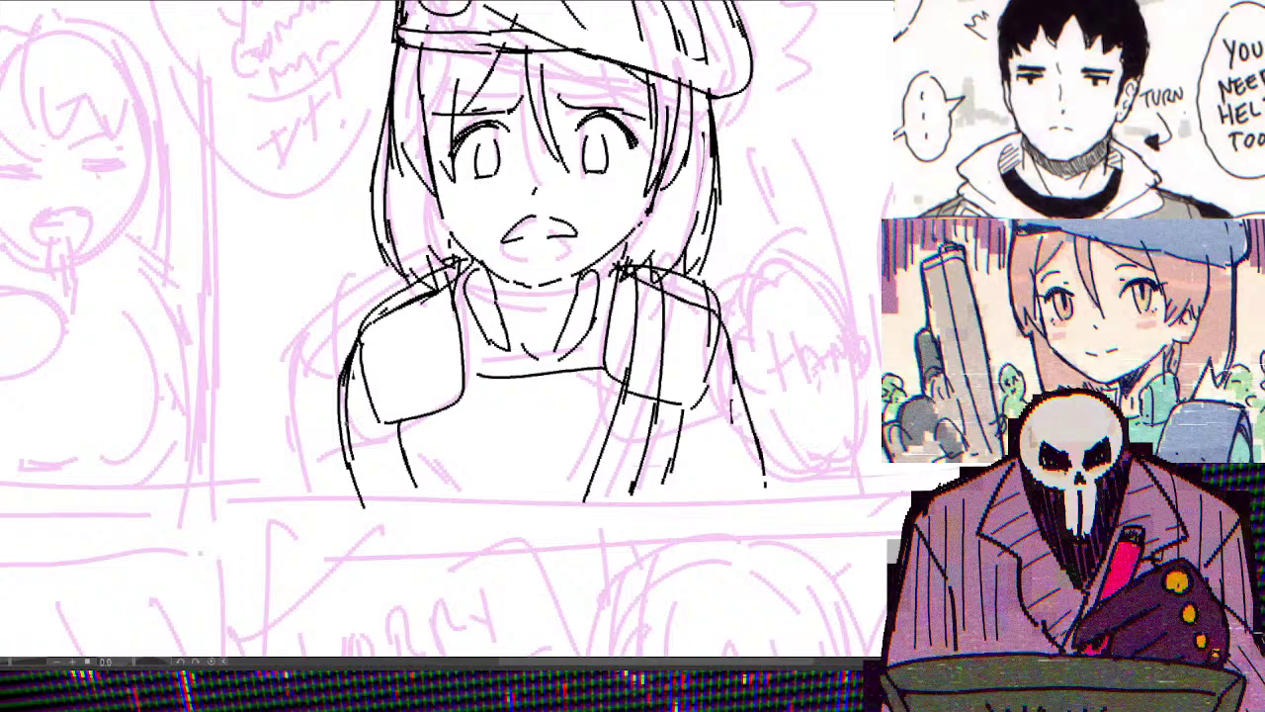
mouse_move(374, 415)
mouse_down()
mouse_move(364, 493)
mouse_move(401, 494)
mouse_up()
drag(407, 450, 411, 492)
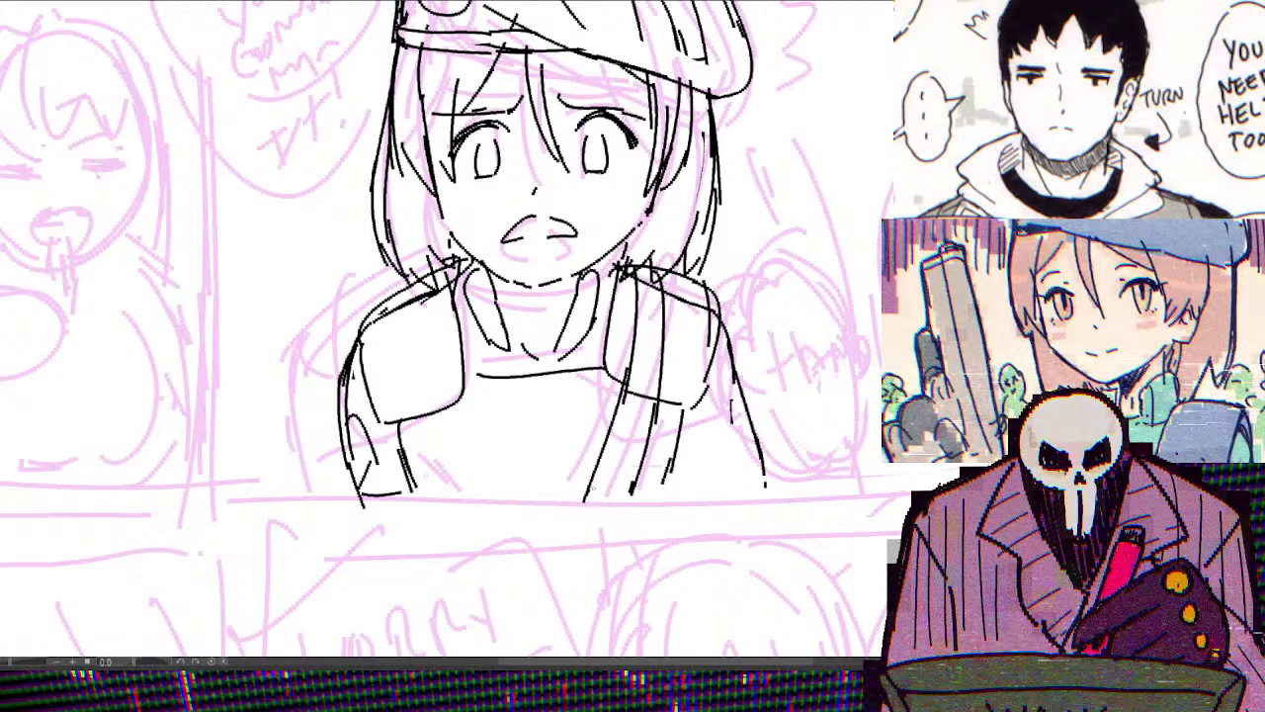
Ink a rectangular patch on the vest's chest and letter it "TPD"
drag(590, 486, 576, 504)
mouse_move(539, 425)
mouse_down()
mouse_move(471, 474)
mouse_move(478, 493)
mouse_up()
mouse_move(540, 427)
mouse_down()
mouse_move(561, 429)
mouse_move(582, 481)
mouse_up()
drag(508, 502, 581, 493)
drag(475, 460, 504, 454)
mouse_move(490, 457)
mouse_down()
mouse_move(489, 488)
mouse_move(514, 488)
mouse_up()
mouse_move(512, 448)
mouse_down()
mouse_move(514, 468)
mouse_move(555, 480)
mouse_up()
drag(554, 447, 556, 481)
Add a small round stud to the left shoulder pad and tidy the right pad's outline beside the strap
drag(415, 375, 416, 379)
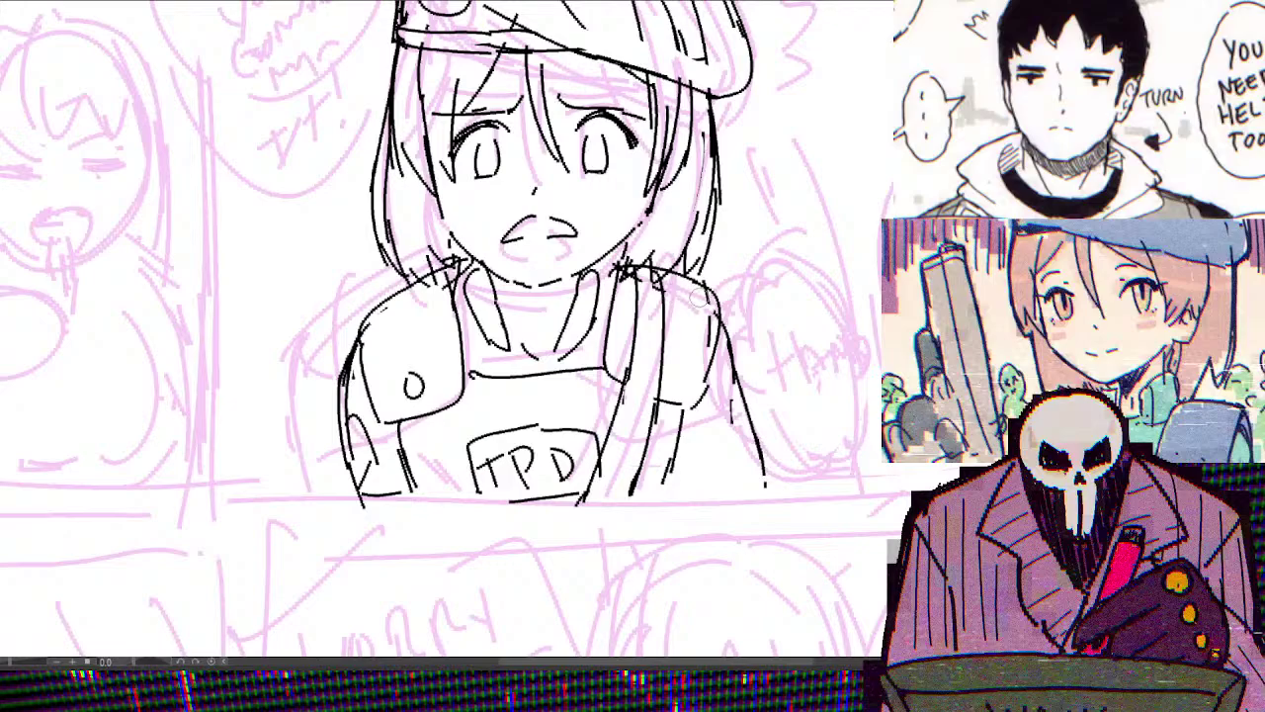
scroll(692, 298, down, 3)
scroll(672, 336, up, 4)
drag(657, 368, 719, 394)
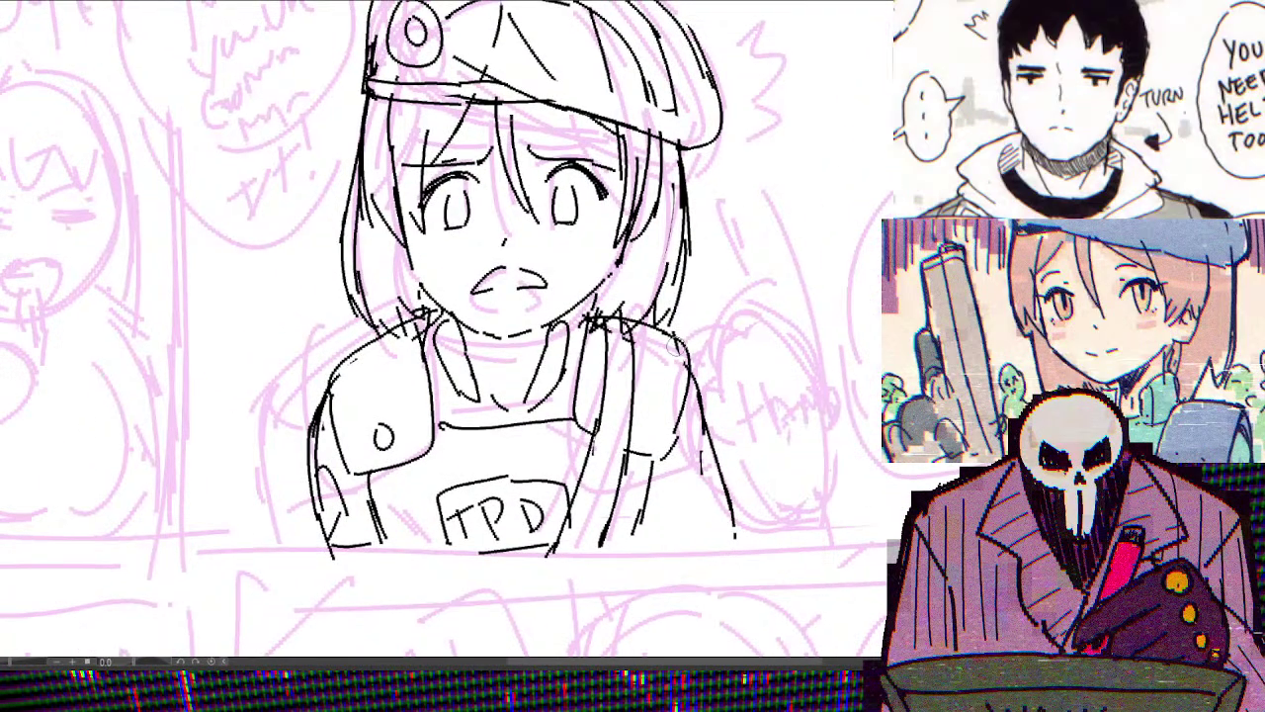
scroll(652, 286, down, 3)
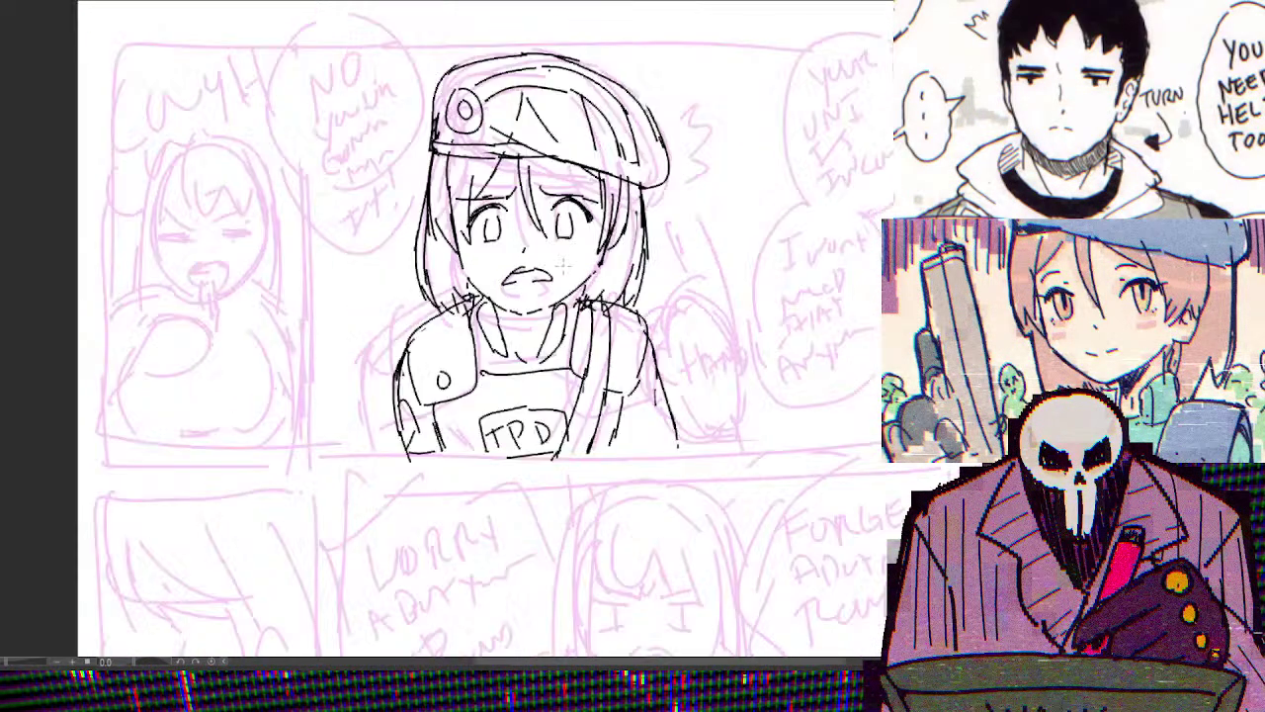
Ink narrow vertical pupils inside both irises
scroll(652, 286, up, 3)
scroll(452, 287, up, 2)
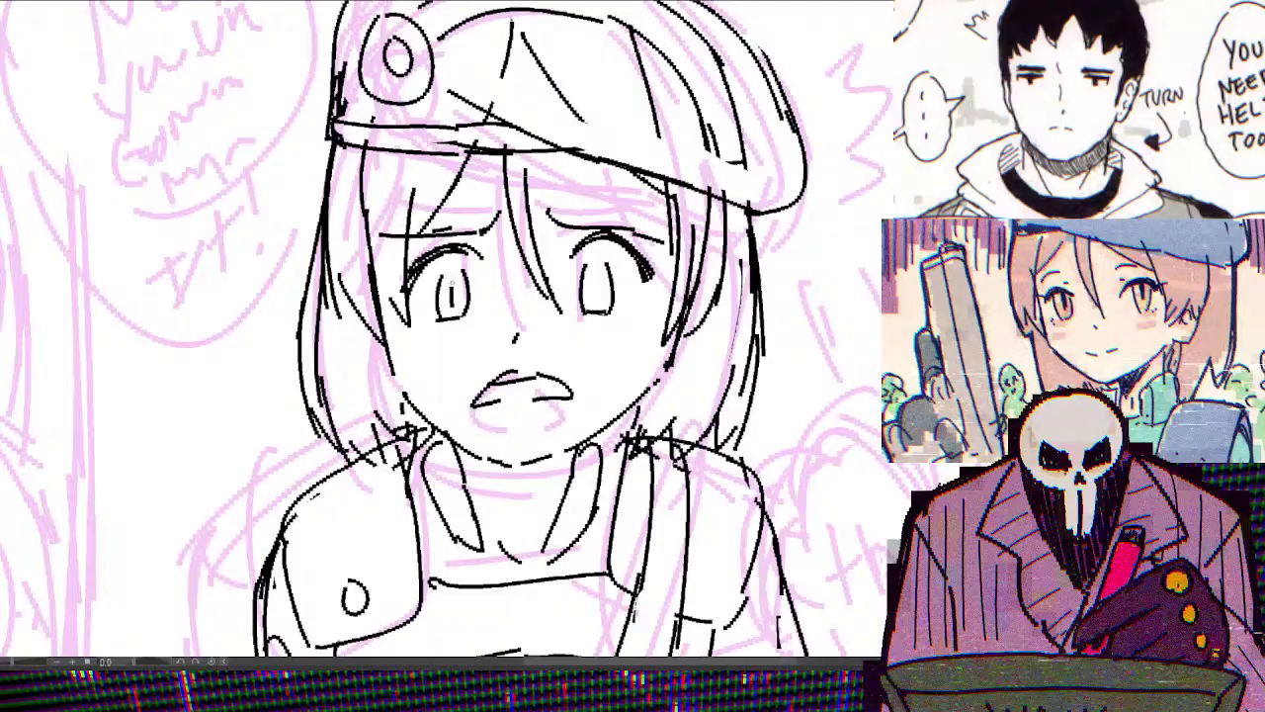
scroll(593, 292, down, 3)
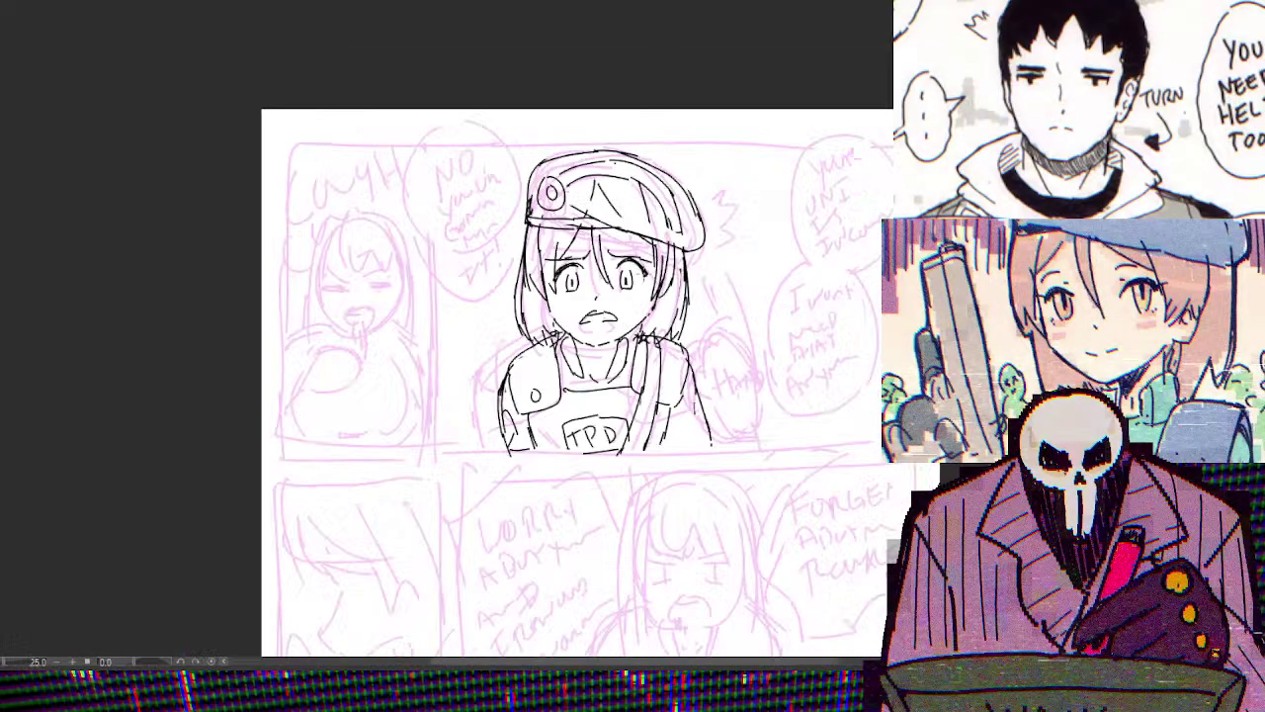
drag(778, 331, 722, 339)
scroll(723, 339, up, 1)
scroll(715, 378, up, 2)
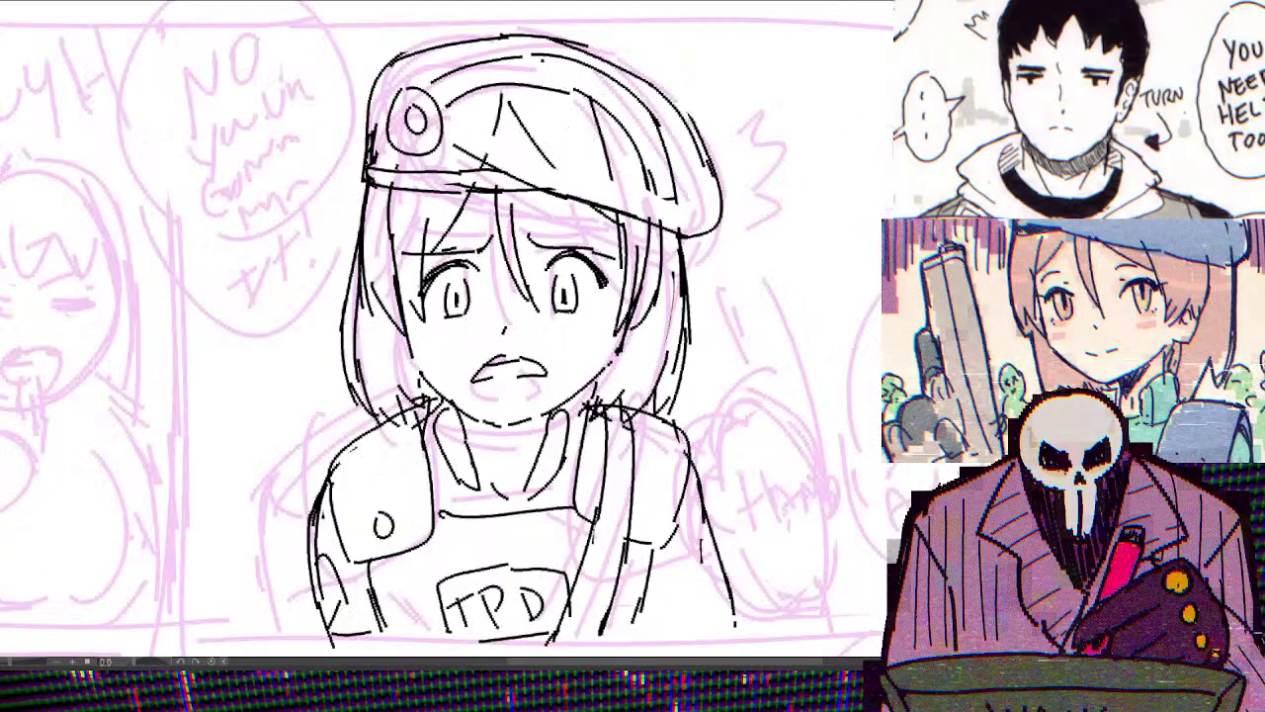
Ink the ears between the hair strands on both sides of the face and add short hair strokes beside the neck
scroll(776, 320, down, 2)
scroll(777, 319, up, 2)
key(m)
key(m)
drag(652, 305, 625, 342)
mouse_move(380, 307)
mouse_down()
mouse_move(389, 345)
mouse_move(408, 354)
mouse_up()
mouse_move(604, 372)
mouse_down()
mouse_move(599, 404)
mouse_move(564, 409)
mouse_up()
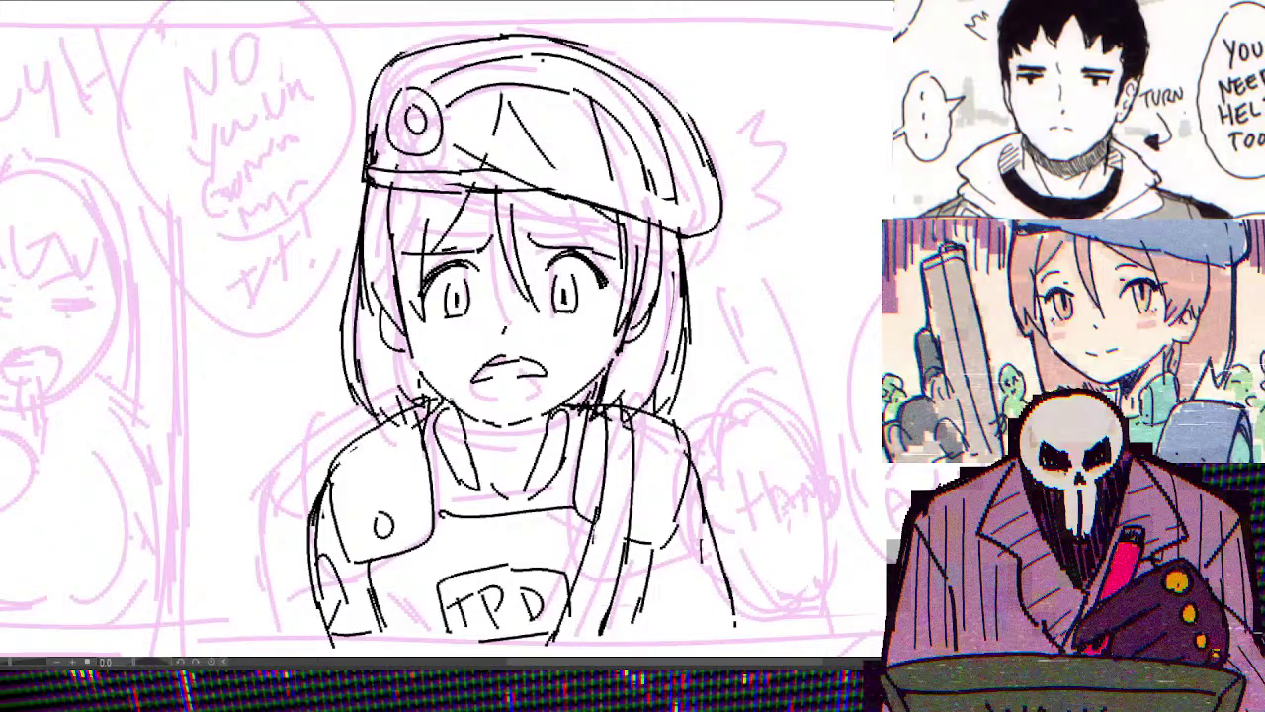
scroll(754, 442, down, 3)
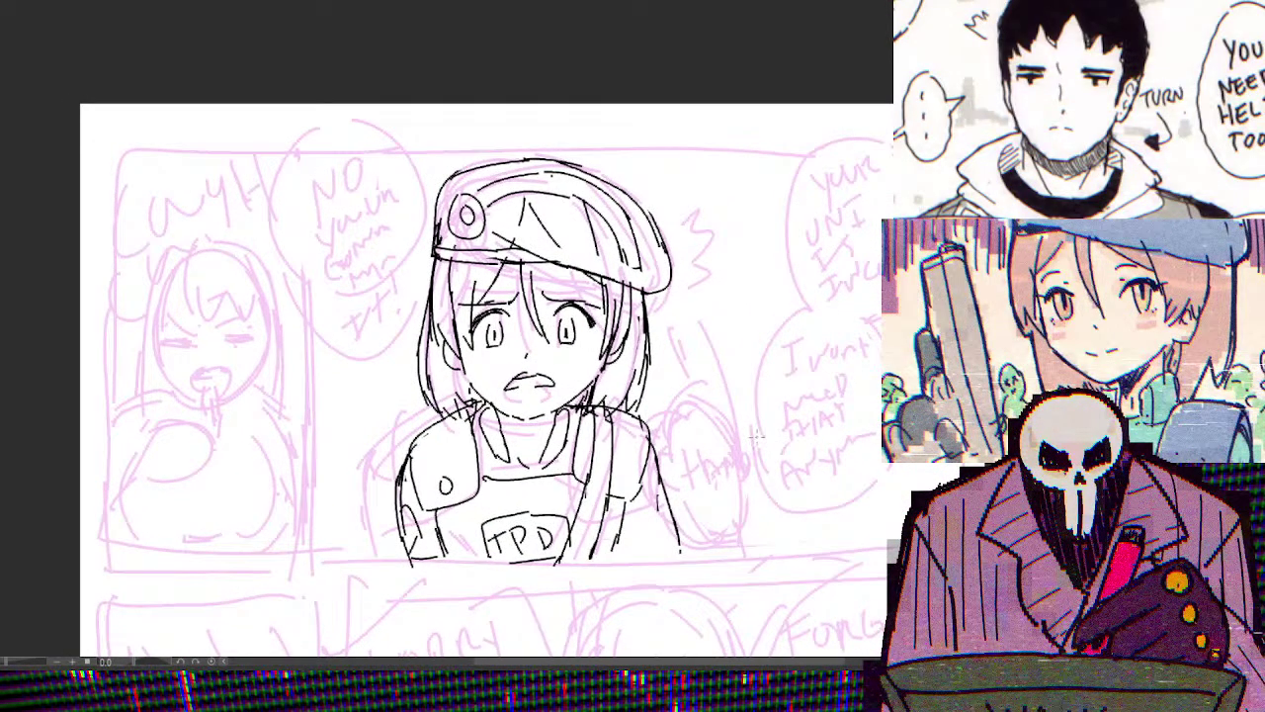
Ink the inner and outer contours of the sleeve on the right side and add an oval elbow patch
scroll(838, 403, up, 4)
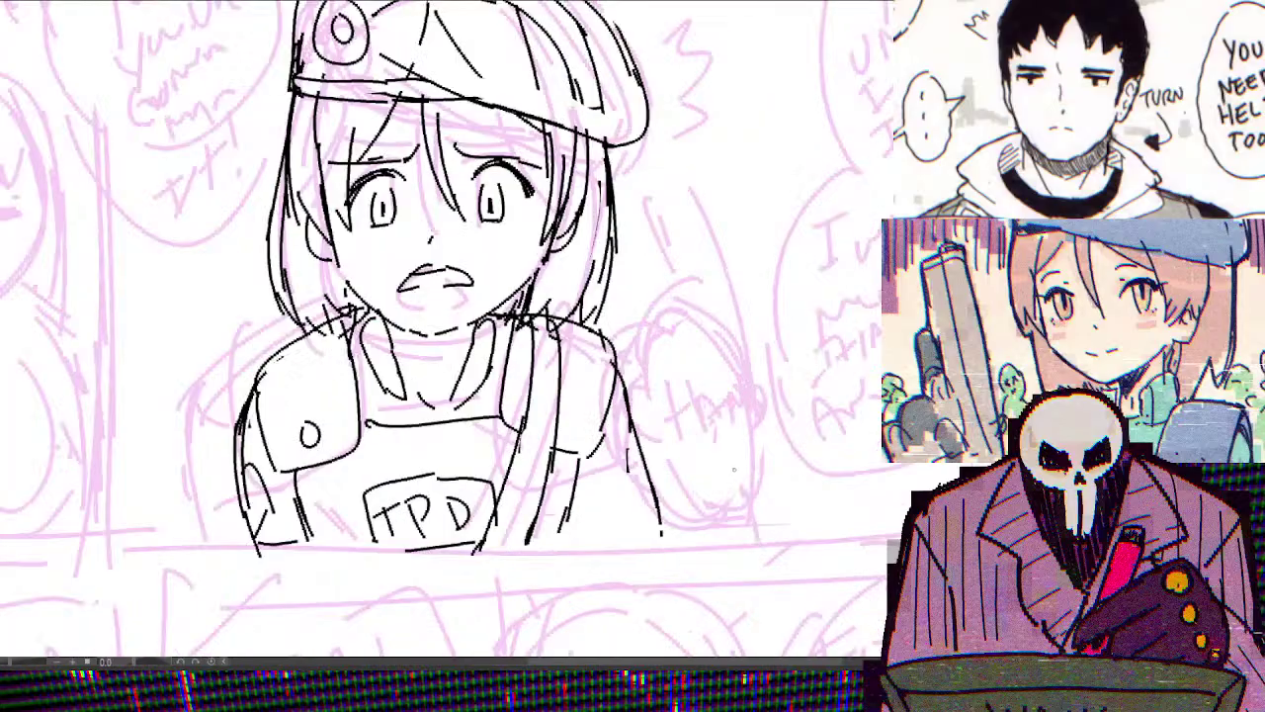
drag(645, 445, 675, 523)
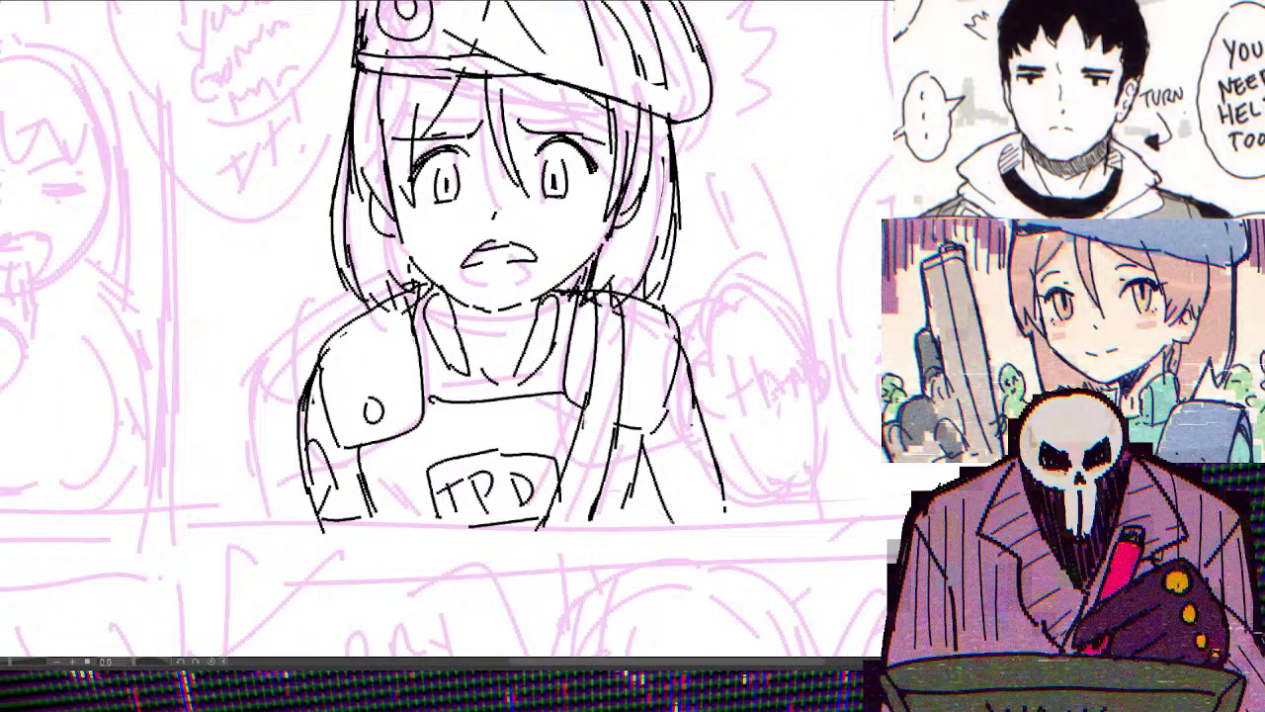
key(ctrl+z)
drag(654, 467, 635, 519)
drag(712, 455, 733, 514)
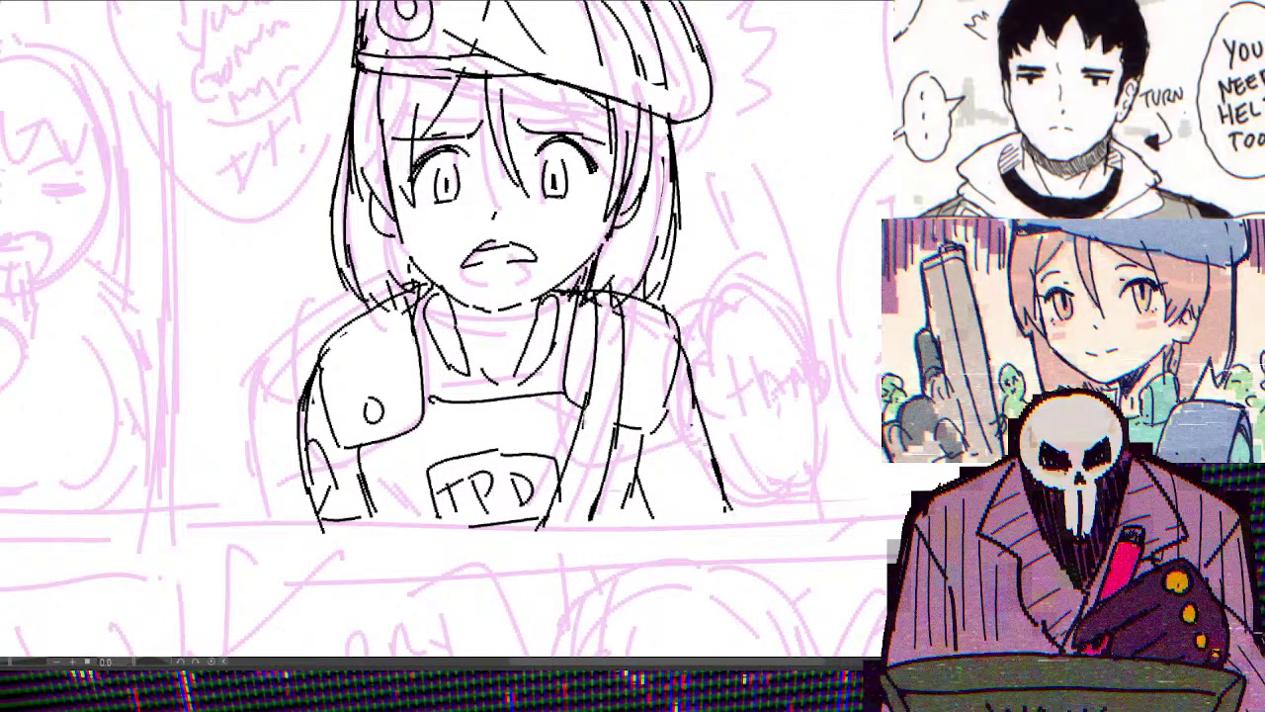
mouse_move(680, 430)
mouse_down()
mouse_move(683, 467)
mouse_move(692, 407)
mouse_up()
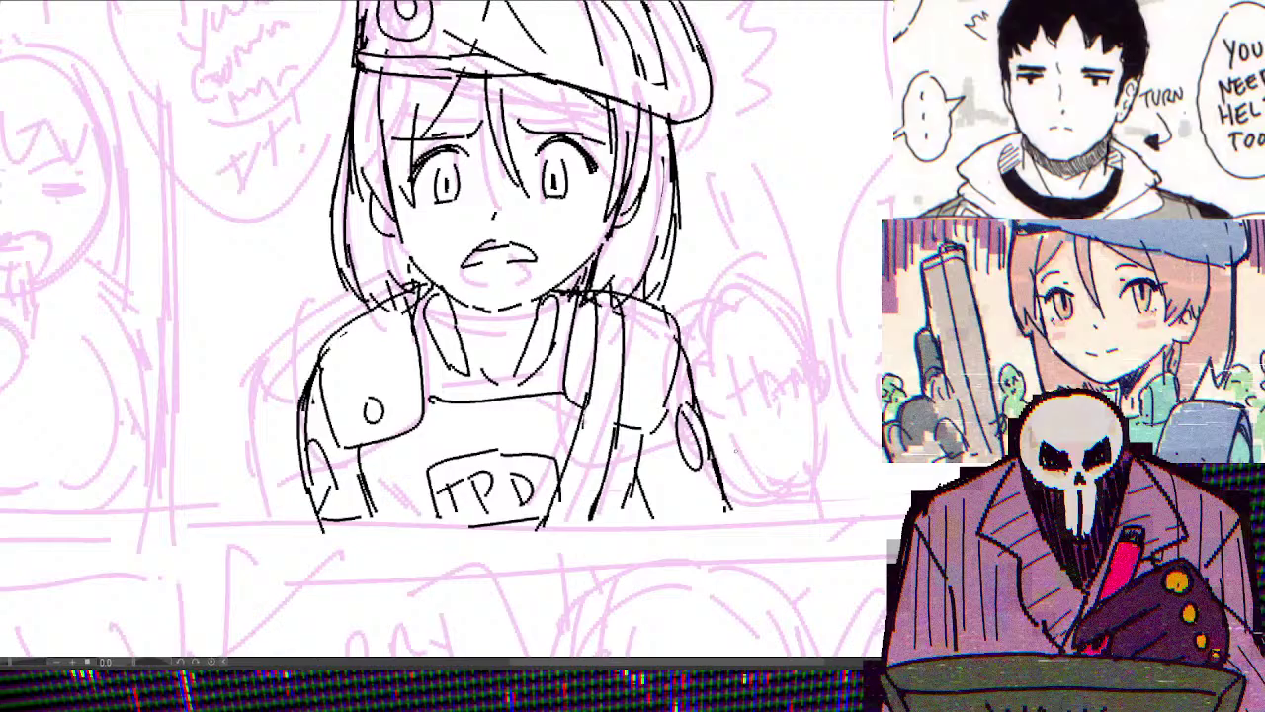
Ink a large half-round form with a smaller bump next to it, beside the arm at the panel's lower edge
mouse_move(730, 516)
mouse_down()
mouse_move(795, 471)
mouse_move(844, 508)
mouse_up()
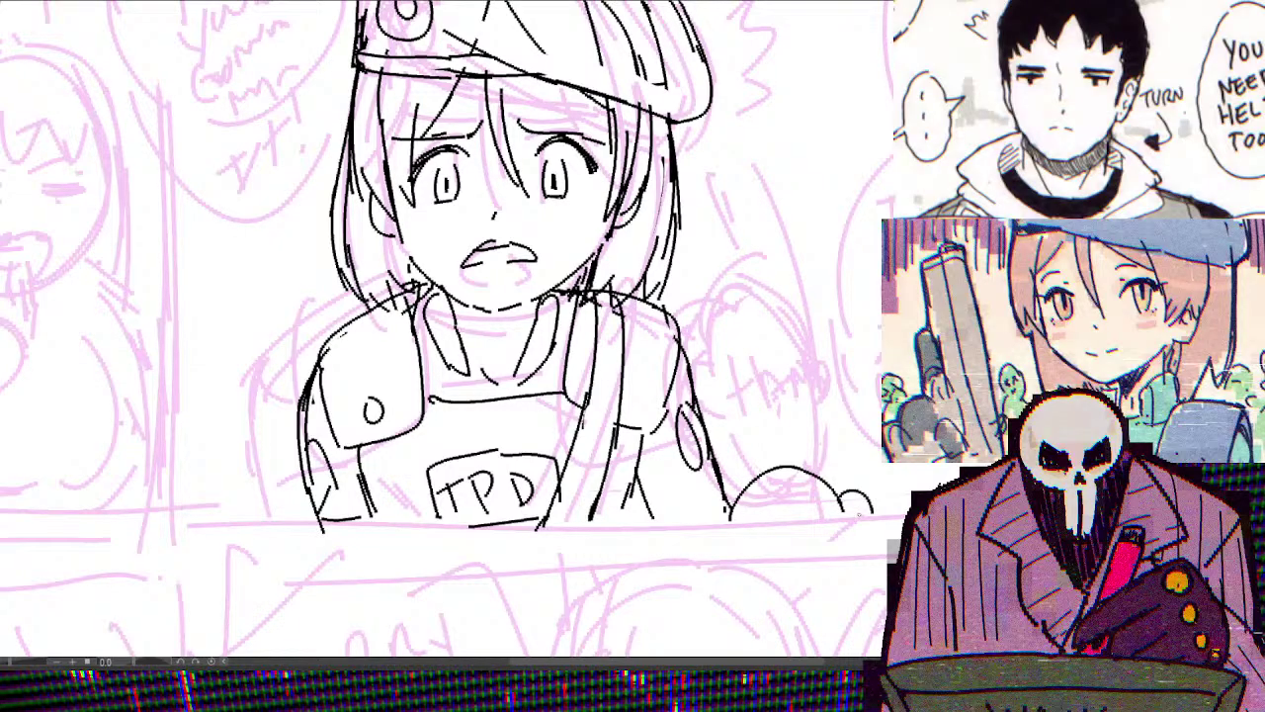
scroll(831, 514, down, 2)
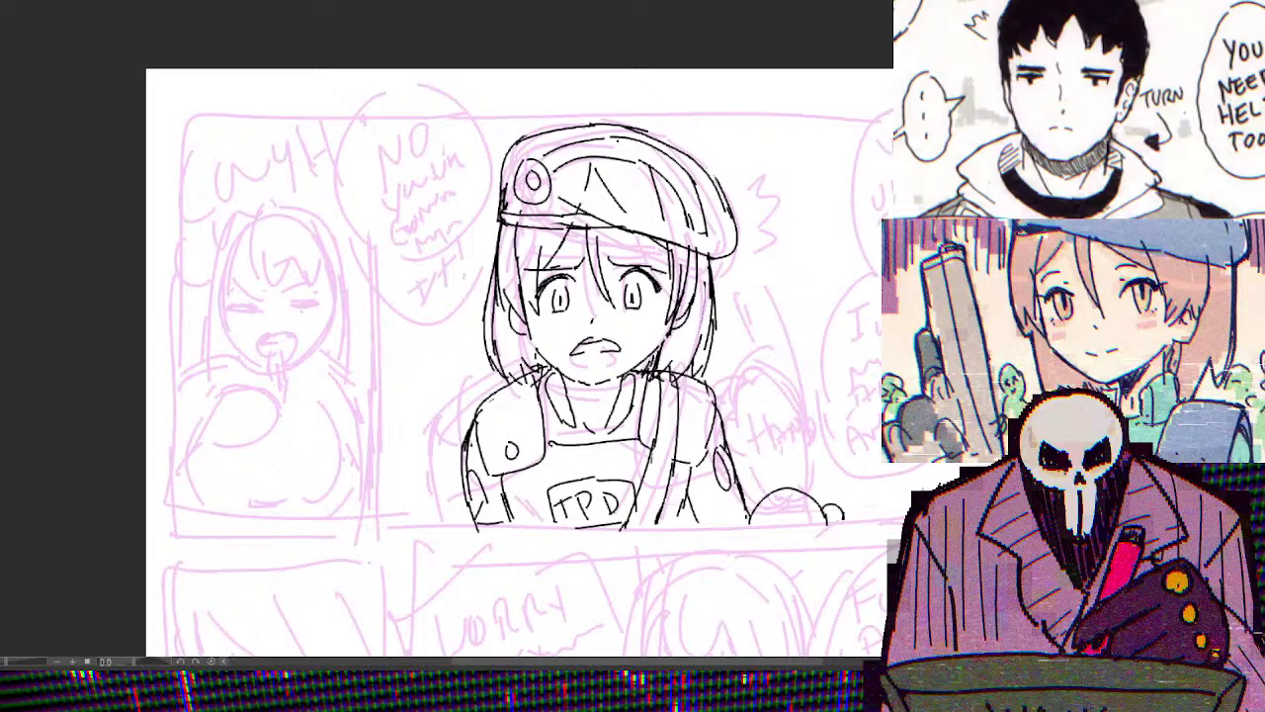
scroll(735, 336, up, 2)
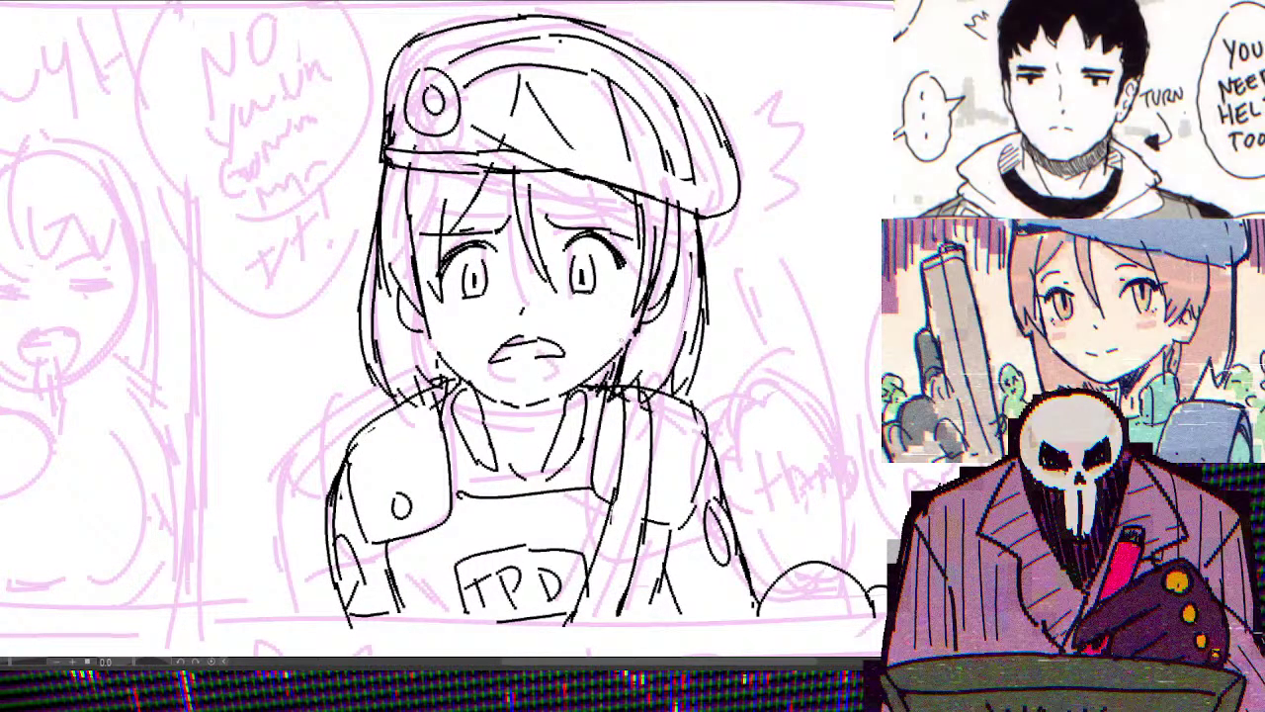
Add strokes to the fringe and side hair around the face and touch up the line beside the neck
scroll(613, 385, down, 2)
scroll(613, 385, up, 2)
drag(596, 369, 580, 422)
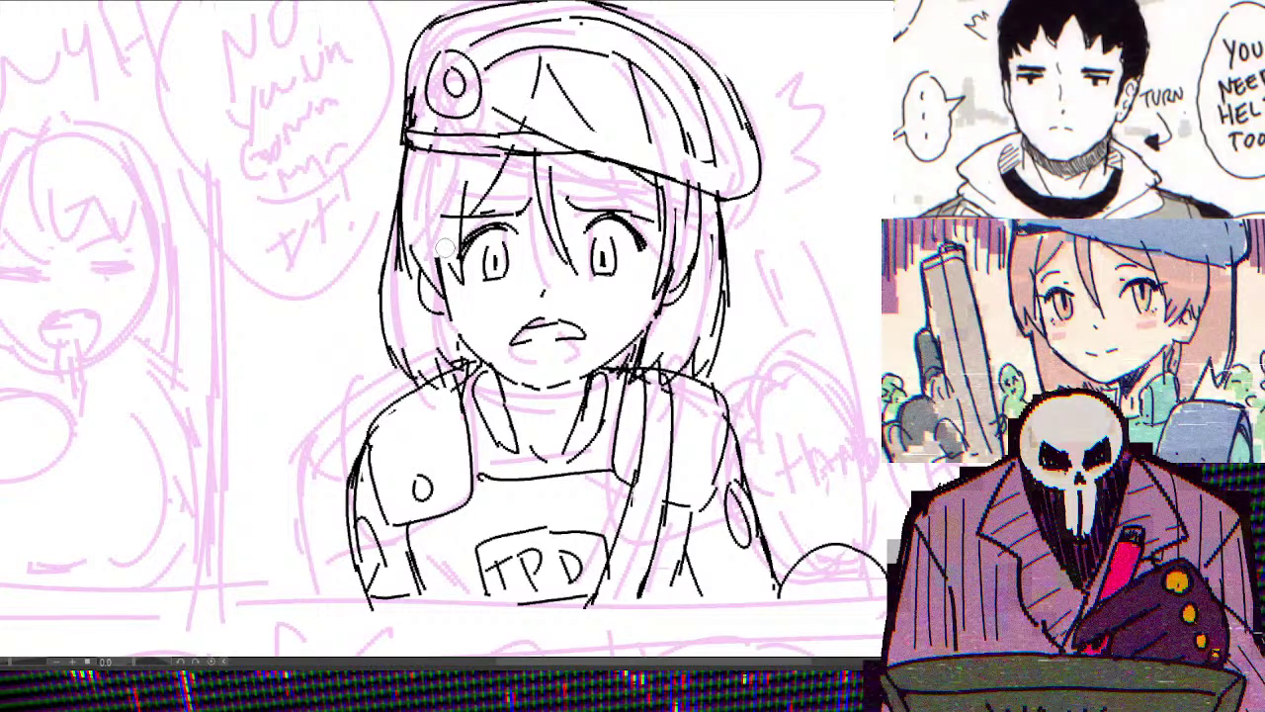
drag(645, 176, 652, 275)
drag(588, 160, 660, 212)
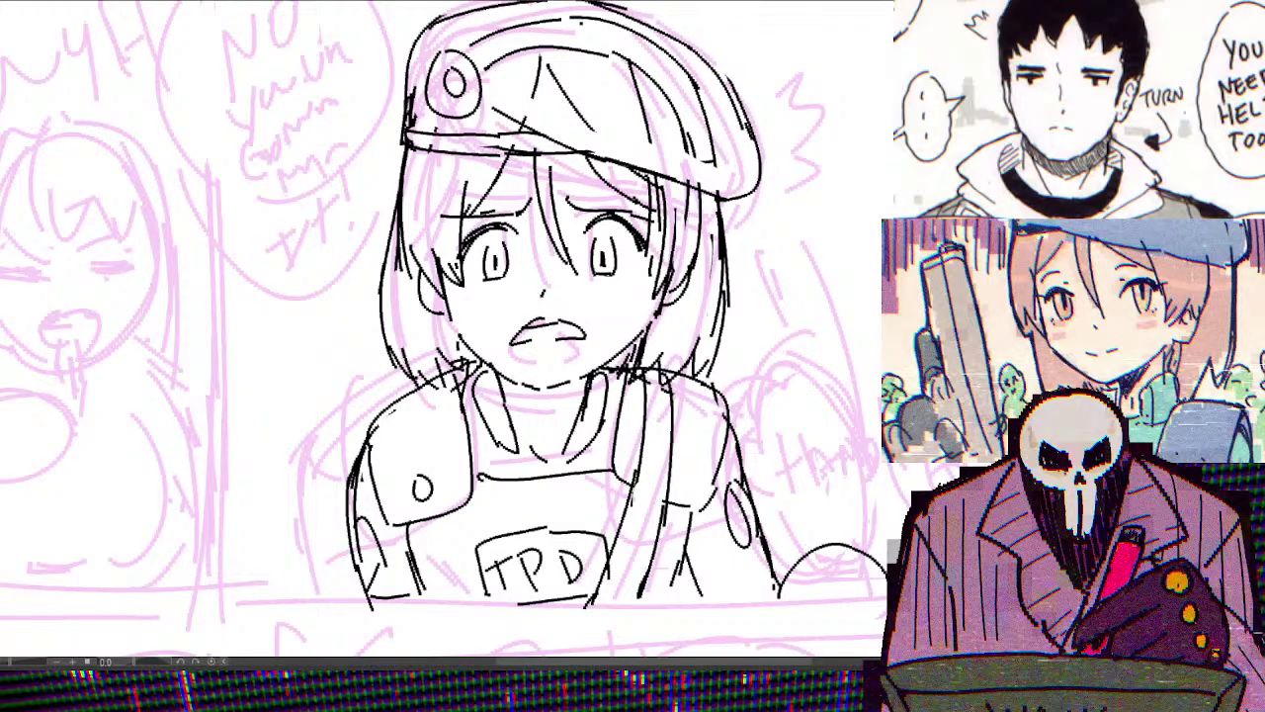
scroll(454, 326, down, 2)
scroll(454, 326, up, 2)
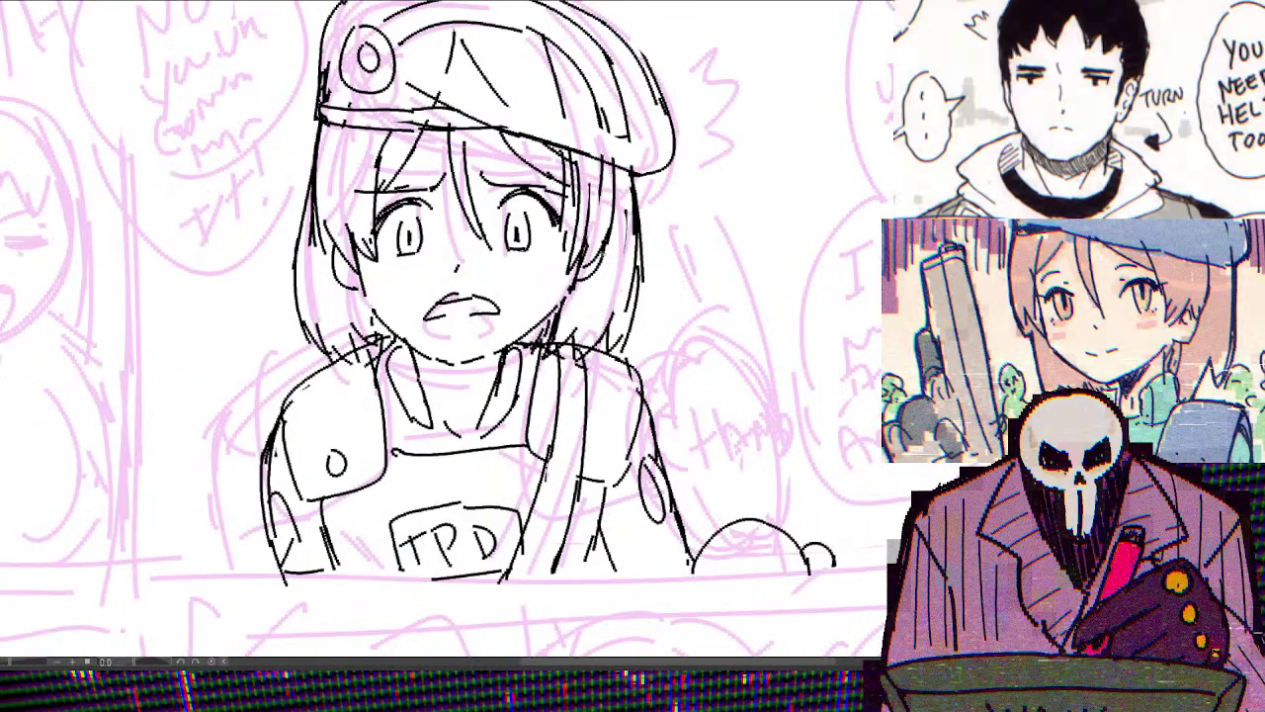
Hatch a slanted blush across the nose and cheeks and add fine strands to the fringe above the eyes
drag(689, 235, 708, 277)
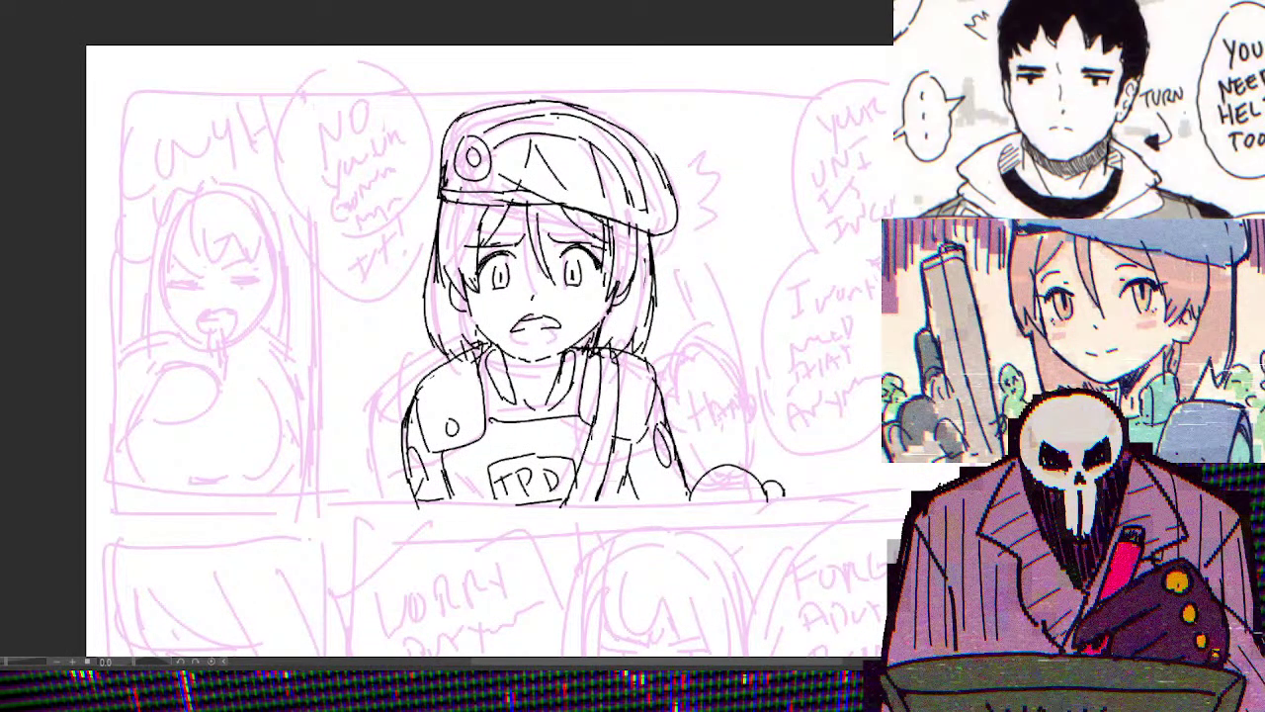
scroll(648, 330, up, 3)
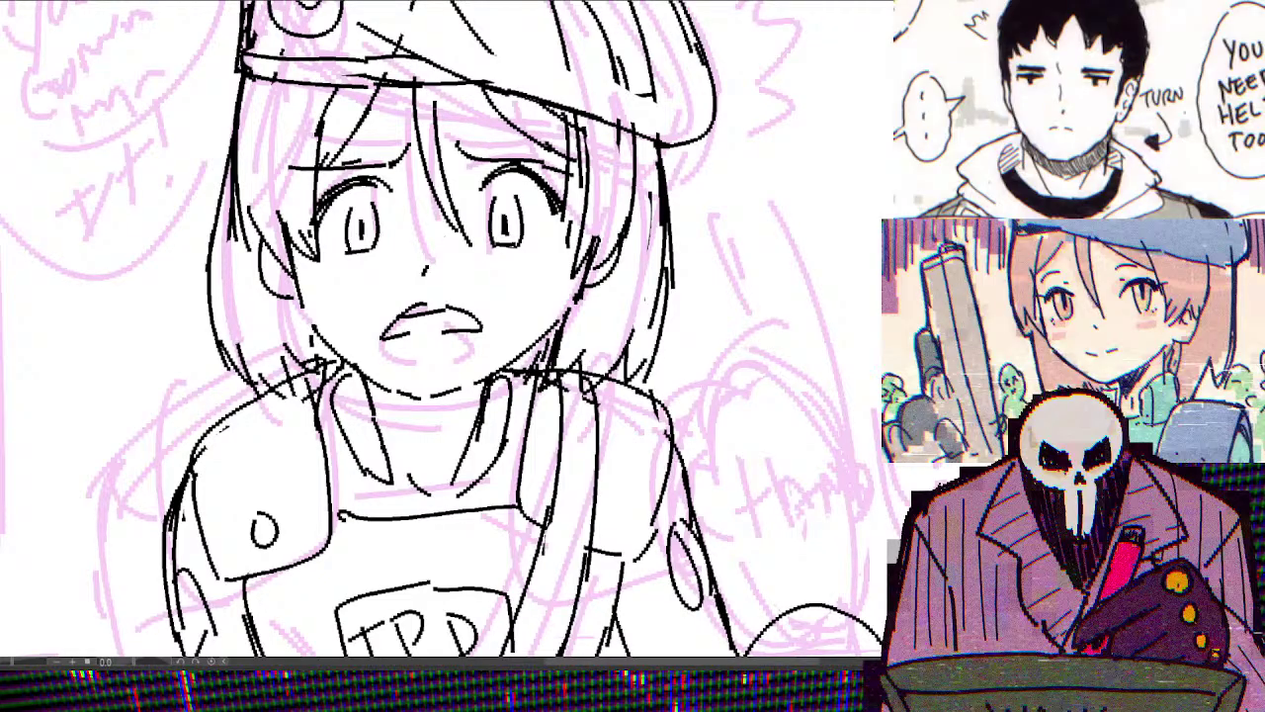
mouse_move(325, 292)
mouse_down()
mouse_move(425, 249)
mouse_move(483, 249)
mouse_move(518, 267)
mouse_move(559, 259)
mouse_up()
mouse_move(306, 131)
mouse_down()
mouse_move(326, 183)
mouse_move(441, 176)
mouse_move(534, 148)
mouse_move(528, 166)
mouse_move(564, 193)
mouse_up()
mouse_move(401, 164)
mouse_down()
mouse_move(419, 150)
mouse_move(407, 164)
mouse_move(494, 164)
mouse_up()
scroll(780, 367, down, 4)
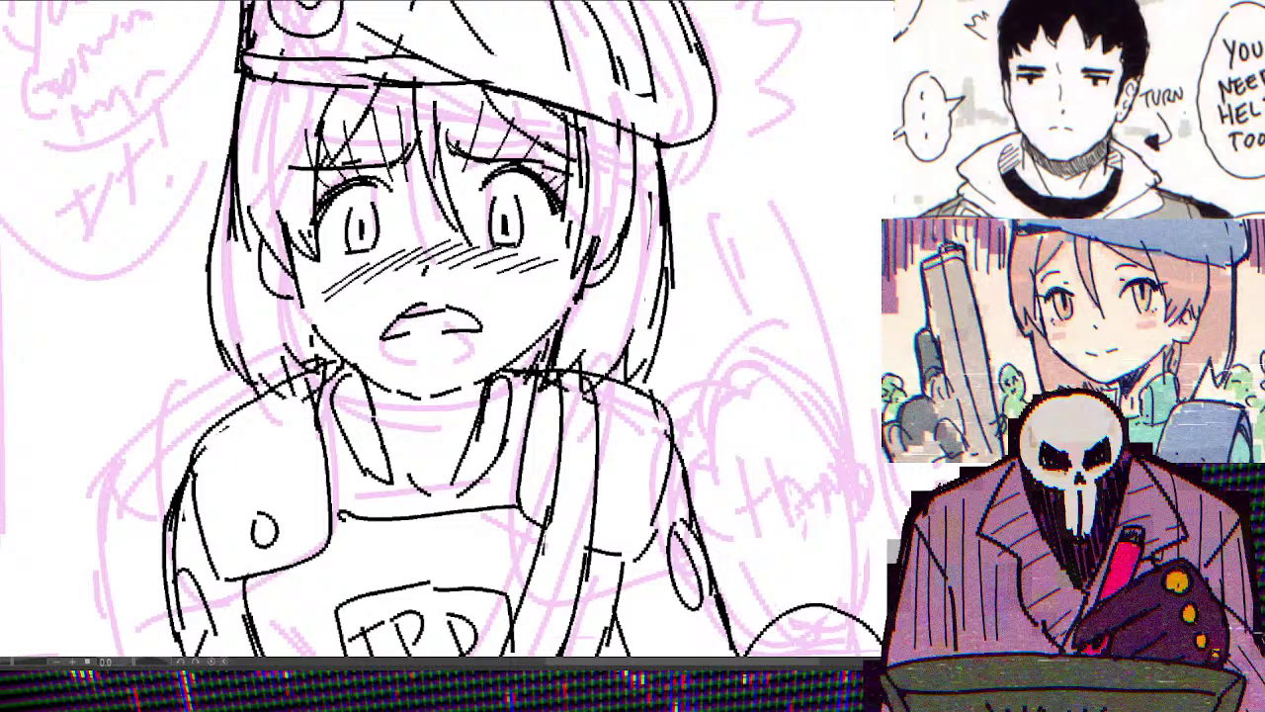
Thicken the upper lip line of the open mouth and darken its corner
scroll(779, 367, up, 3)
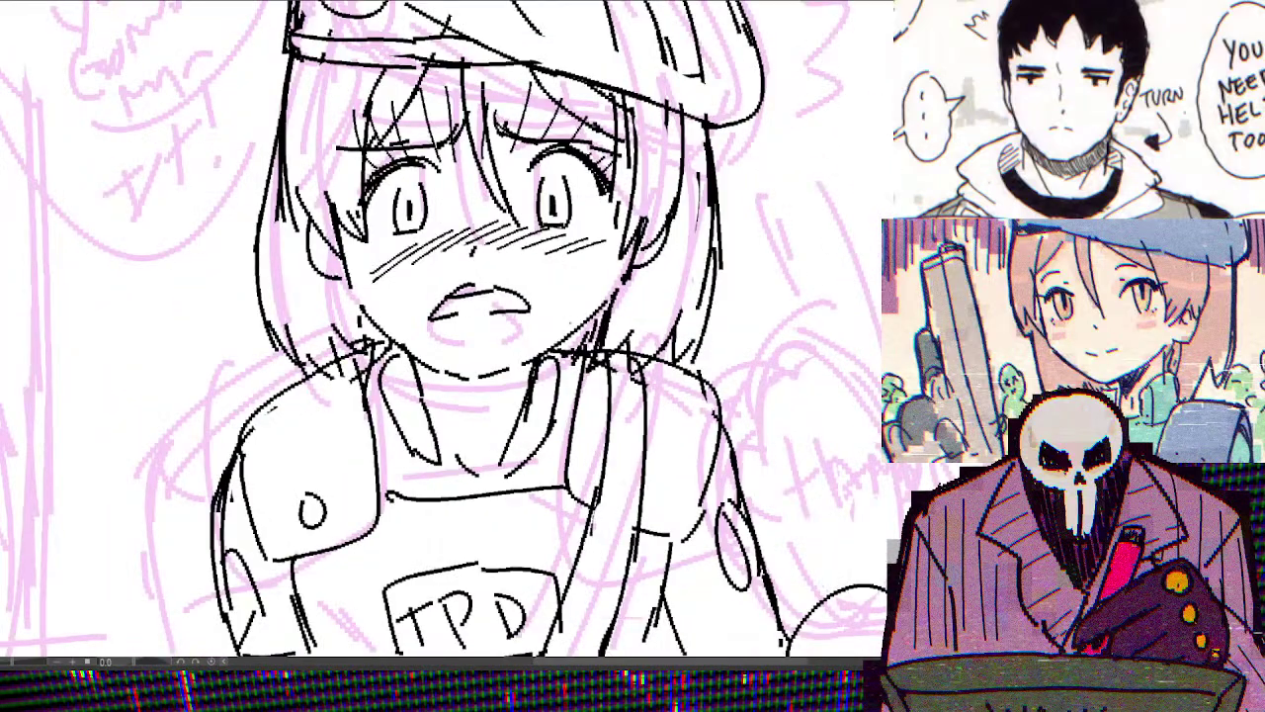
mouse_move(439, 298)
mouse_down()
mouse_move(453, 314)
mouse_move(515, 293)
mouse_move(445, 296)
mouse_move(518, 291)
mouse_up()
key(ctrl+z)
mouse_move(508, 307)
mouse_down()
mouse_move(525, 296)
mouse_move(514, 291)
mouse_up()
key(ctrl+minus)
key(ctrl+minus)
key(ctrl+minus)
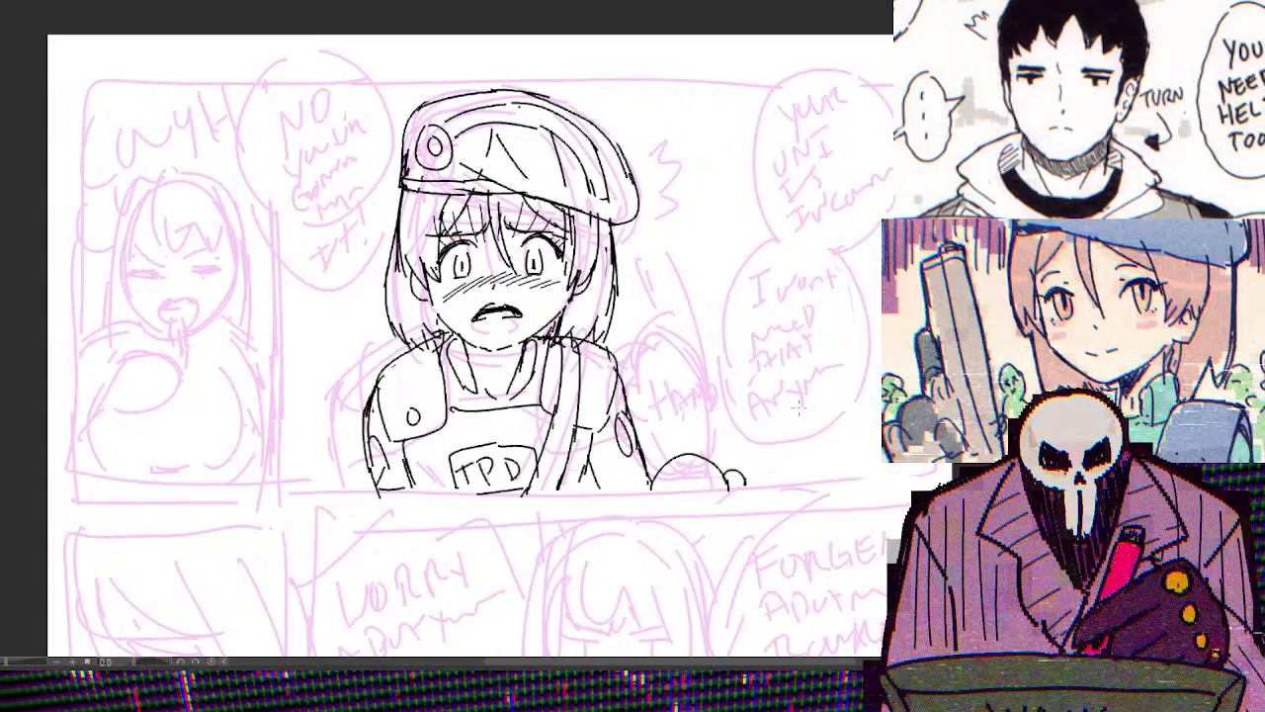
drag(825, 424, 848, 415)
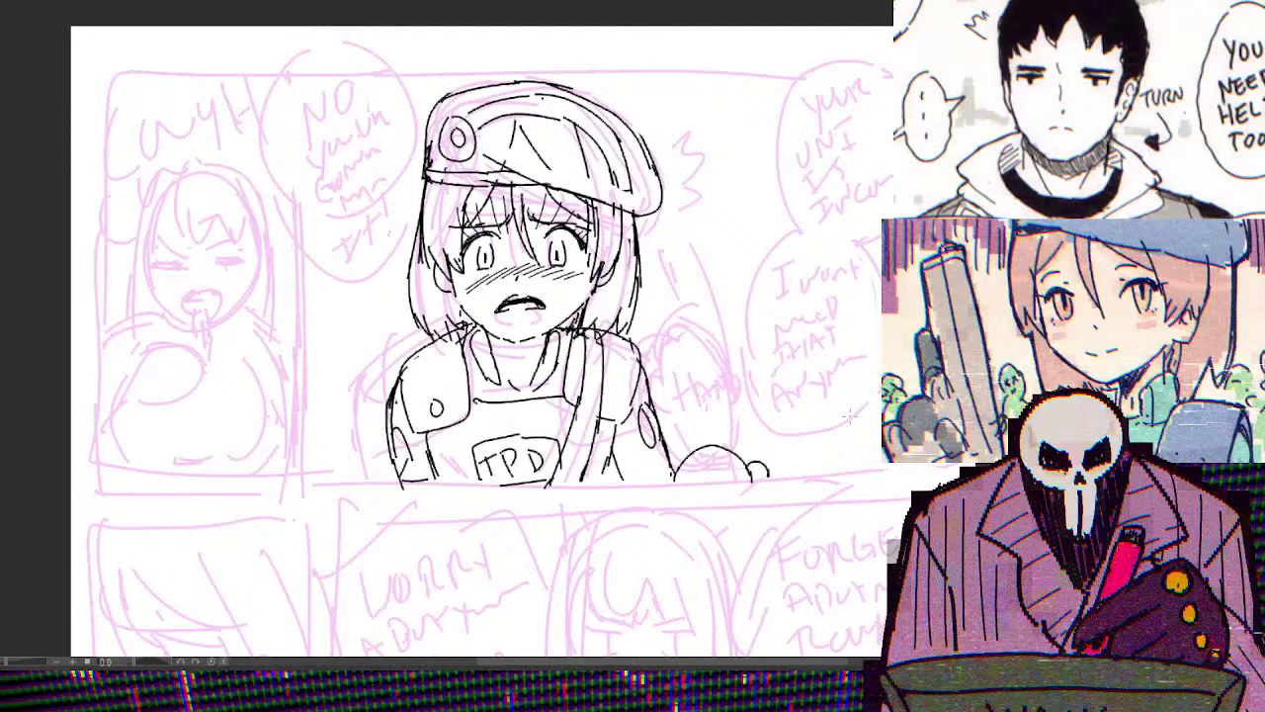
drag(863, 337, 861, 355)
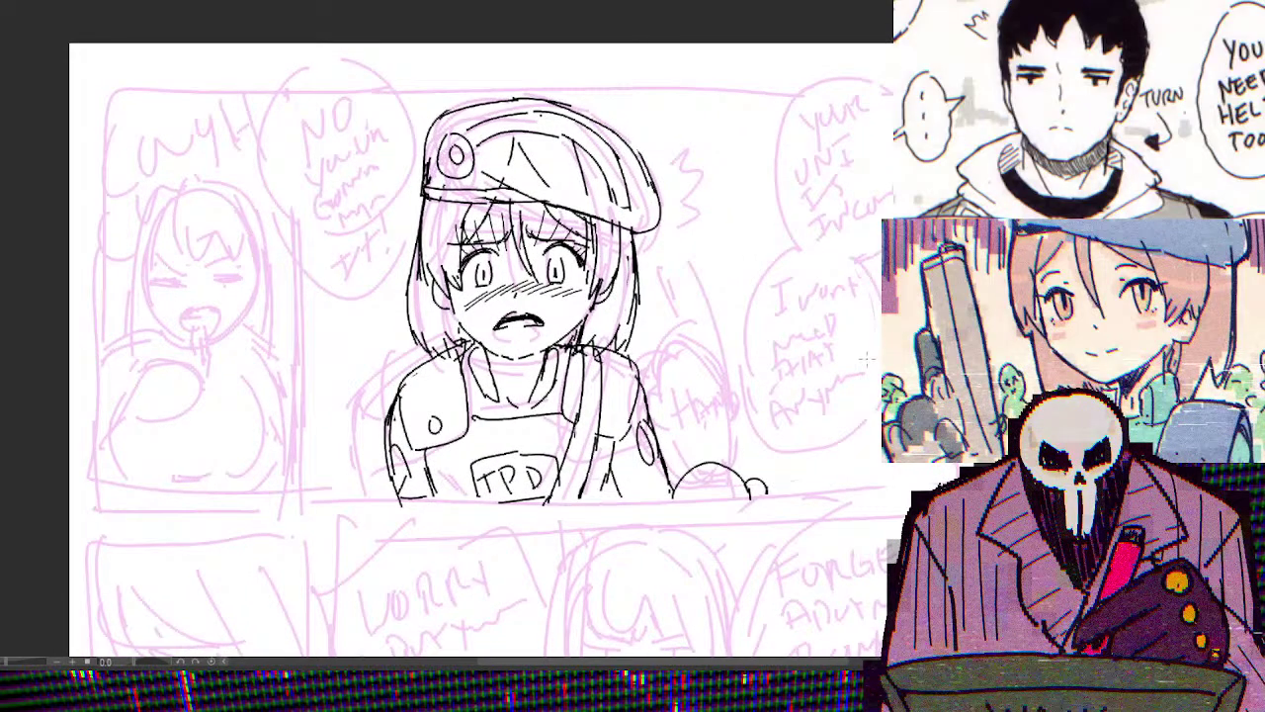
drag(874, 407, 891, 384)
drag(799, 413, 826, 405)
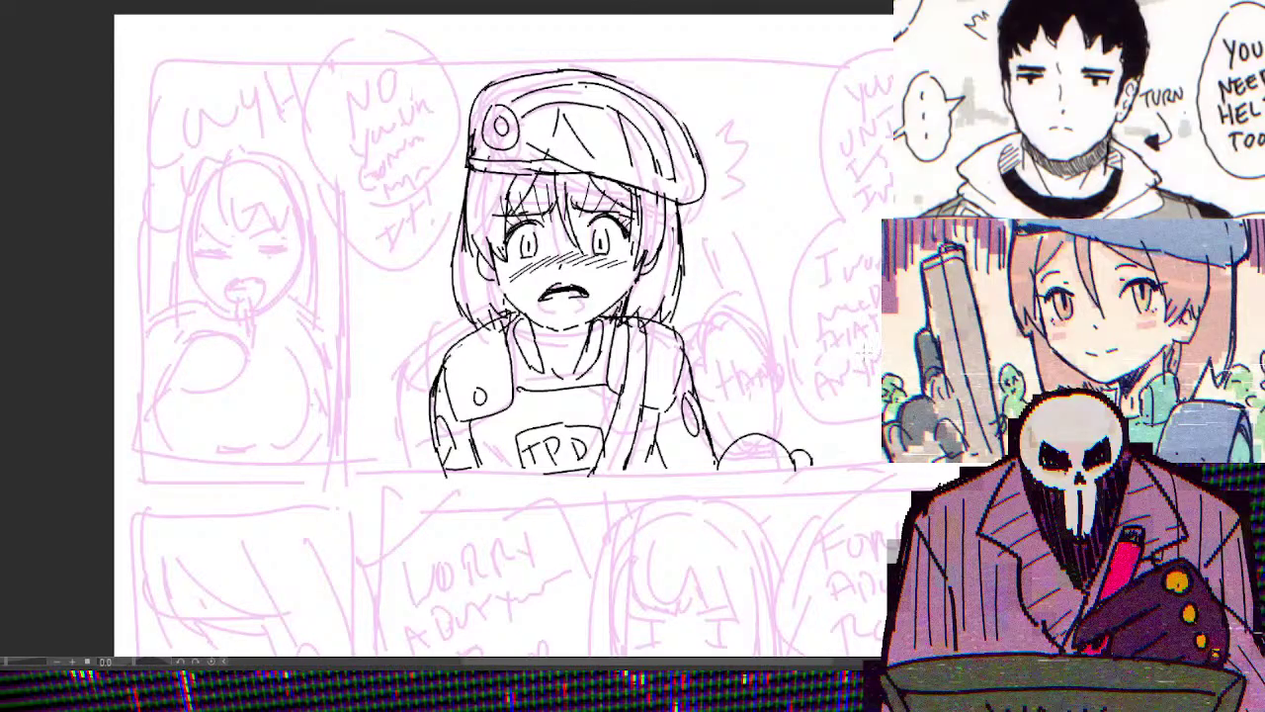
scroll(870, 298, down, 2)
scroll(870, 298, up, 1)
drag(808, 192, 806, 225)
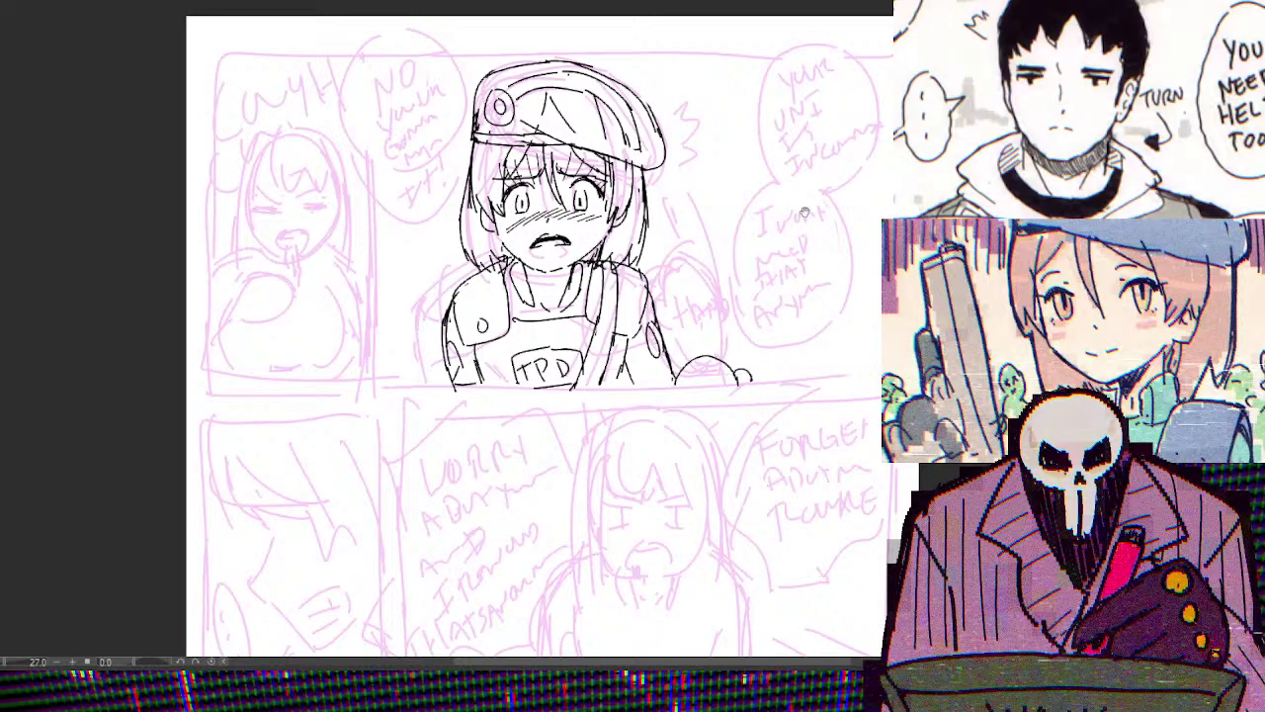
scroll(807, 225, up, 2)
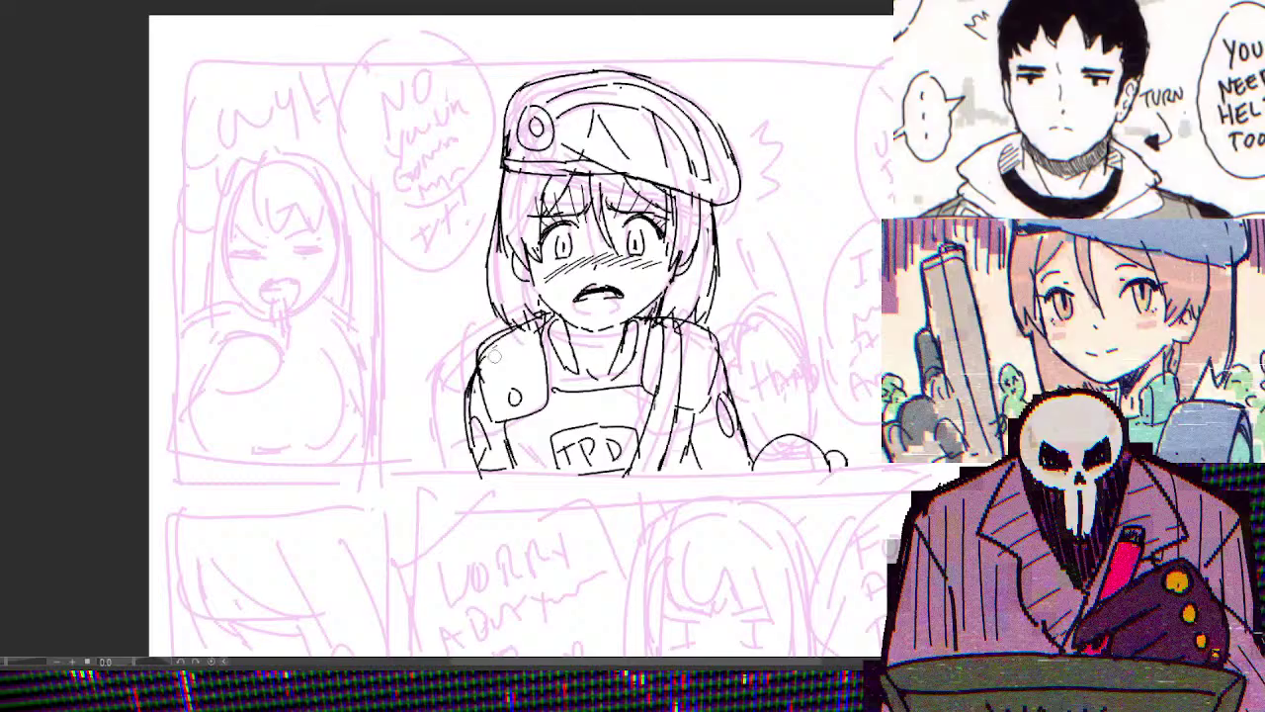
Redraw the upper outlines of the shoulder pads and add hair strokes beside the ear on the right side
drag(694, 318, 715, 348)
scroll(670, 272, up, 2)
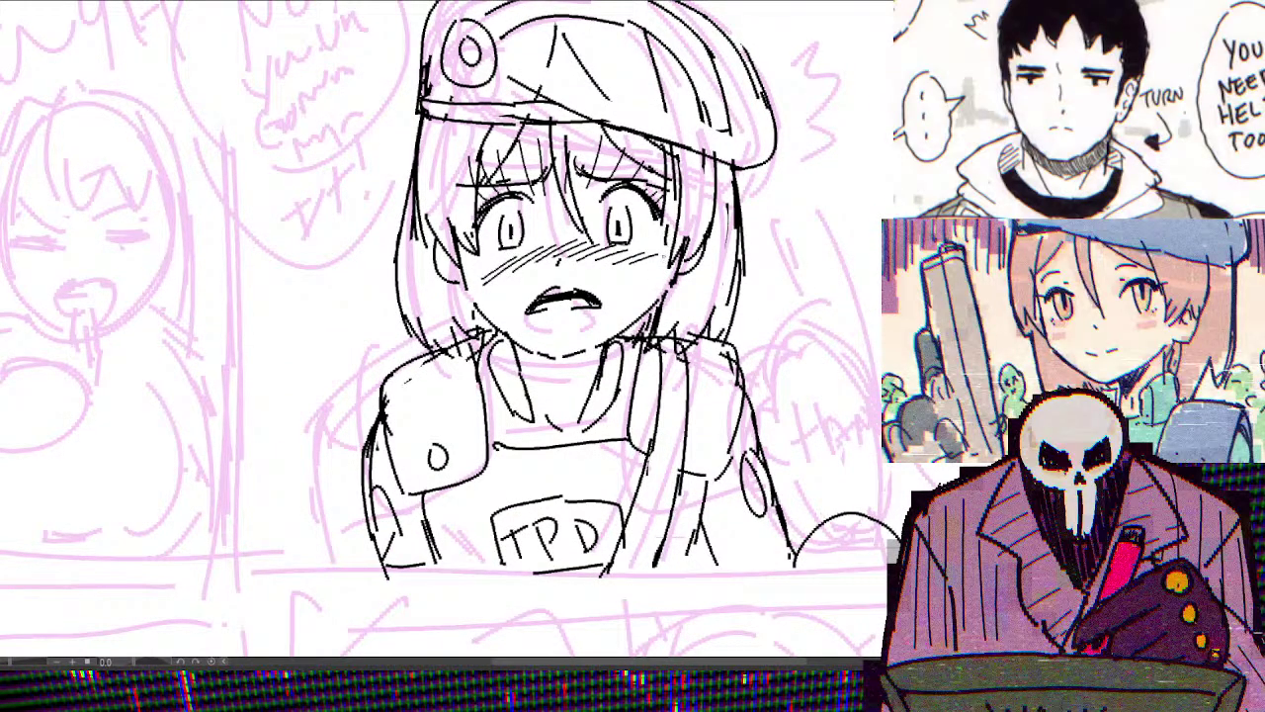
drag(671, 235, 661, 284)
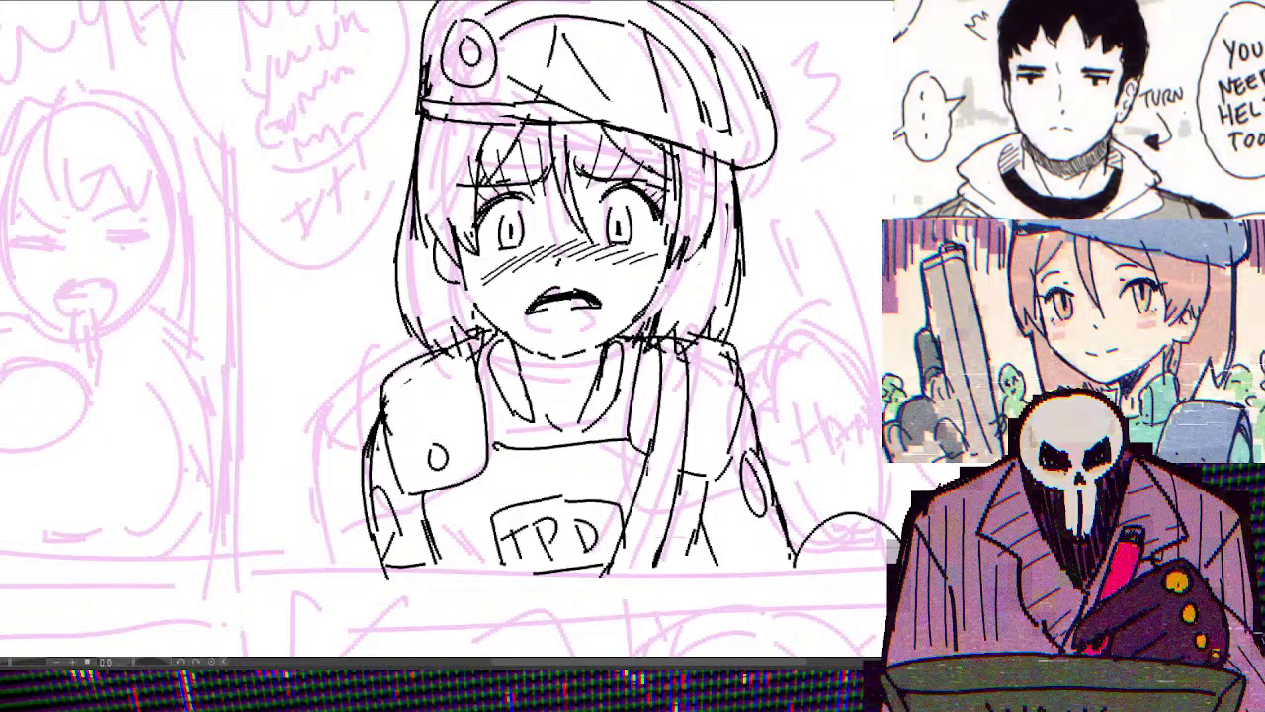
key(ctrl+minus)
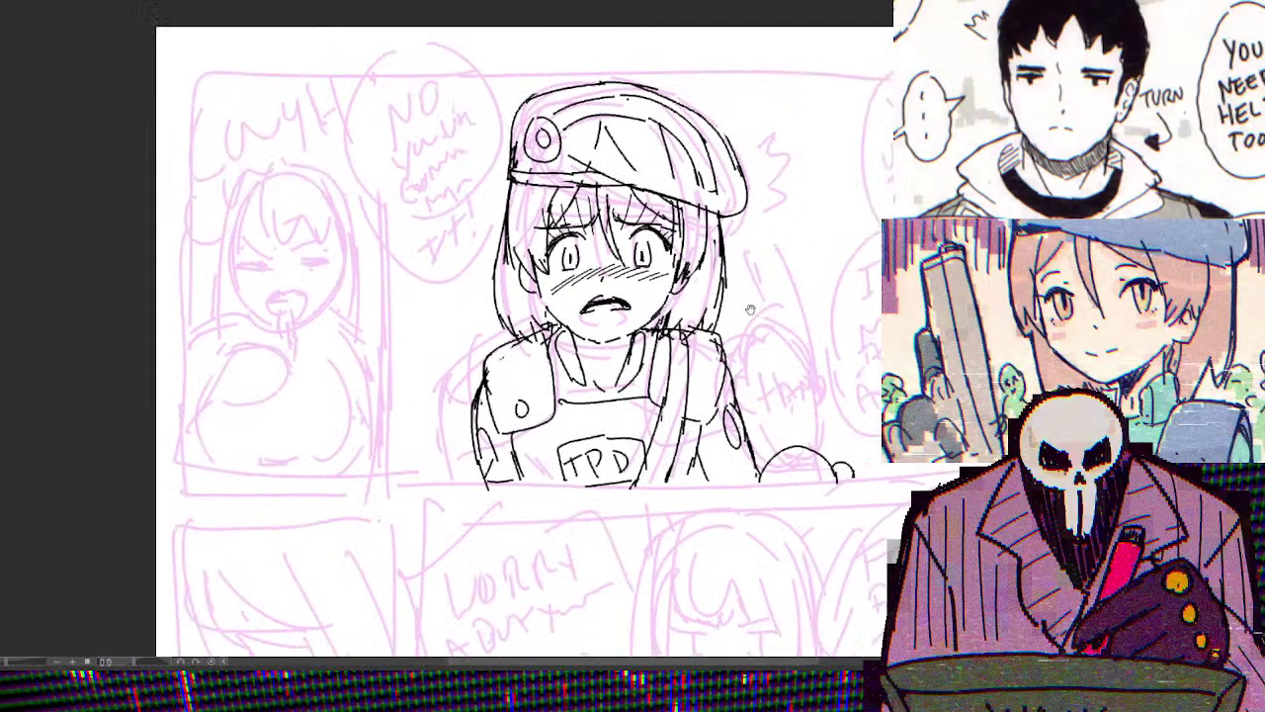
Erase the fold lines inside the beret and thicken the character's outer contour from the beret down to the half-round forms
key(h)
key(h)
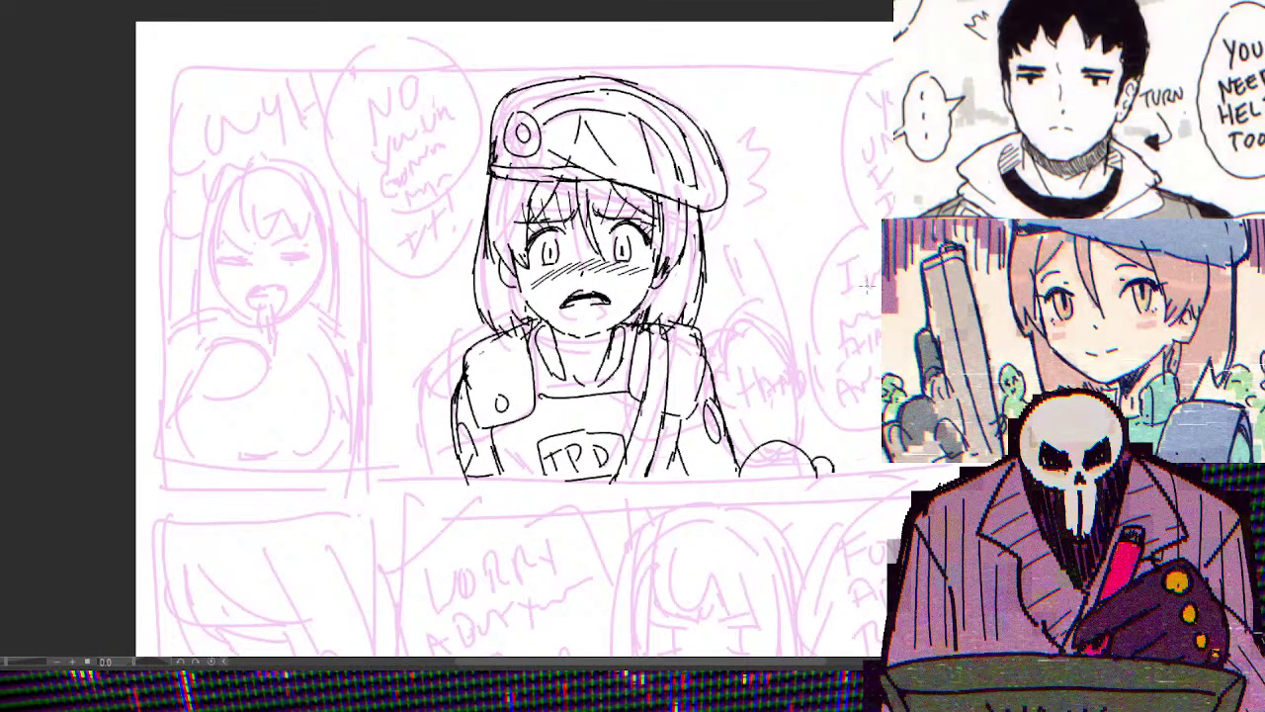
drag(859, 334, 816, 320)
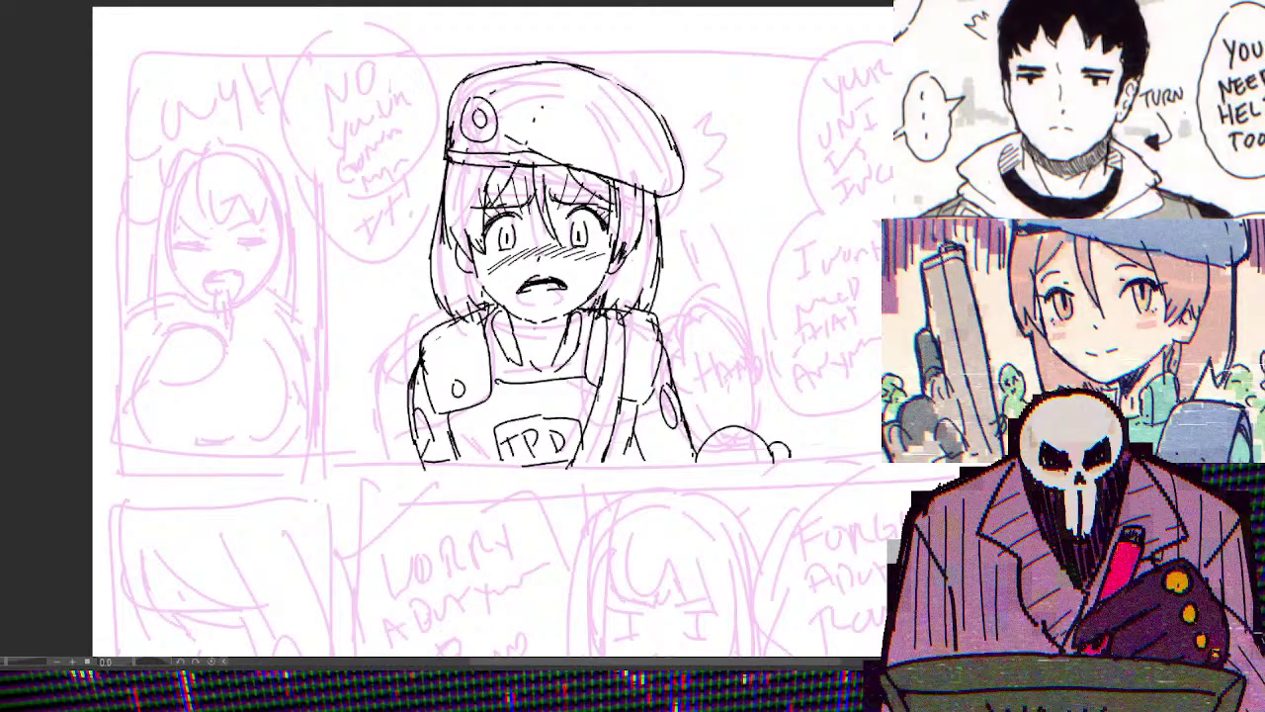
mouse_move(459, 81)
mouse_down()
mouse_move(429, 247)
mouse_move(435, 310)
mouse_move(447, 314)
mouse_move(405, 415)
mouse_move(425, 471)
mouse_up()
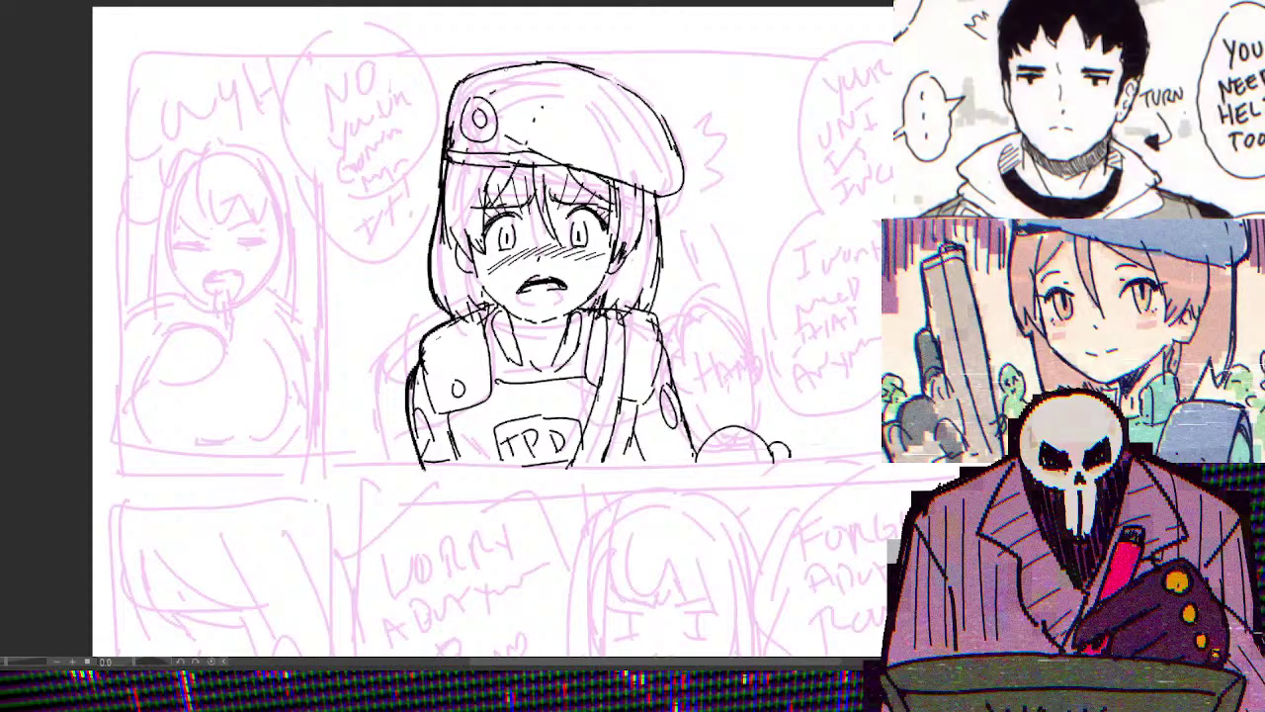
mouse_move(464, 78)
mouse_down()
mouse_move(593, 69)
mouse_move(655, 109)
mouse_move(682, 166)
mouse_move(660, 198)
mouse_move(652, 336)
mouse_move(694, 451)
mouse_move(628, 466)
mouse_move(743, 429)
mouse_move(797, 465)
mouse_up()
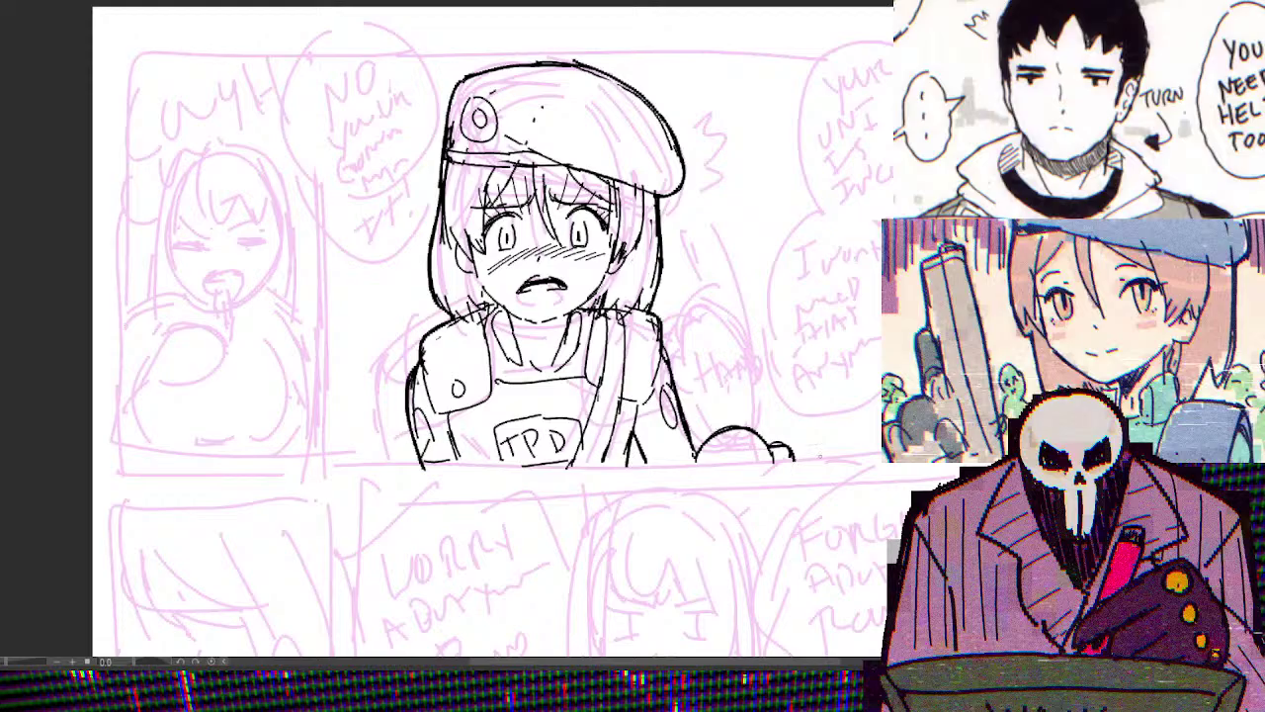
scroll(835, 435, down, 3)
scroll(826, 436, up, 4)
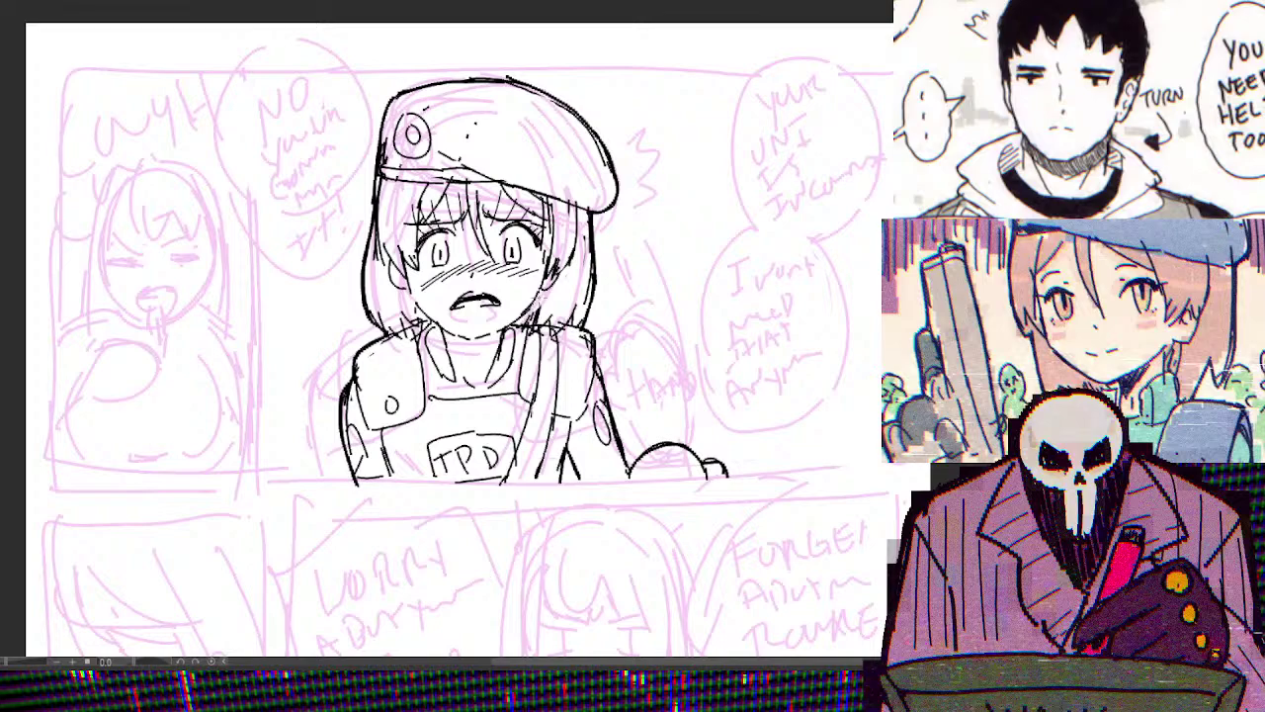
Build up dense black hatching under the chin as a shadow on the neck
scroll(457, 310, up, 2)
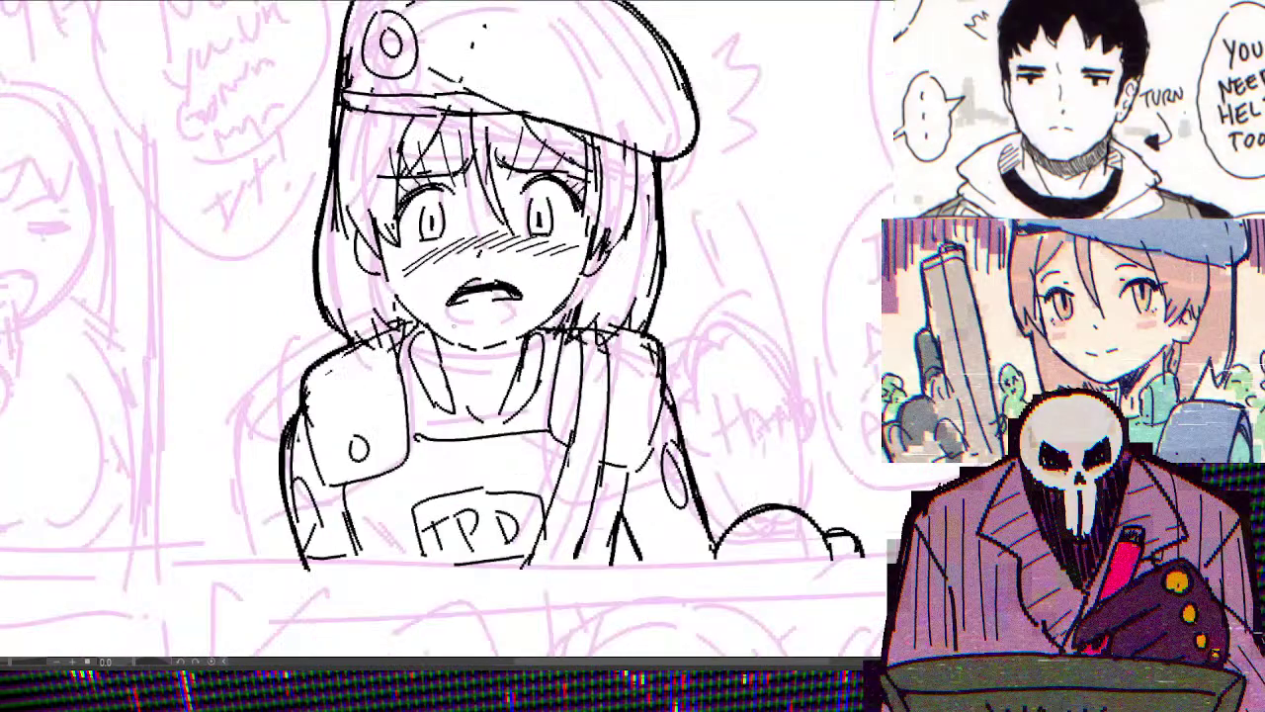
drag(460, 350, 515, 364)
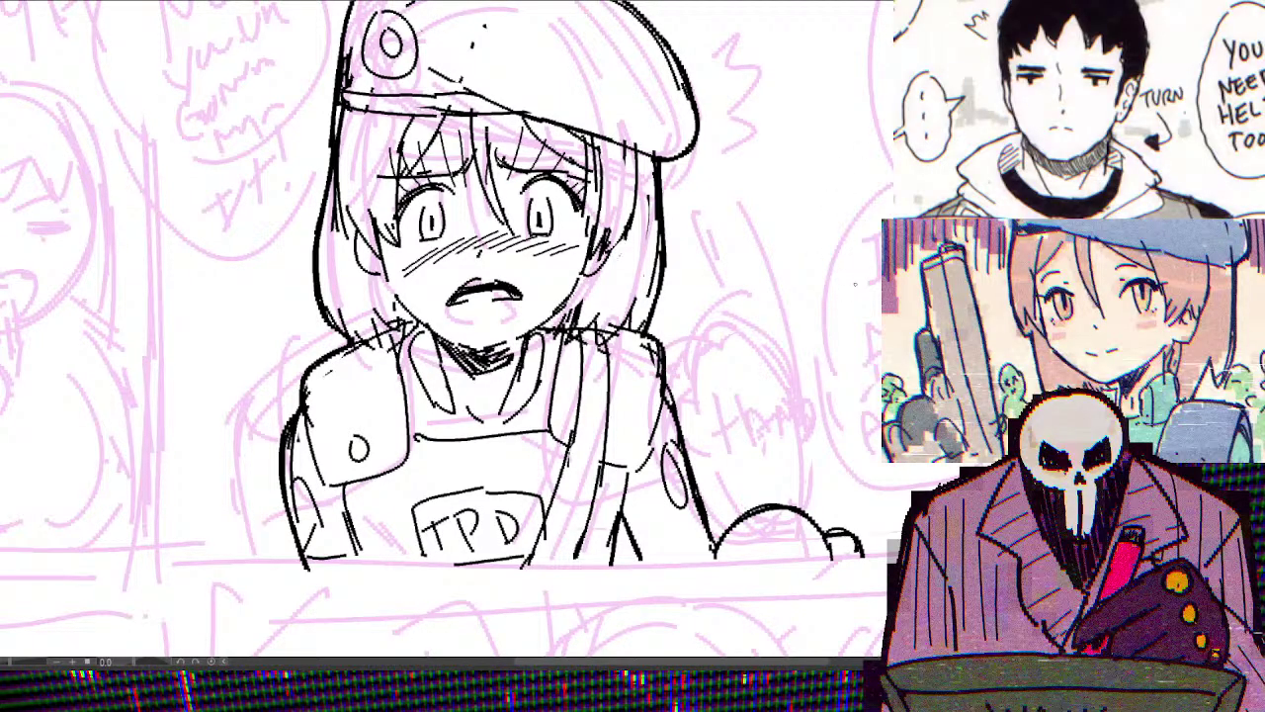
drag(461, 371, 520, 342)
drag(495, 371, 508, 366)
drag(464, 384, 505, 364)
drag(484, 356, 506, 344)
mouse_move(461, 354)
mouse_down()
mouse_move(488, 348)
mouse_move(473, 342)
mouse_move(488, 362)
mouse_up()
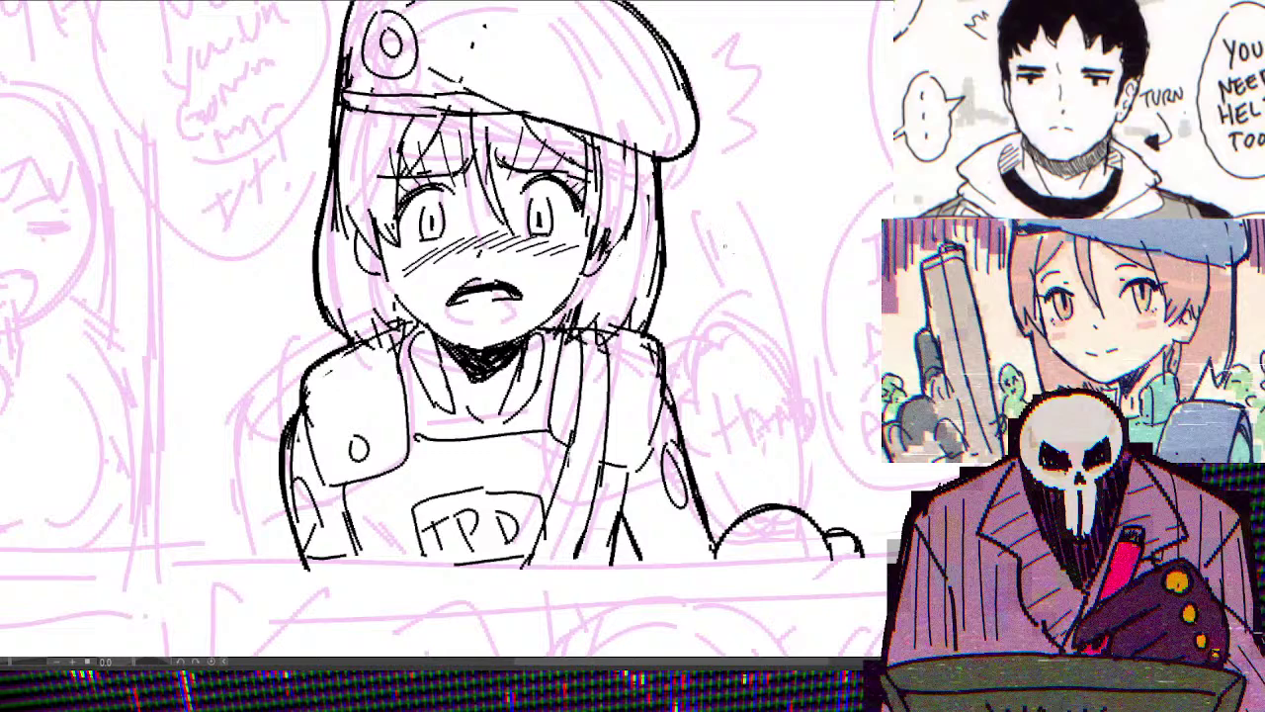
Add fold strokes to both collar flaps, close the neckline and double the vest's upper edge
drag(710, 215, 737, 293)
key(ctrl+z)
drag(447, 365, 480, 417)
mouse_move(430, 385)
mouse_down()
mouse_move(437, 409)
mouse_move(447, 385)
mouse_move(439, 394)
mouse_up()
drag(508, 374, 535, 396)
drag(474, 421, 504, 419)
drag(413, 429, 550, 417)
scroll(538, 425, down, 3)
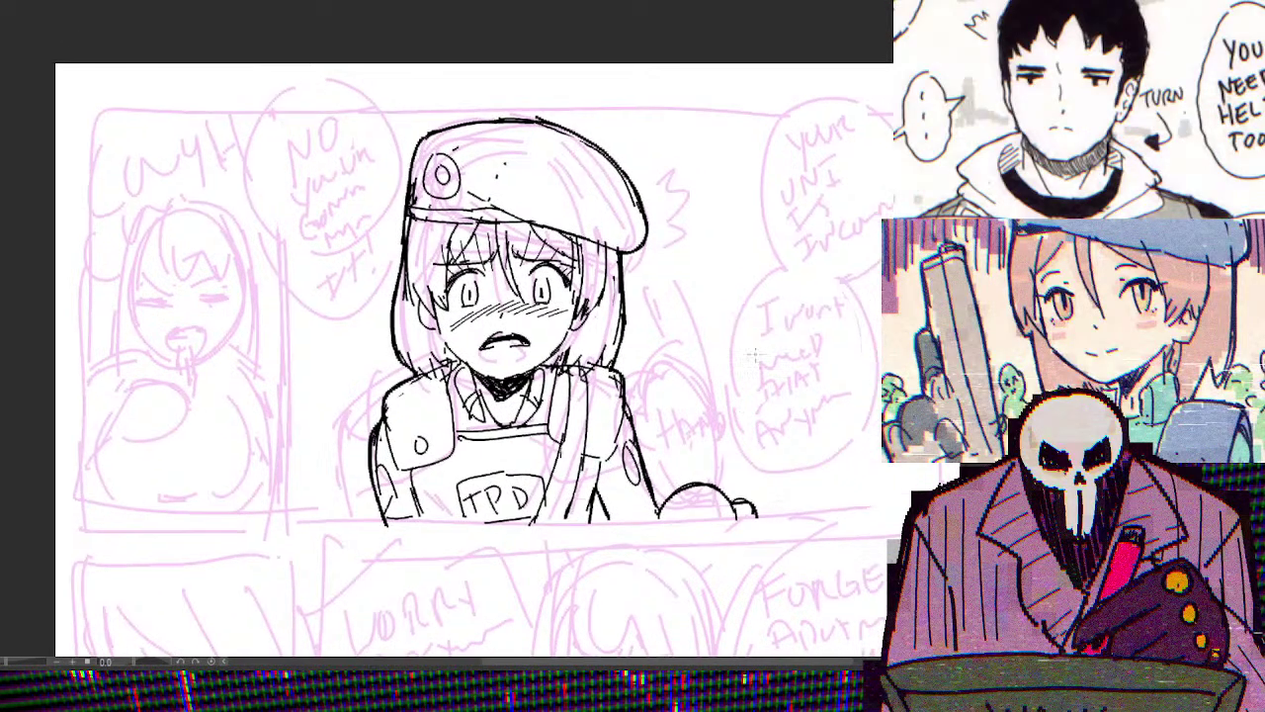
Clean up the crossing line above the beret's band and fill the band with dense hatching
scroll(753, 354, up, 3)
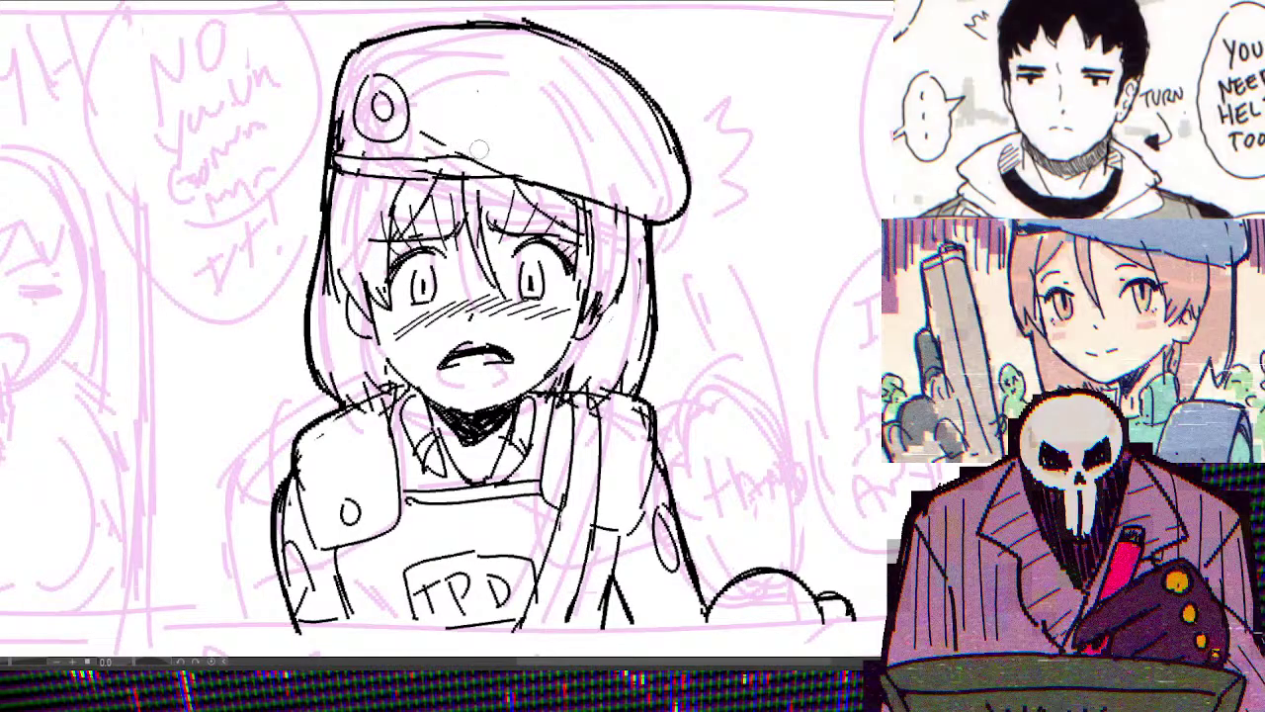
drag(429, 135, 505, 172)
drag(336, 164, 485, 166)
scroll(496, 145, down, 3)
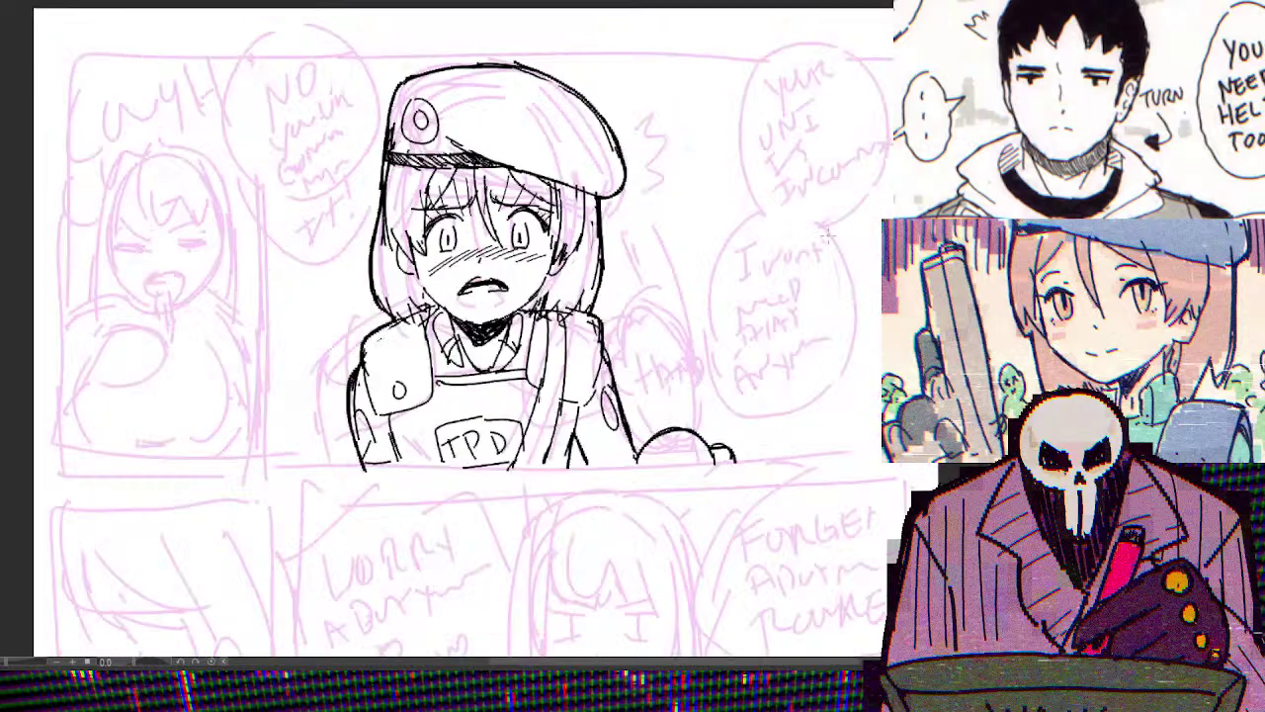
Hatch a dark shadow in the hair beside the jaw, below the ear on the left side
scroll(745, 297, up, 3)
mouse_move(298, 265)
mouse_down()
mouse_move(320, 322)
mouse_move(344, 318)
mouse_move(328, 298)
mouse_move(342, 323)
mouse_up()
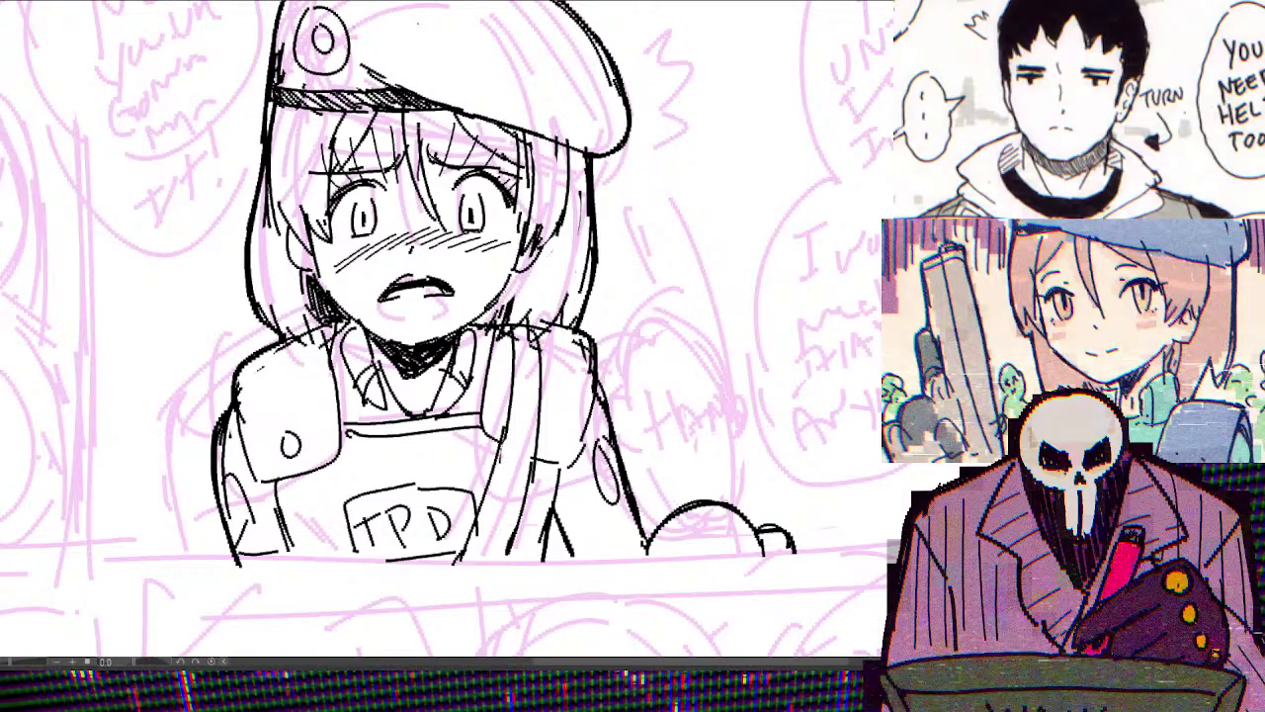
Hatch a dark shadow in the hair beside the right side of the jaw and deepen the neck shadow under the chin
mouse_move(508, 283)
mouse_down()
mouse_move(478, 322)
mouse_move(503, 312)
mouse_move(485, 324)
mouse_move(497, 327)
mouse_move(432, 368)
mouse_move(378, 368)
mouse_up()
drag(385, 341, 371, 360)
mouse_move(391, 348)
mouse_down()
mouse_move(379, 363)
mouse_move(398, 370)
mouse_up()
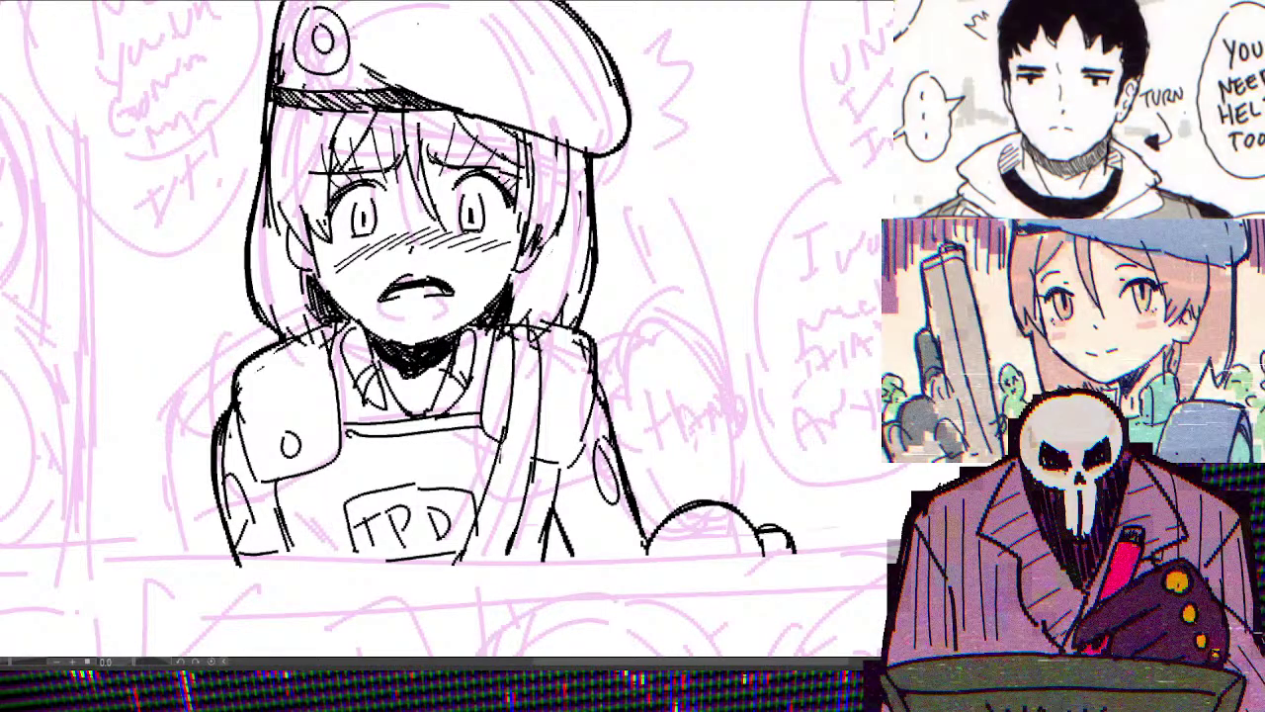
Ink jagged strand tips and shading strokes along the lower end of the hair on the left side of the face
drag(287, 326, 281, 334)
drag(274, 289, 283, 334)
drag(278, 293, 315, 338)
mouse_move(310, 304)
mouse_down()
mouse_move(302, 336)
mouse_move(302, 322)
mouse_up()
drag(321, 305, 301, 336)
mouse_move(290, 324)
mouse_down()
mouse_move(313, 342)
mouse_move(307, 330)
mouse_up()
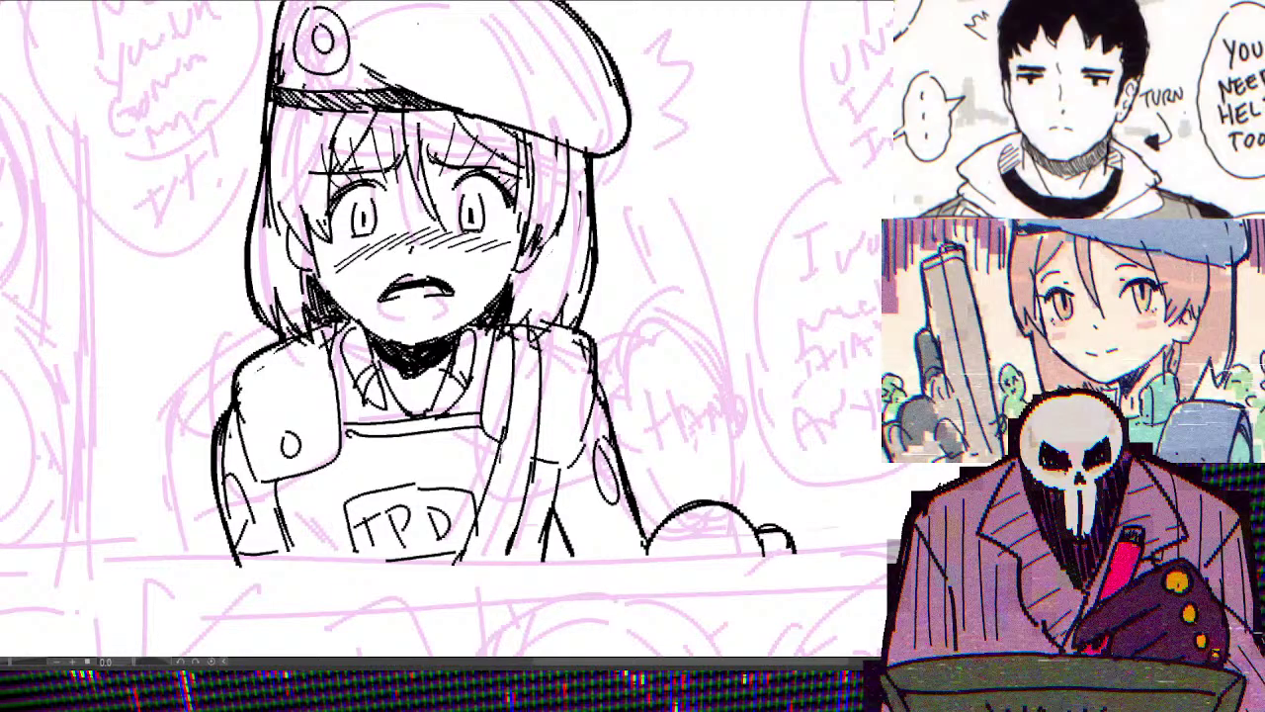
Ink pointed strand tips along the lower end of the hair on the right side, above the shoulder
mouse_move(537, 292)
mouse_down()
mouse_move(514, 329)
mouse_move(524, 324)
mouse_up()
drag(528, 328, 522, 350)
mouse_move(557, 312)
mouse_down()
mouse_move(535, 336)
mouse_move(550, 322)
mouse_up()
drag(563, 298, 558, 344)
drag(589, 294, 567, 336)
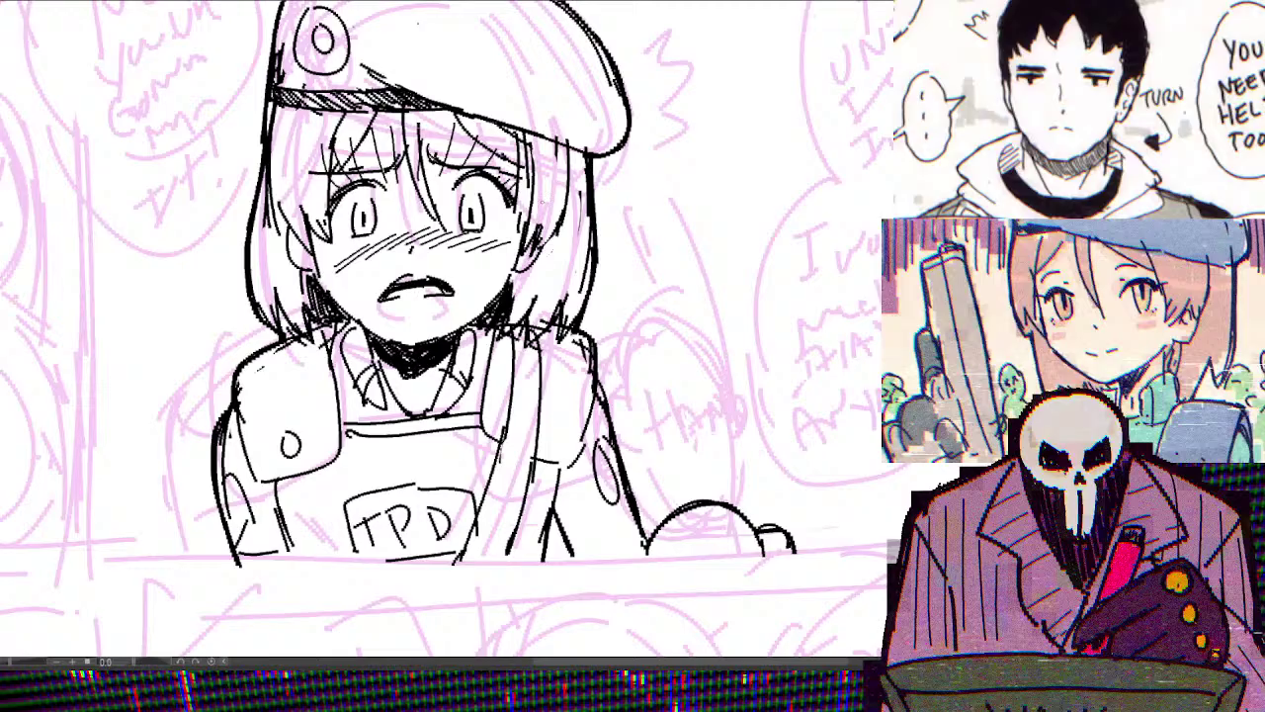
Thicken the locks beside both cheeks and add heavier strokes to the bangs between and above the eyes
mouse_move(544, 210)
mouse_down()
mouse_move(519, 247)
mouse_move(538, 247)
mouse_up()
mouse_move(274, 192)
mouse_down()
mouse_move(296, 245)
mouse_move(289, 257)
mouse_move(334, 241)
mouse_up()
drag(334, 160, 327, 211)
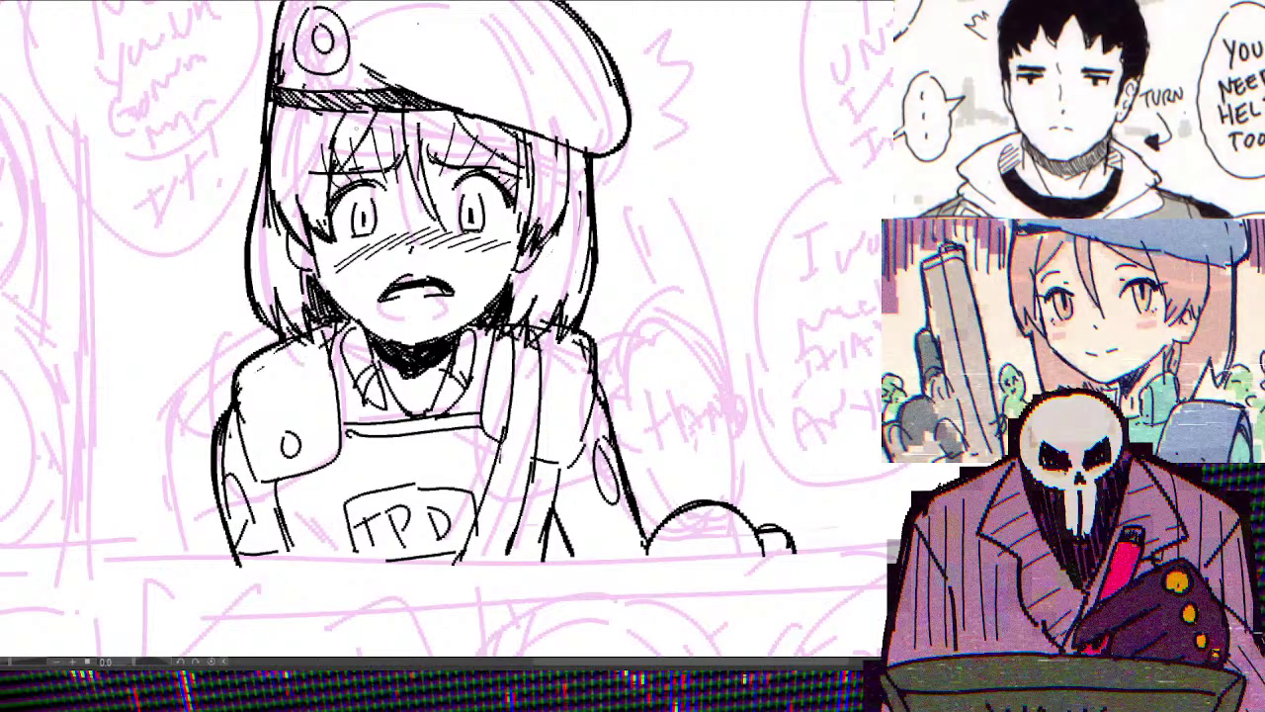
drag(409, 156, 441, 227)
drag(462, 117, 506, 163)
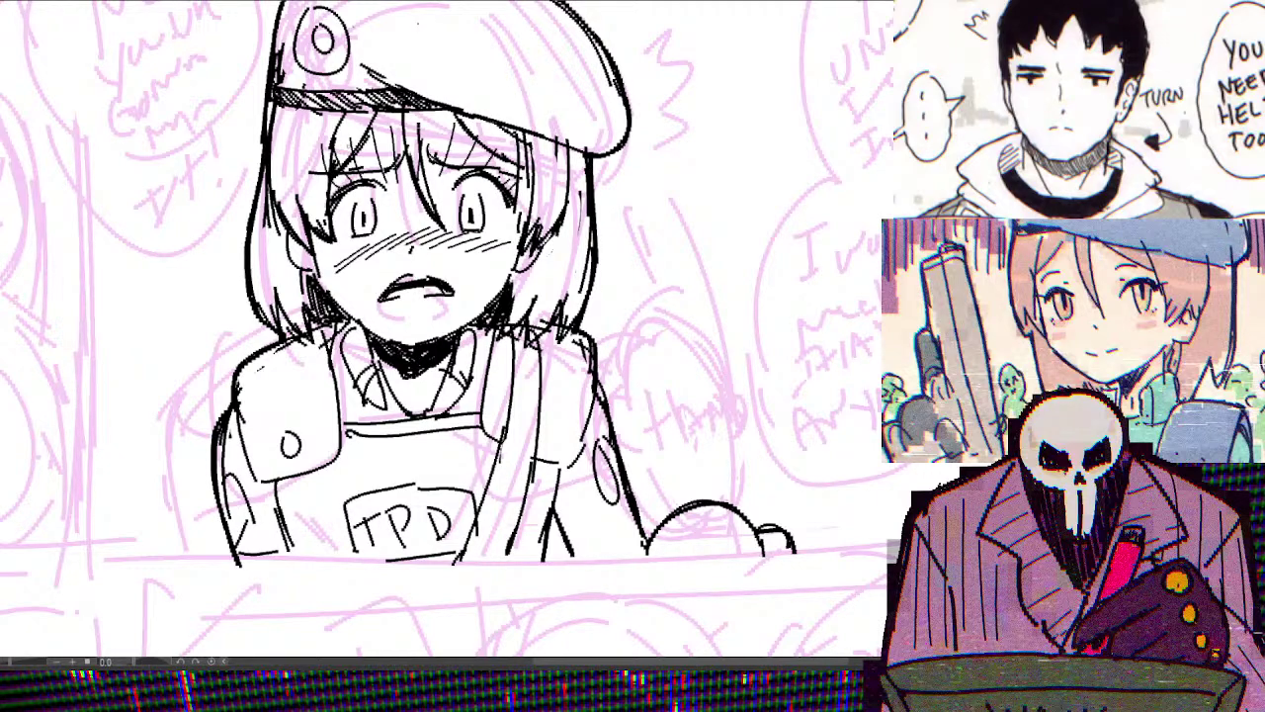
Ink a short lower-lip line beneath the character's open mouth
scroll(733, 247, down, 2)
scroll(733, 247, up, 1)
scroll(668, 246, up, 2)
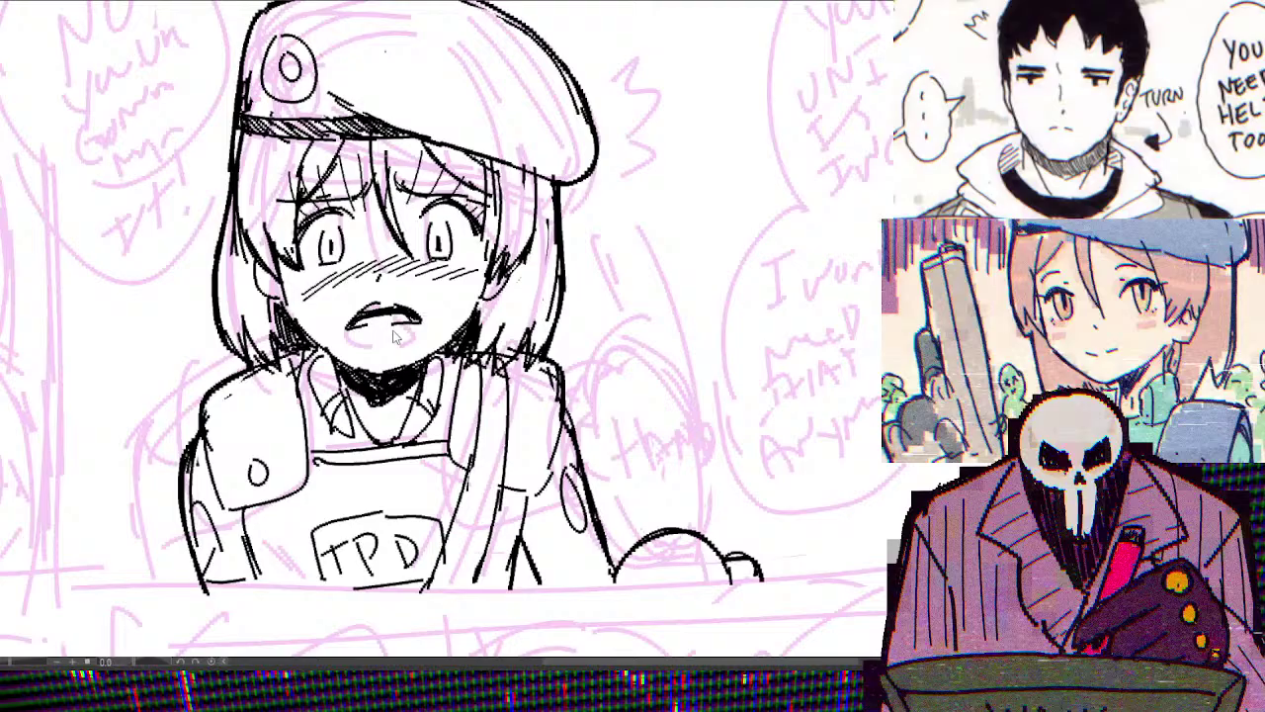
drag(363, 324, 404, 323)
Ink the two joined oval speech bubbles to the right of the beret character, following the rough
scroll(566, 309, down, 2)
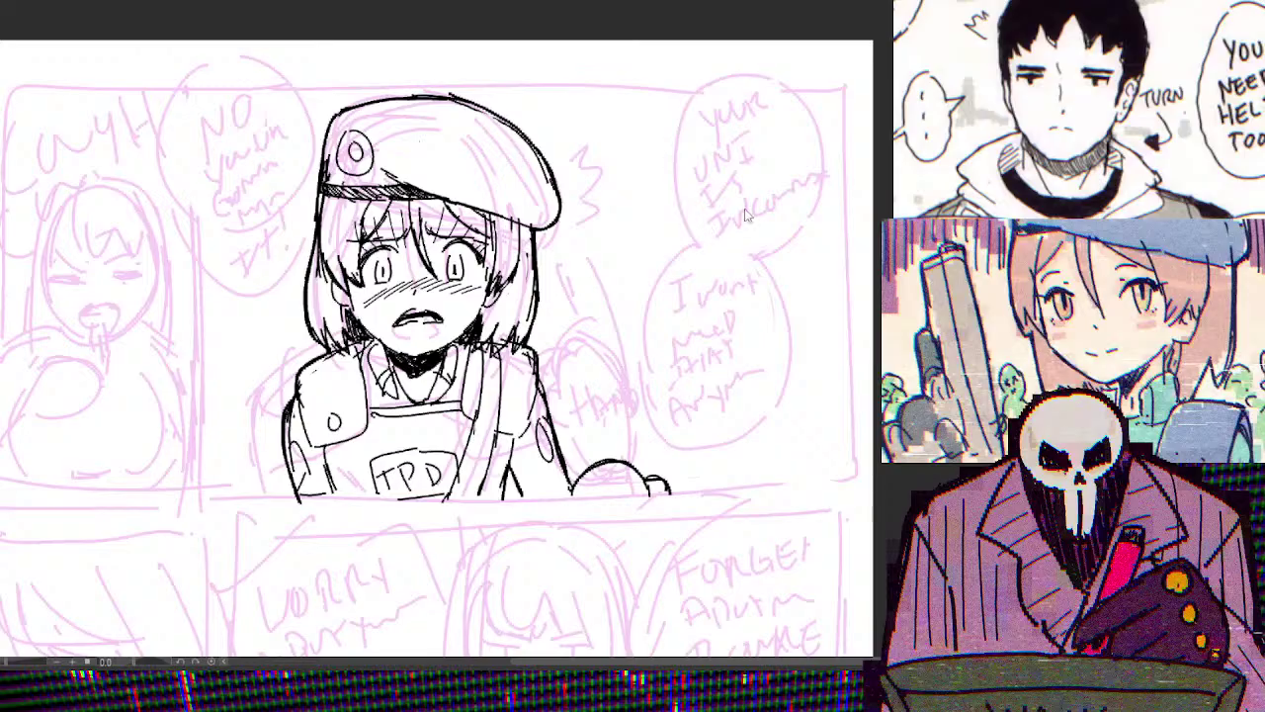
mouse_move(717, 83)
mouse_down()
mouse_move(671, 155)
mouse_move(698, 237)
mouse_move(669, 259)
mouse_move(645, 336)
mouse_move(642, 393)
mouse_move(672, 440)
mouse_move(734, 448)
mouse_move(787, 398)
mouse_move(798, 321)
mouse_move(761, 262)
mouse_up()
mouse_move(718, 75)
mouse_down()
mouse_move(827, 123)
mouse_move(797, 233)
mouse_move(759, 263)
mouse_up()
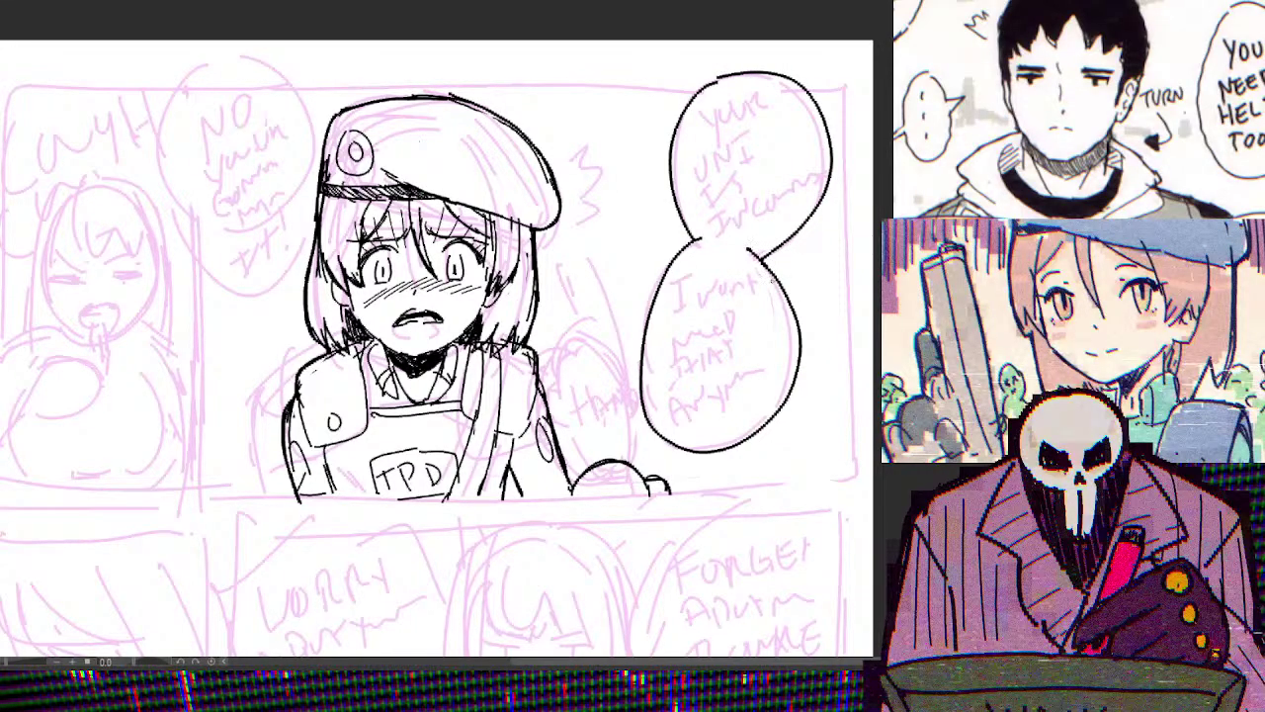
Ink a jagged, wavy shout bubble around the rough "NO" text left of the beret, redrawing its lower edge up to the hair
mouse_move(164, 166)
mouse_down()
mouse_move(162, 92)
mouse_move(235, 74)
mouse_move(284, 105)
mouse_up()
mouse_move(164, 158)
mouse_down()
mouse_move(209, 321)
mouse_move(289, 270)
mouse_up()
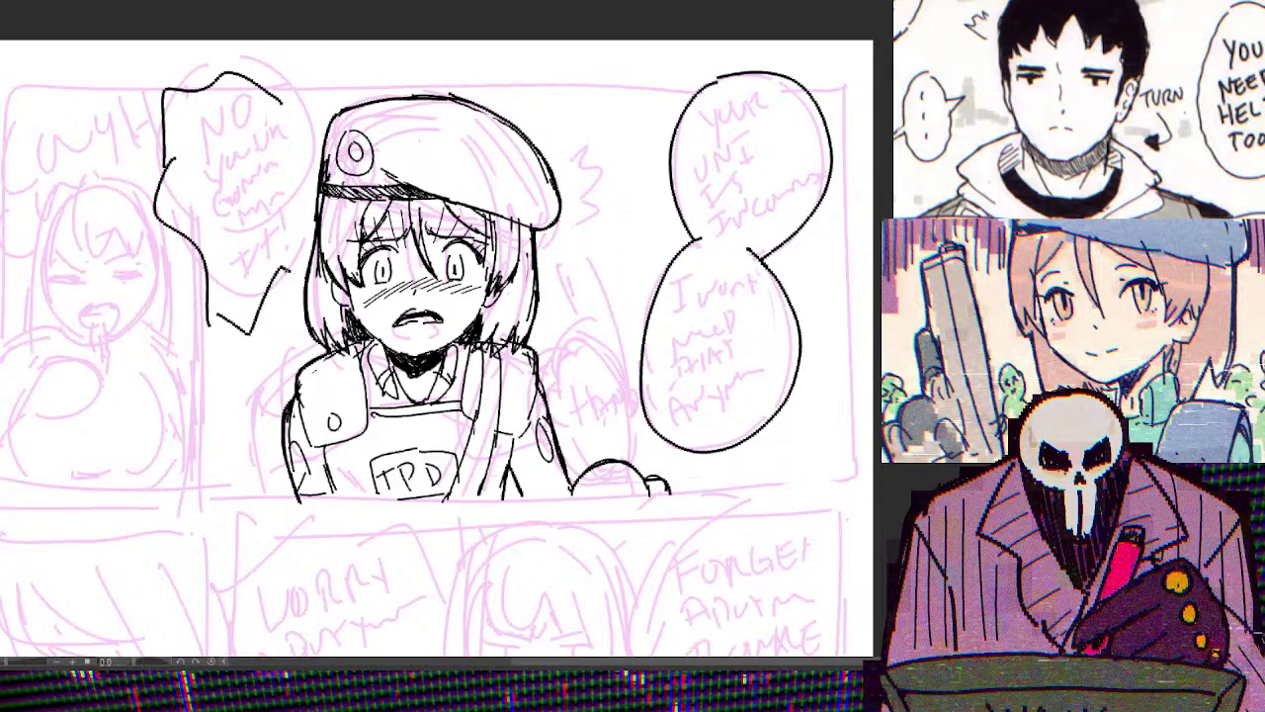
key(ctrl+z)
drag(209, 323, 303, 306)
mouse_move(282, 100)
mouse_down()
mouse_move(312, 84)
mouse_move(302, 122)
mouse_up()
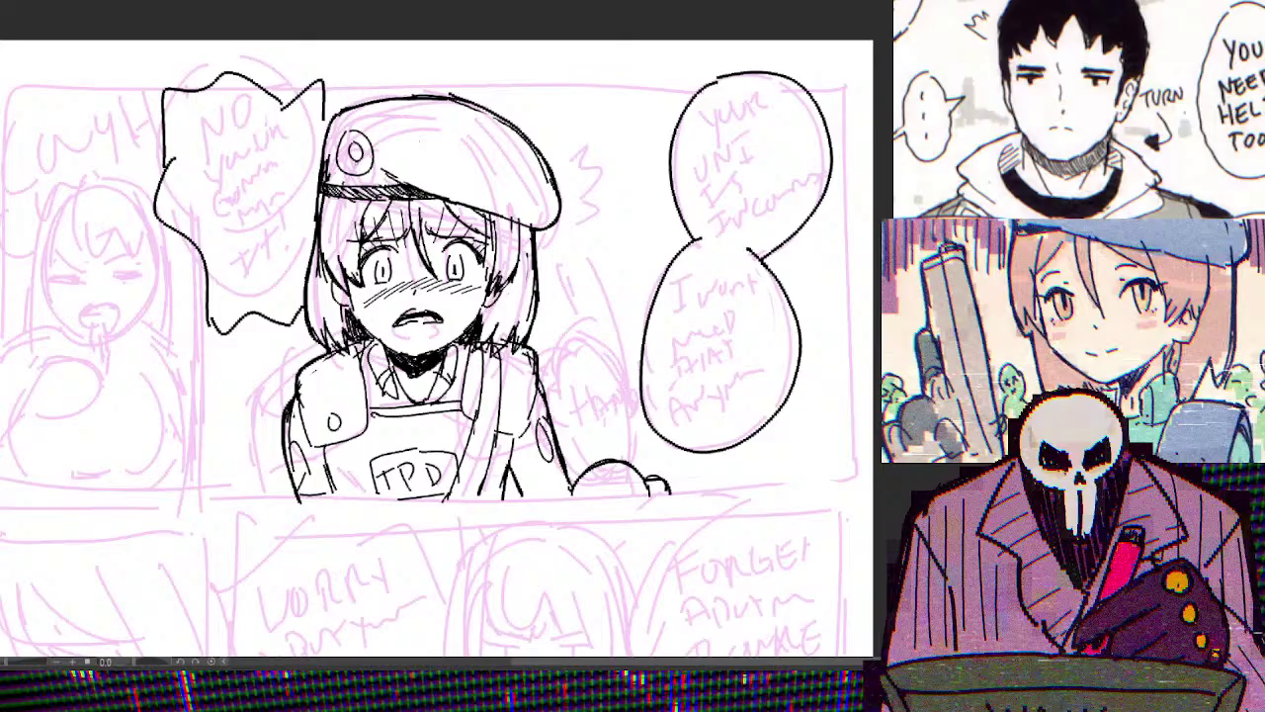
Ink the rectangular panel border around the beret character, breaking it at the speech bubbles and the shout bubble
drag(561, 411, 583, 405)
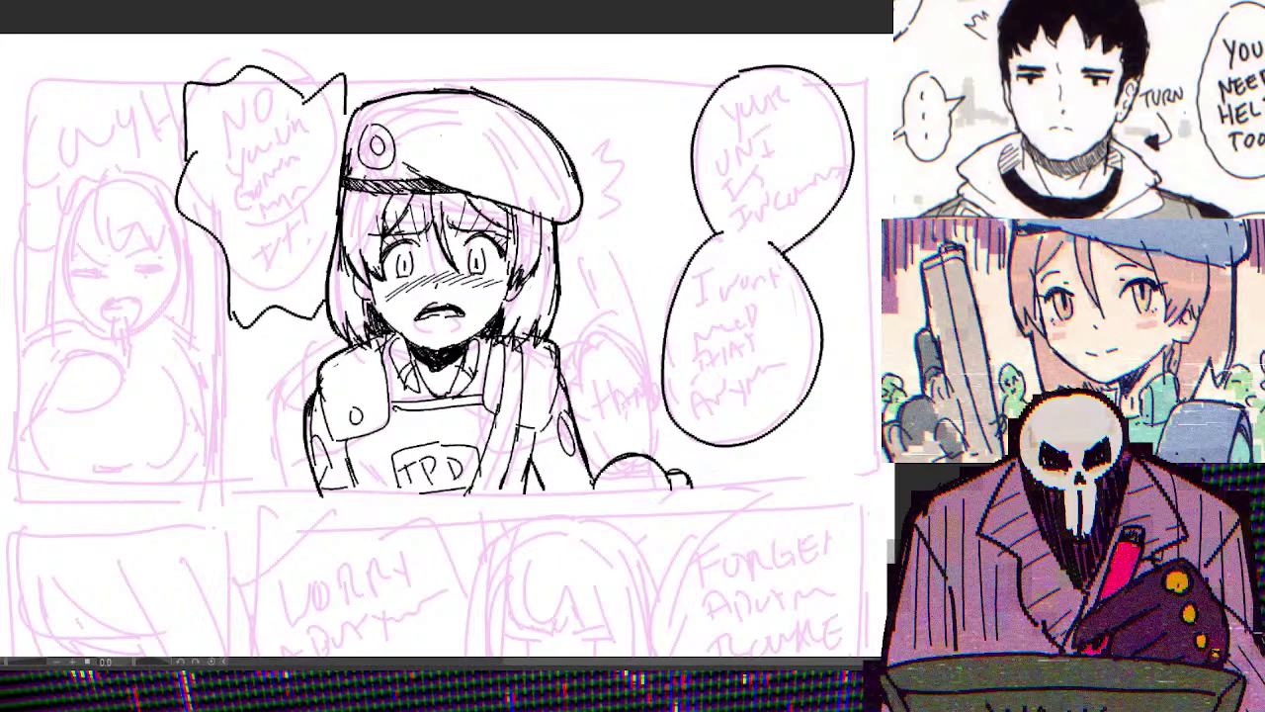
mouse_move(341, 87)
mouse_down()
mouse_move(732, 75)
mouse_move(869, 103)
mouse_move(875, 474)
mouse_up()
mouse_move(229, 494)
mouse_down()
mouse_move(589, 492)
mouse_move(870, 473)
mouse_up()
drag(232, 299, 229, 494)
drag(338, 83, 293, 93)
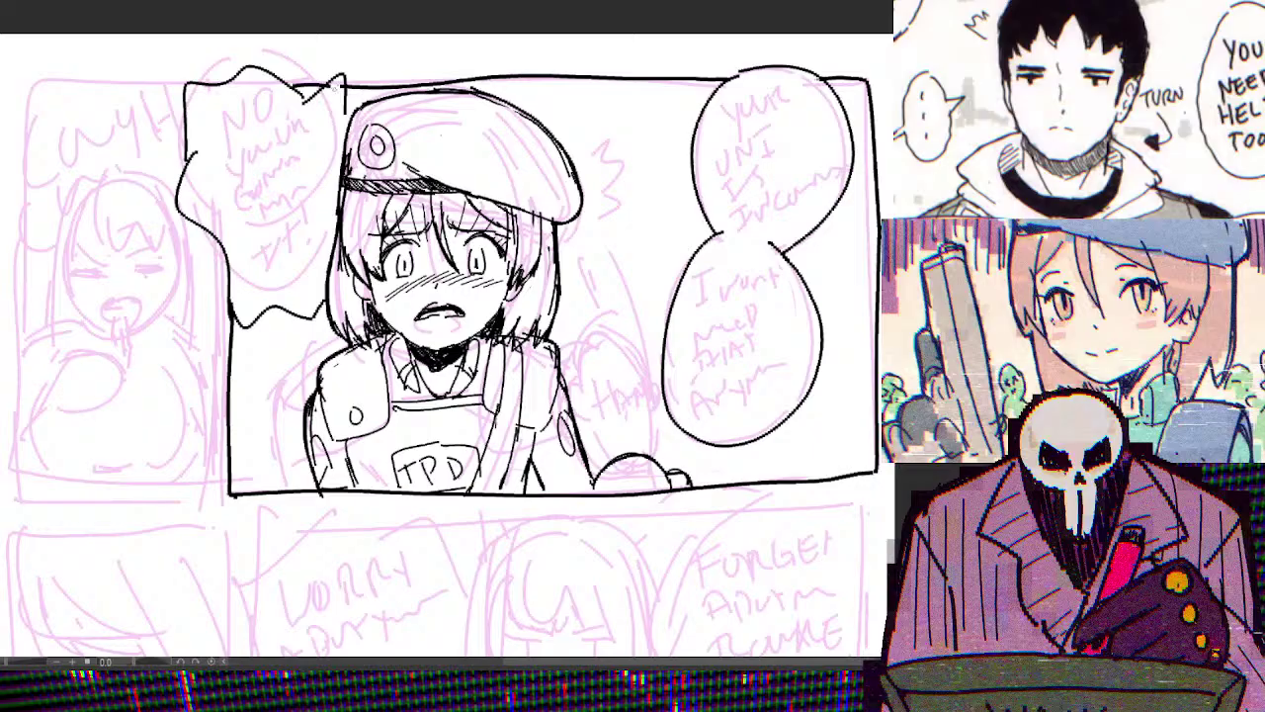
drag(444, 346, 467, 338)
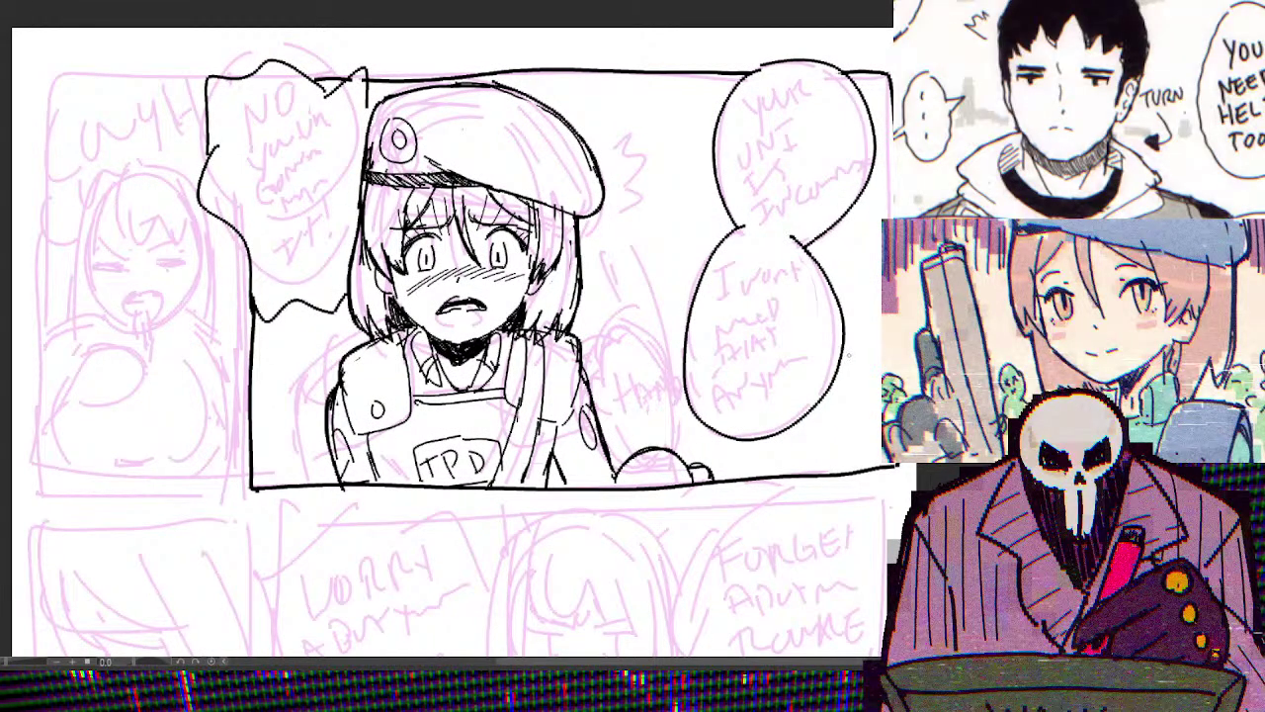
drag(872, 349, 797, 357)
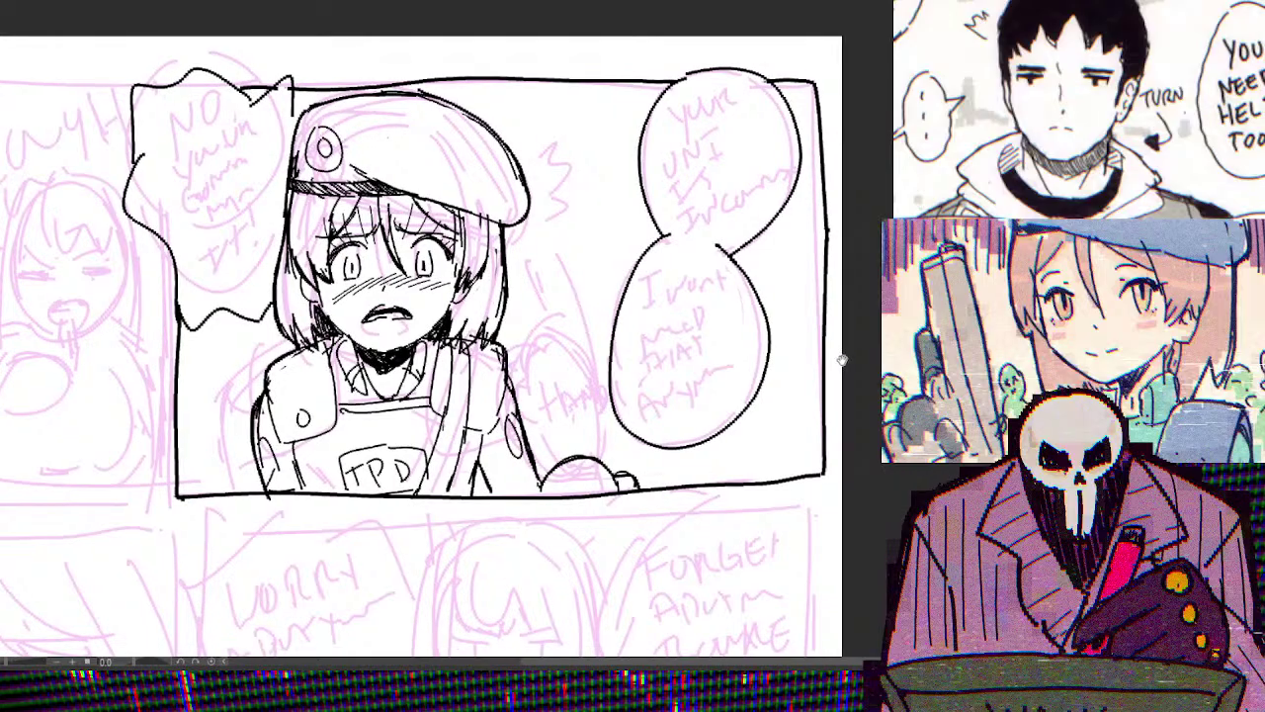